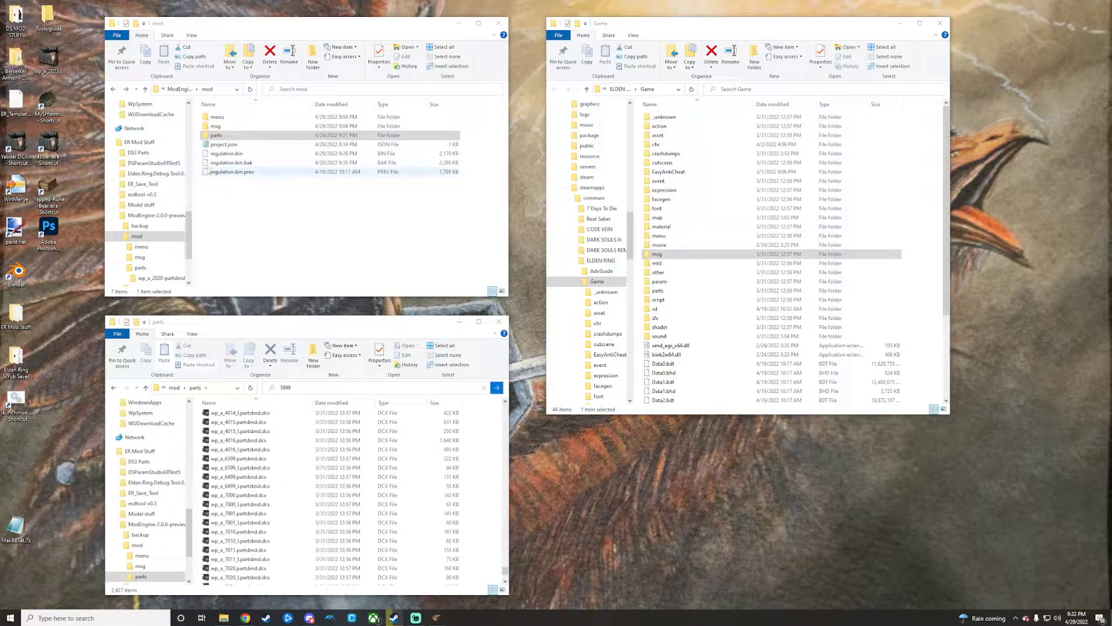
Step: Open the wp_a_2020-partsbnd-dcx folder inside the mod's parts folder
double_click(257, 134)
left_click(284, 119)
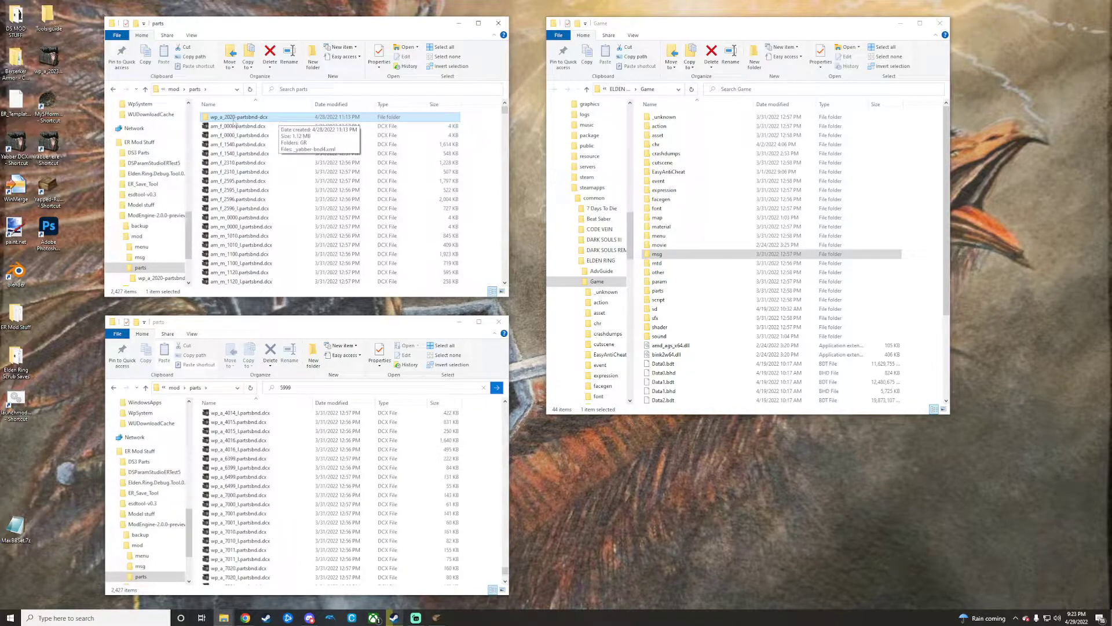
double_click(281, 119)
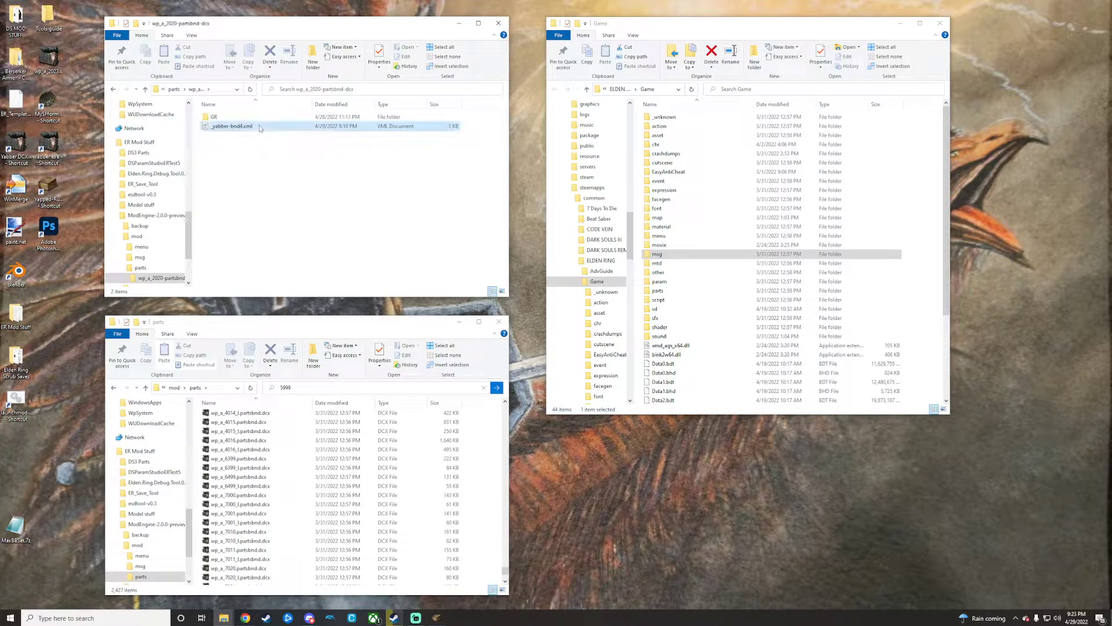
right_click(260, 128)
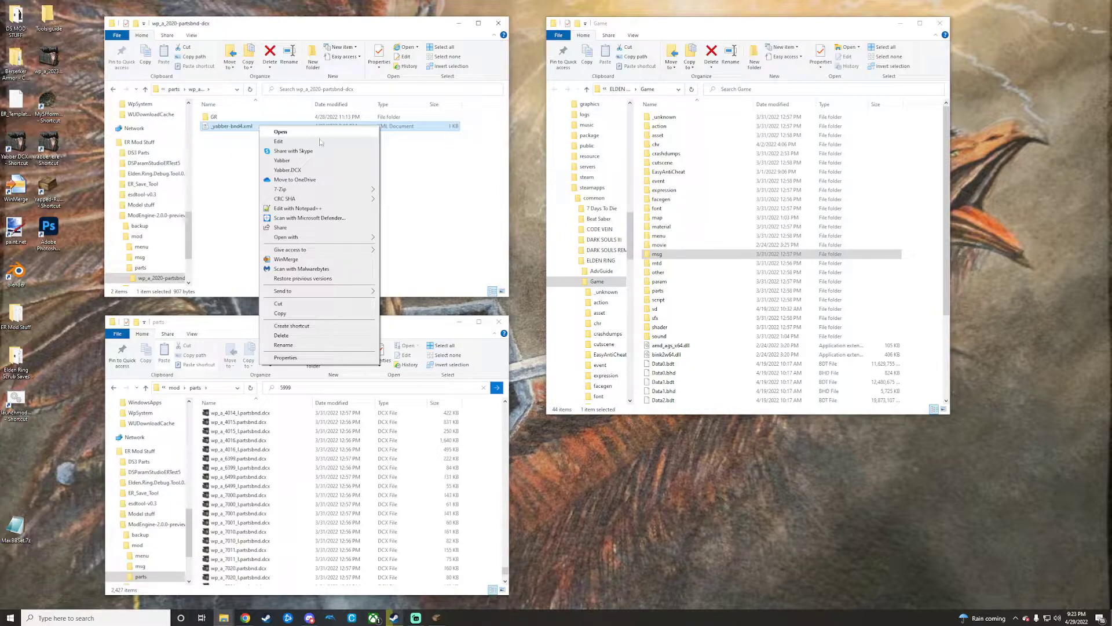
left_click(296, 170)
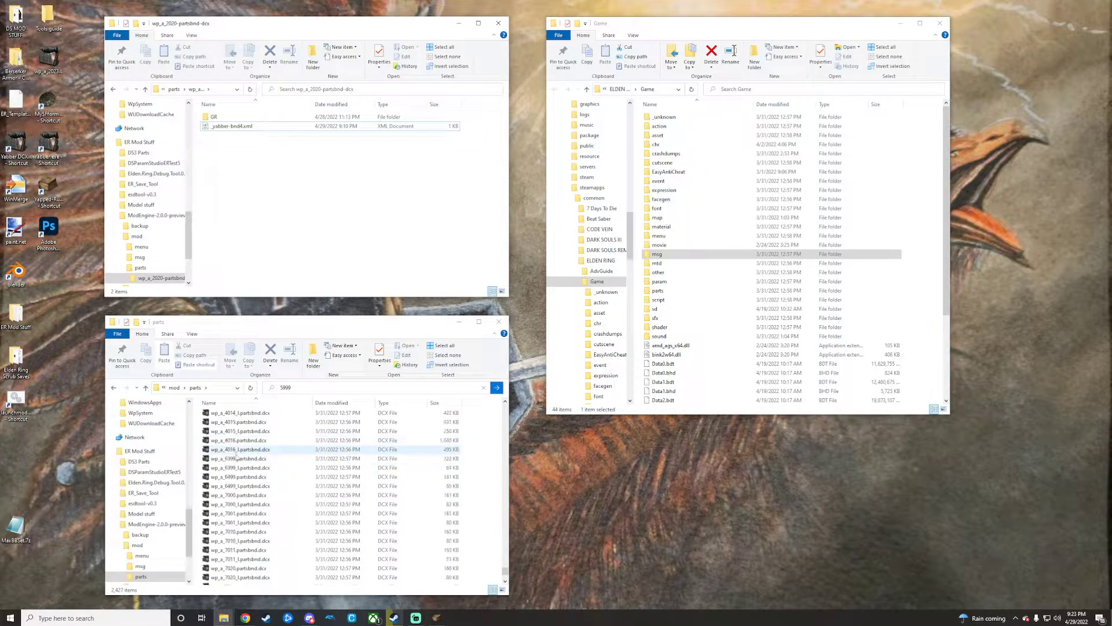
Step: Clear the 5999 search in the second parts window and look through the wp_a files around that number
left_click(295, 389)
key("BackSpace")
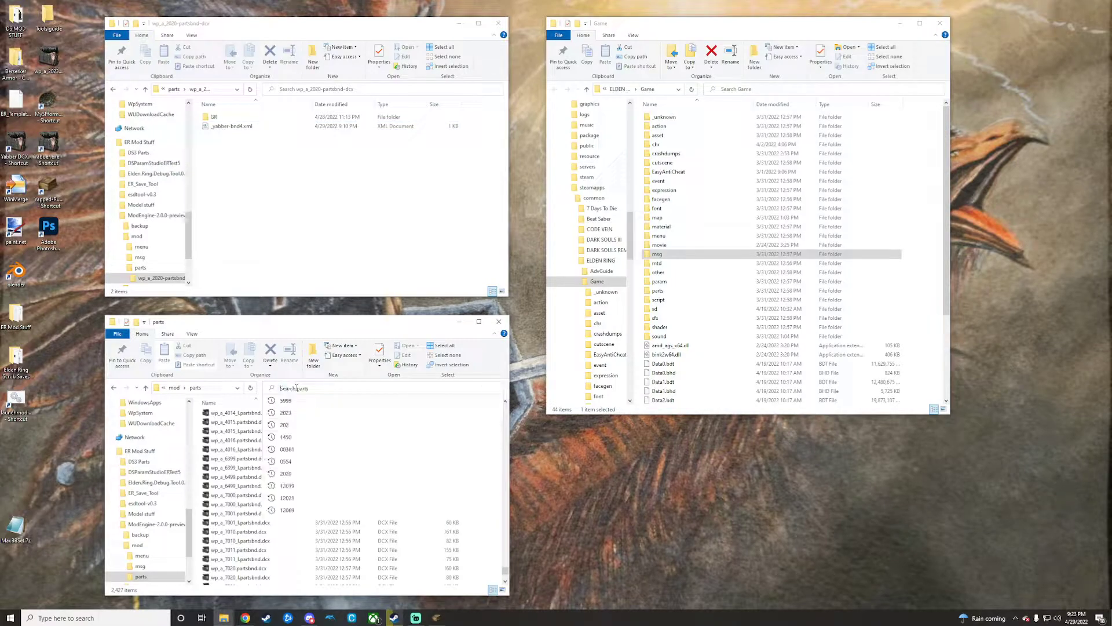
scroll(219, 452, "down", 1)
scroll(324, 463, "down", 2)
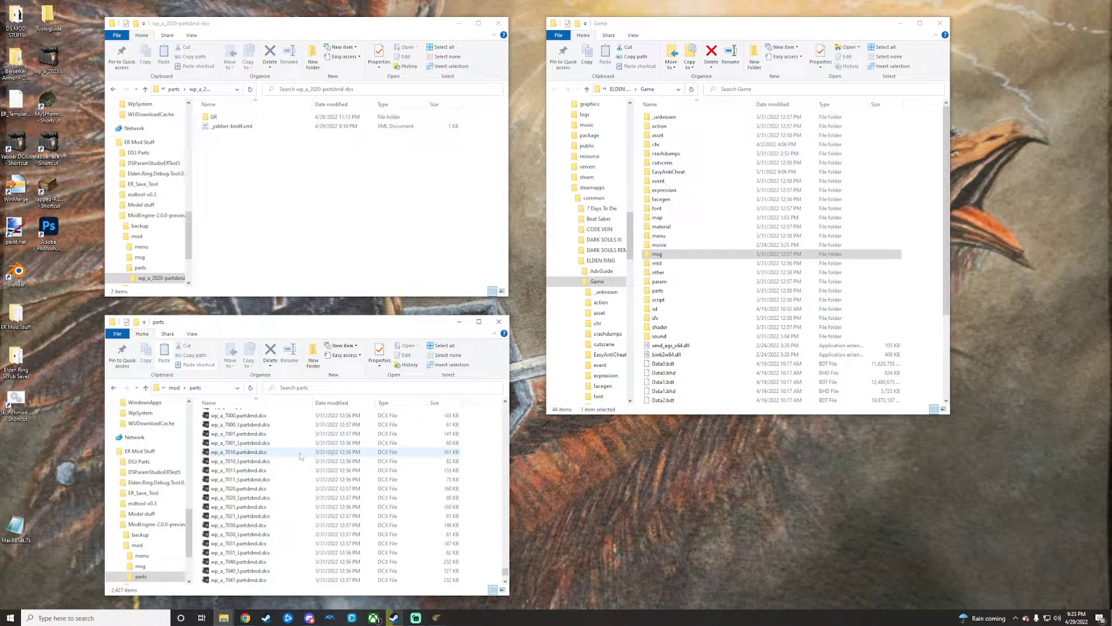
scroll(293, 455, "up", 2)
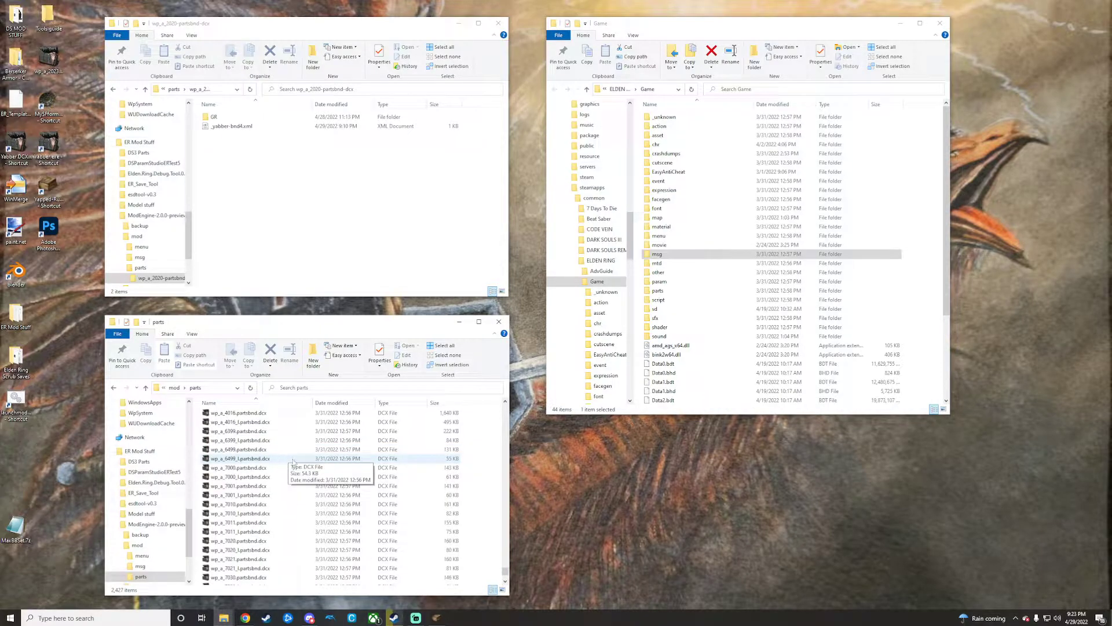
scroll(296, 481, "up", 1)
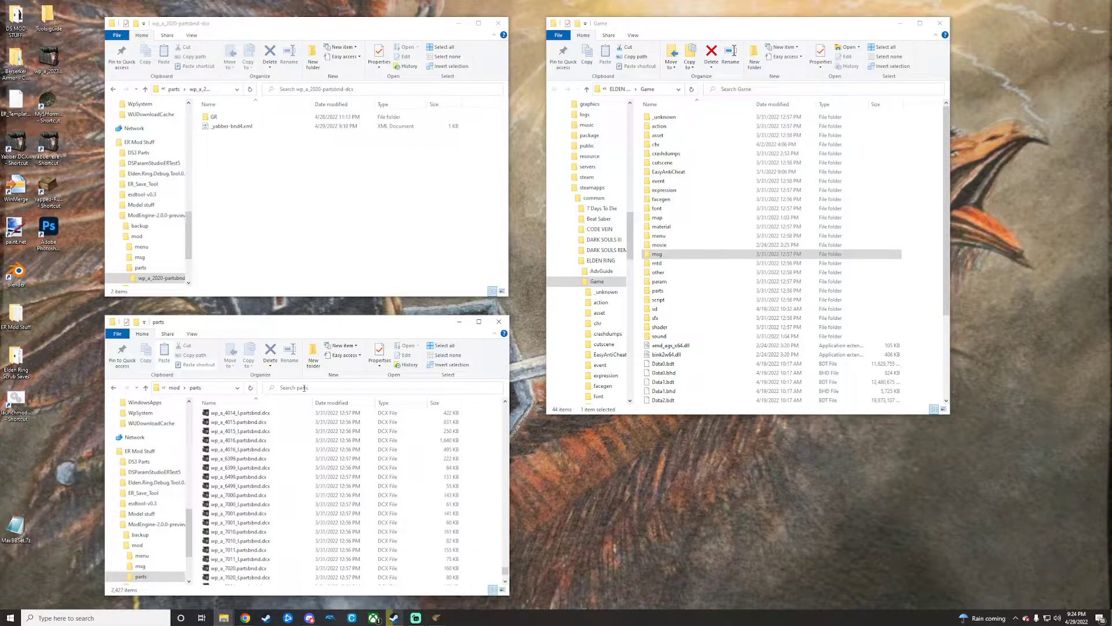
Step: Open _yabber-bnd4.xml in Notepad++ to check the model number in its filename entry, and close it
right_click(263, 128)
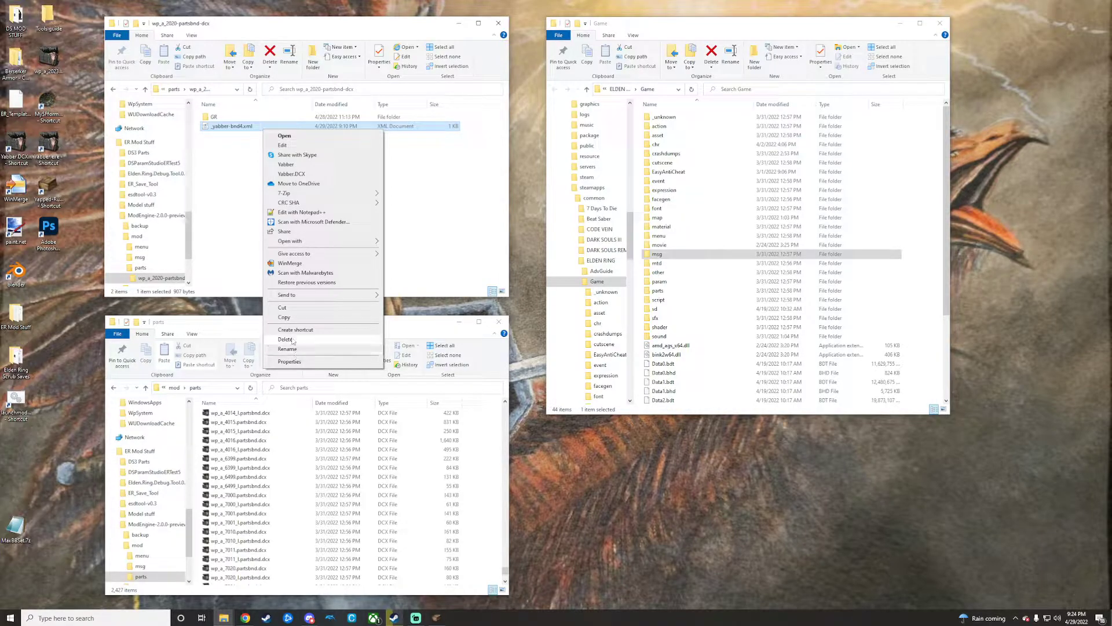
left_click(302, 212)
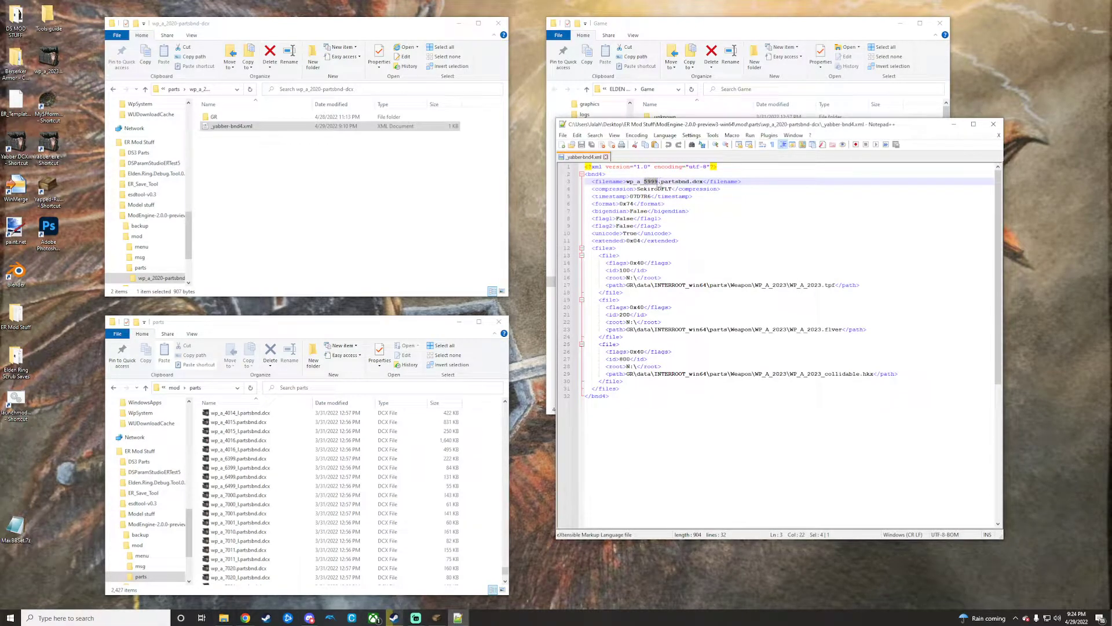
left_click(562, 135)
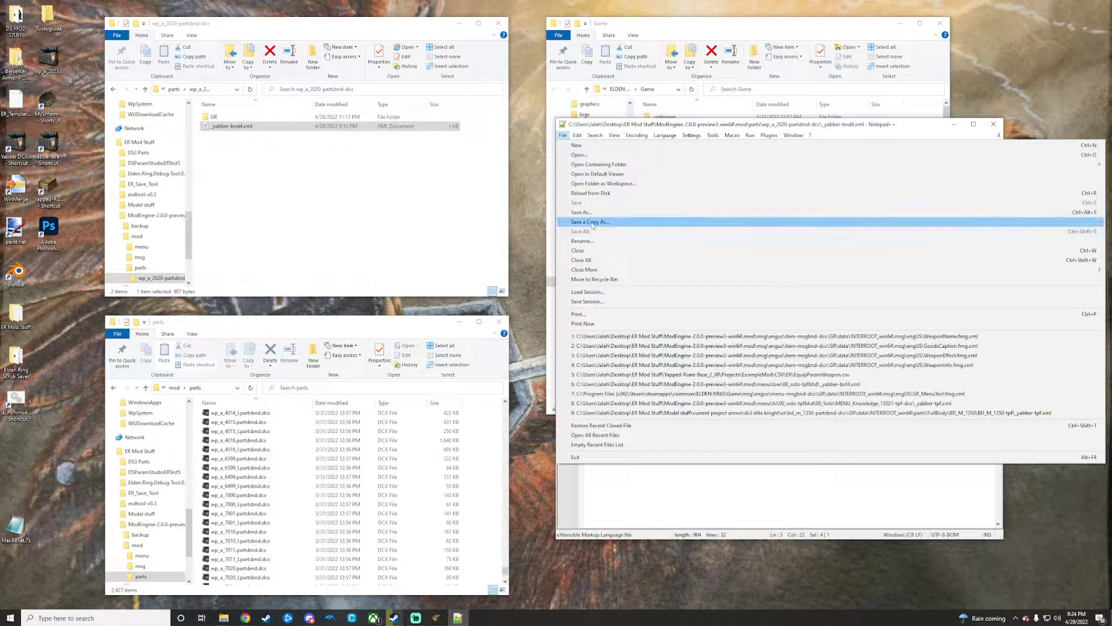
left_click(1076, 127)
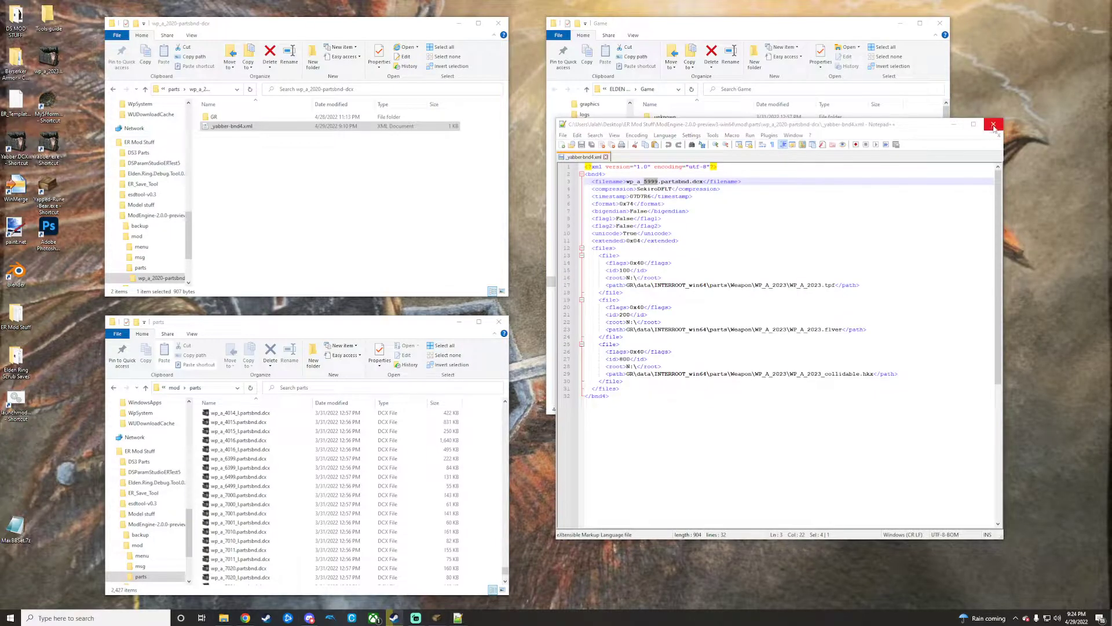
left_click(993, 125)
Step: Repack the wp_a_2020-partsbnd-dcx folder with the desktop Yabber shortcut and get the Game folder window out of the way
left_click(117, 90)
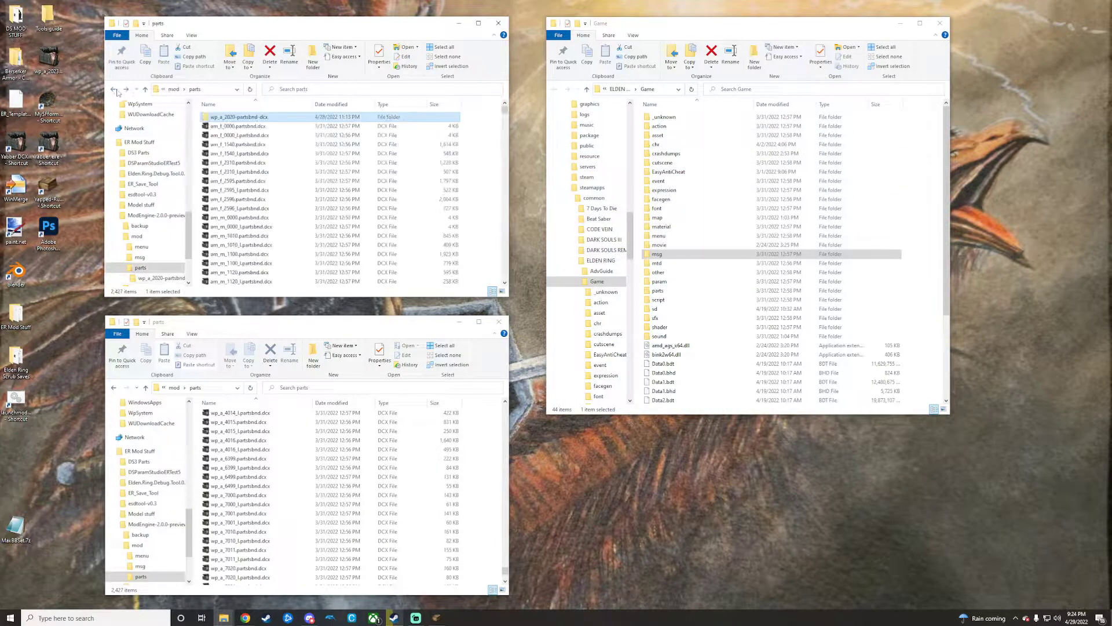
left_click_drag(240, 117, 52, 150)
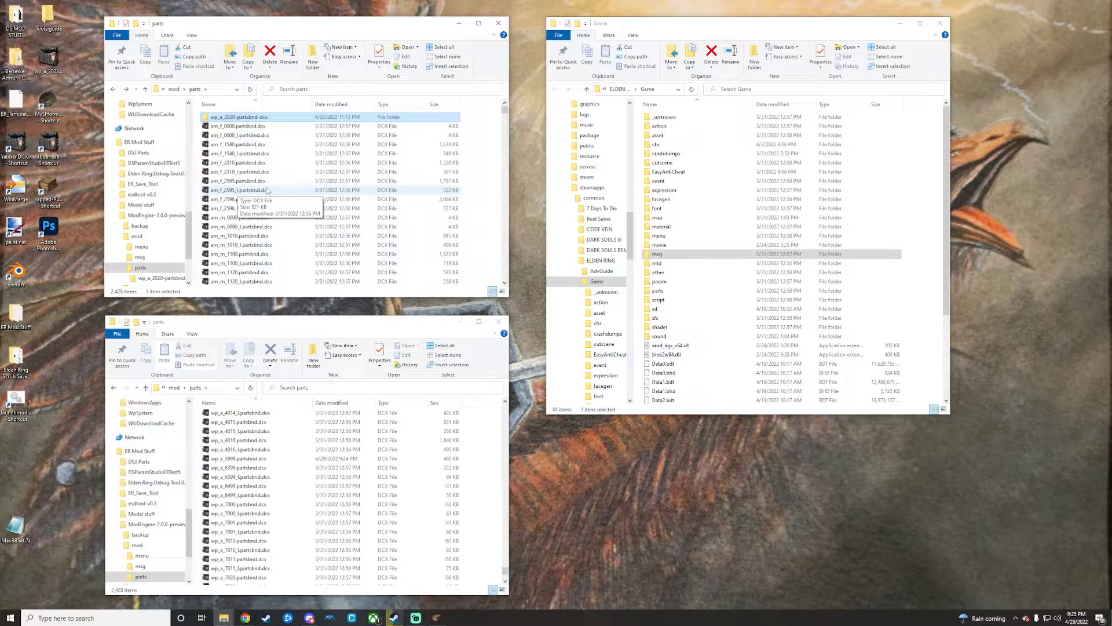
left_click(900, 23)
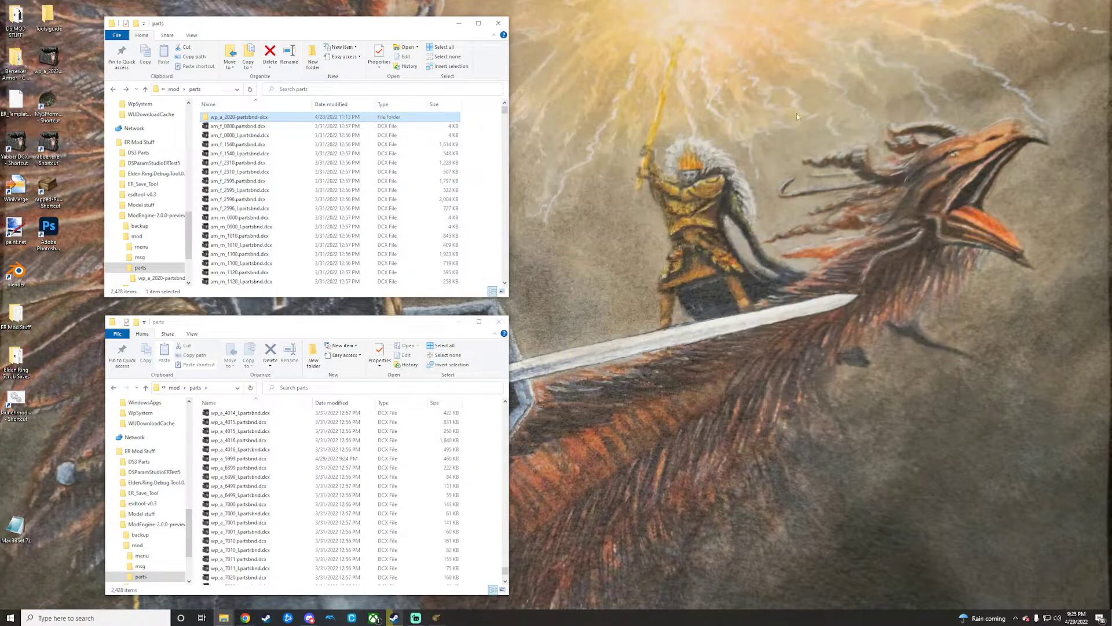
Step: Switch to Yapped - Rune Bear Edition, enlarge its window, and select row ID 32301200 of Occult Lordsworn's Shield in EquipParamWeapon
left_click(438, 619)
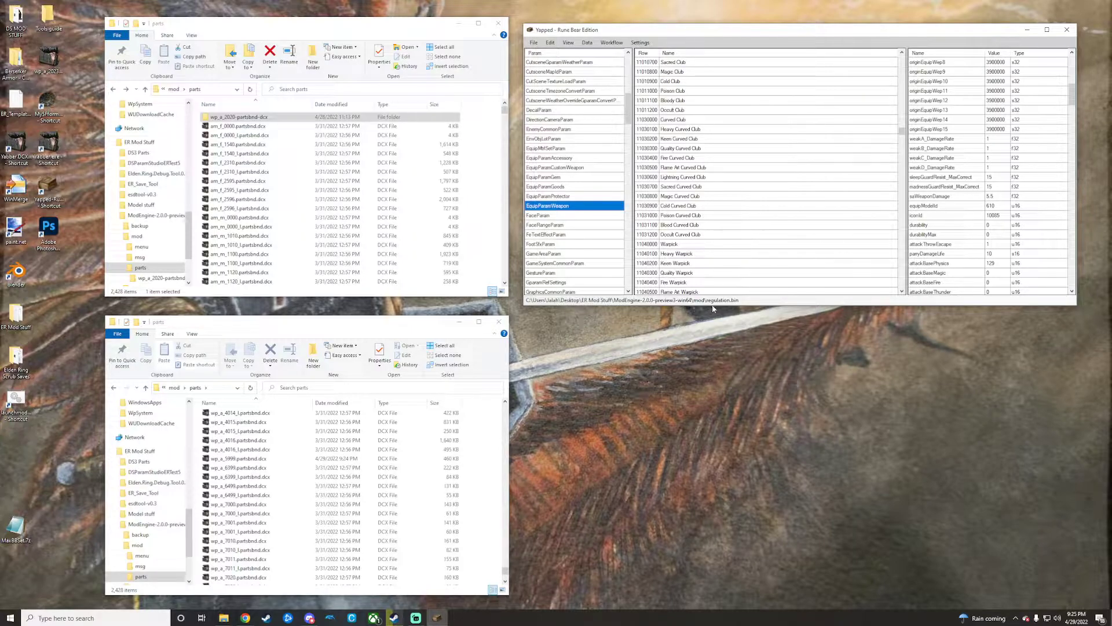
left_click_drag(712, 306, 712, 354)
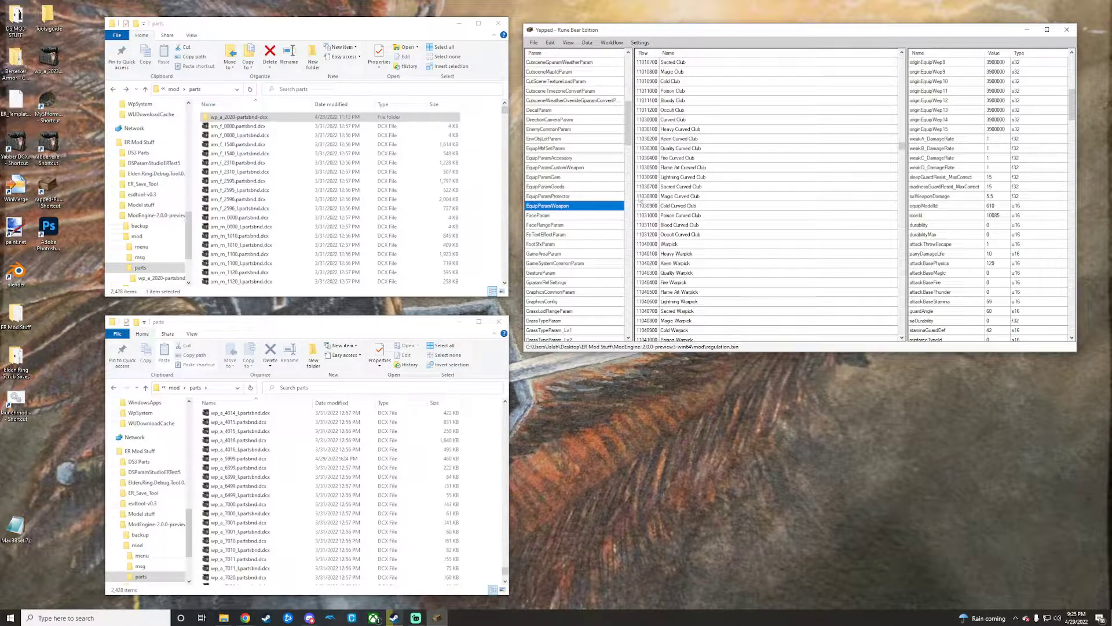
scroll(689, 207, "down", 20)
scroll(711, 204, "down", 8)
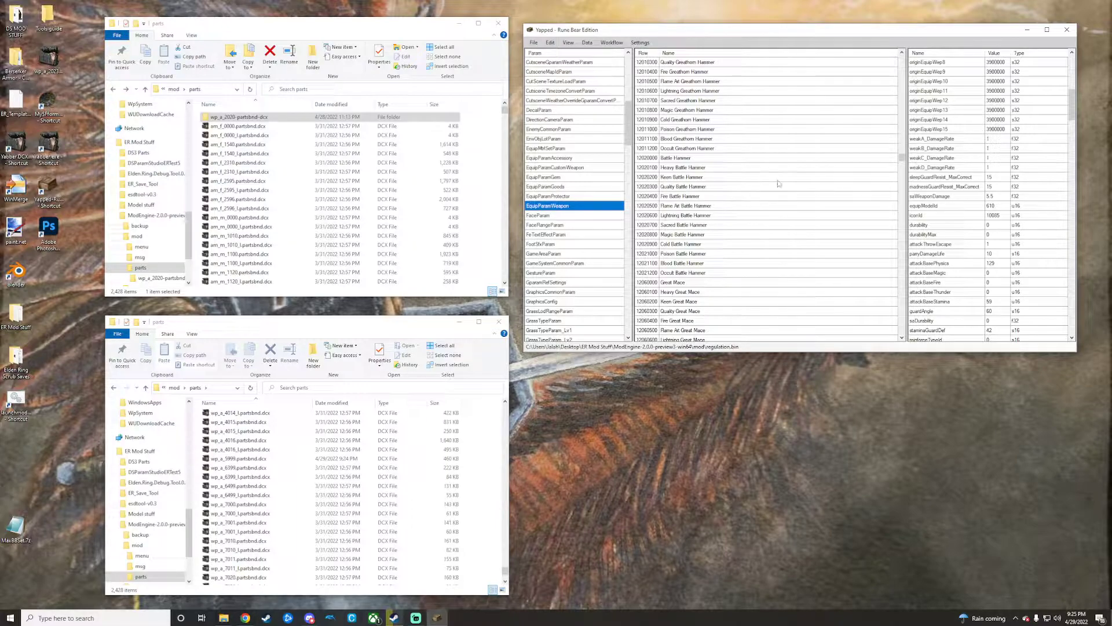
left_click_drag(902, 157, 869, 327)
scroll(750, 244, "up", 12)
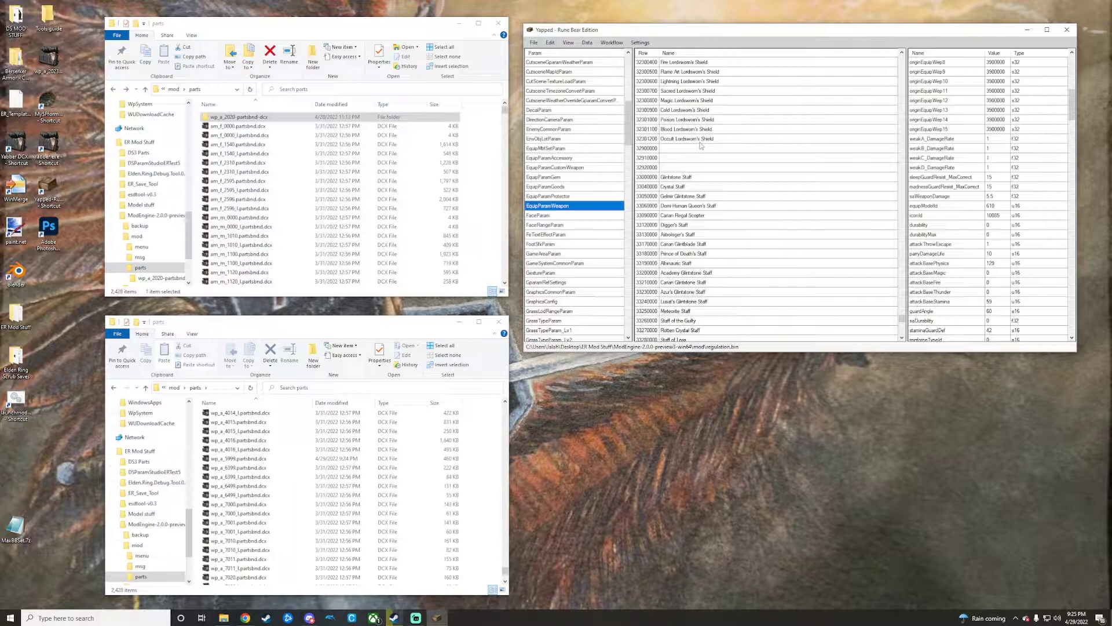
left_click(650, 140)
Step: Duplicate the Heater Shield row with the ID 32302000 and the name Crest Shield
scroll(724, 177, "up", 5)
left_click_drag(901, 315, 902, 300)
scroll(805, 264, "up", 7)
scroll(771, 262, "up", 11)
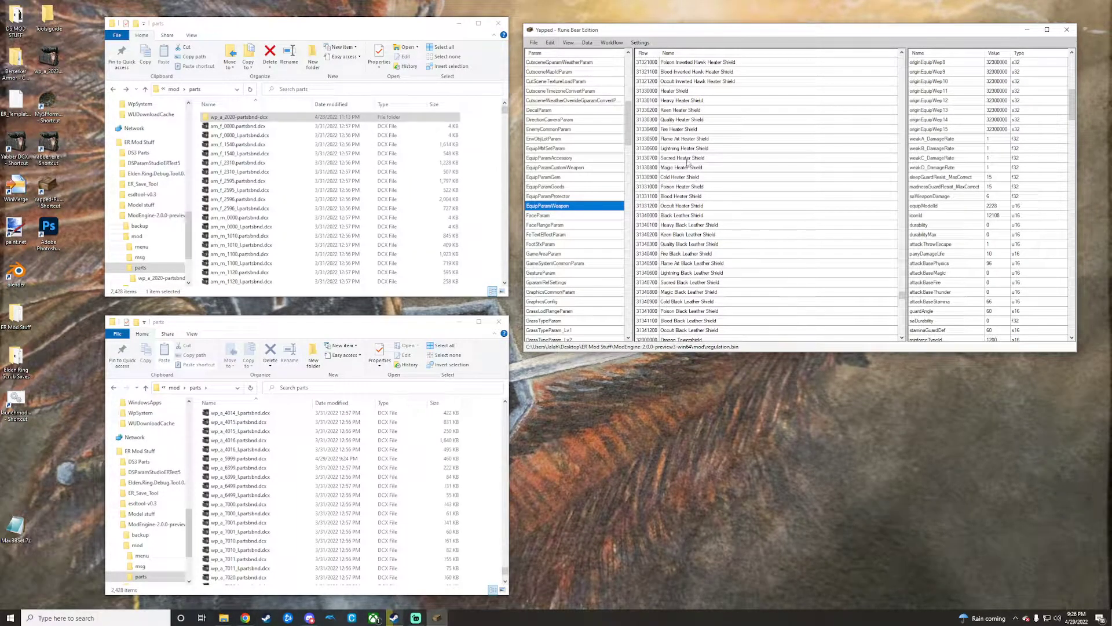
left_click(654, 91)
left_click(550, 43)
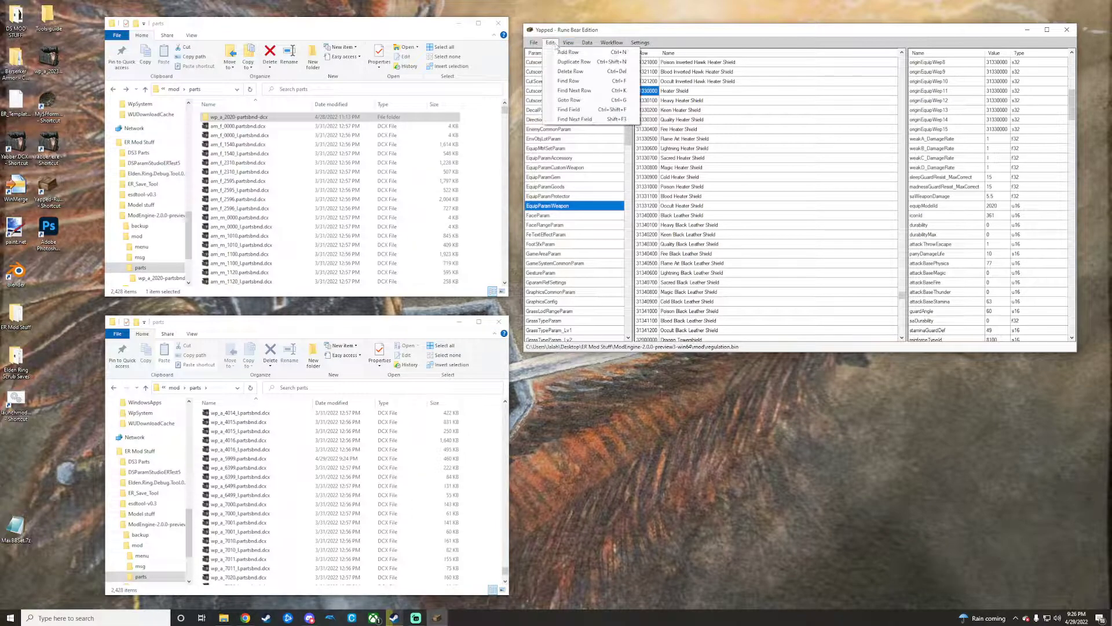
left_click(574, 61)
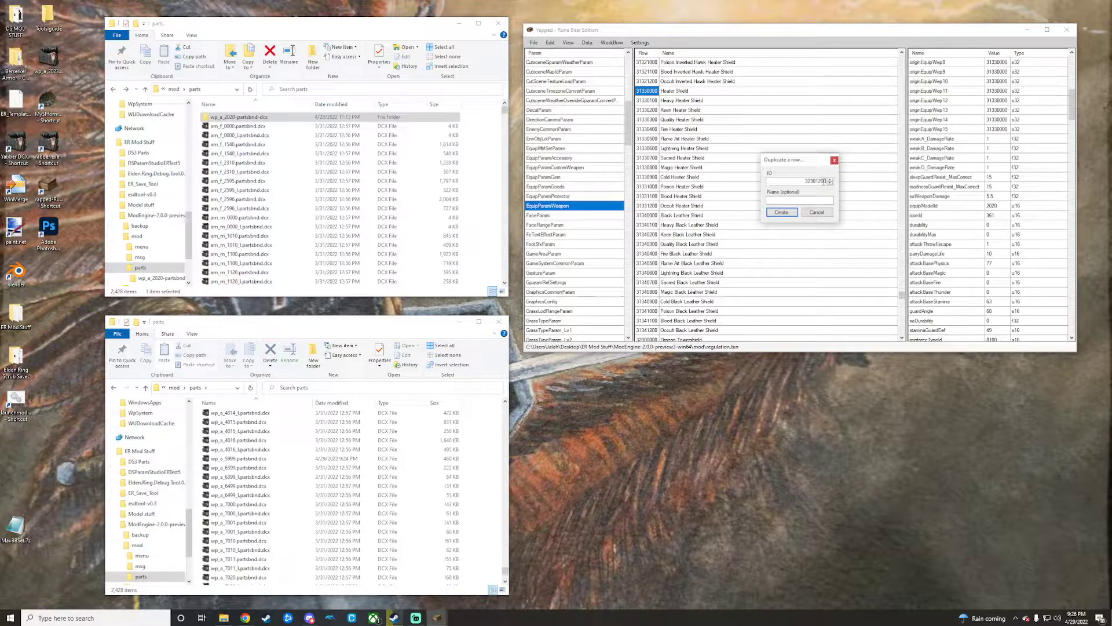
key("BackSpace")
key("BackSpace")
key("BackSpace")
key("BackSpace")
type("2000")
left_click(796, 201)
type("C")
left_click(782, 212)
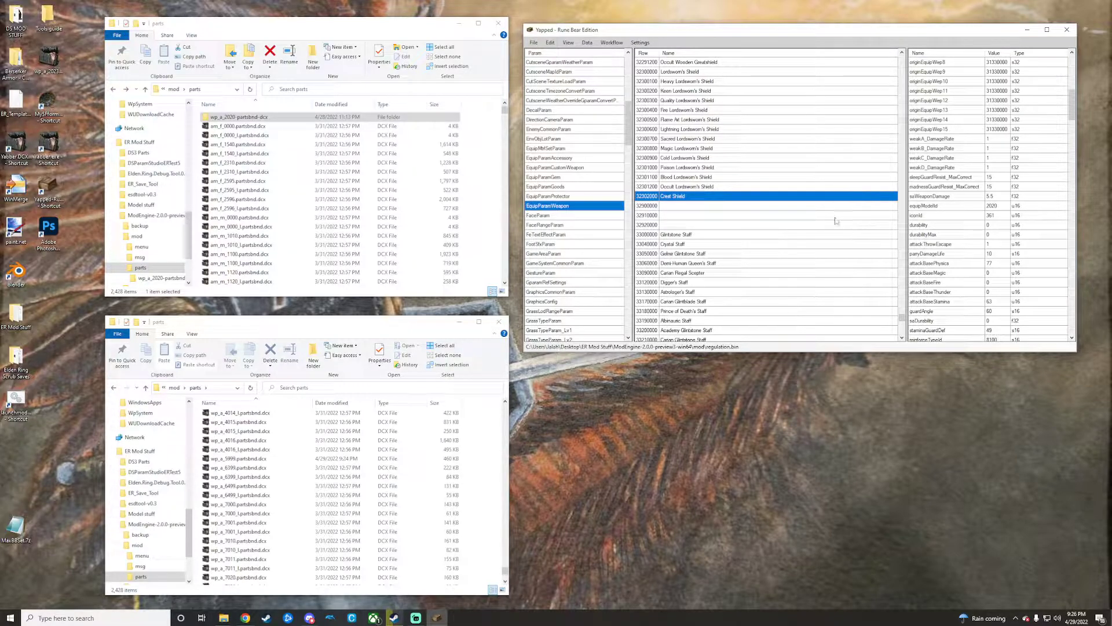
Step: Set the Crest Shield's equipModelId to 5999
double_click(997, 206)
type("5999")
left_click(972, 207)
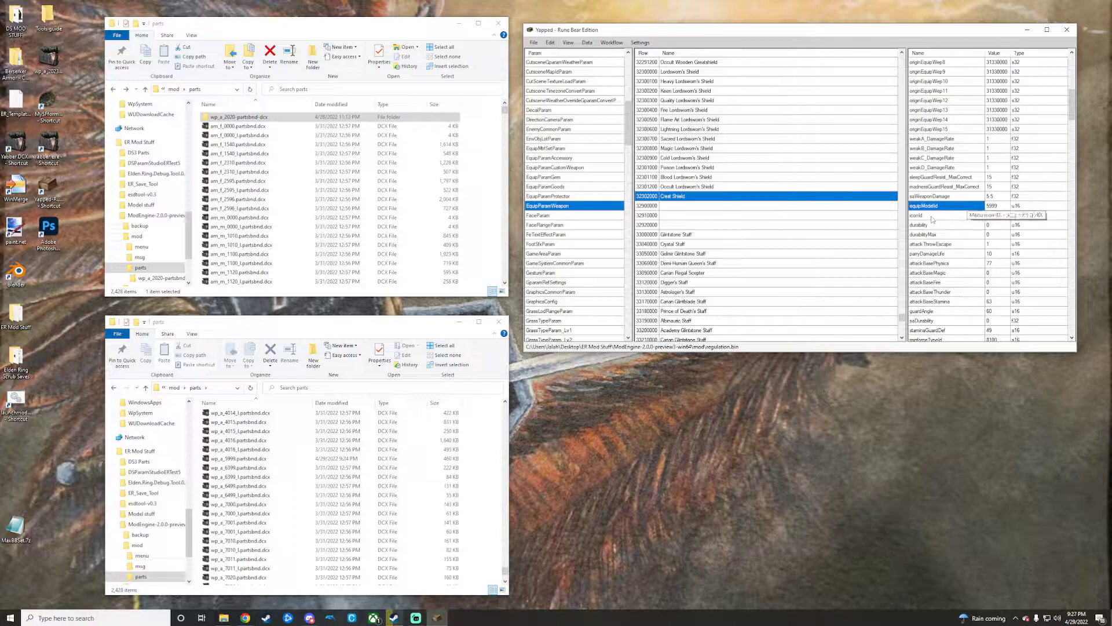
Step: Copy the iconId value from the Heavy Heater Shield row
double_click(989, 215)
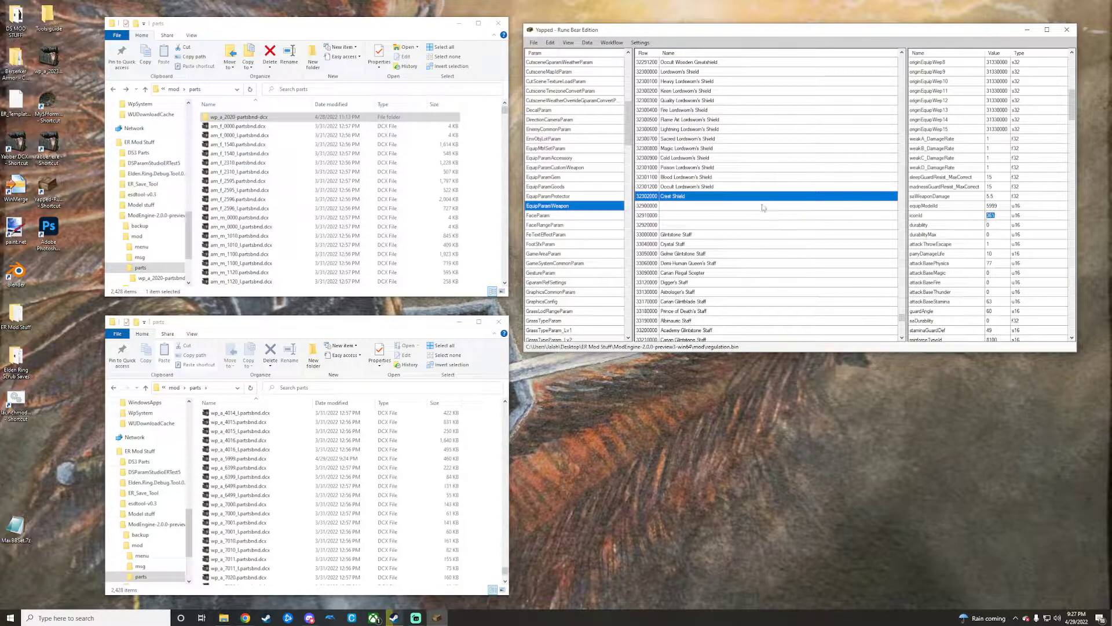
scroll(808, 234, "up", 14)
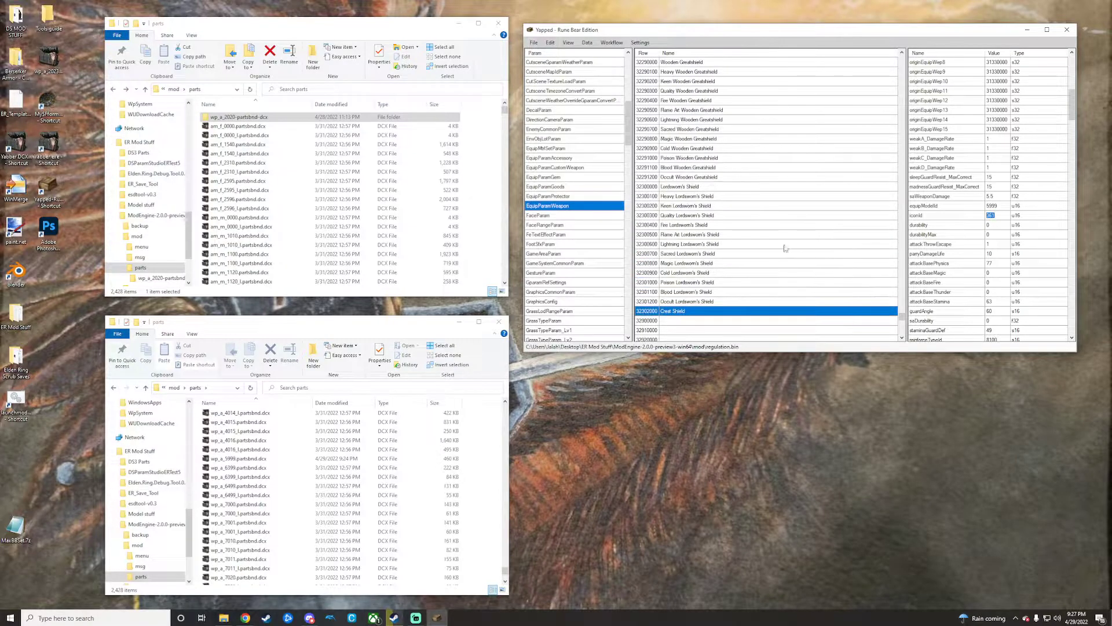
scroll(779, 263, "up", 18)
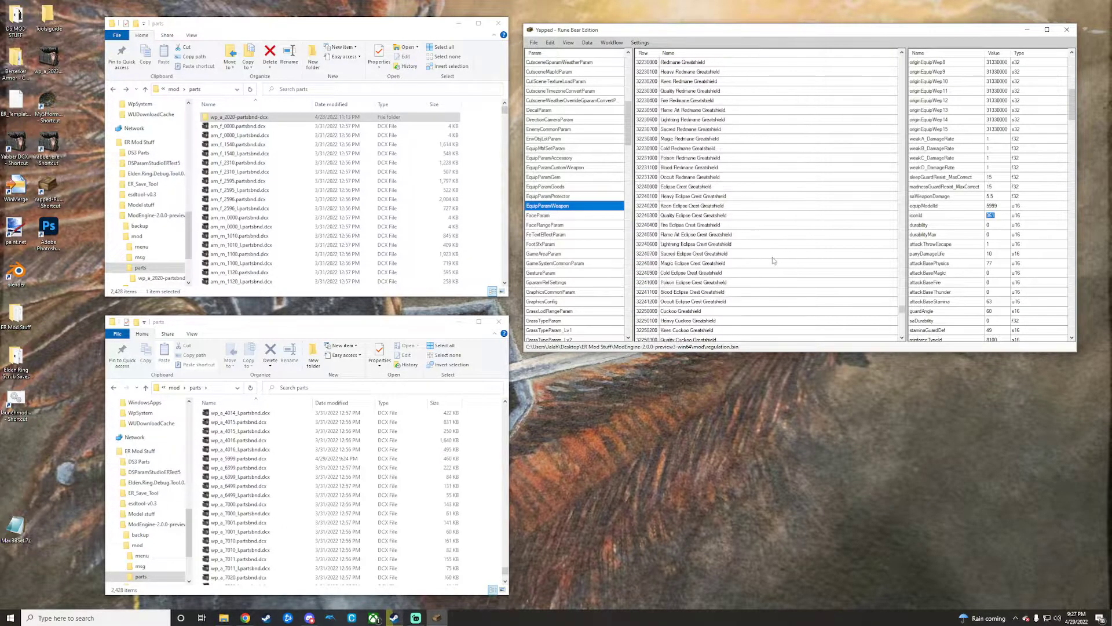
scroll(768, 260, "up", 12)
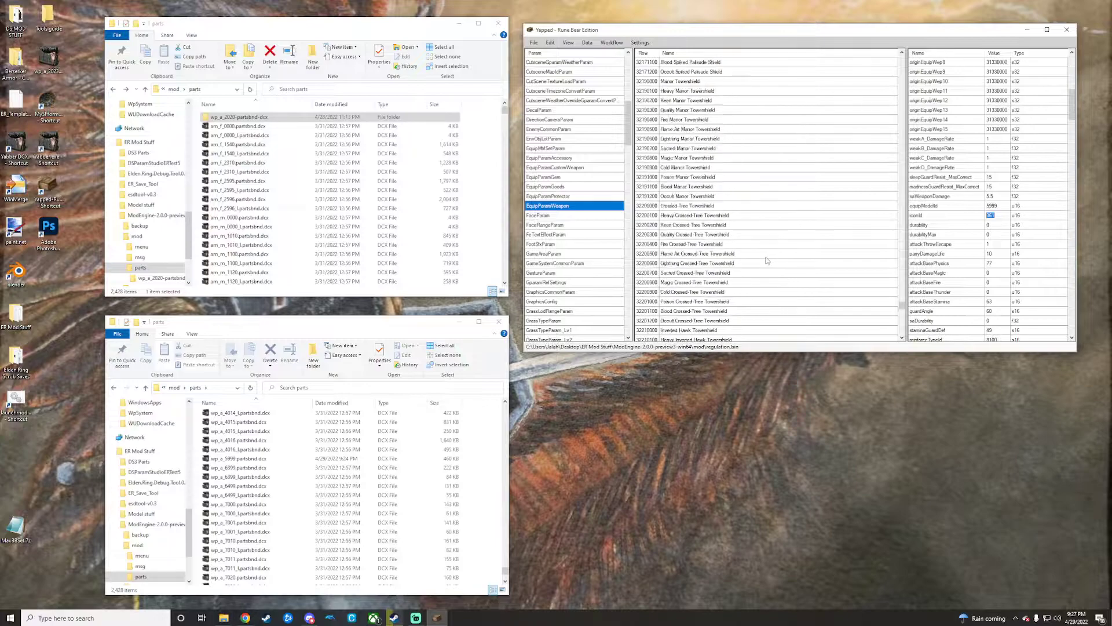
scroll(766, 261, "up", 10)
scroll(725, 267, "up", 20)
scroll(701, 274, "up", 7)
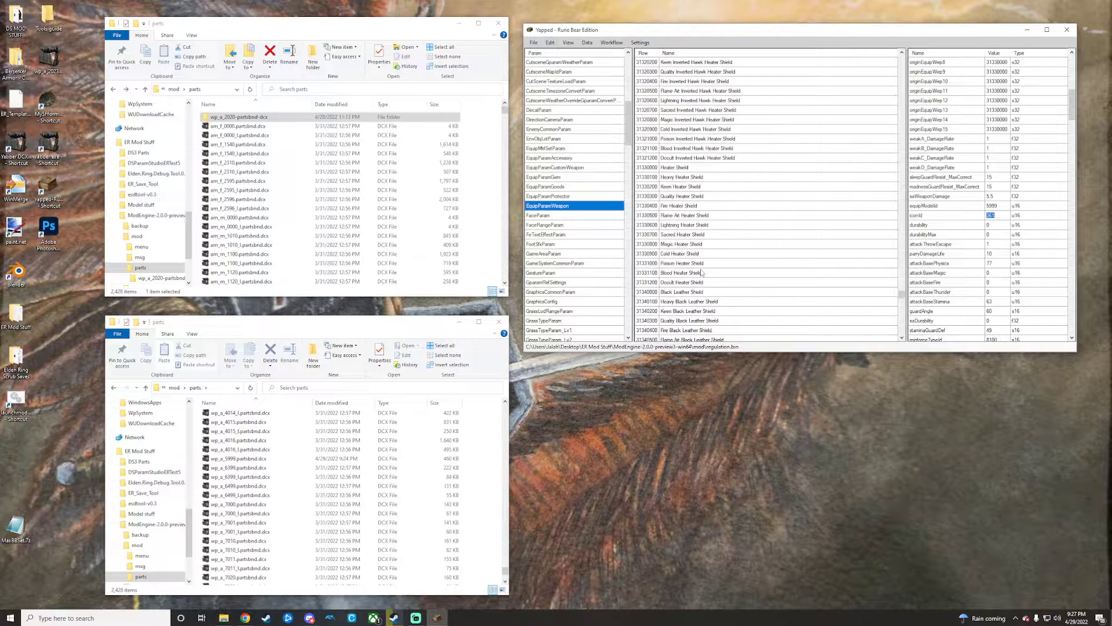
left_click(674, 176)
left_click(993, 215)
key("ctrl+c")
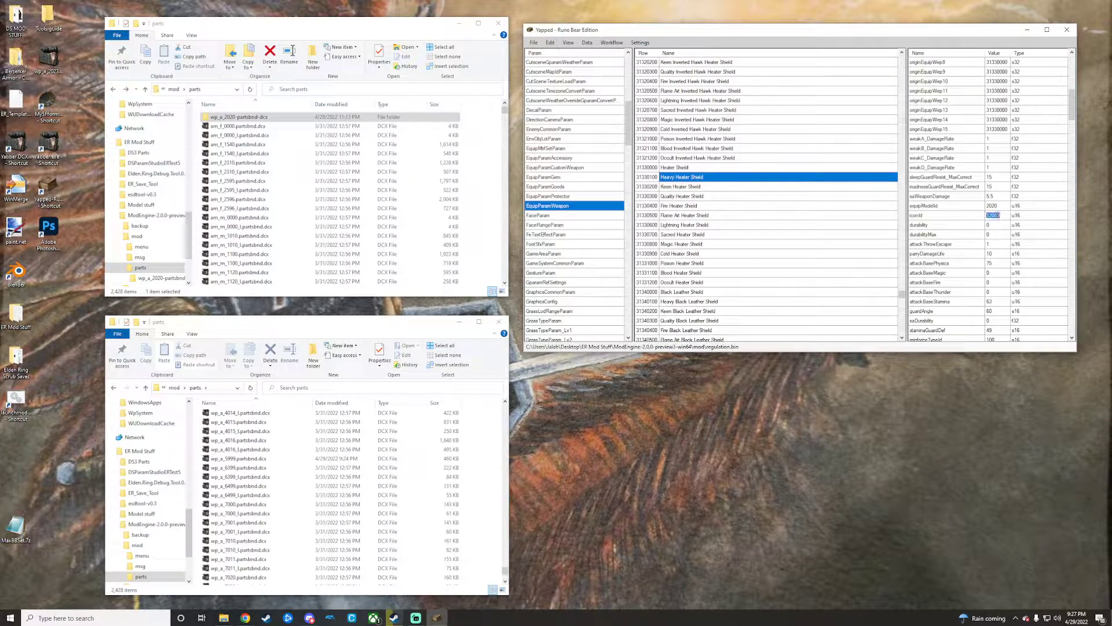
Step: Set the base Heater Shield's iconId to 12069 using the copied value
scroll(723, 204, "down", 10)
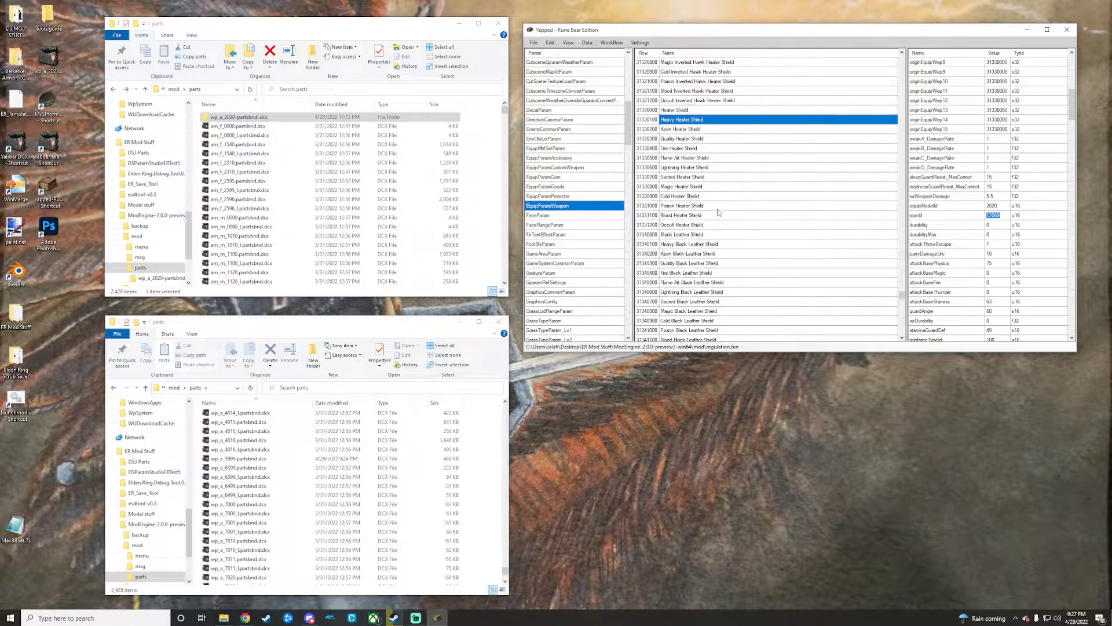
scroll(745, 239, "up", 9)
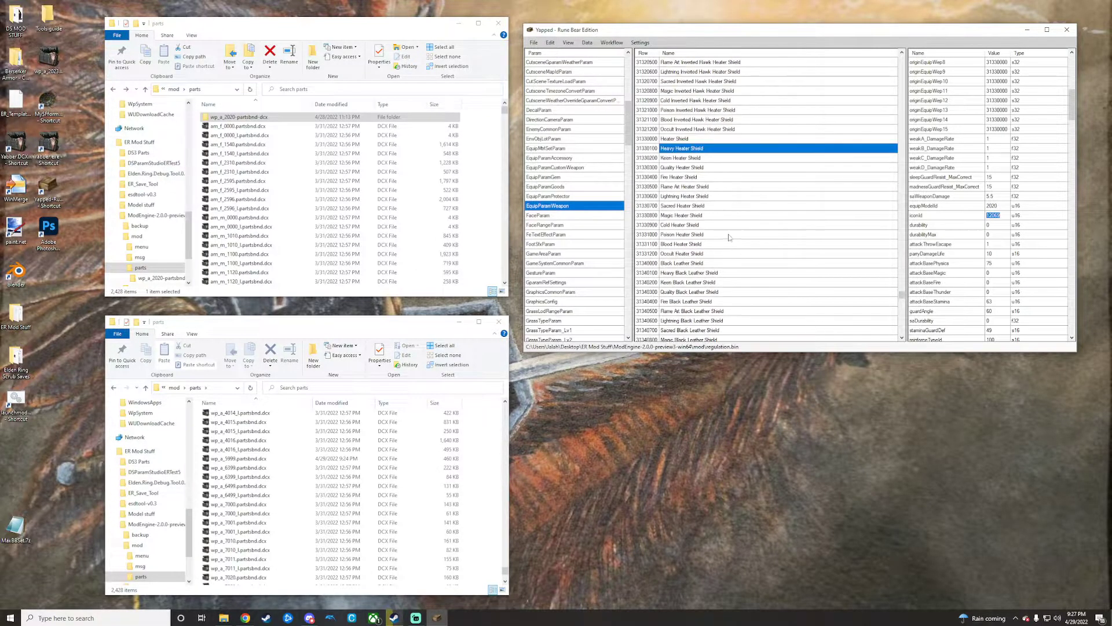
left_click(681, 139)
left_click(993, 215)
key("ctrl+v")
key("Return")
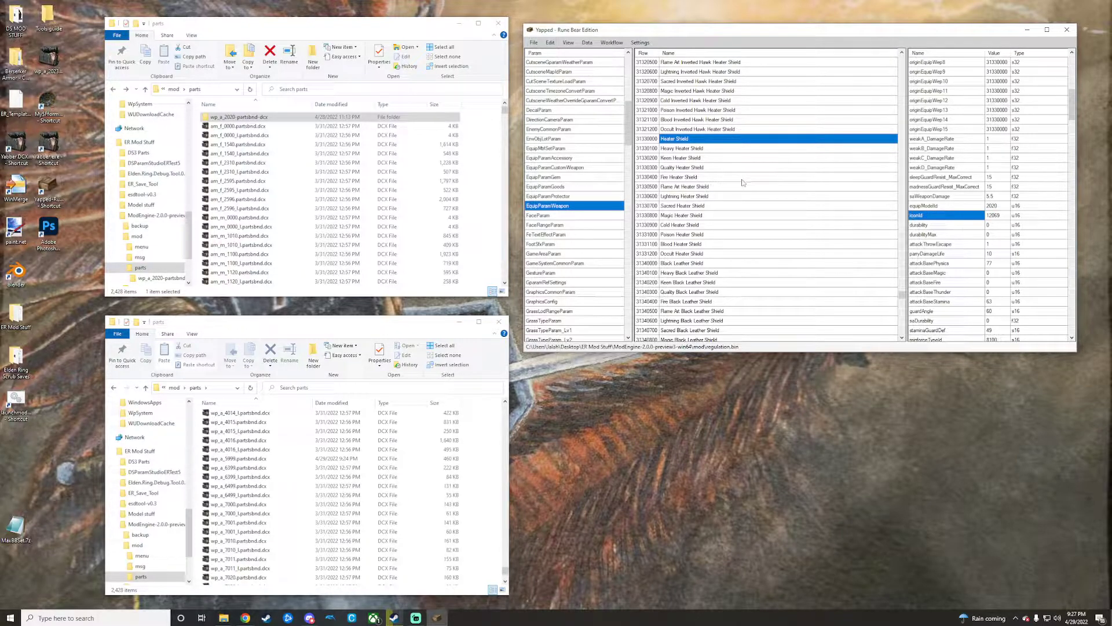
Step: Select the Crest Shield row and set its iconId to 12069
scroll(738, 191, "down", 15)
scroll(726, 209, "down", 20)
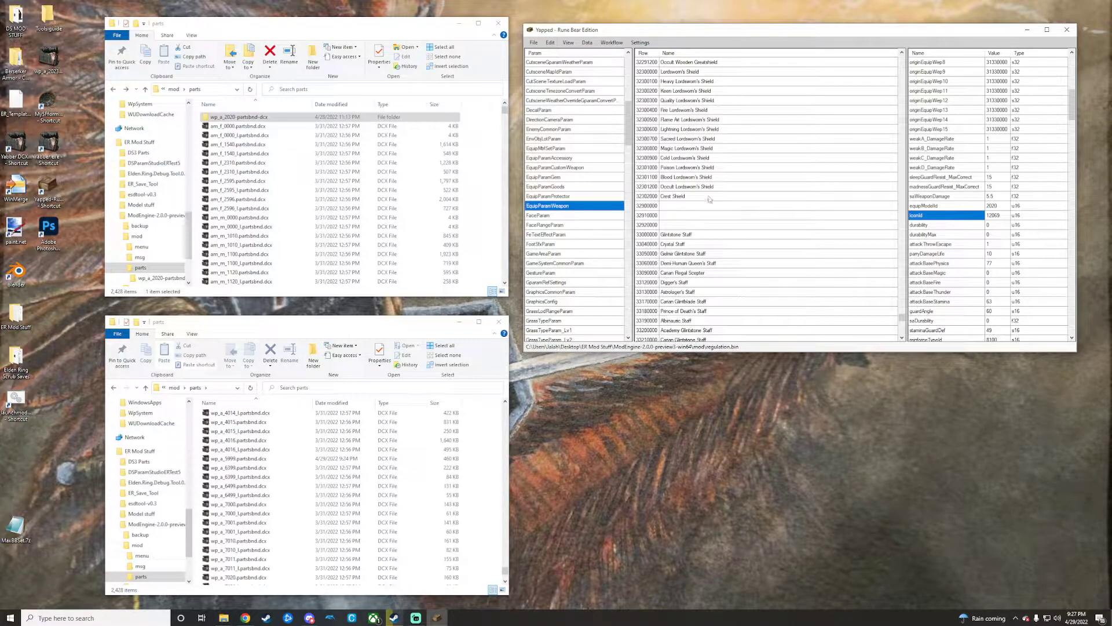
left_click(705, 196)
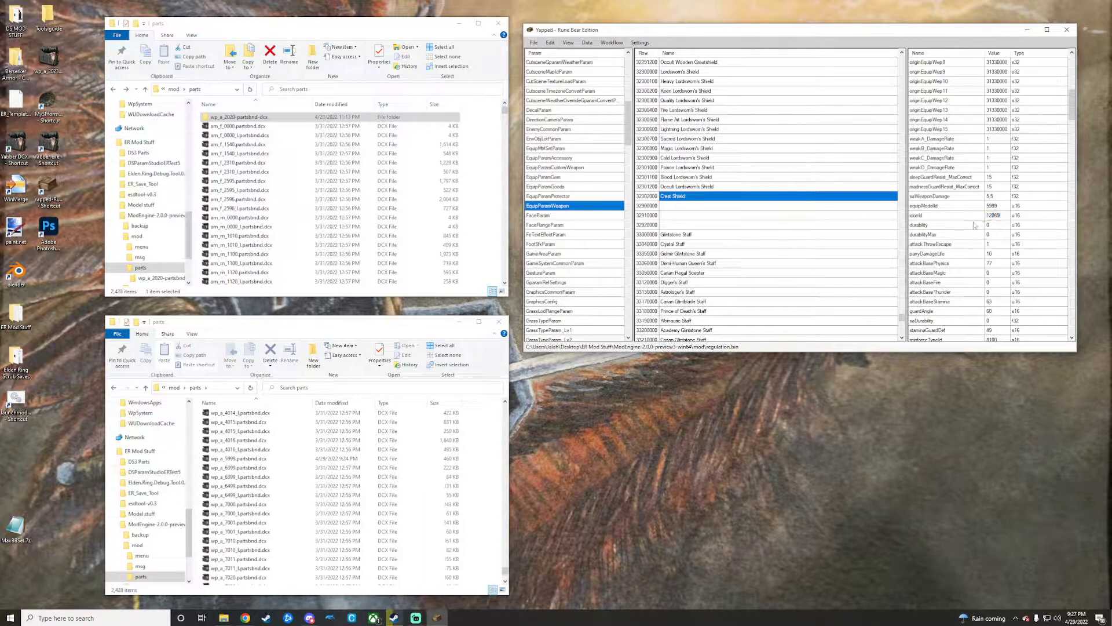
Step: Commit the 12069 entry in the Crest Shield's iconId field
left_click(964, 219)
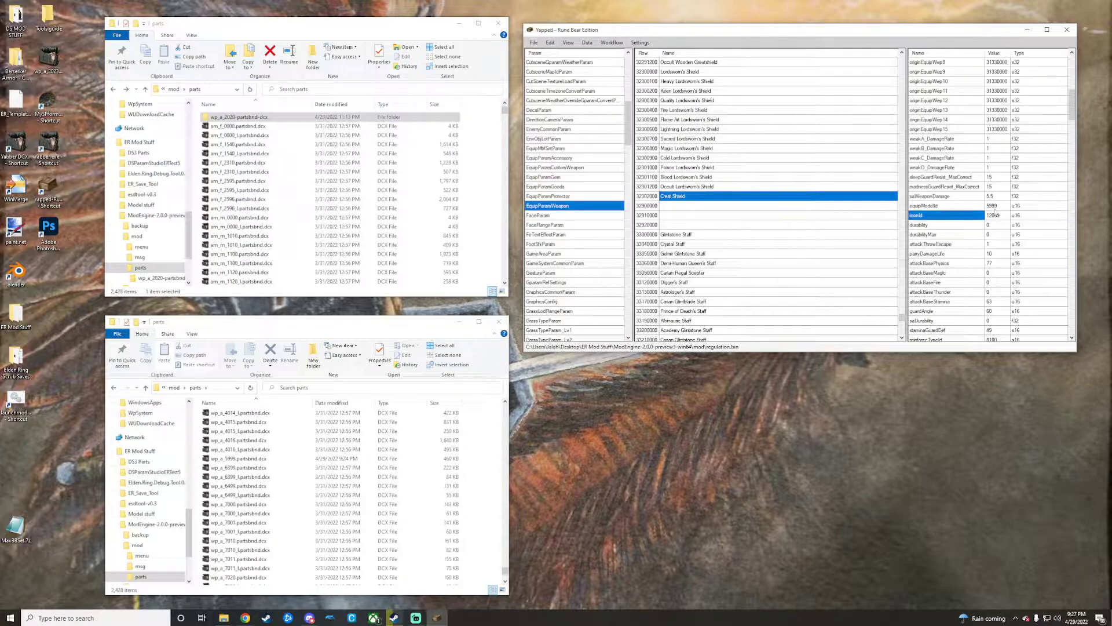
double_click(998, 205)
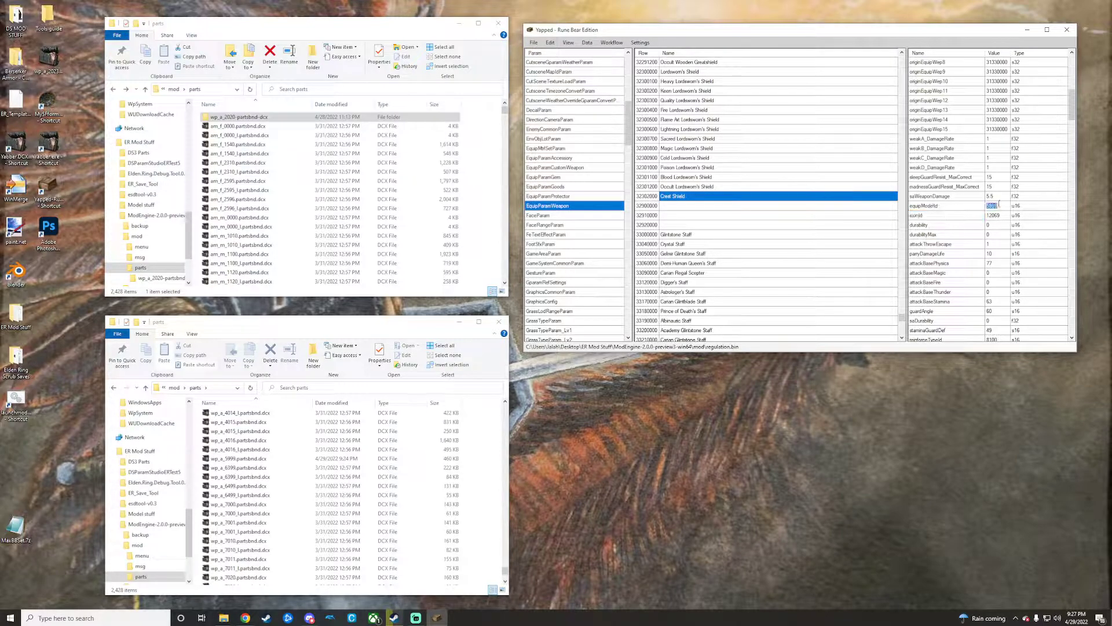
type("2020")
key("Return")
left_click(1000, 207)
key("BackSpace")
key("BackSpace")
key("BackSpace")
key("BackSpace")
left_click(961, 206)
Step: Save the edited params to regulation.bin and minimize the param editor
left_click(534, 43)
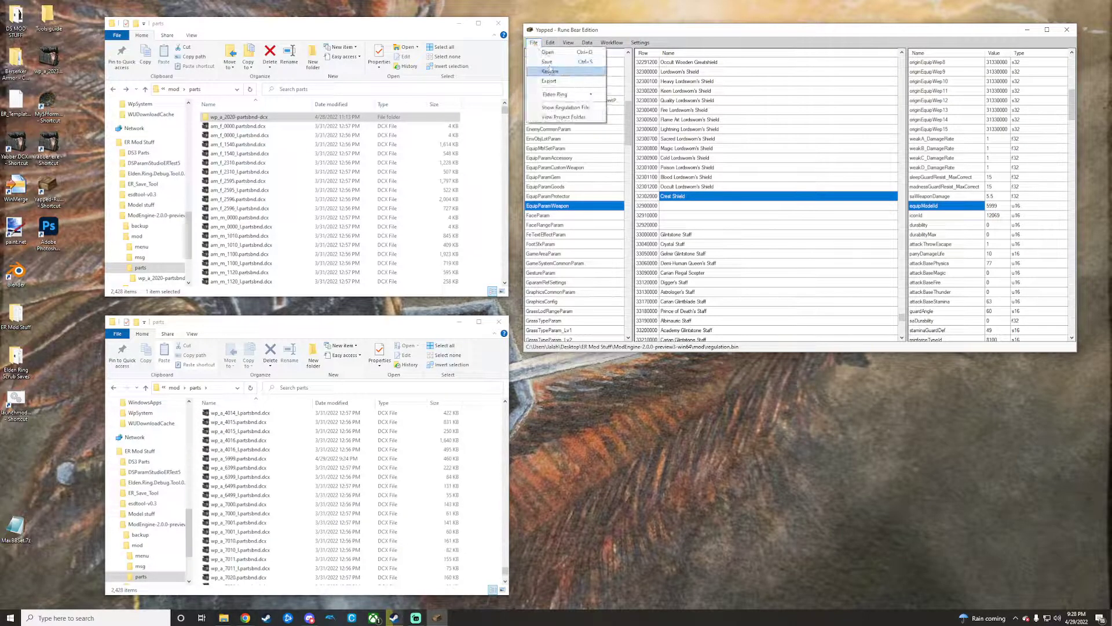
left_click(550, 71)
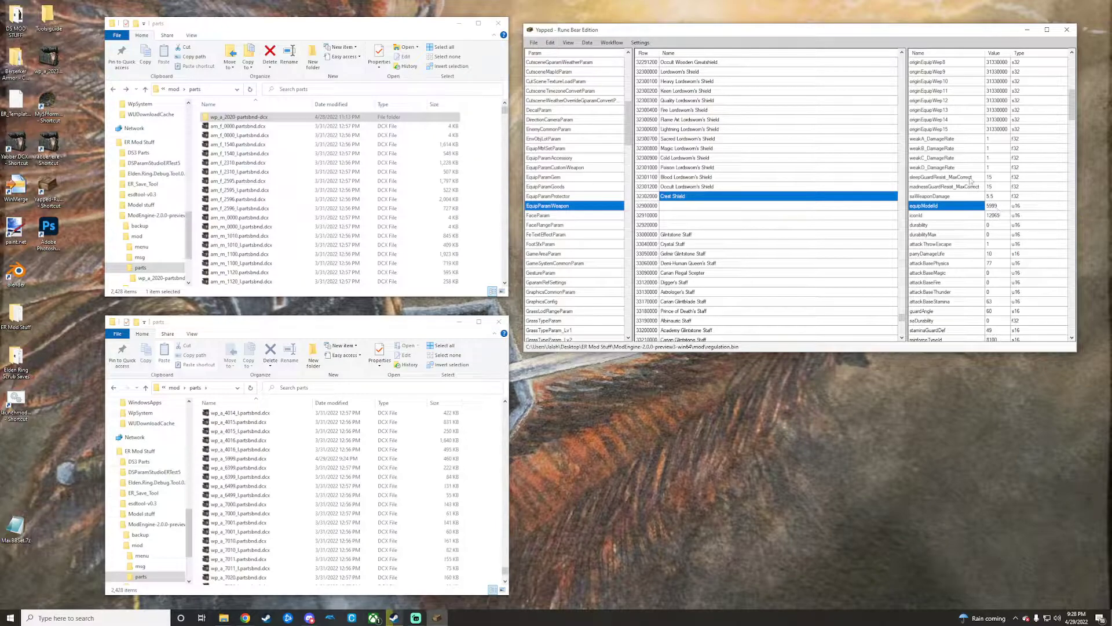
left_click(1027, 31)
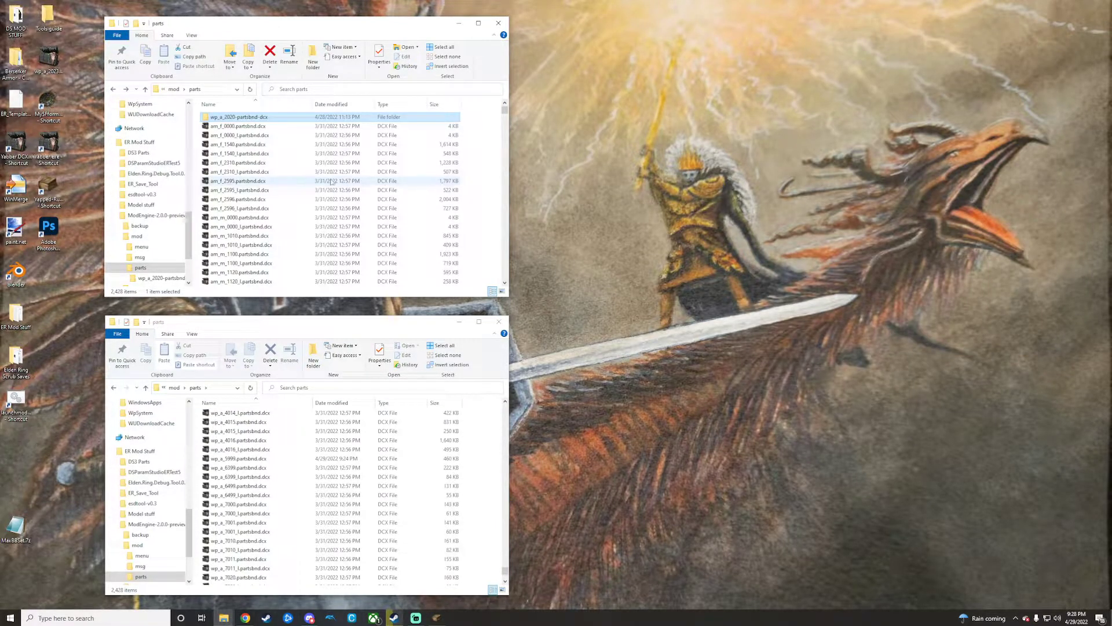
Step: Go from the parts folder to the mod's menu folder and open its hi subfolder in File Explorer
left_click(113, 89)
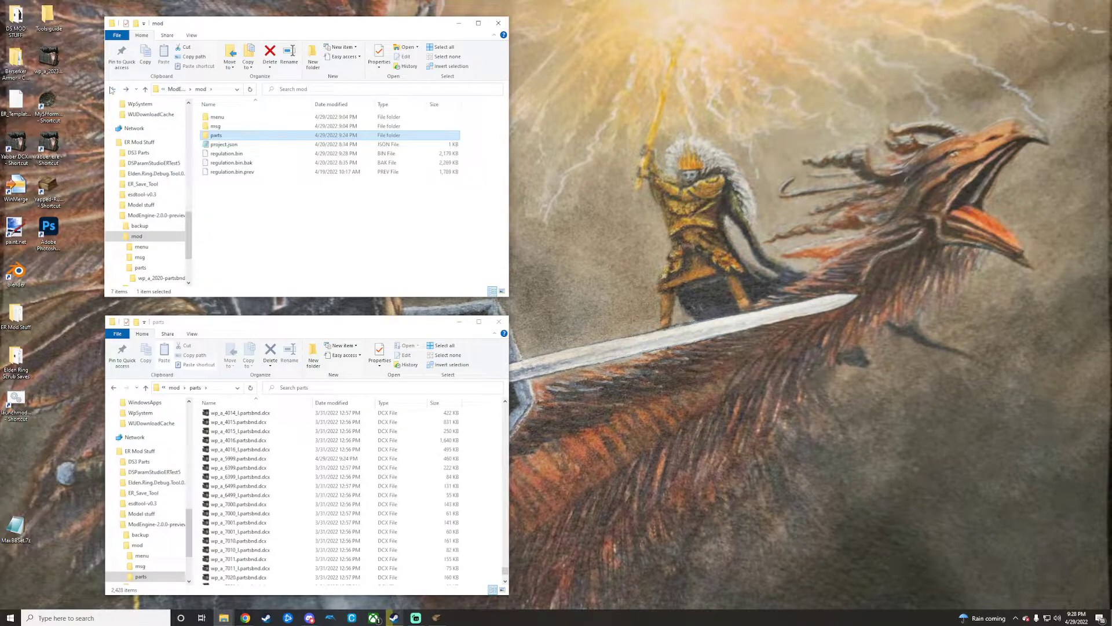
double_click(242, 118)
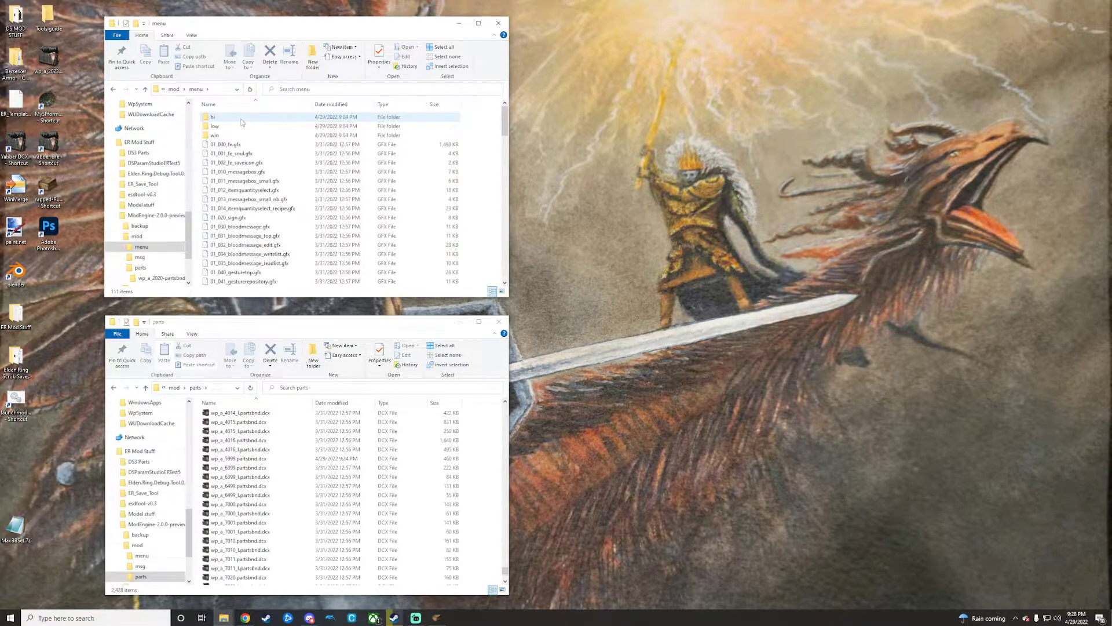
double_click(232, 120)
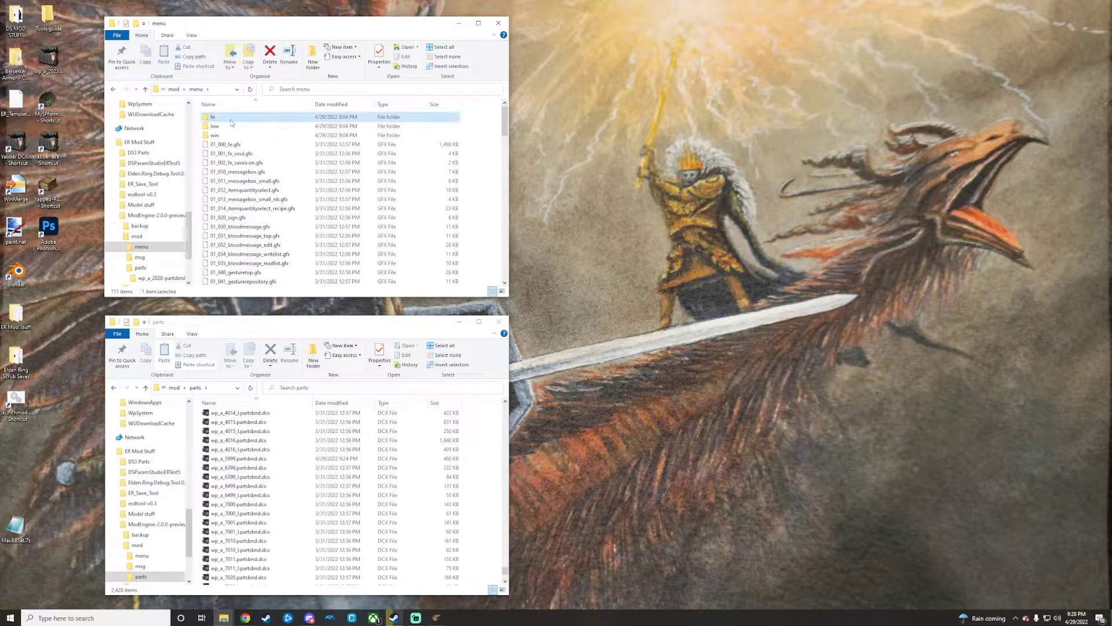
left_click(232, 126)
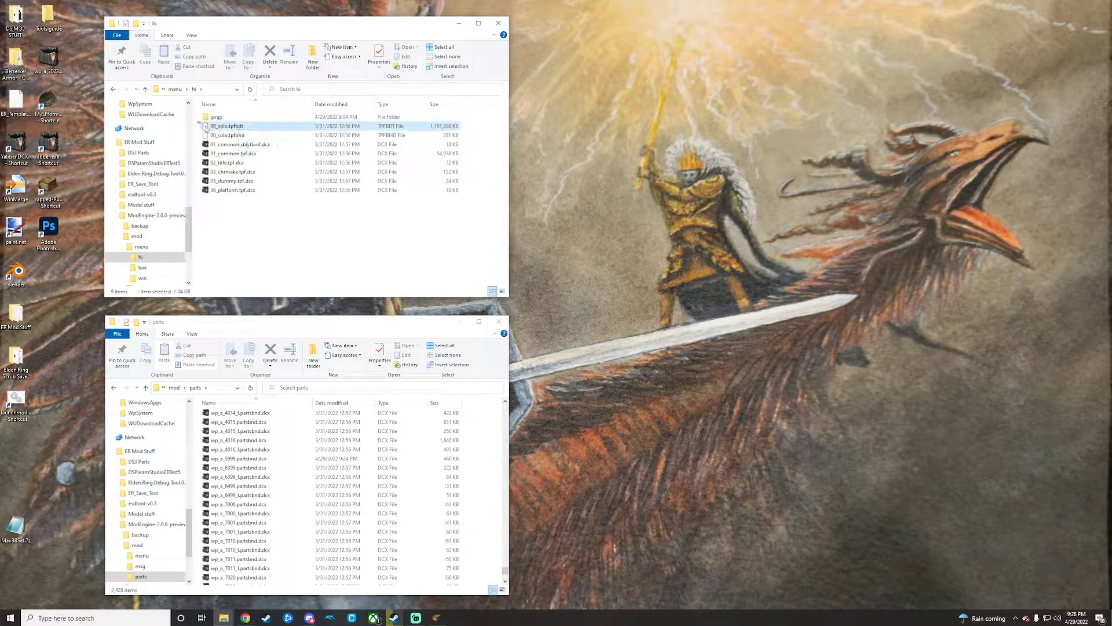
left_click(232, 135, "shift")
right_click(232, 137)
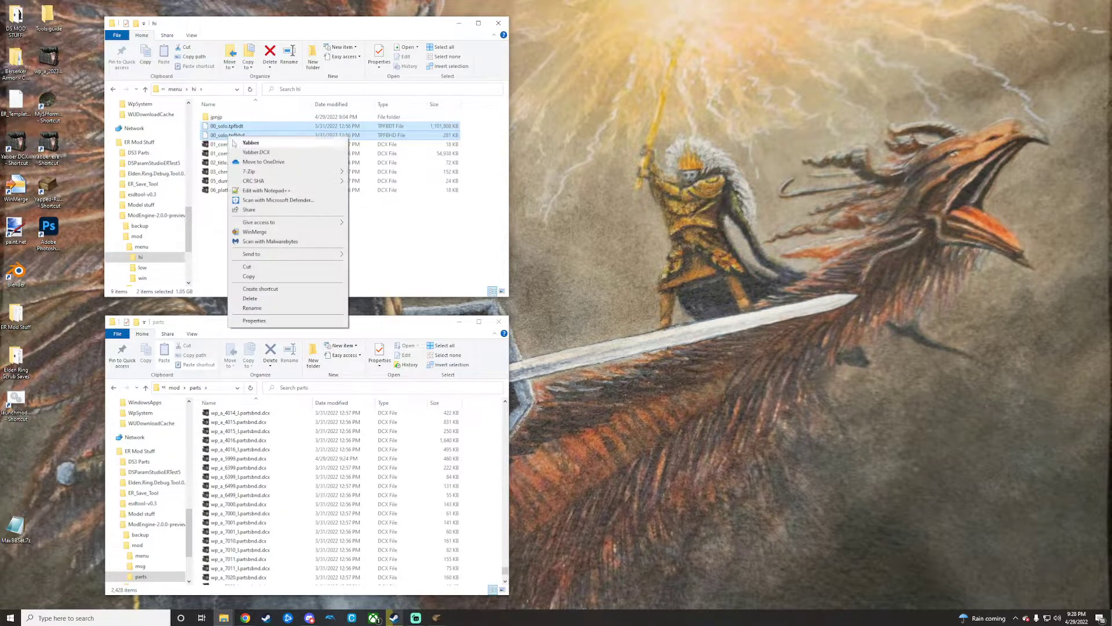
left_click(250, 299)
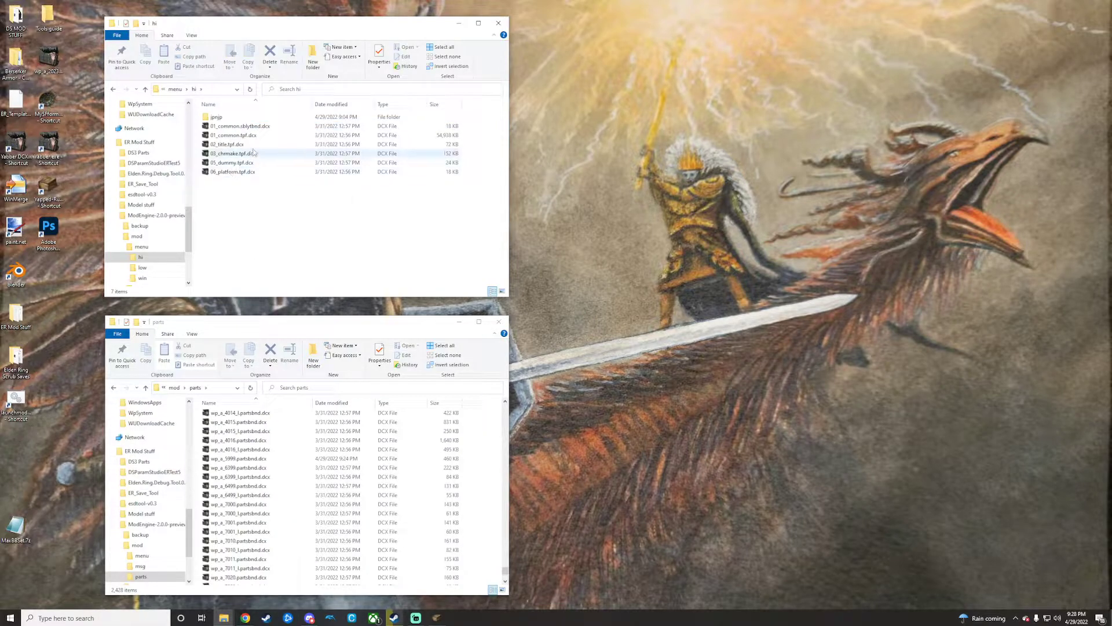
left_click(224, 155)
key("ctrl+z")
Step: Unpack 00_solo.tpfbhd with Yabber and delete the original 00_solo.tpfbdt and 00_solo.tpfbhd files
left_click_drag(252, 137, 46, 150)
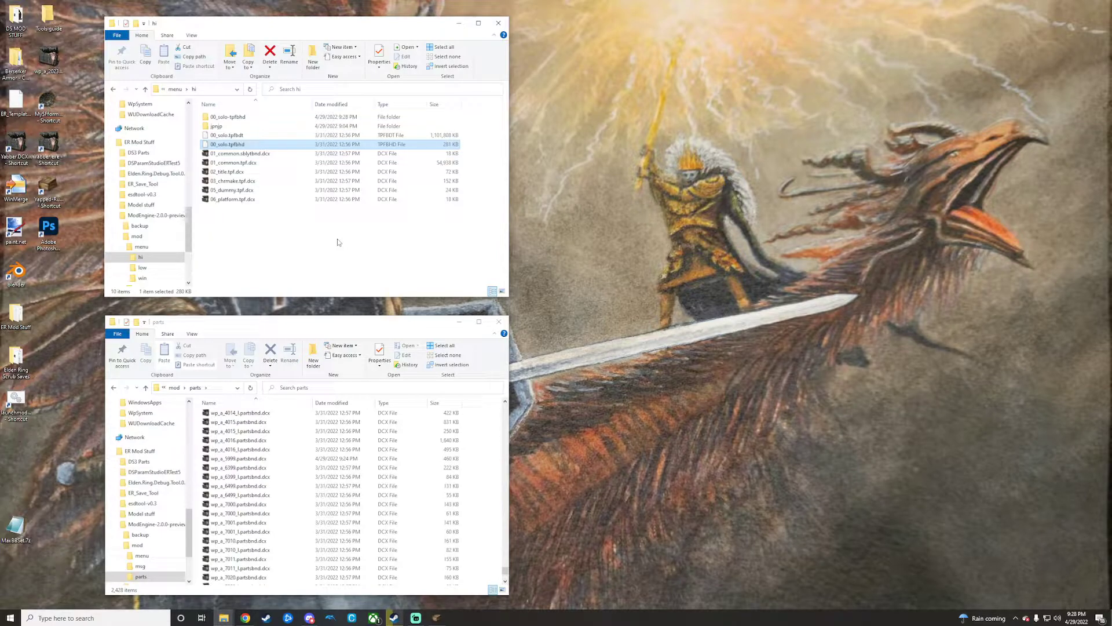
left_click(201, 136)
left_click(221, 144, "shift")
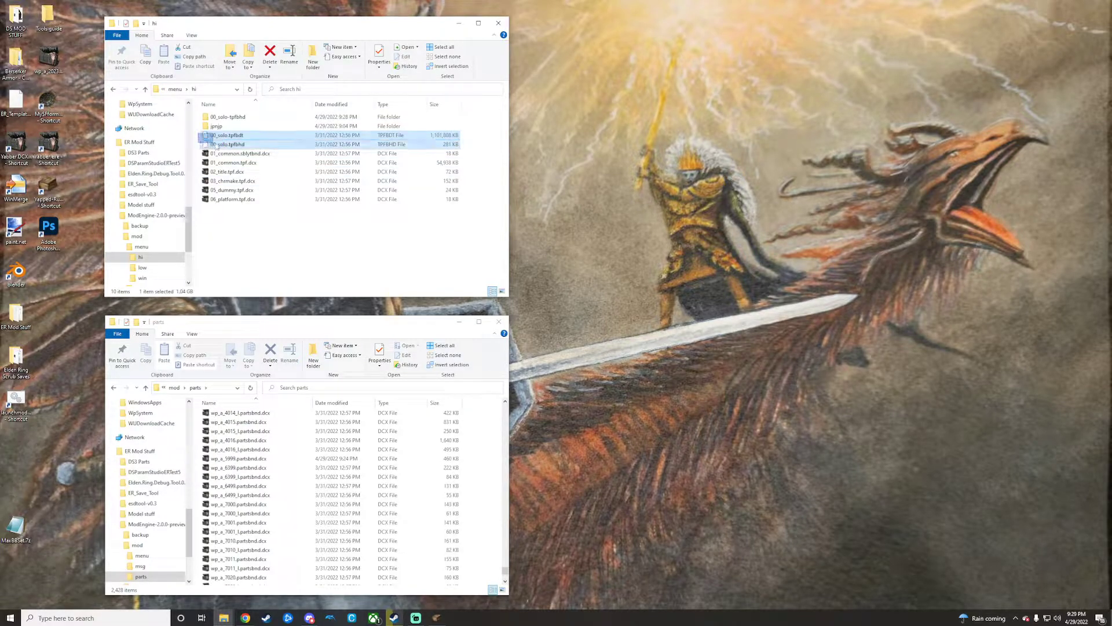
right_click(222, 146)
left_click(243, 308)
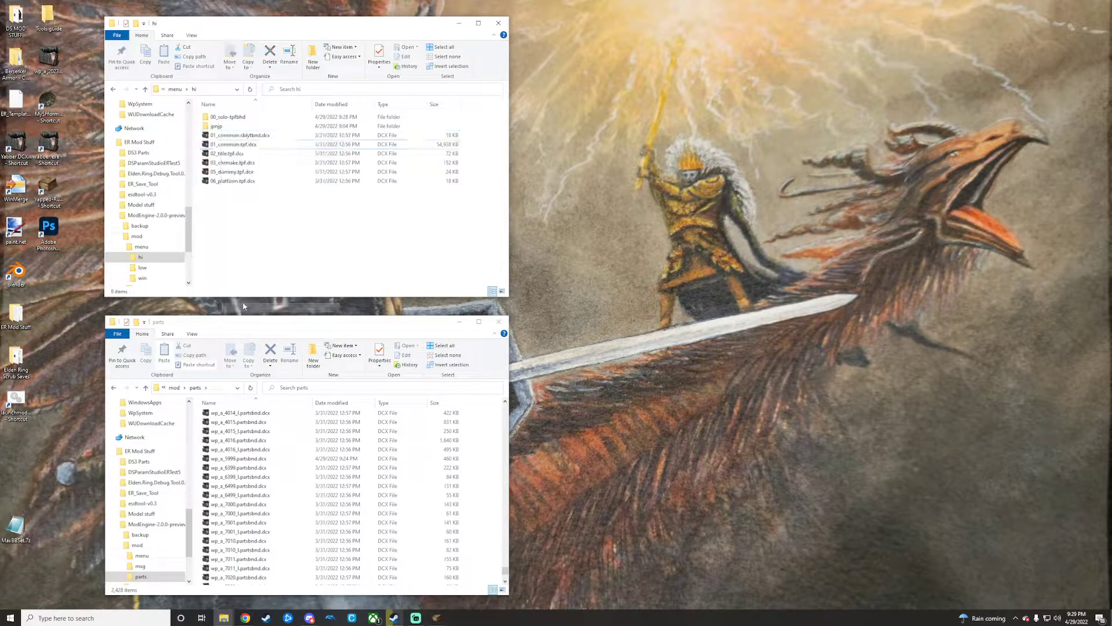
Step: Unpack 01_common.tpf.dcx with Yabber and open the 00_Solo folder inside 00_solo-tpfbhd
left_click_drag(247, 146, 60, 145)
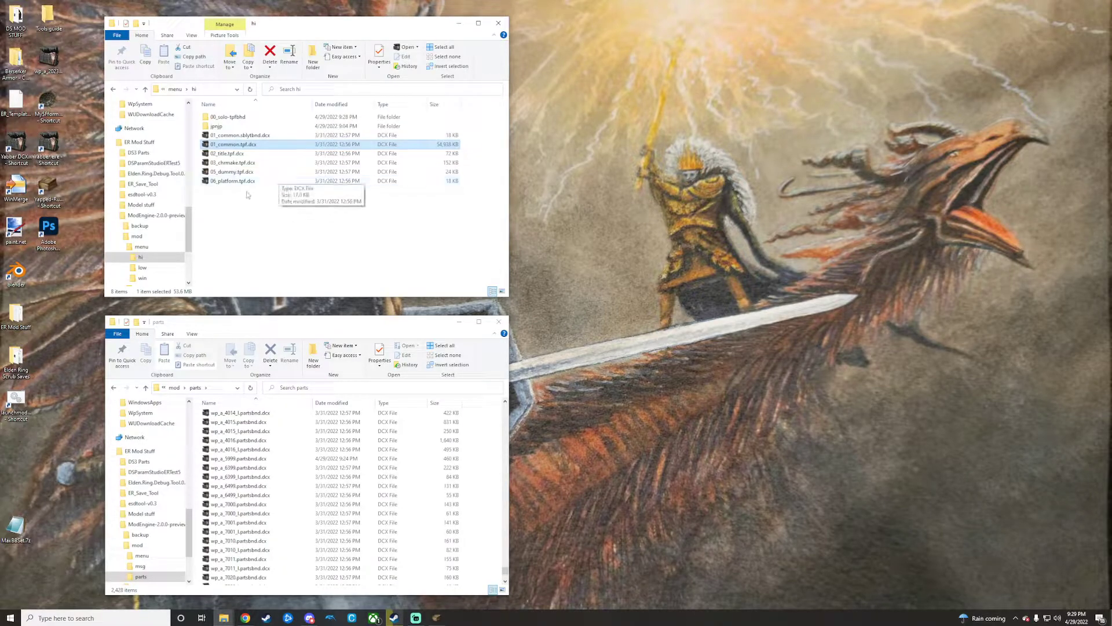
double_click(260, 118)
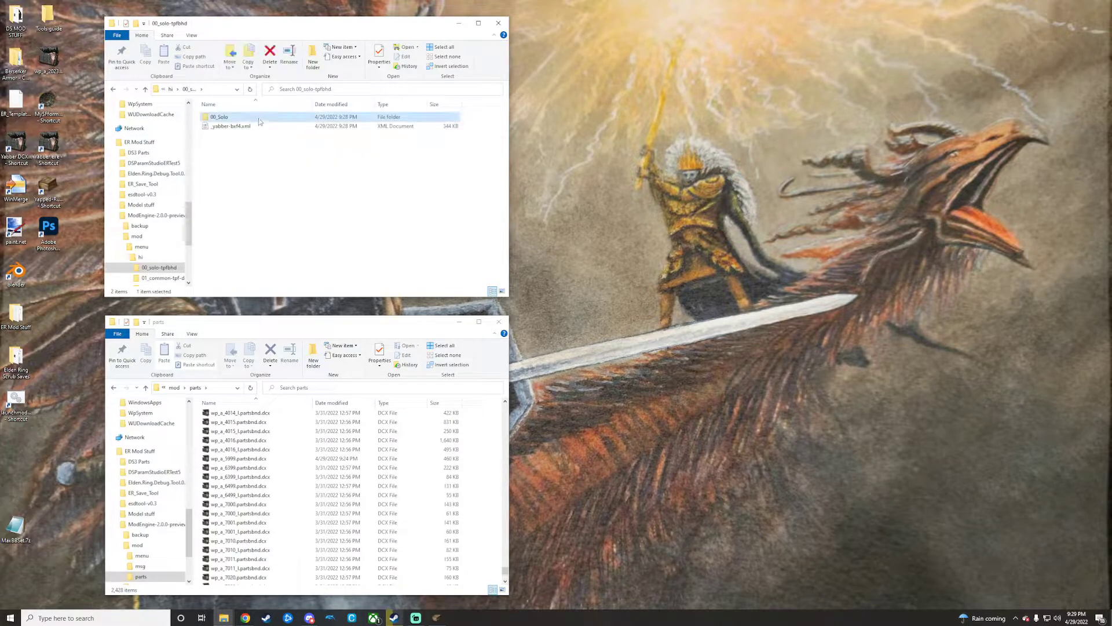
double_click(260, 118)
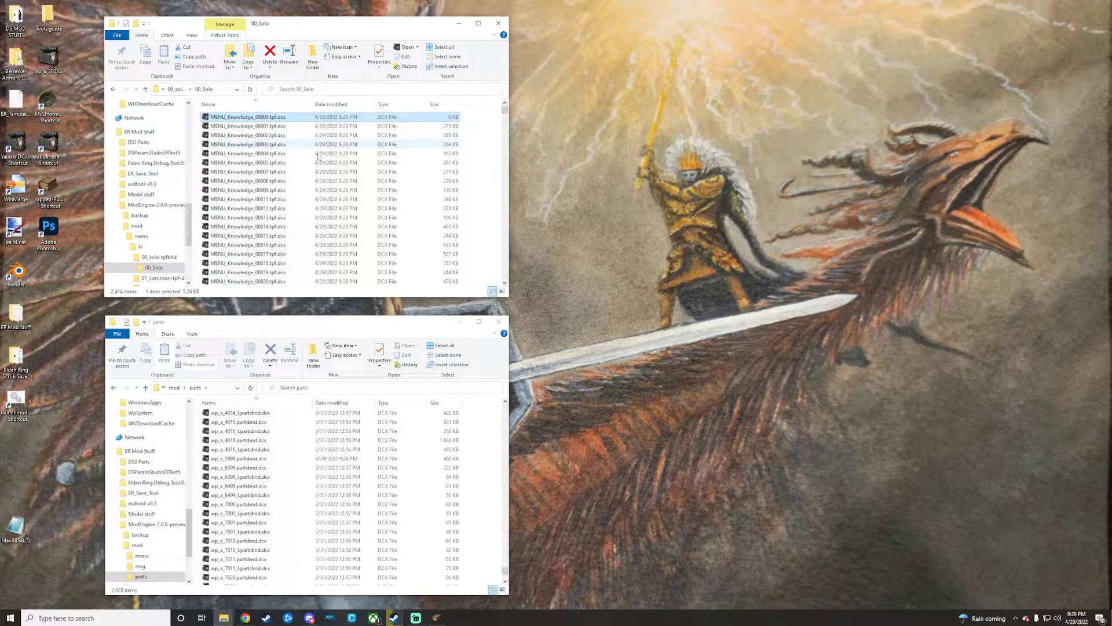
Step: Unpack MENU_Knowledge_00361.tpf.dcx with Yabber and open the extracted MENU_Knowledge_00361-tpf-dcx folder
left_click(308, 90)
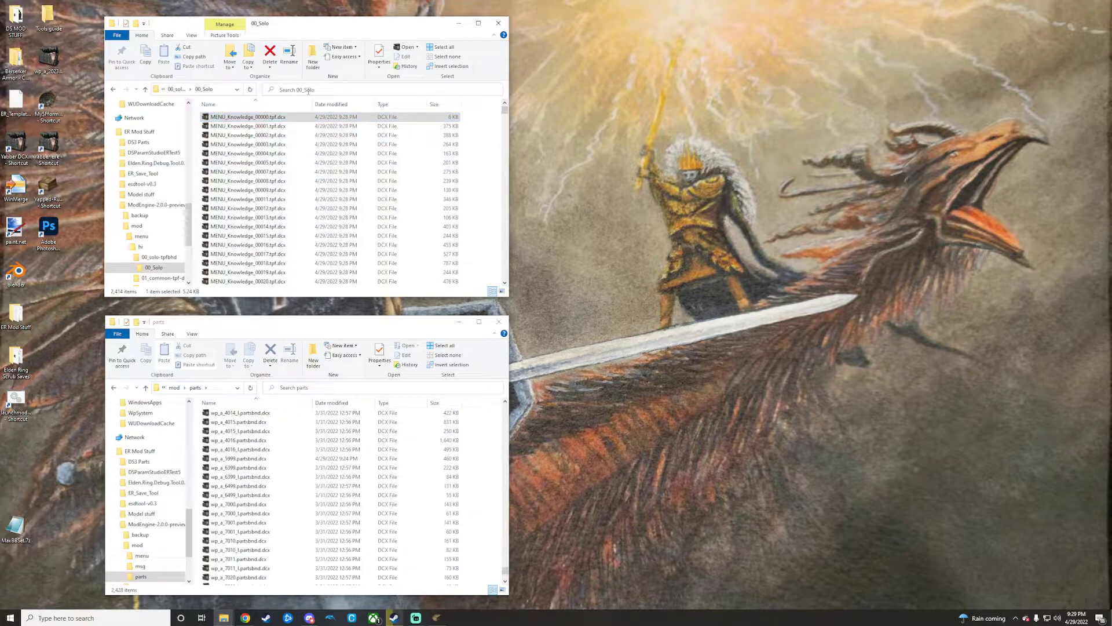
scroll(319, 191, "down", 20)
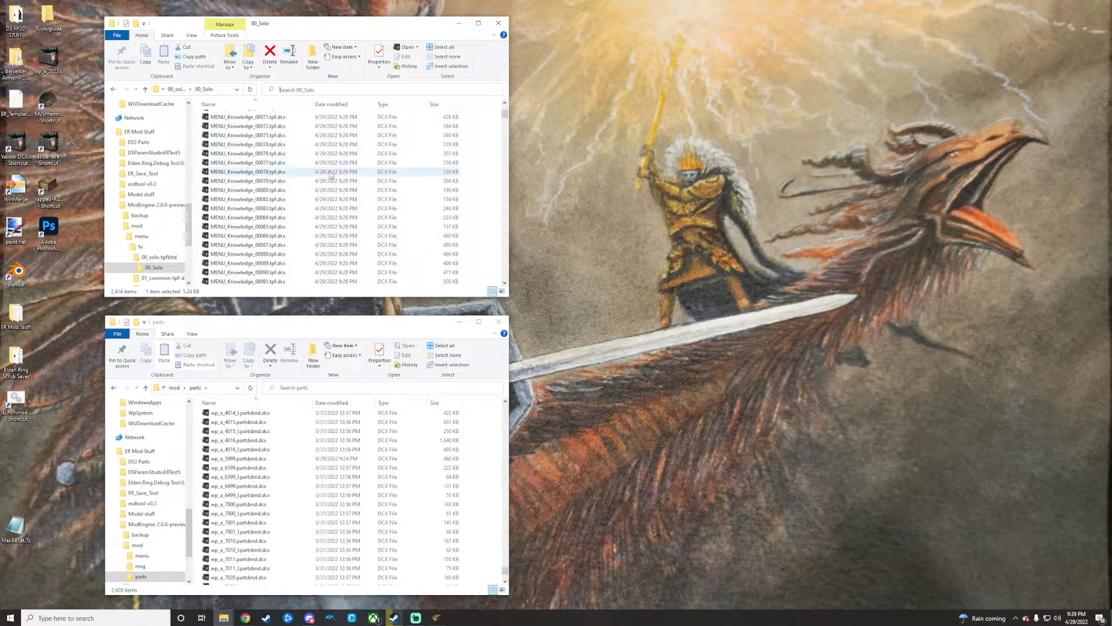
scroll(314, 204, "down", 20)
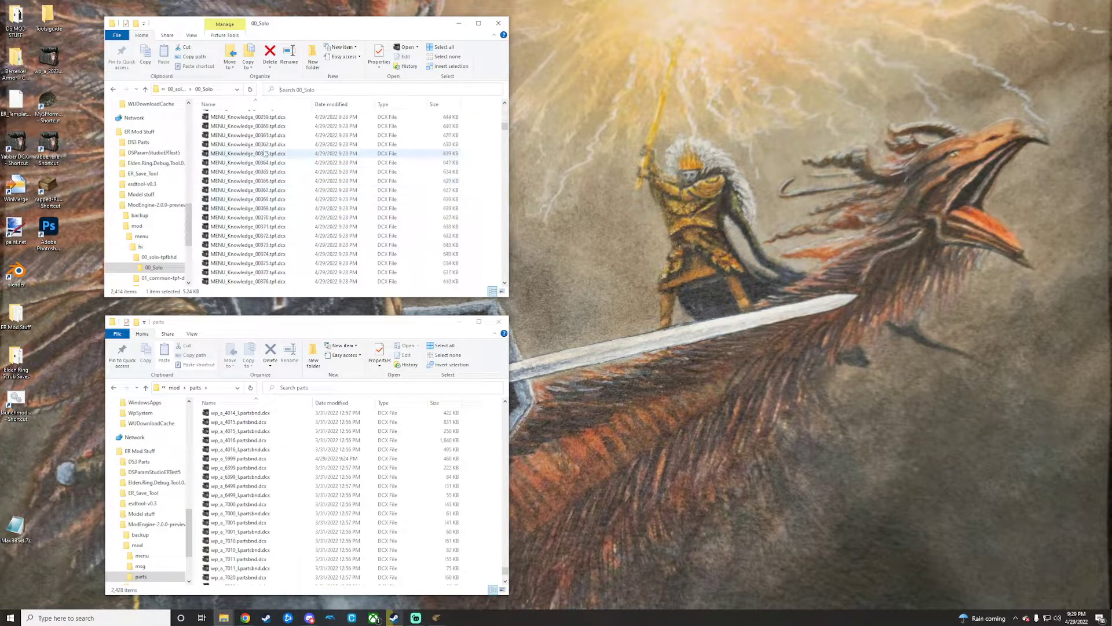
left_click(287, 136)
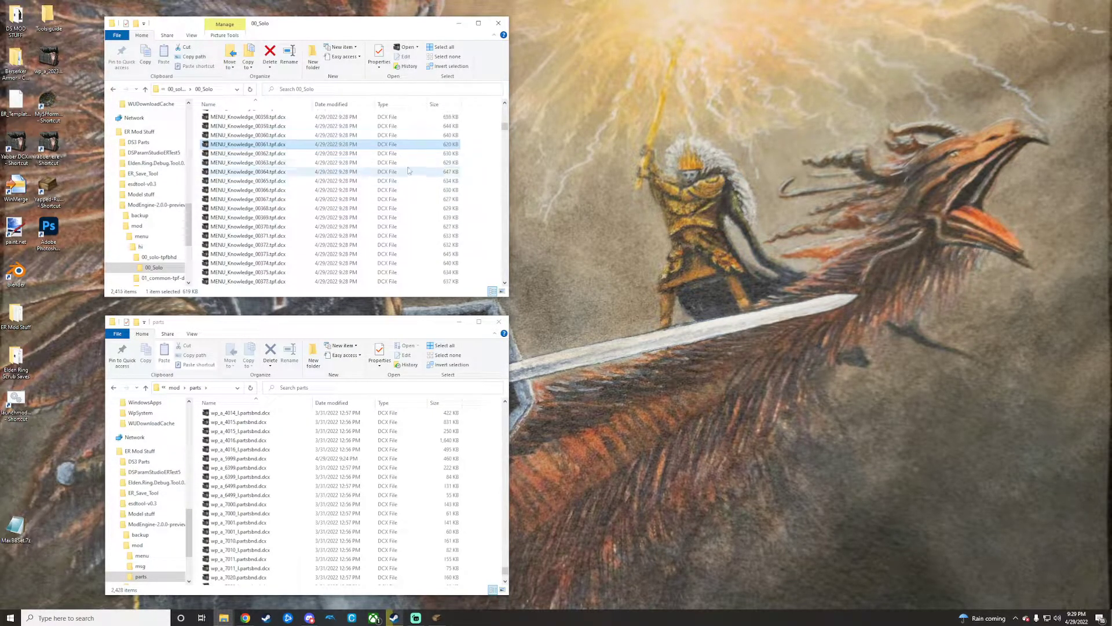
left_click_drag(505, 131, 505, 109)
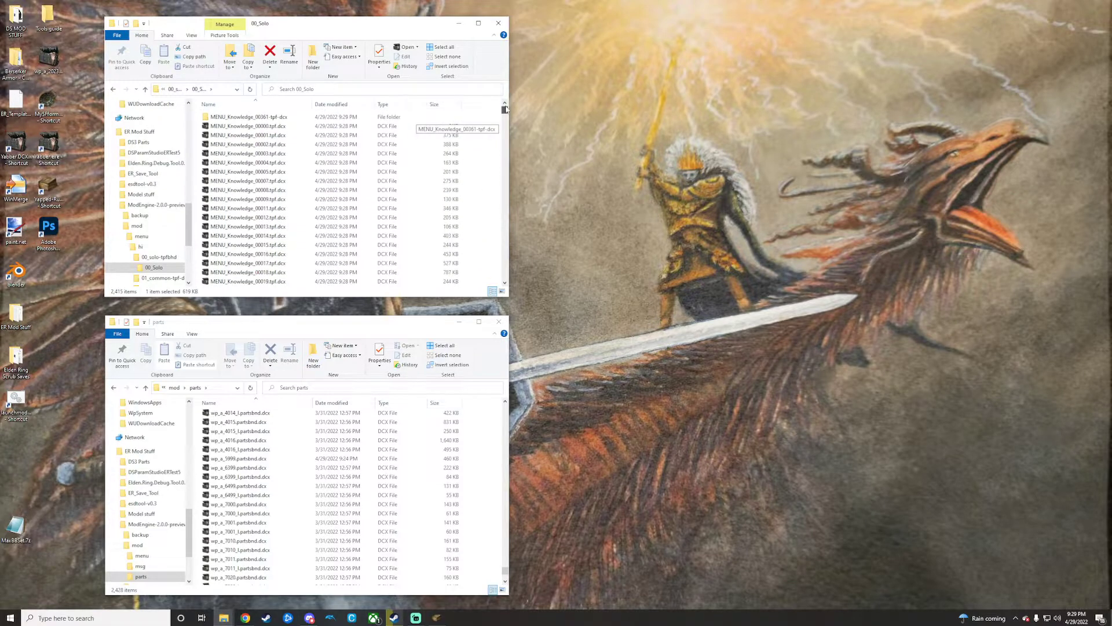
double_click(282, 118)
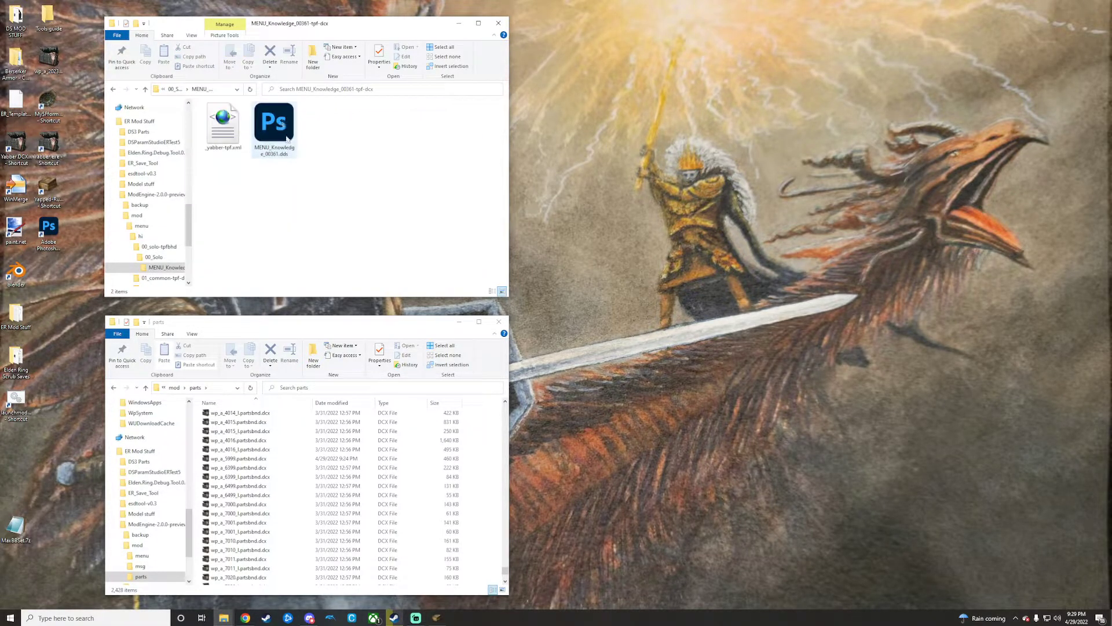
Step: Open MENU_Knowledge_00361.dds in Photoshop without loading transparency as an alpha channel, and erase the entire existing icon image
double_click(277, 133)
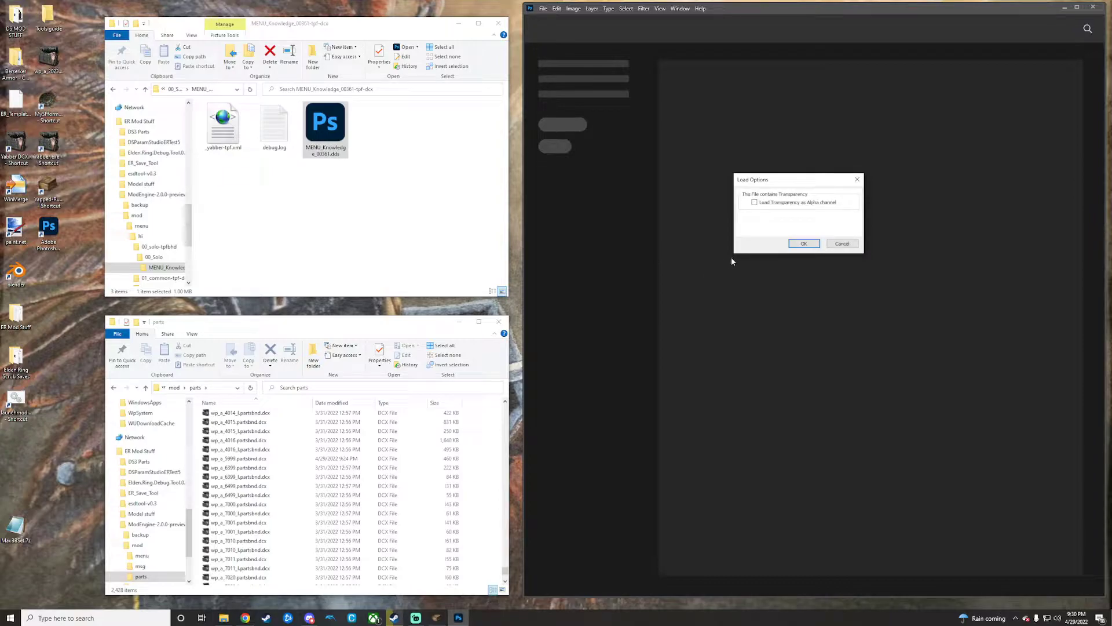
left_click(803, 243)
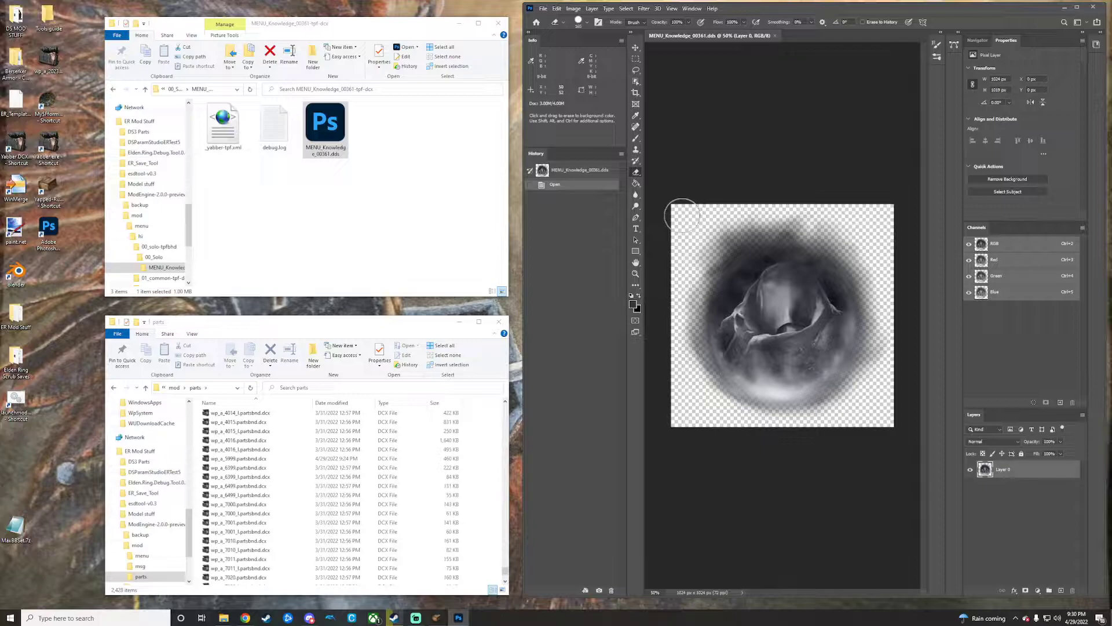
mouse_move(682, 215)
left_mouse_down()
mouse_move(718, 232)
mouse_move(898, 238)
mouse_move(908, 409)
mouse_move(801, 431)
mouse_move(685, 429)
mouse_move(695, 235)
mouse_move(851, 232)
mouse_move(898, 397)
mouse_move(738, 406)
mouse_move(704, 343)
mouse_move(734, 246)
mouse_move(845, 254)
mouse_move(863, 379)
mouse_move(710, 400)
mouse_move(721, 254)
mouse_move(840, 266)
mouse_move(800, 376)
mouse_move(745, 290)
mouse_move(851, 360)
mouse_move(759, 316)
mouse_move(834, 319)
mouse_move(850, 343)
mouse_move(788, 342)
mouse_move(828, 344)
left_mouse_up()
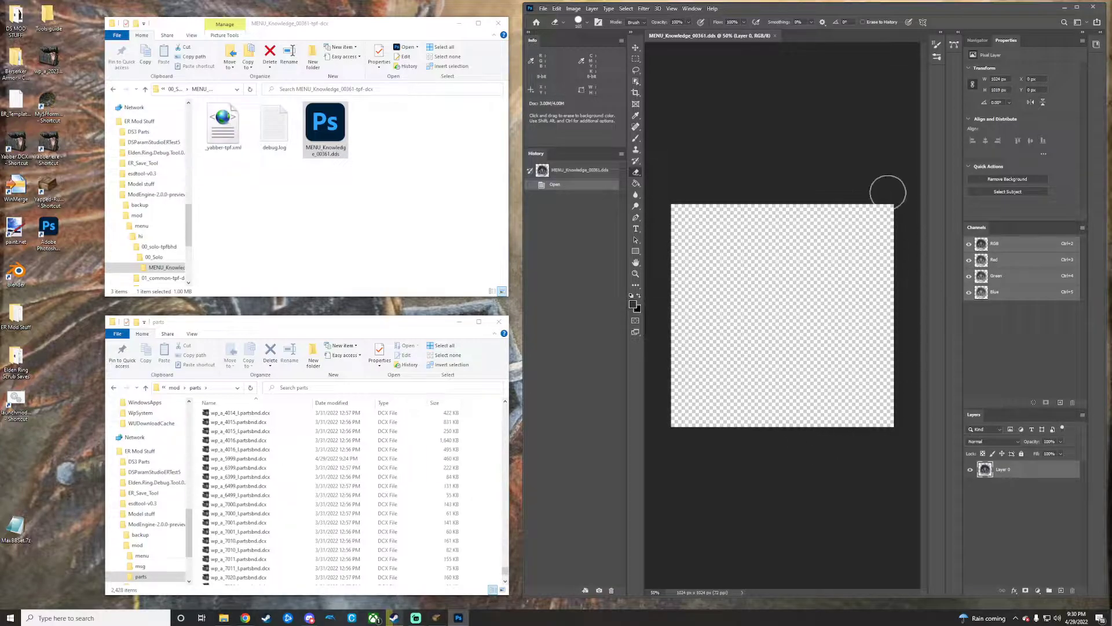
mouse_move(699, 196)
left_mouse_down()
mouse_move(683, 405)
mouse_move(899, 248)
mouse_move(666, 206)
mouse_move(693, 399)
left_mouse_up()
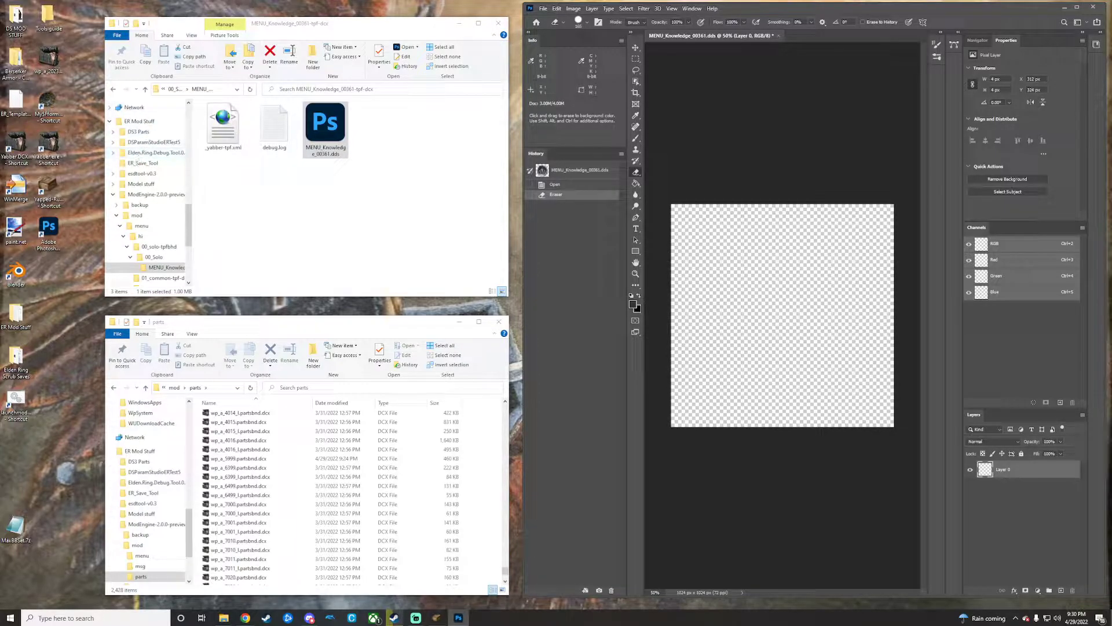
Step: Place the crest shield image into the emptied icon document and scale it to 200% so it fills the canvas
left_click_drag(1, 220, 787, 326)
left_click_drag(749, 286, 693, 231)
left_click_drag(782, 314, 893, 426)
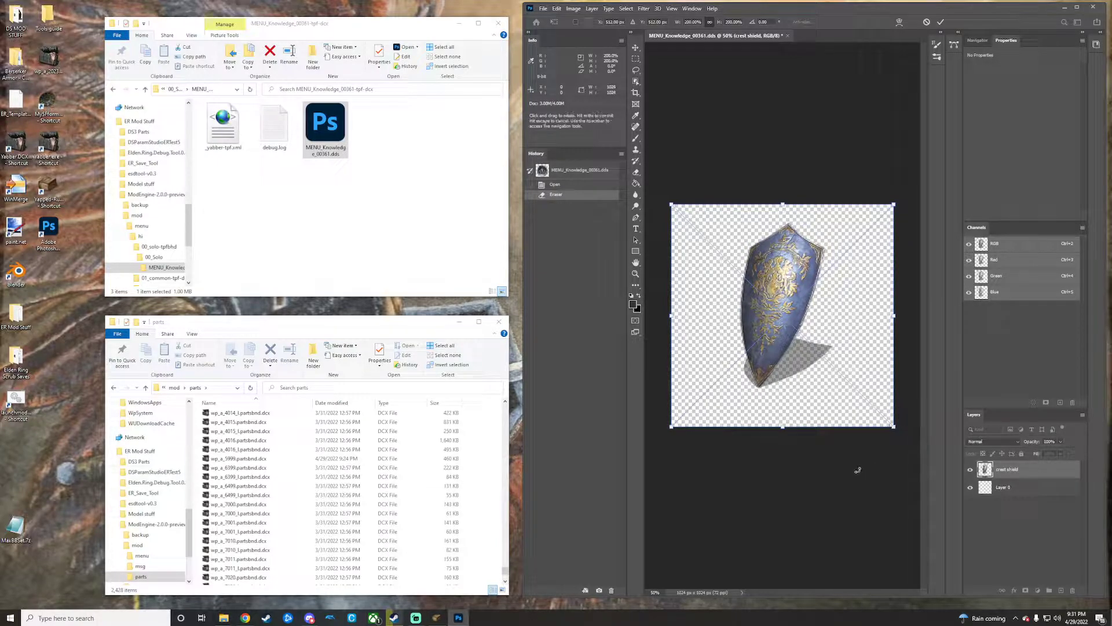
Step: Confirm the placement and save over MENU_Knowledge_00361.dds as DDS in DXT5 format with Transparency as the alpha channel
left_click(547, 10)
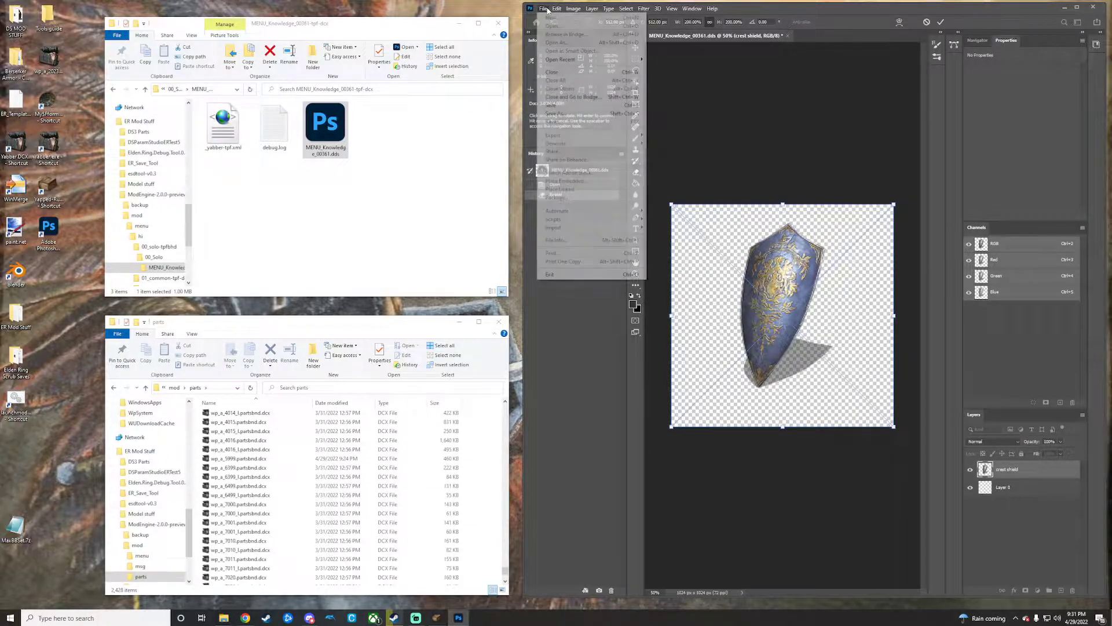
left_click(568, 114)
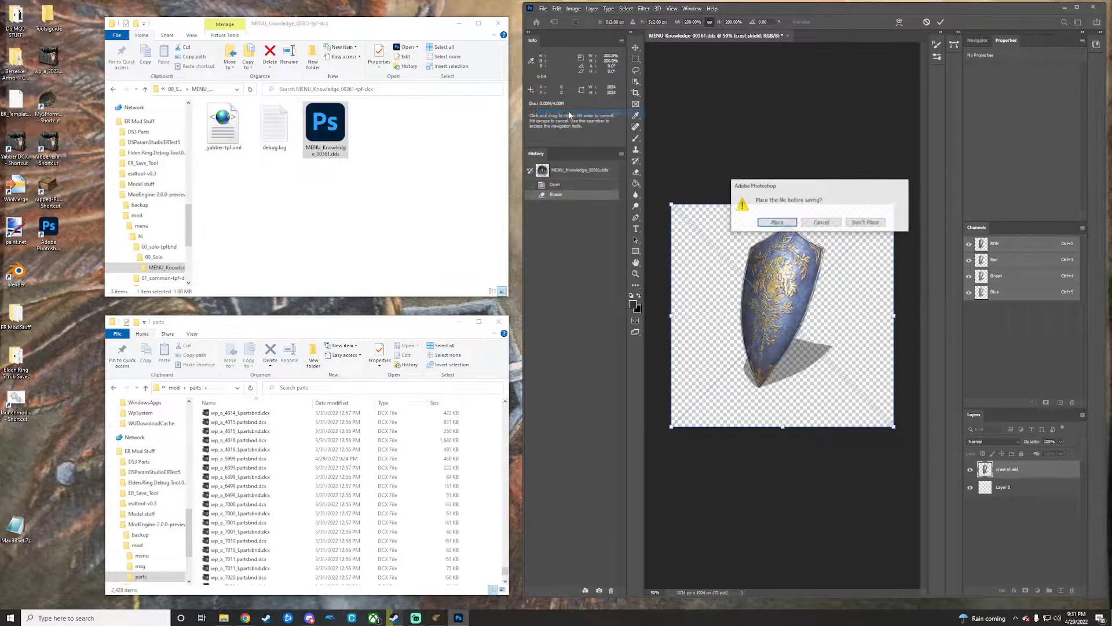
left_click(777, 222)
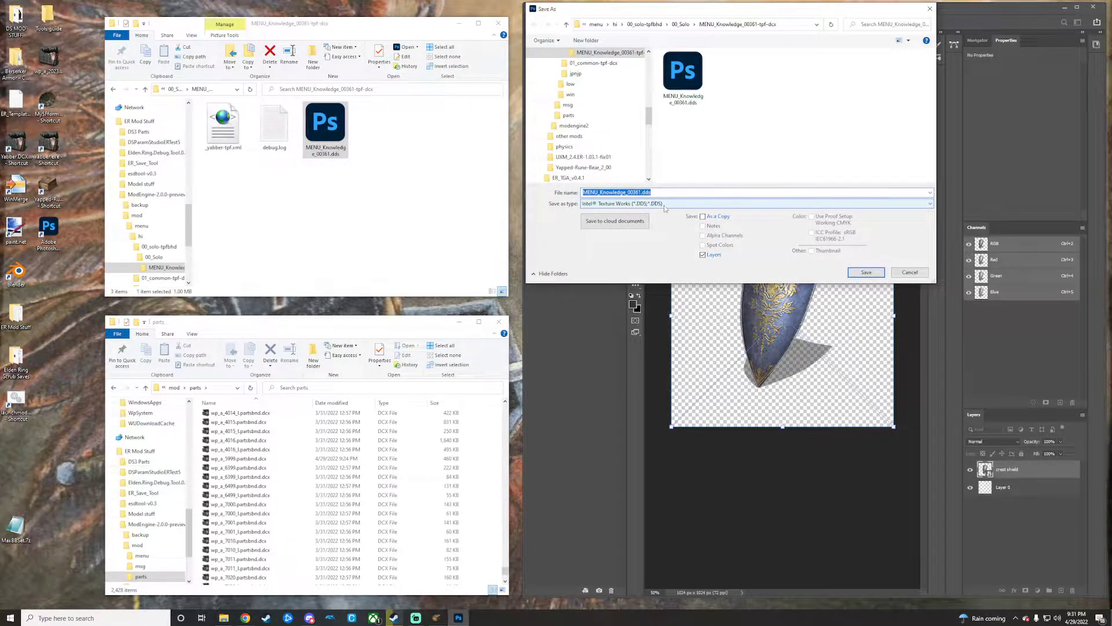
left_click(665, 207)
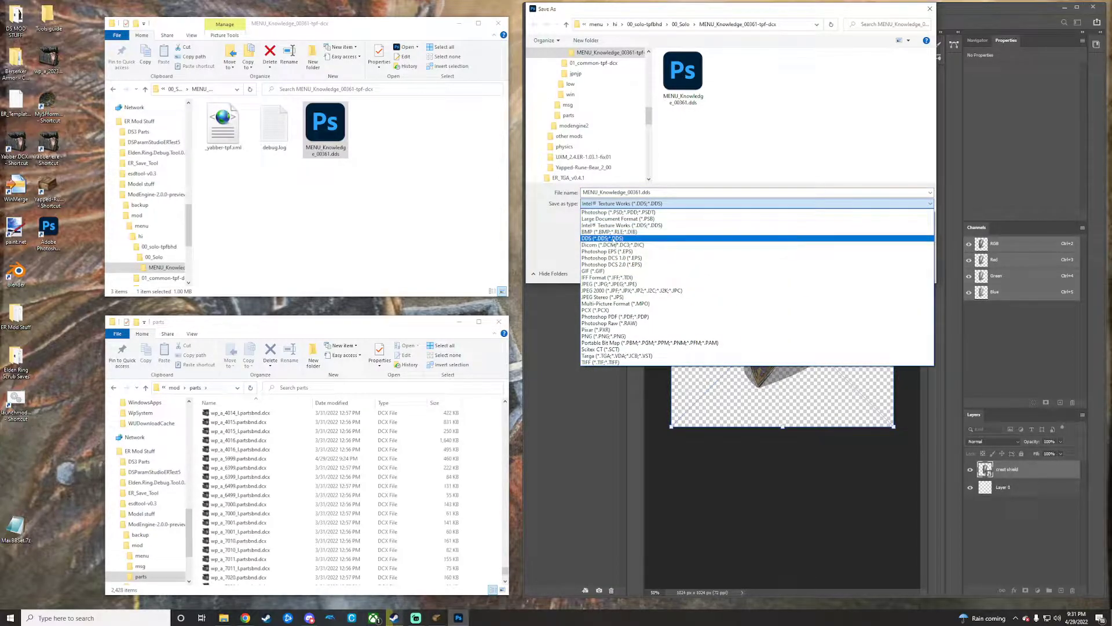
left_click(638, 239)
left_click(863, 271)
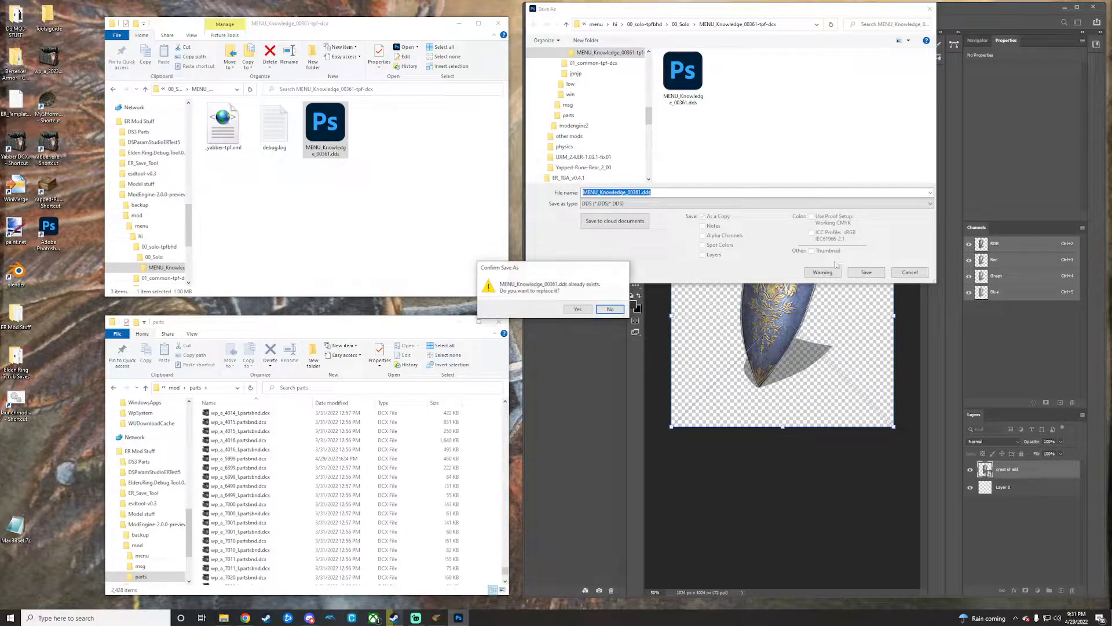
left_click(583, 309)
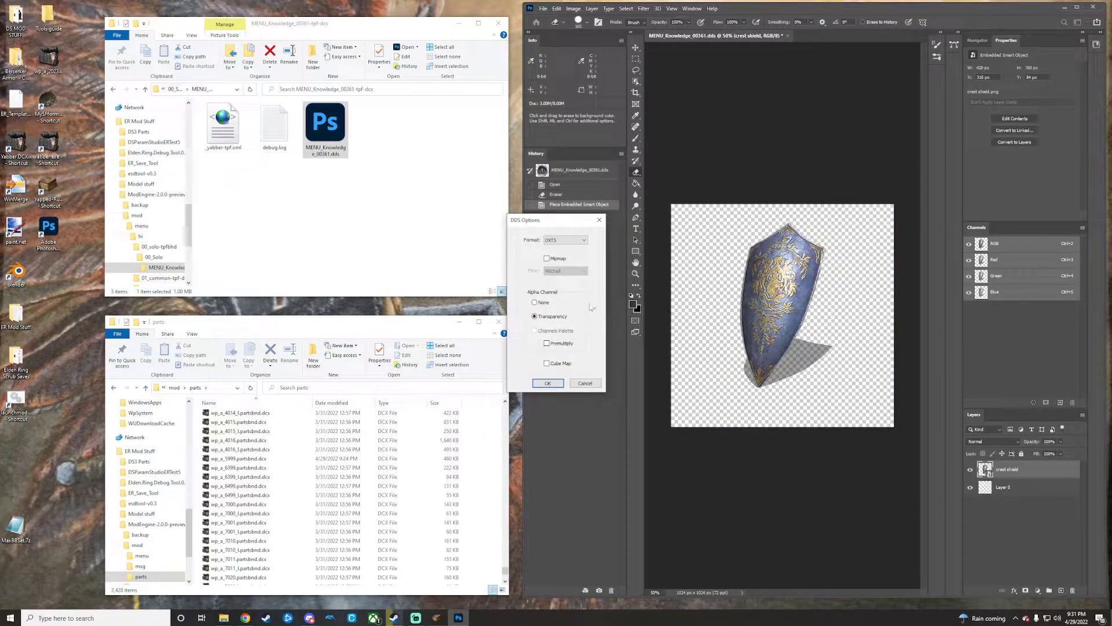
left_click(548, 383)
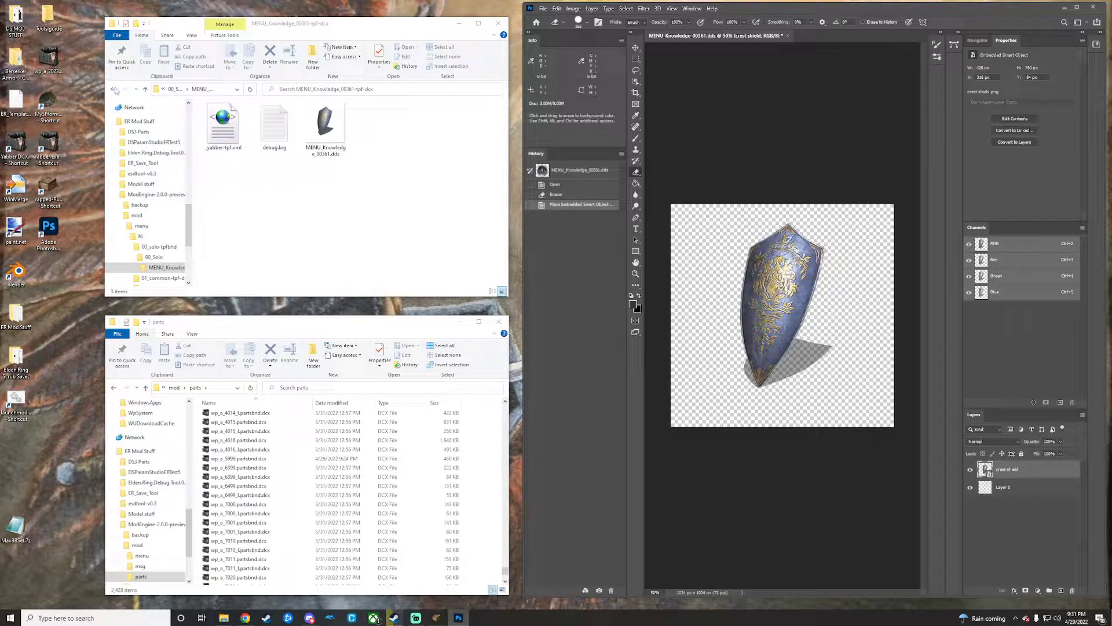
Step: Find the 00361 files in the 00_Solo folder and delete the original MENU_Knowledge_00361.tpf.dcx
left_click(114, 89)
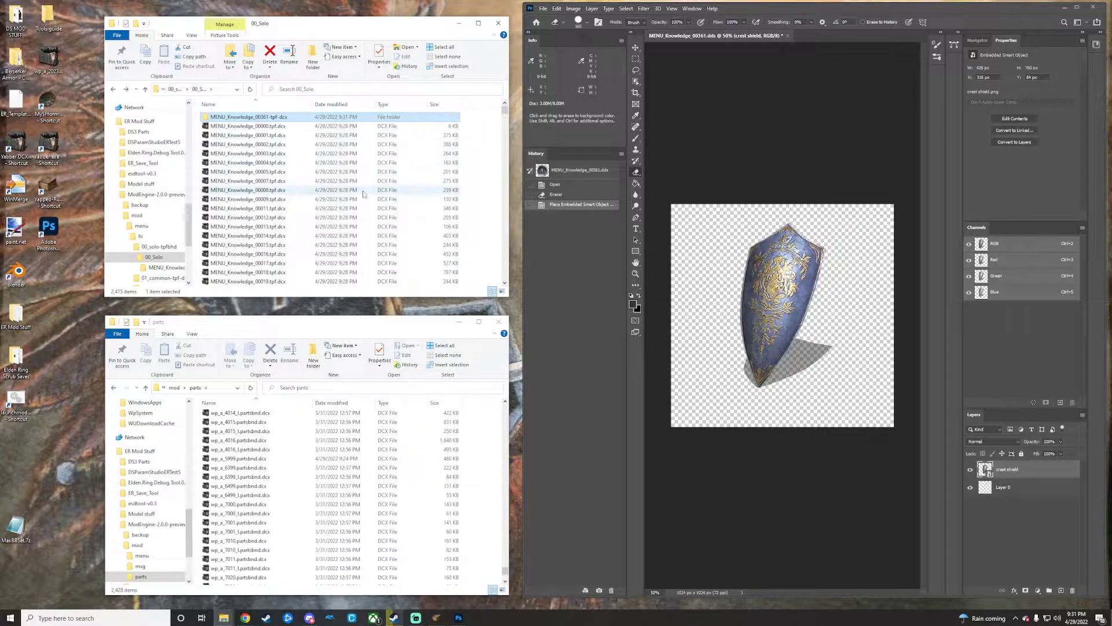
left_click(307, 90)
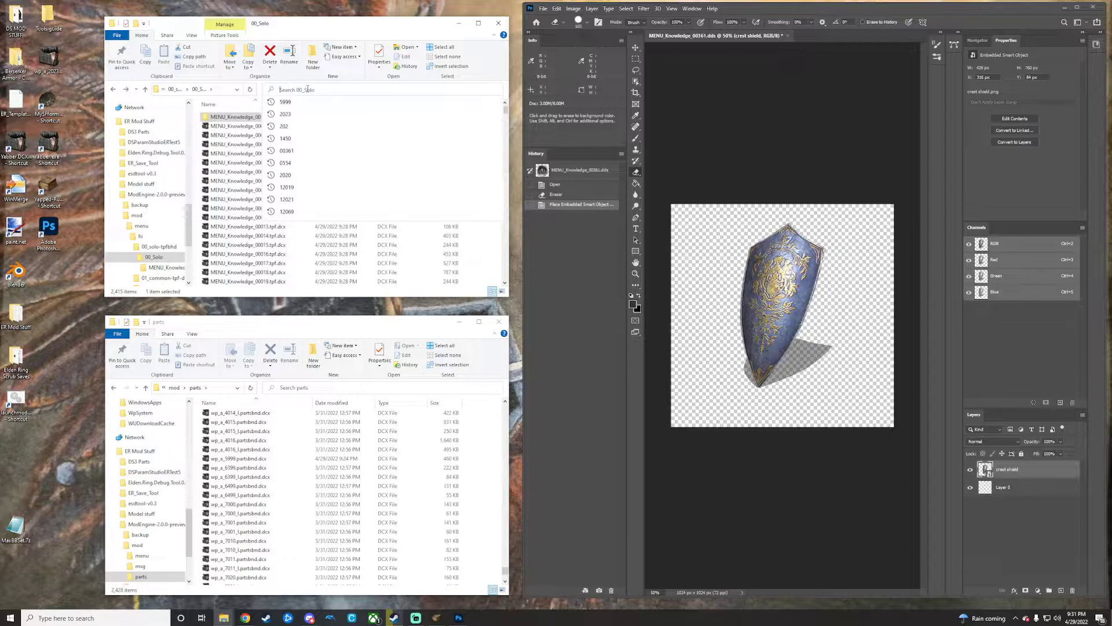
type("00361")
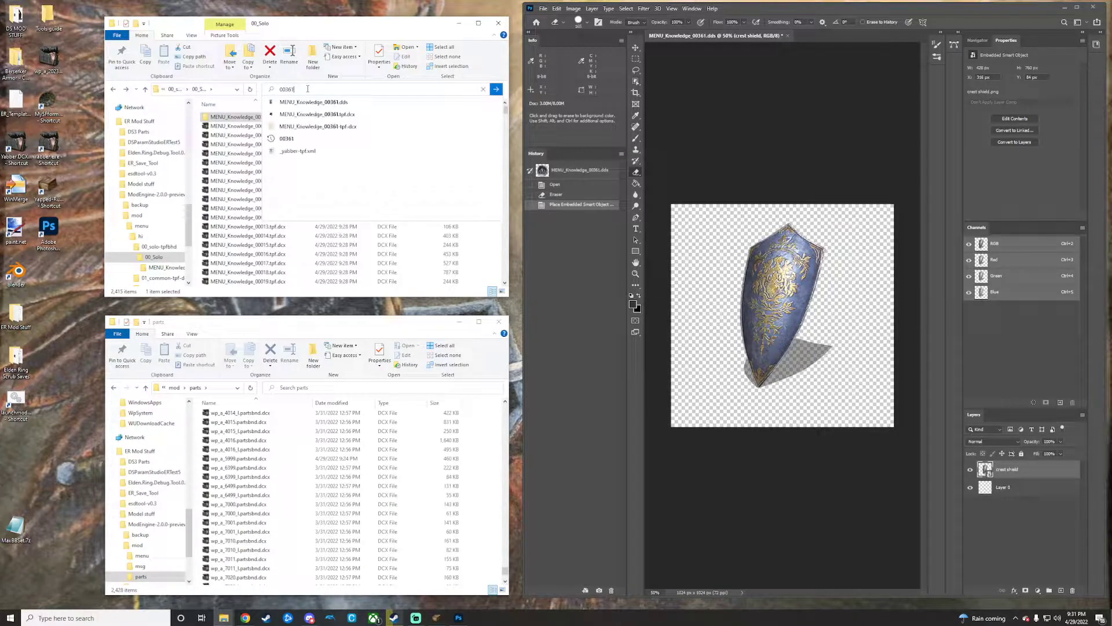
left_click(493, 91)
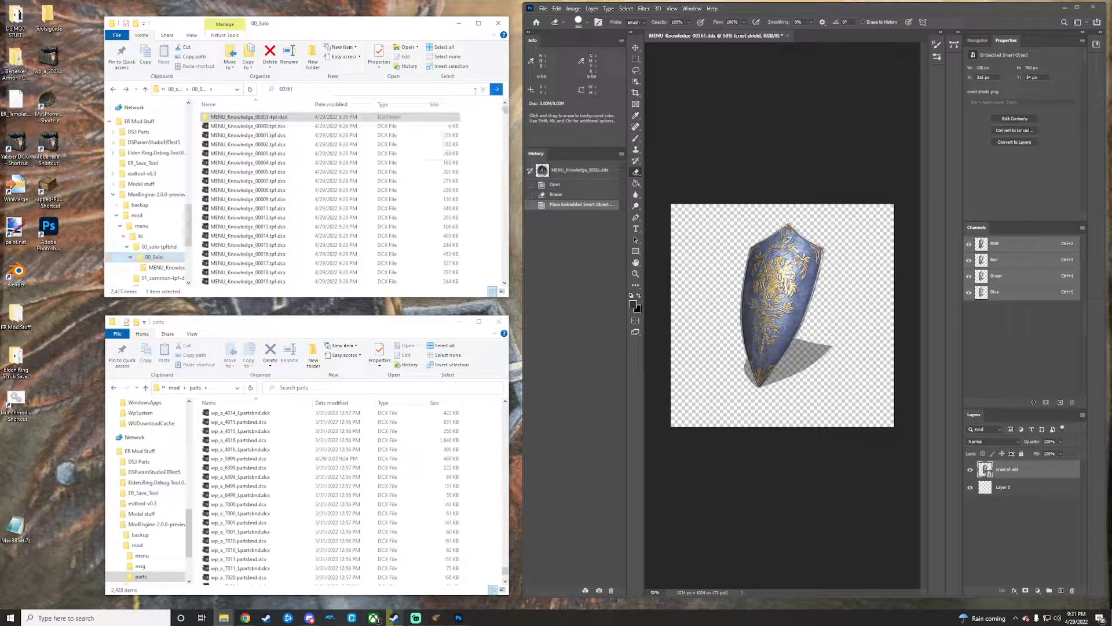
right_click(311, 159)
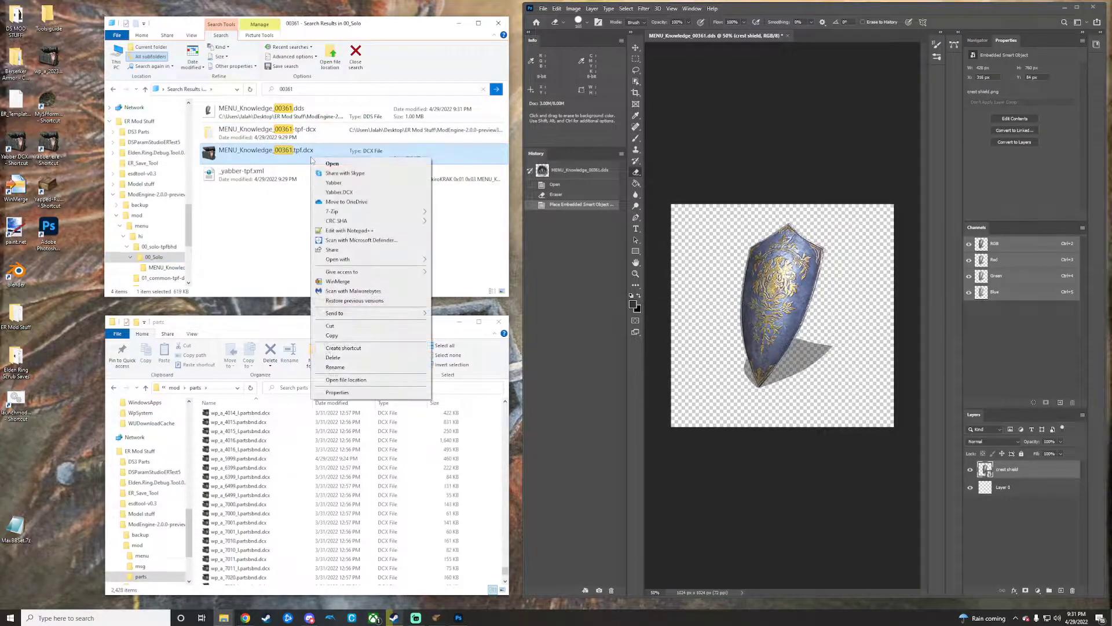
left_click(347, 358)
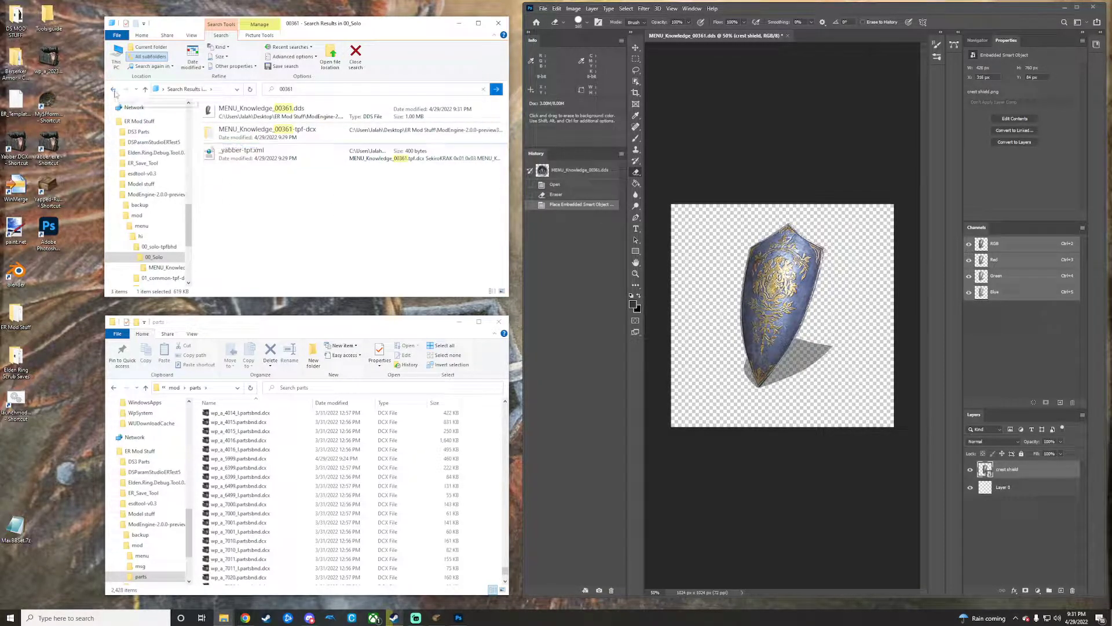
Step: Repack the MENU_Knowledge_00361-tpf-dcx folder with Yabber, followed by the 00_solo-tpfbhd folder in the hi directory
left_click(113, 89)
left_click_drag(270, 118, 53, 144)
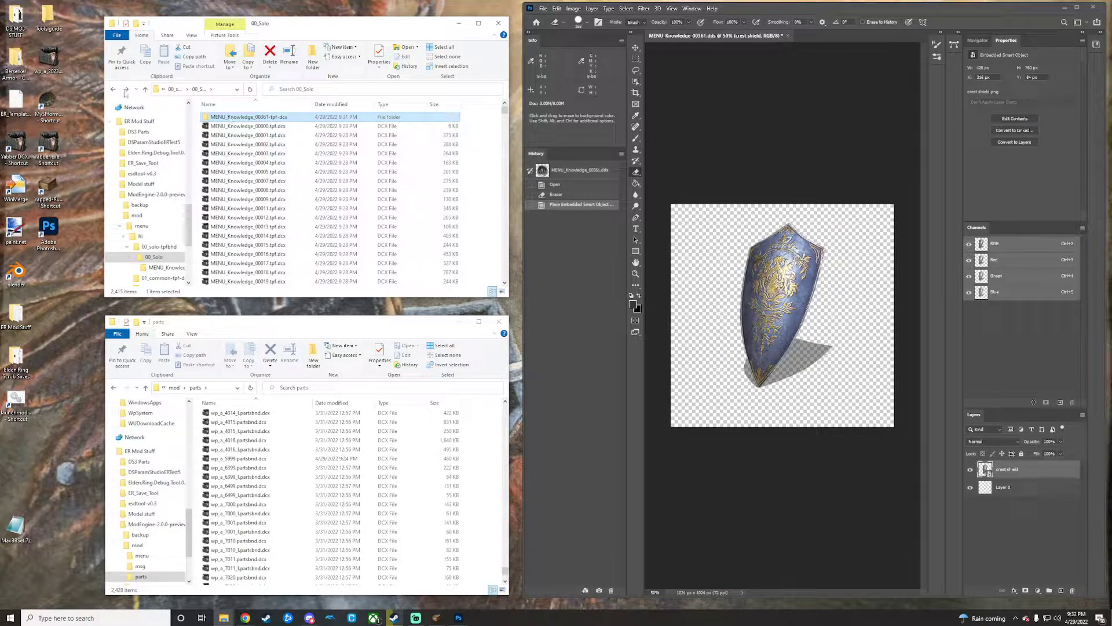
left_click(114, 90)
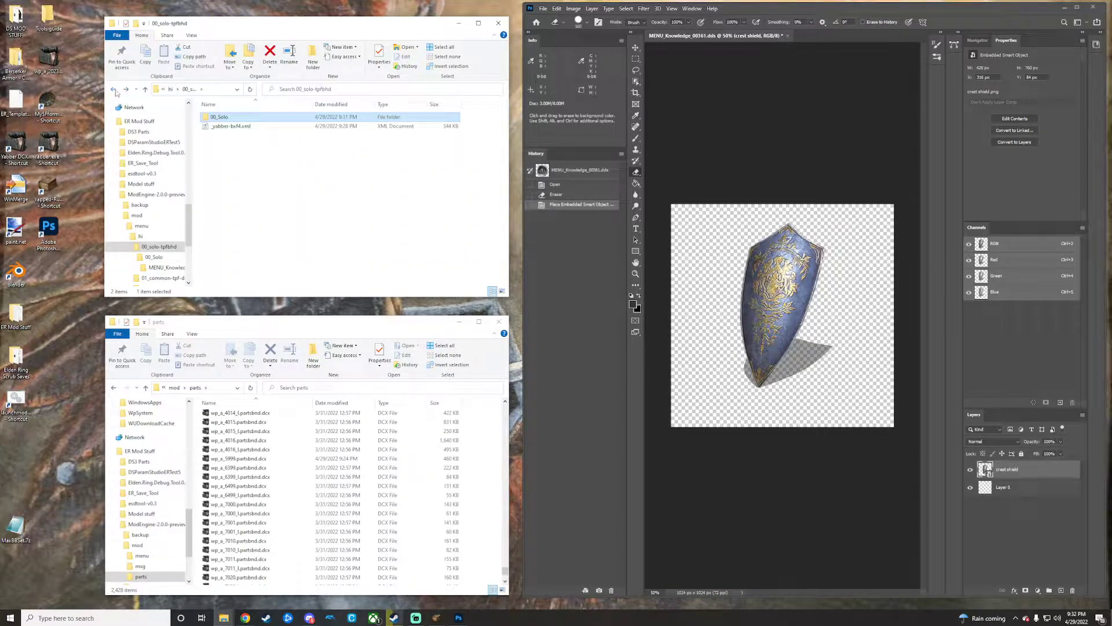
left_click(114, 90)
left_click_drag(266, 120, 42, 149)
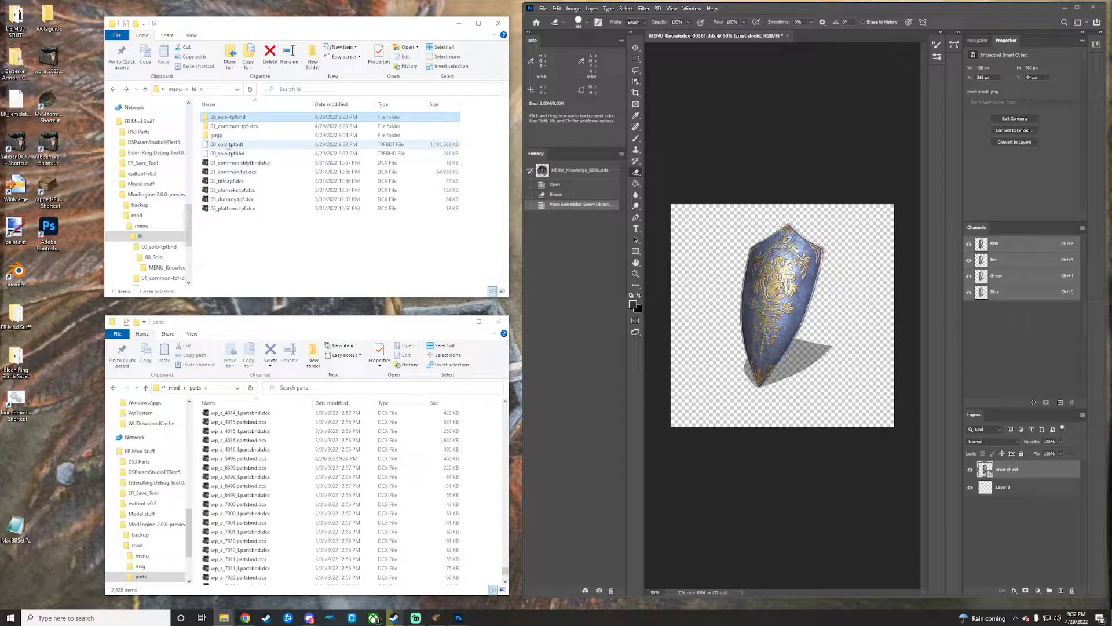
Step: Open SB_Icon_01.dds from the 01_common-tpf-dcx folder in Photoshop without loading transparency as an alpha channel
double_click(263, 127)
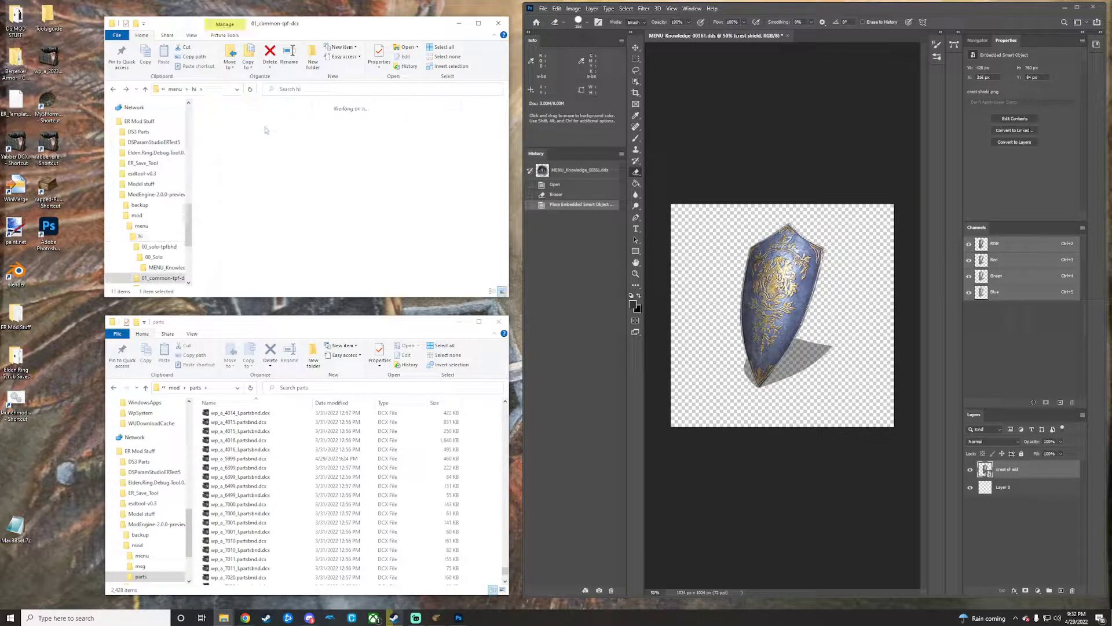
scroll(266, 131, "down", 2)
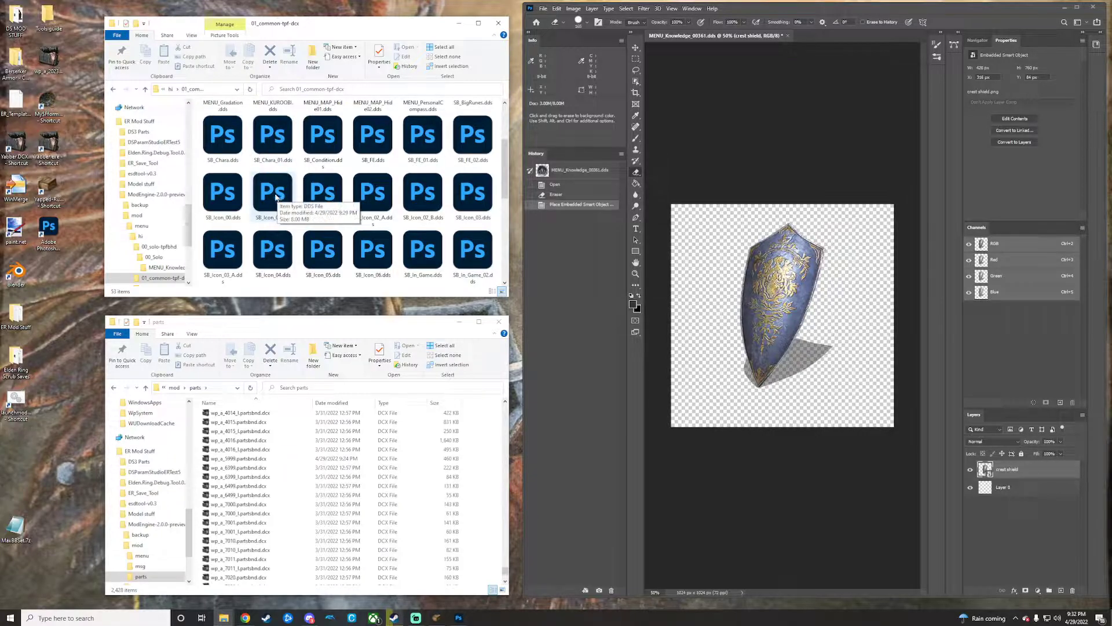
left_click_drag(275, 197, 713, 240)
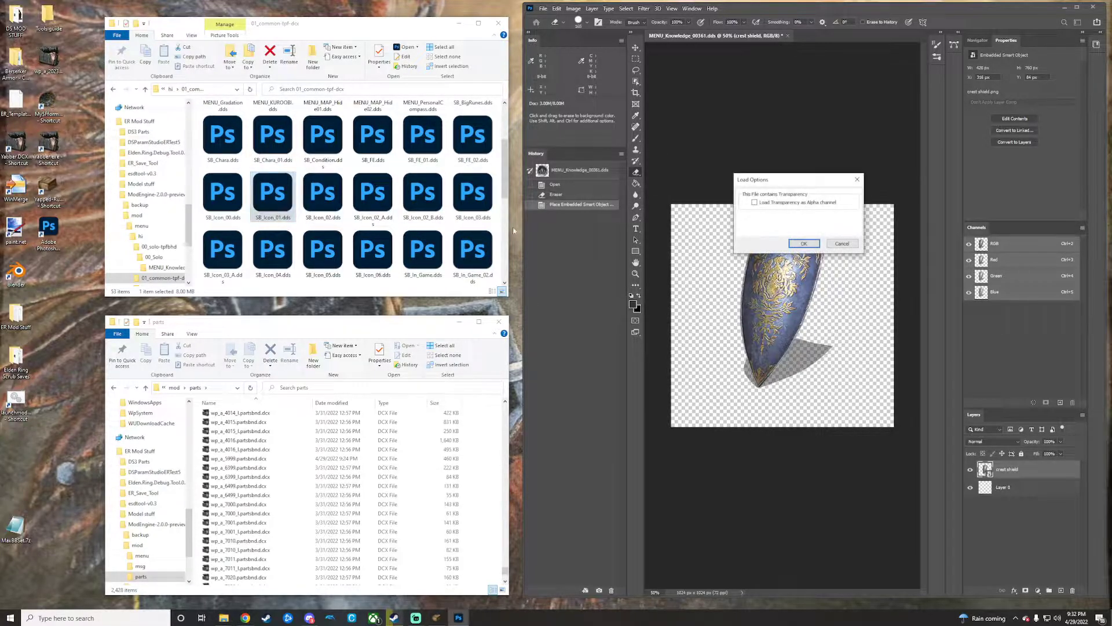
key("Return")
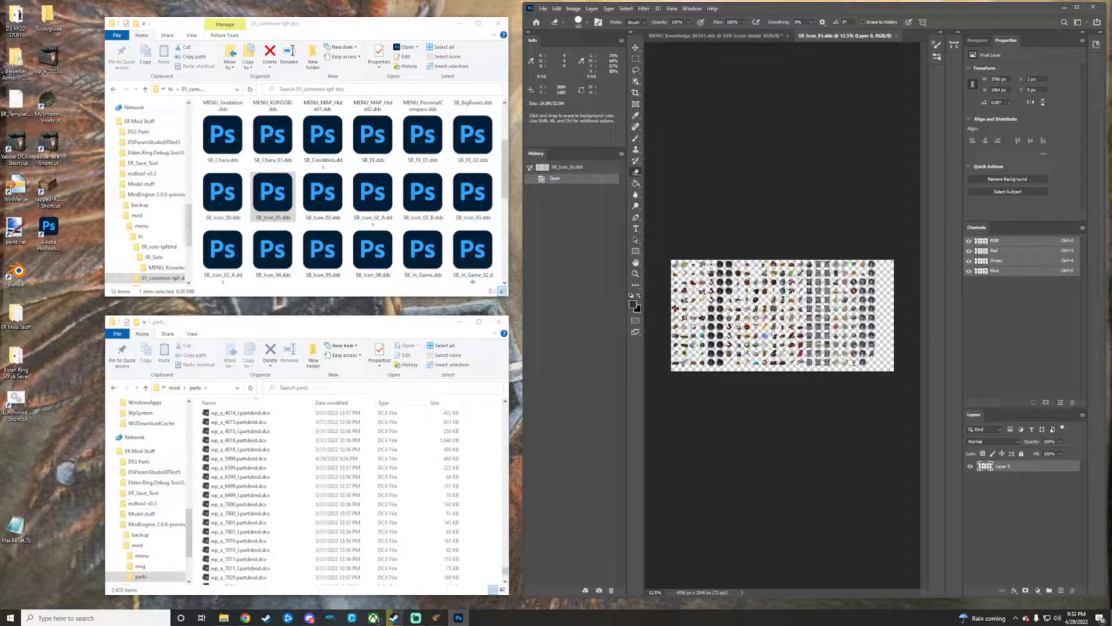
Step: Erase the round grey icon directly above the purple cloth icon in the last column of the icon sheet
key("z")
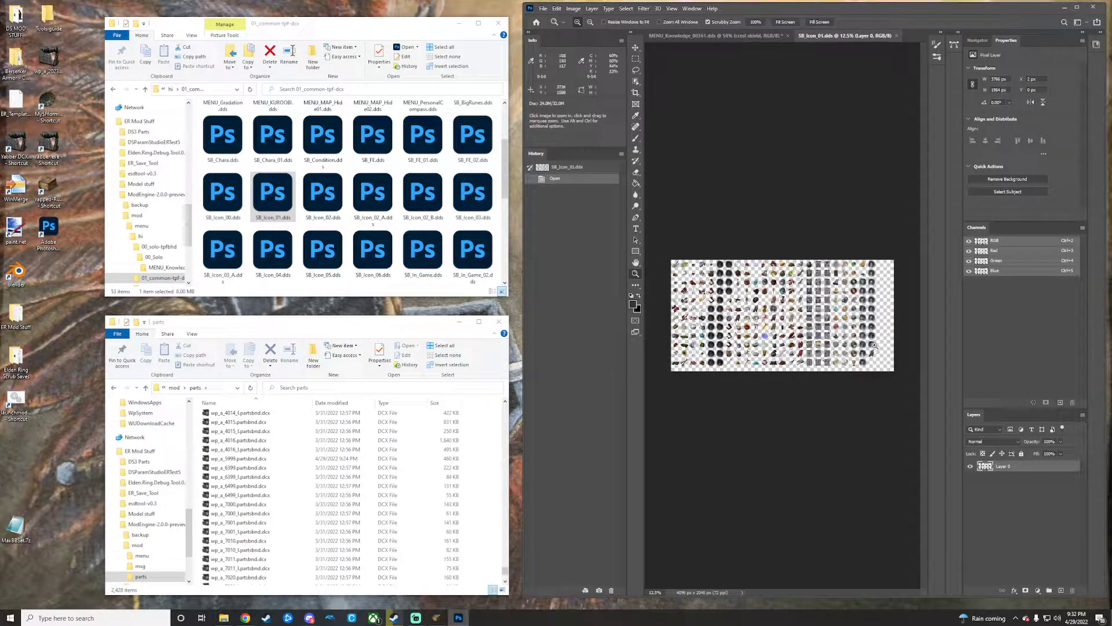
left_click_drag(871, 345, 884, 339)
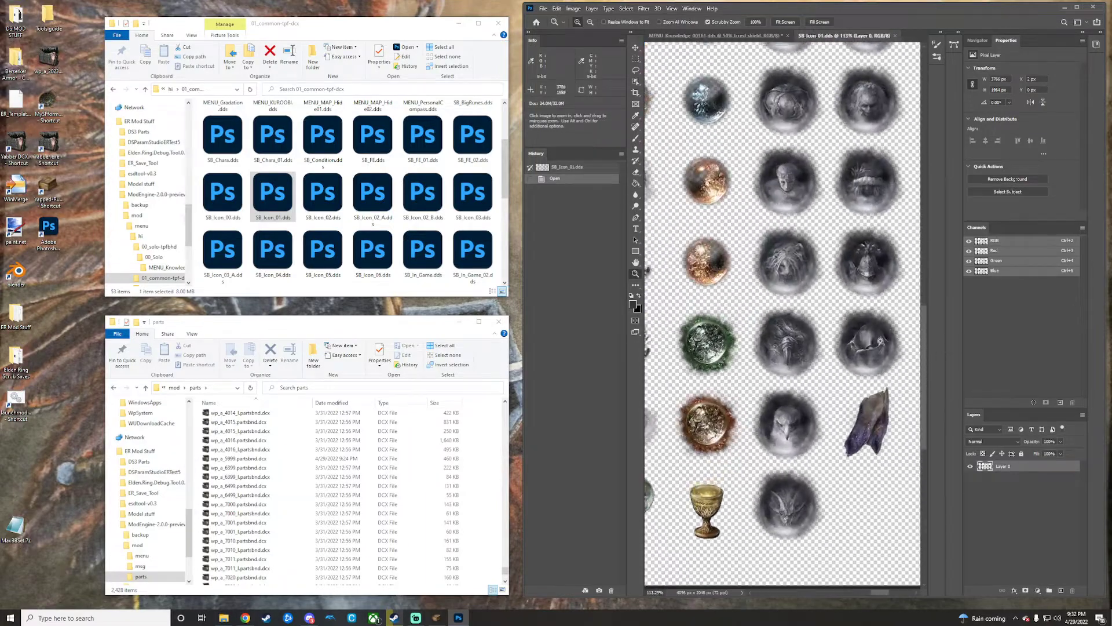
key("e")
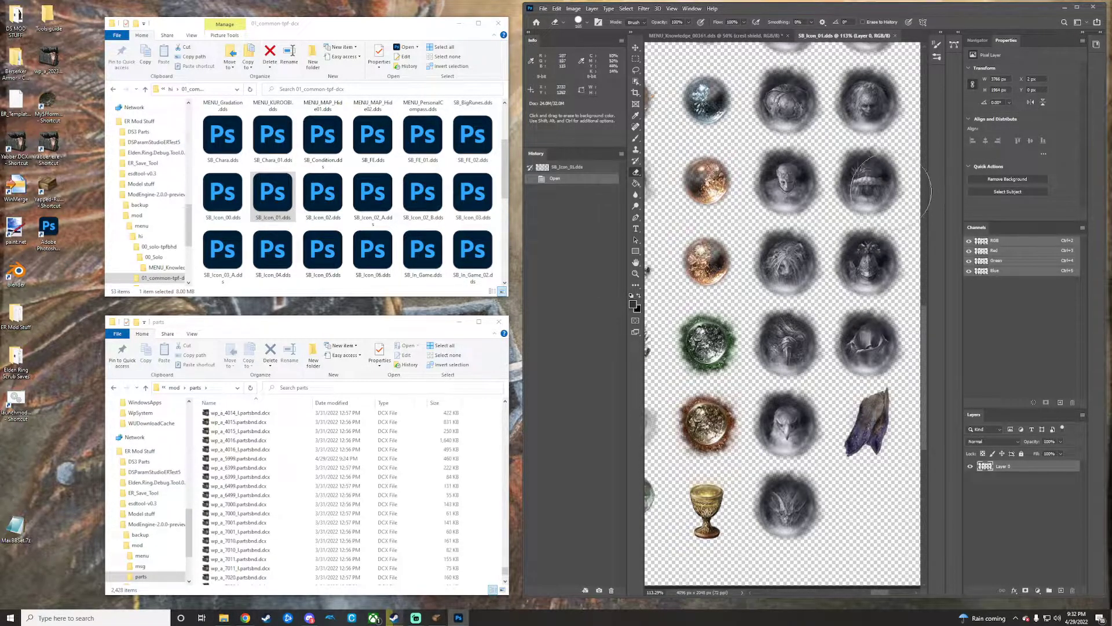
left_click_drag(895, 88, 841, 113)
left_click(870, 342)
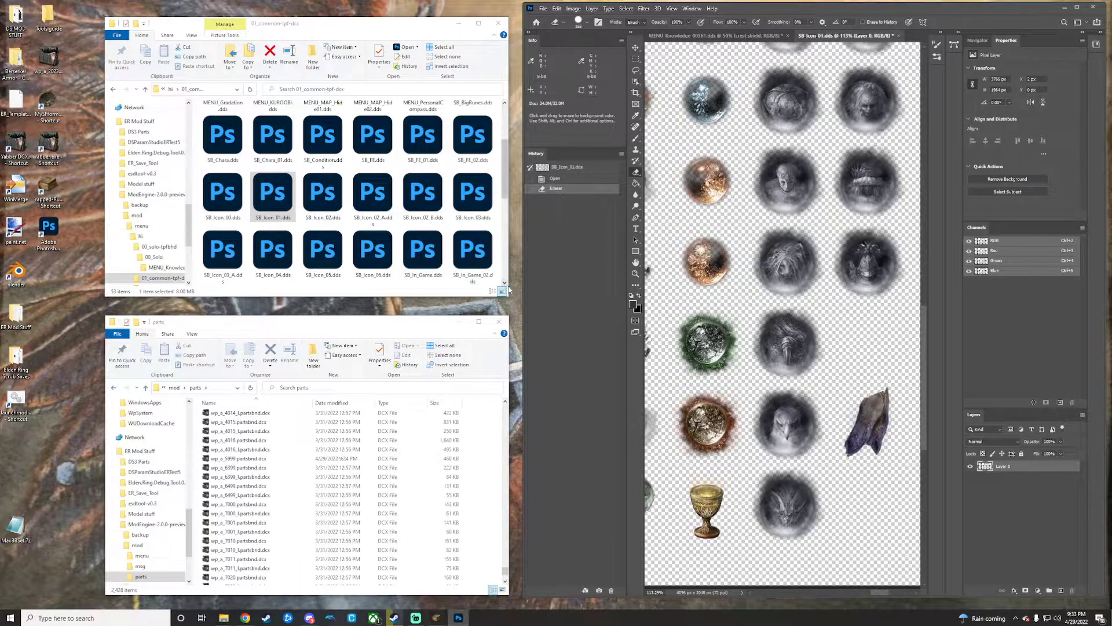
Step: Place the crest shield image on the icon sheet, scaled to about 38% and fitted into the emptied slot above the purple cloth
left_click_drag(0, 255, 864, 350)
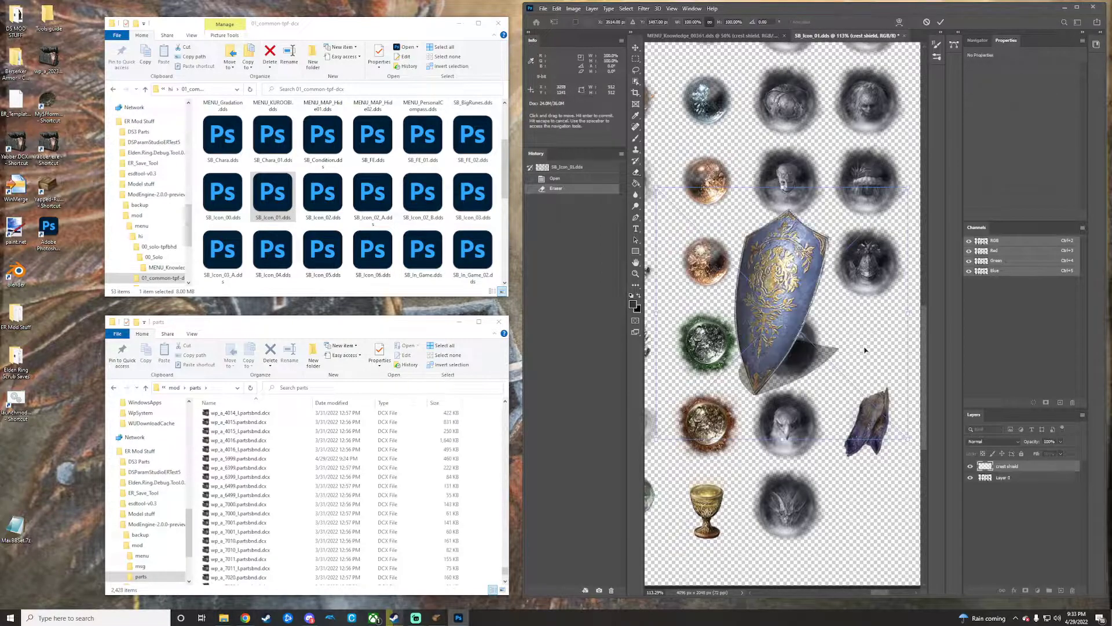
left_click_drag(653, 193, 797, 335)
left_click_drag(861, 406, 877, 369)
left_click_drag(817, 296, 825, 303)
left_click_drag(875, 345, 870, 342)
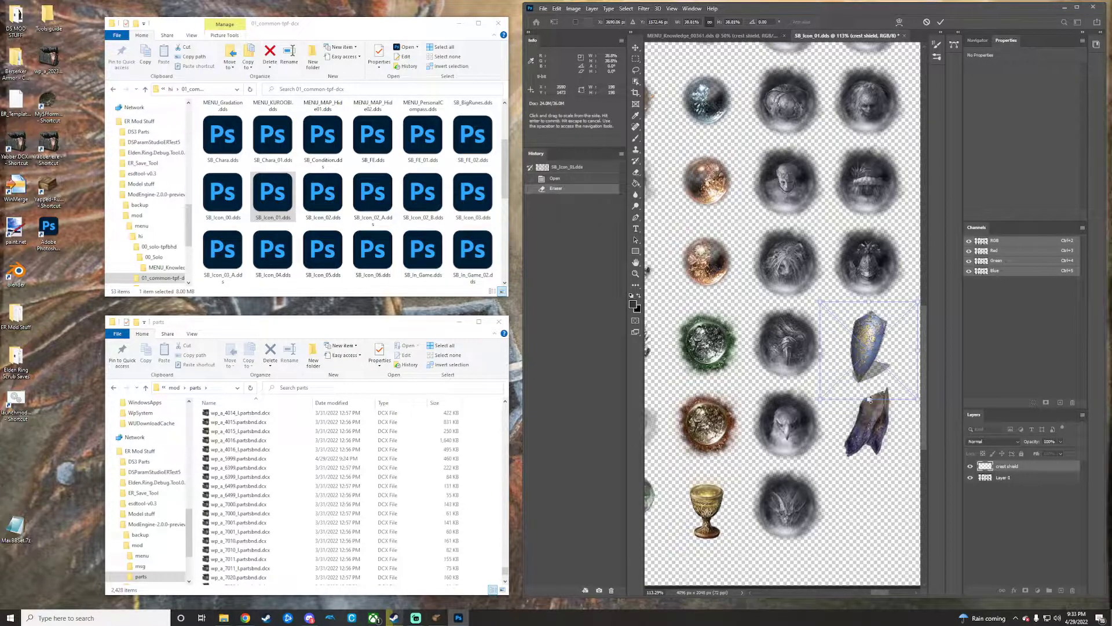
left_click_drag(870, 399, 870, 374)
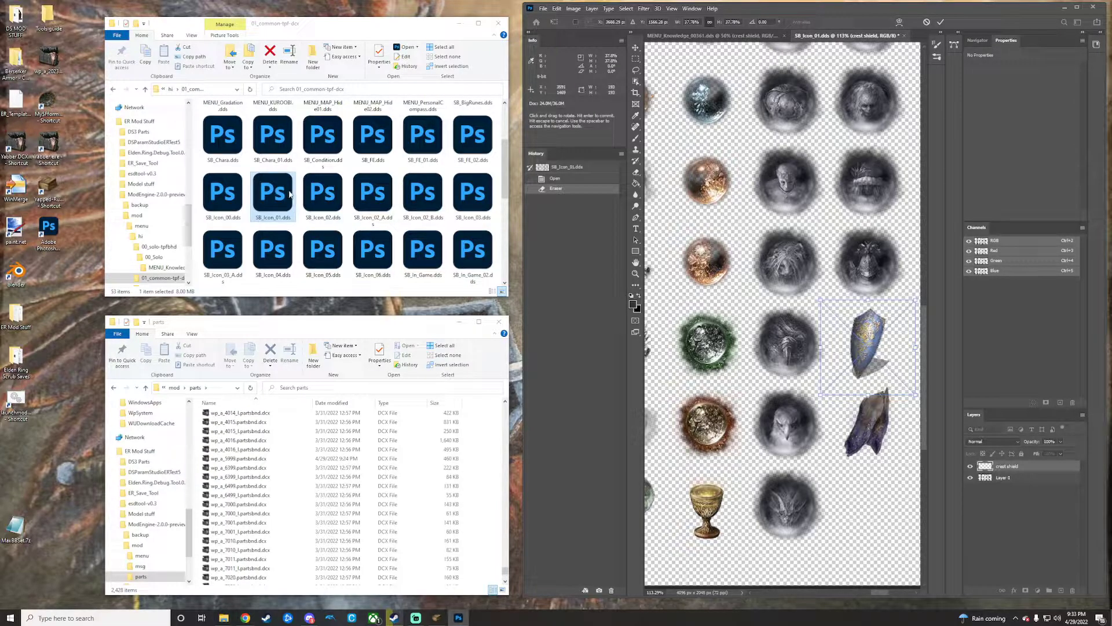
Step: Confirm the placement and save the icon sheet as a DDS copy in DXT5 format with Transparency as the alpha channel
left_click(544, 9)
left_click(576, 114)
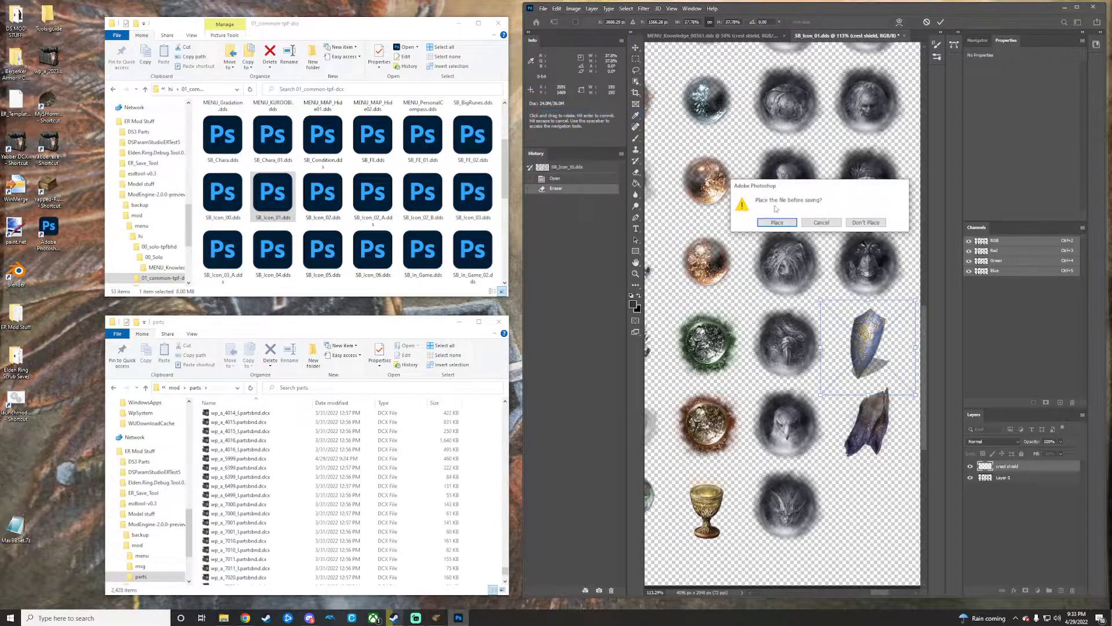
left_click(777, 222)
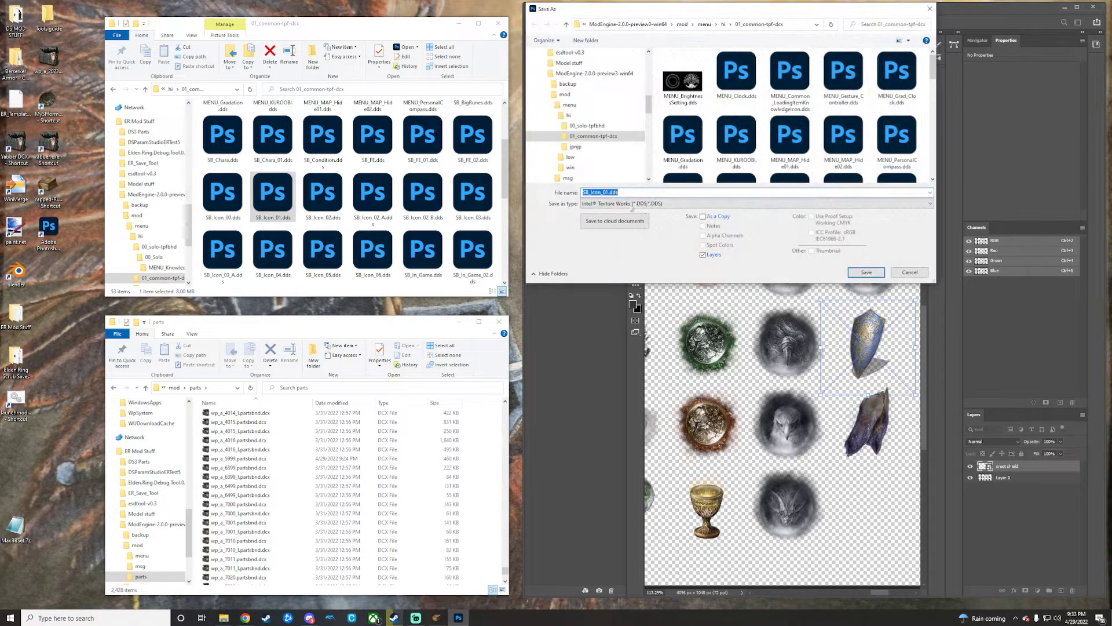
left_click(631, 204)
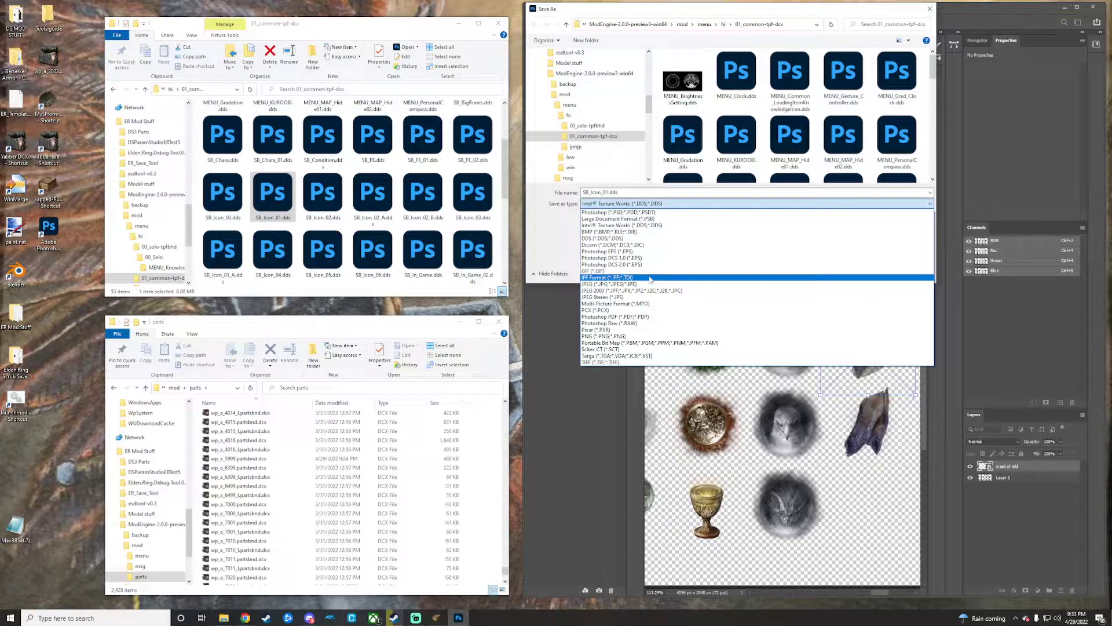
left_click(640, 238)
left_click(858, 277)
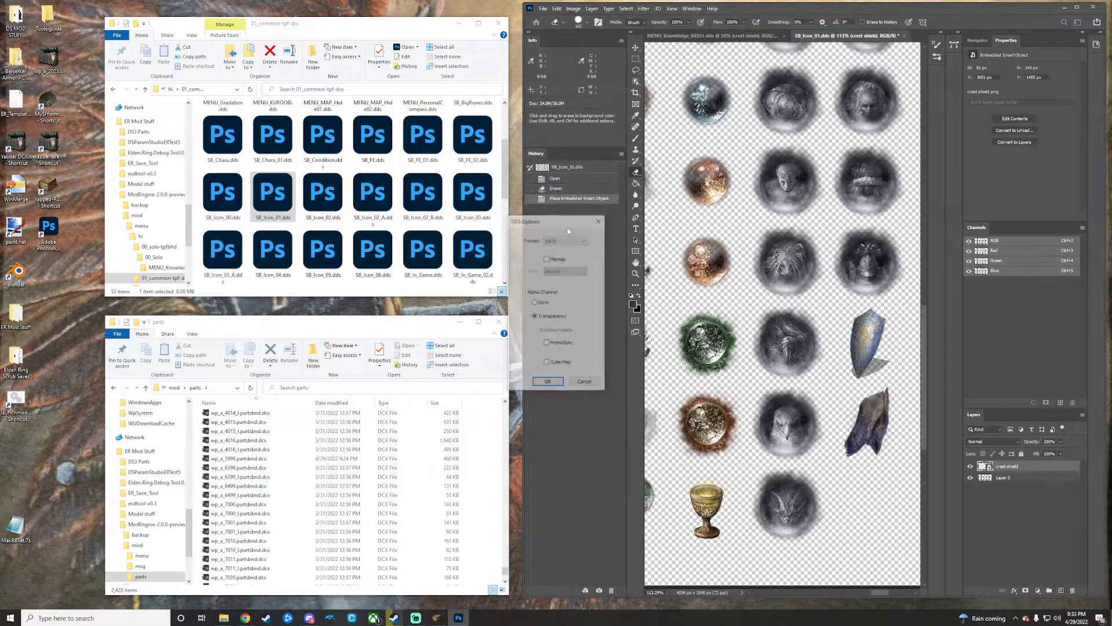
left_click(549, 383)
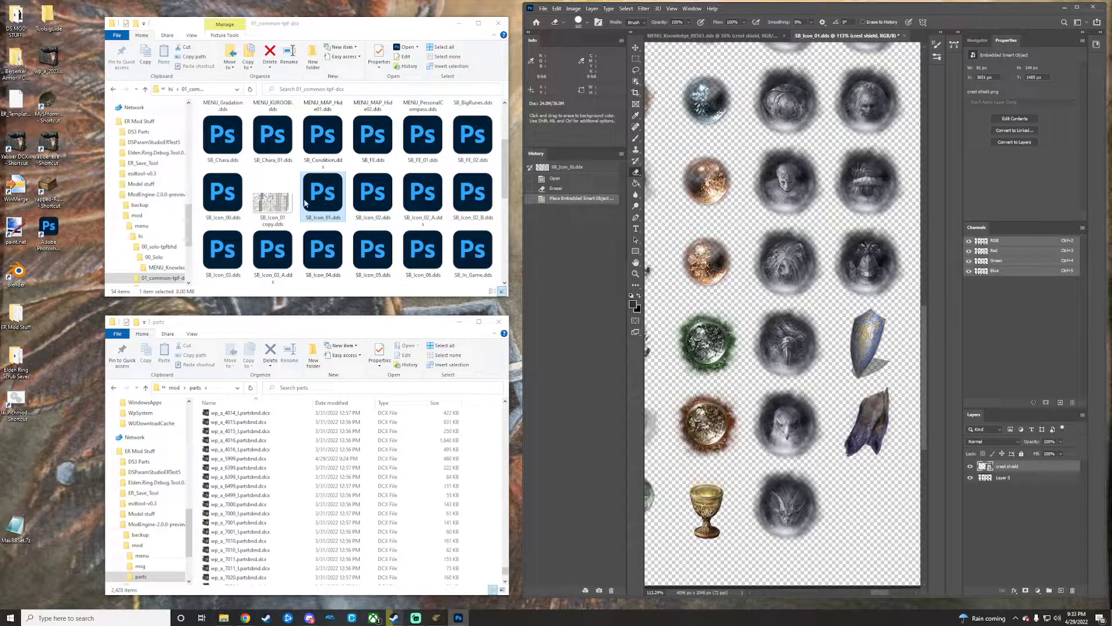
Step: Delete the original SB_Icon_01.dds and rename SB_Icon_01 copy.dds to SB_Icon_01.dds
right_click(329, 199)
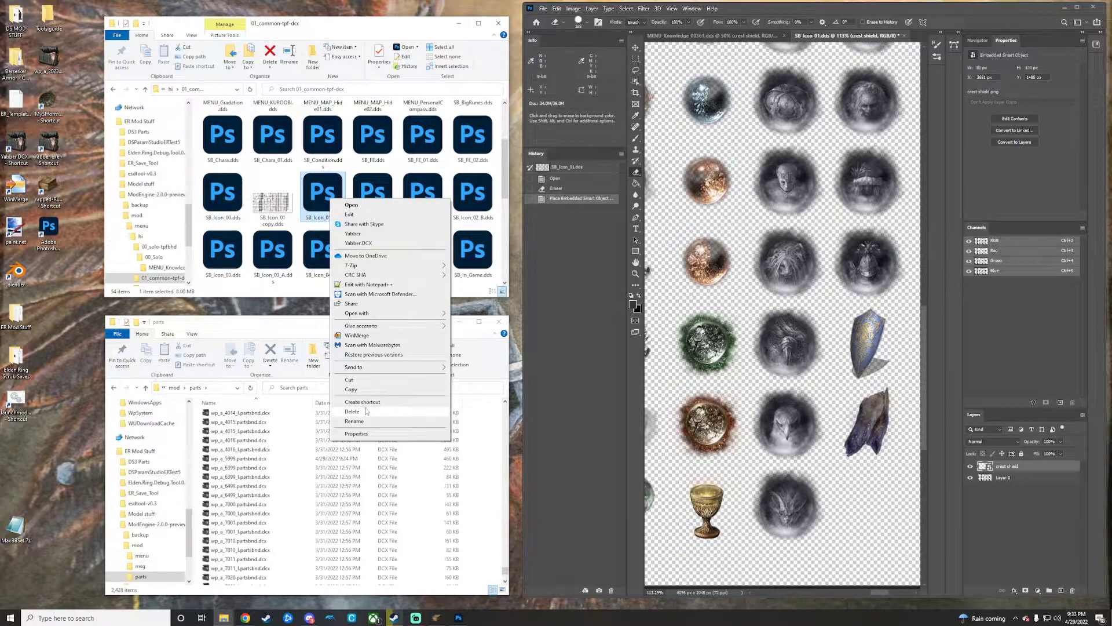
left_click(352, 411)
right_click(287, 212)
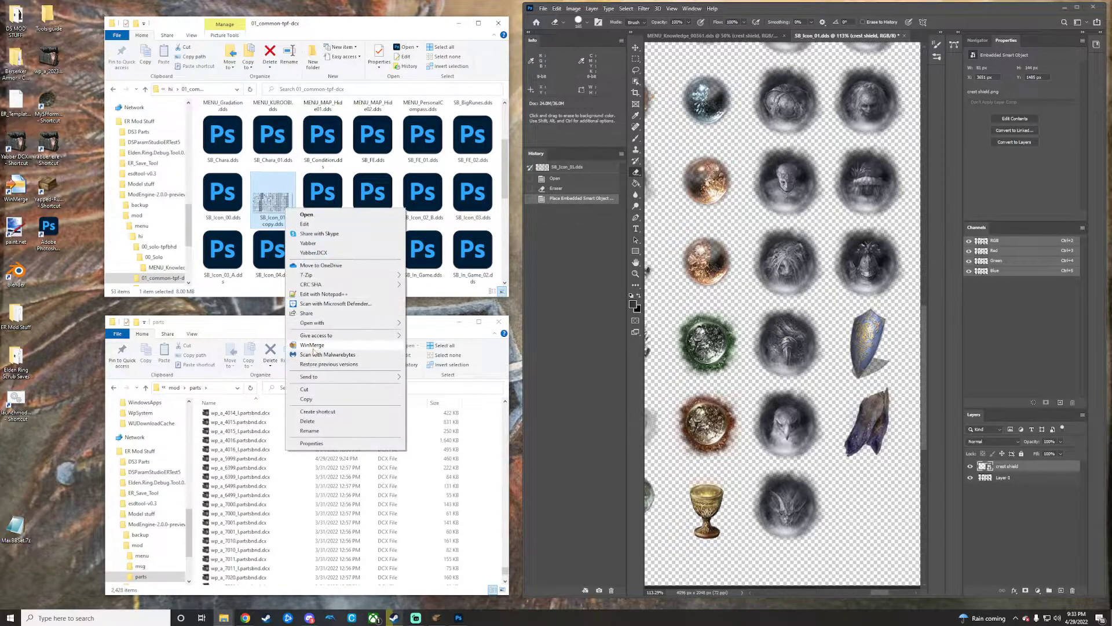
left_click(325, 431)
key("Right")
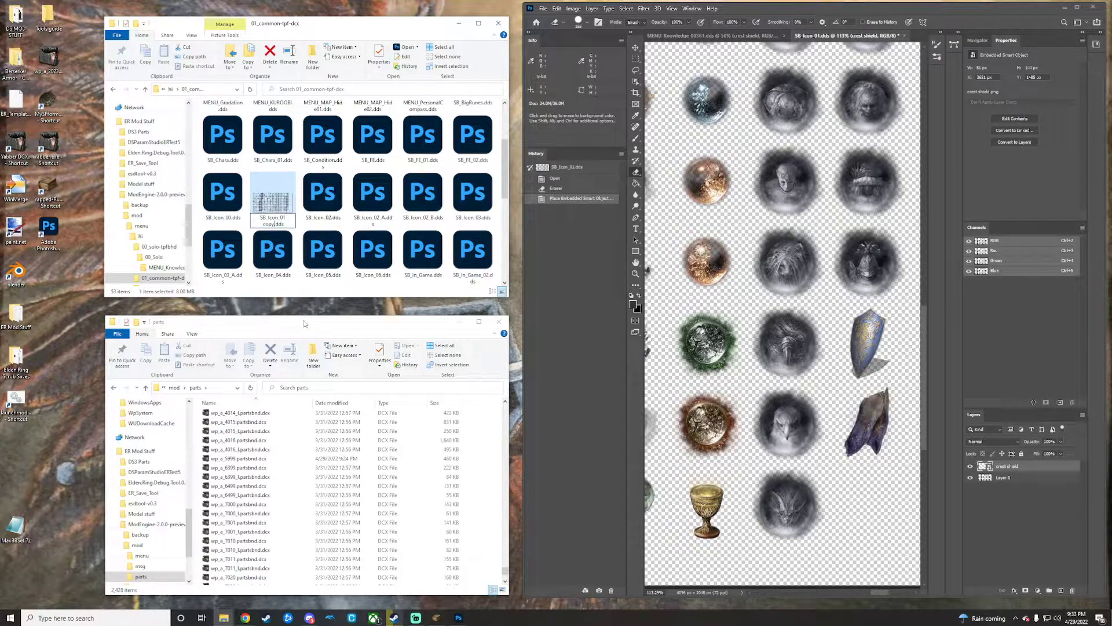
key("BackSpace")
key("BackSpace")
key("BackSpace")
key("Return")
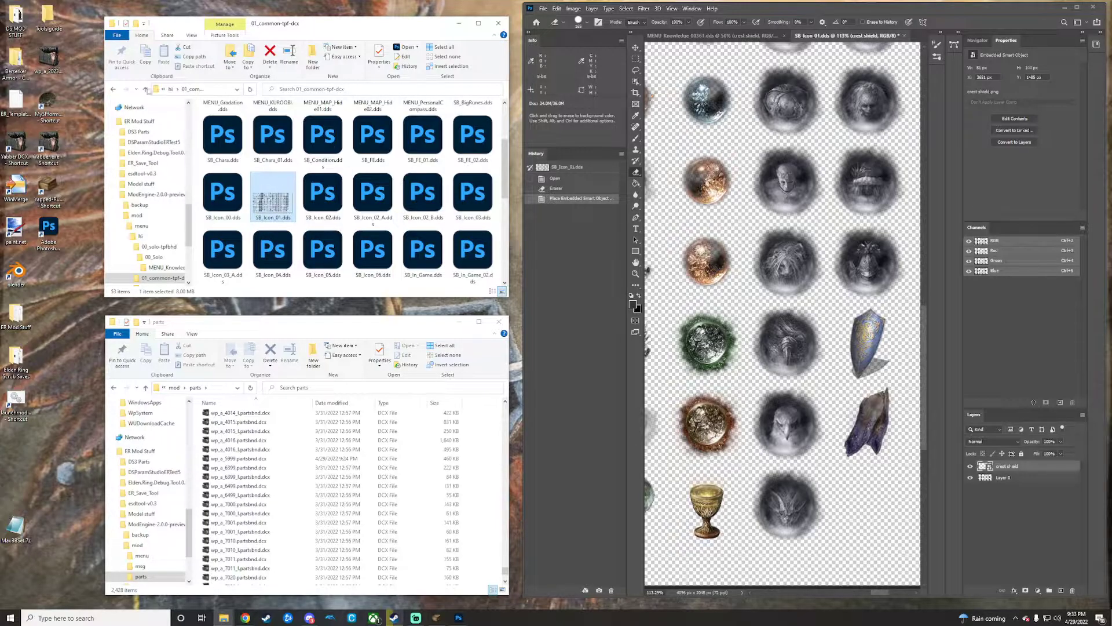
Step: Repack the 01_common-tpf-dcx folder with Yabber and delete the 01_common.tpf.dcx.bak backup file
left_click(114, 91)
left_click_drag(265, 128, 45, 147)
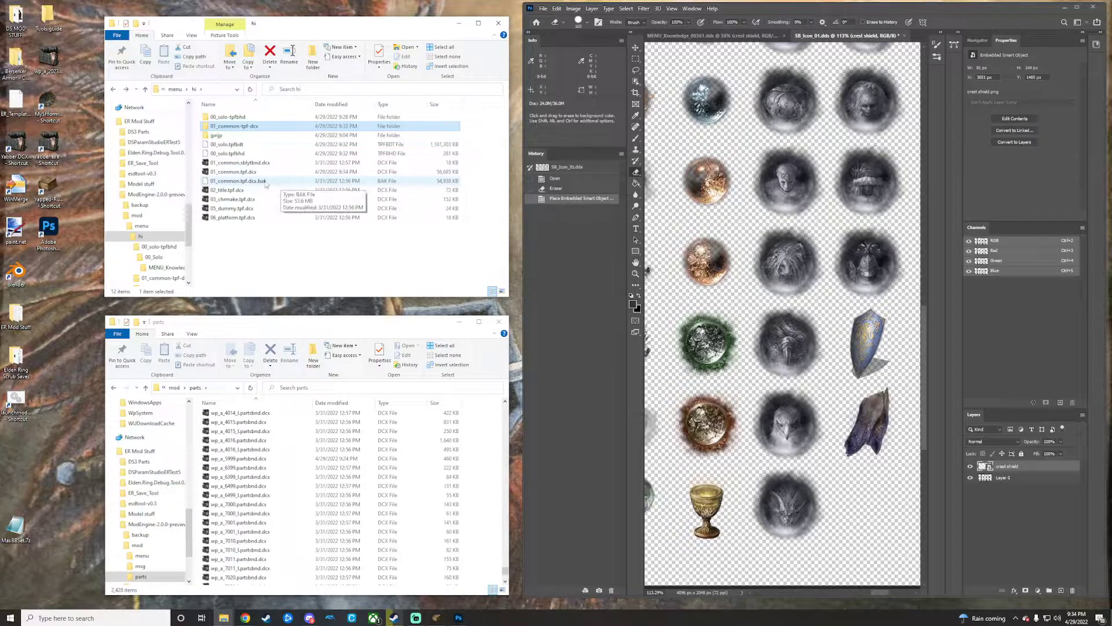
right_click(278, 184)
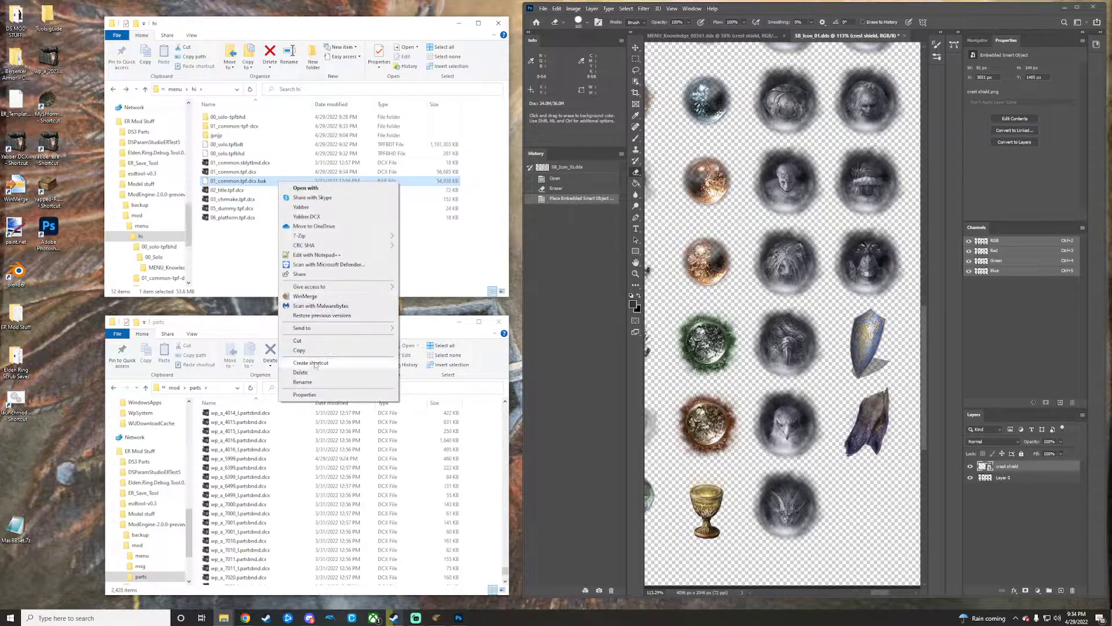
left_click(316, 371)
Step: Delete 01_common.tpf.dcx and rebuild it by repacking the 01_common-tpf-dcx folder with Yabber again
right_click(274, 173)
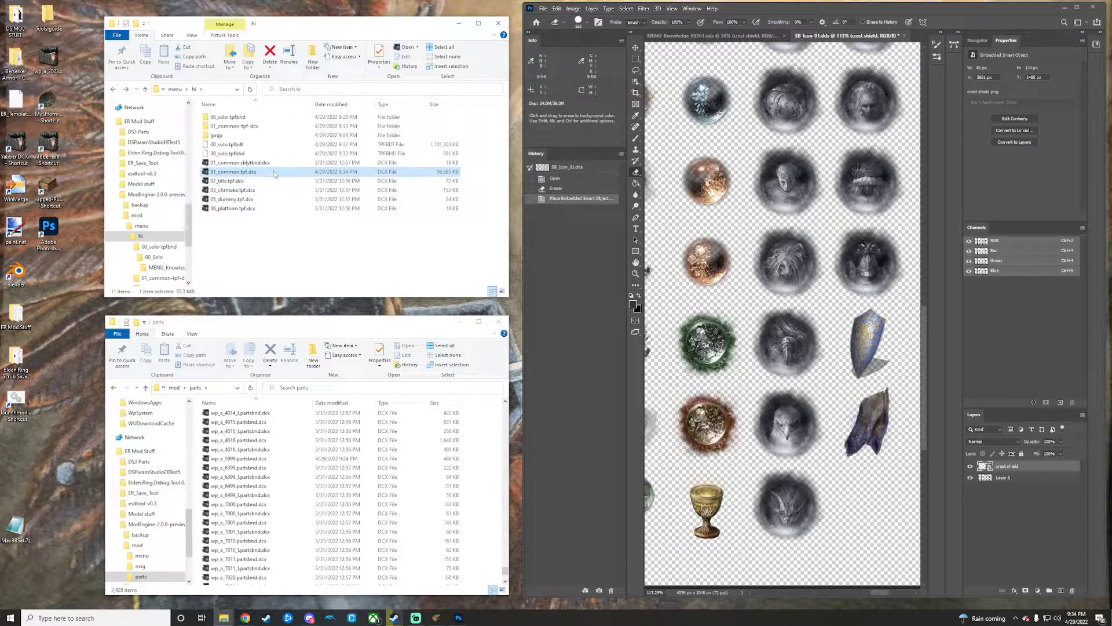
left_click(298, 371)
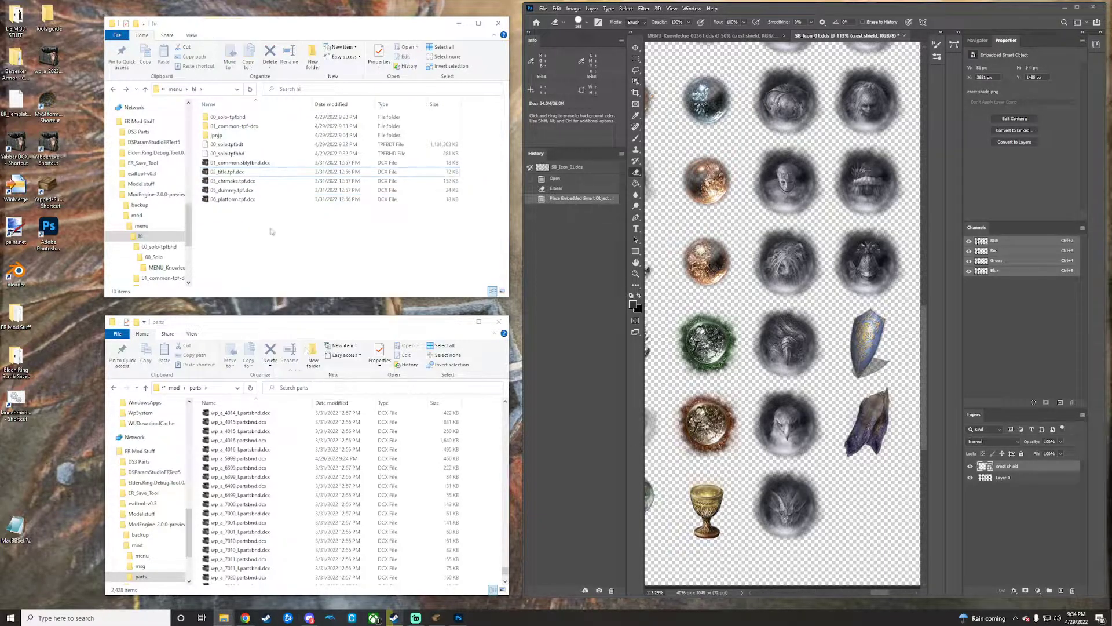
left_click_drag(251, 128, 18, 149)
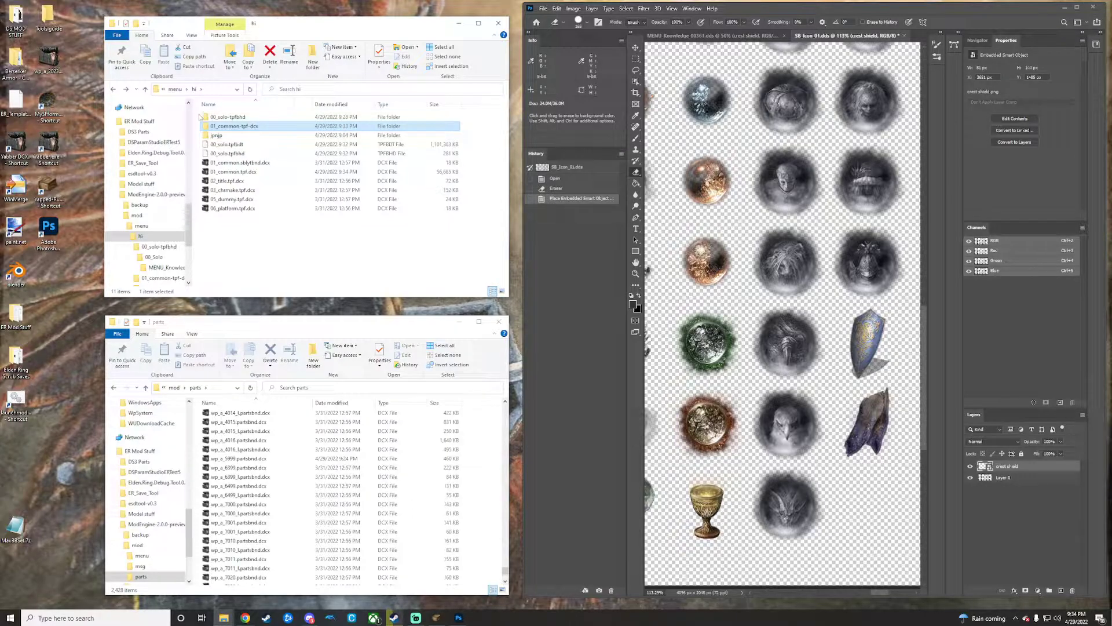
Step: Delete the unpacked 01_common-tpf-dcx folder and try to delete the 00_solo-tpfbhd folder with it
left_click(210, 116, "ctrl")
right_click(225, 126)
left_click(250, 307)
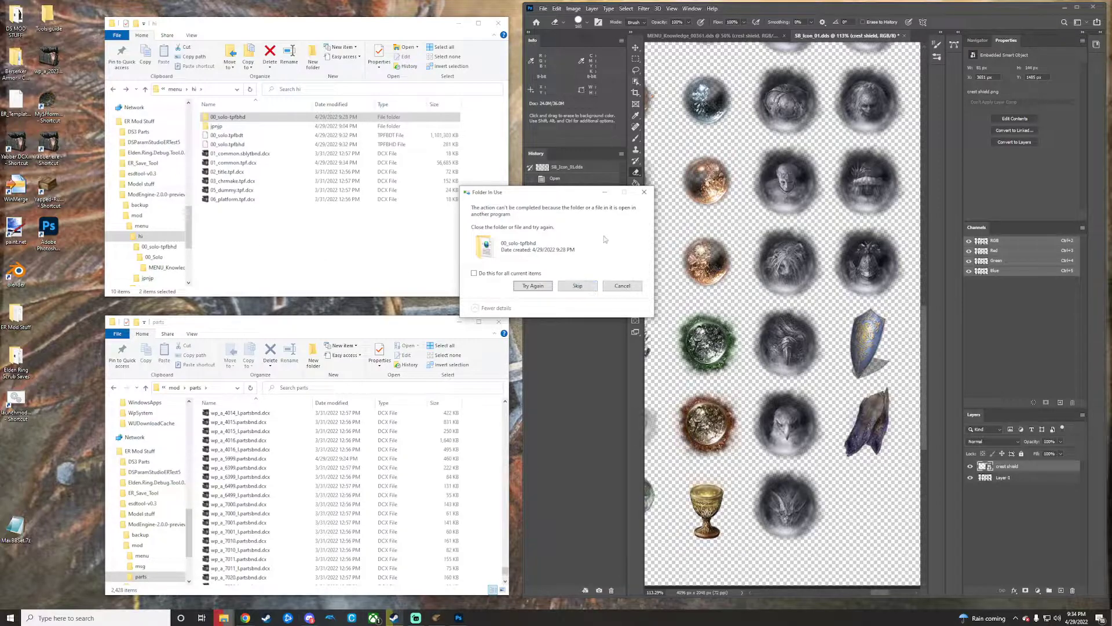
left_click(643, 192)
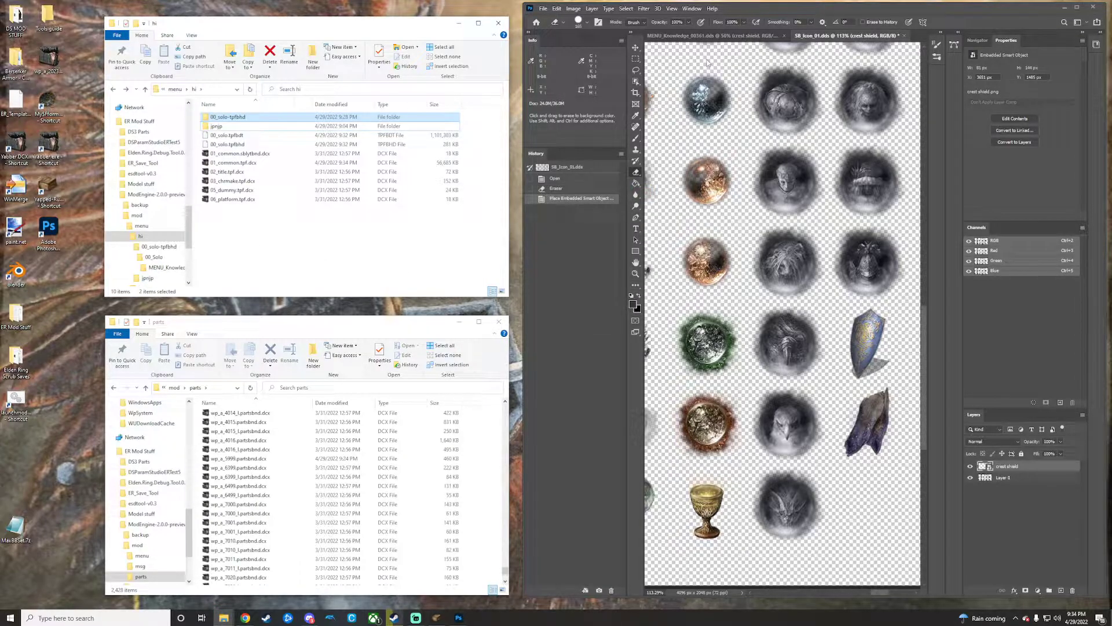
Step: Close Photoshop and delete the unpacked 00_solo-tpfbhd folder from the hi folder
left_click(1097, 8)
left_click(811, 223)
left_click(810, 223)
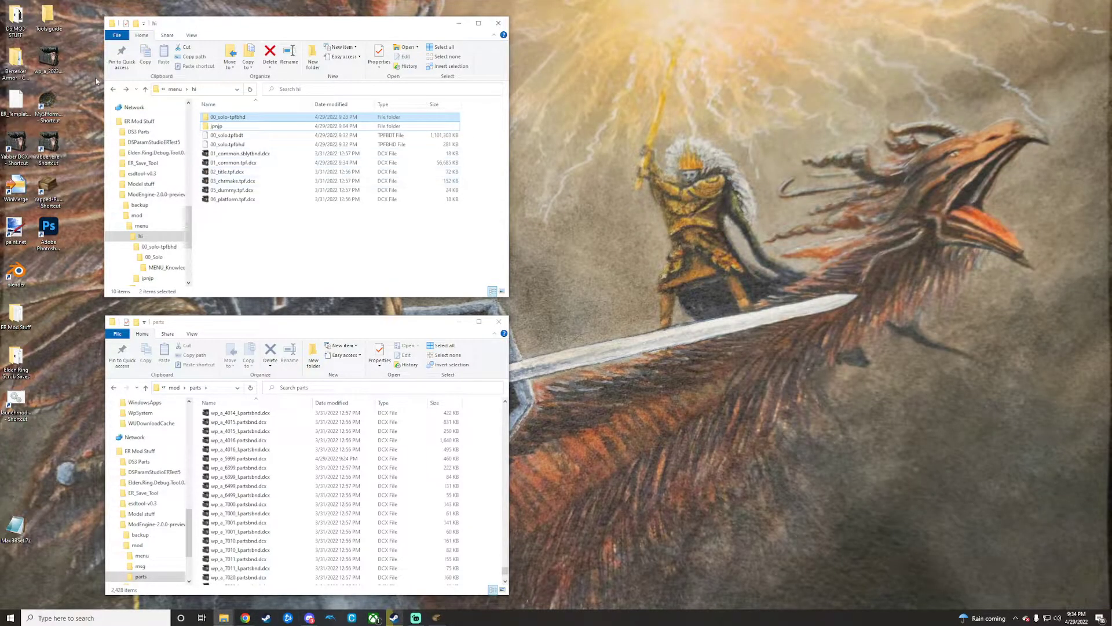
left_click(232, 117)
right_click(232, 117)
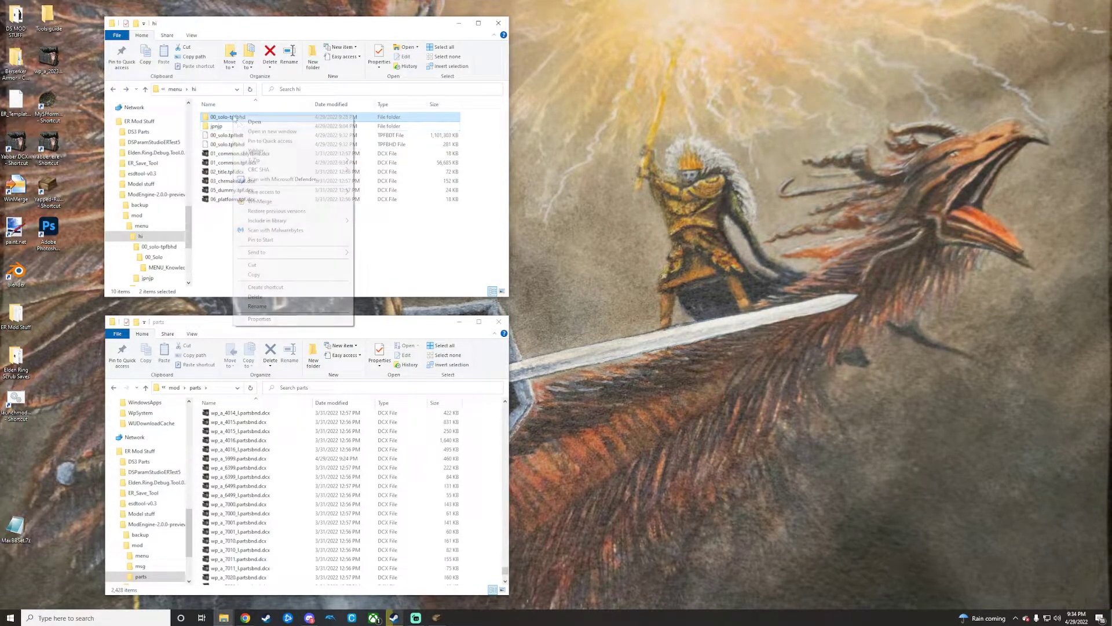
left_click(255, 296)
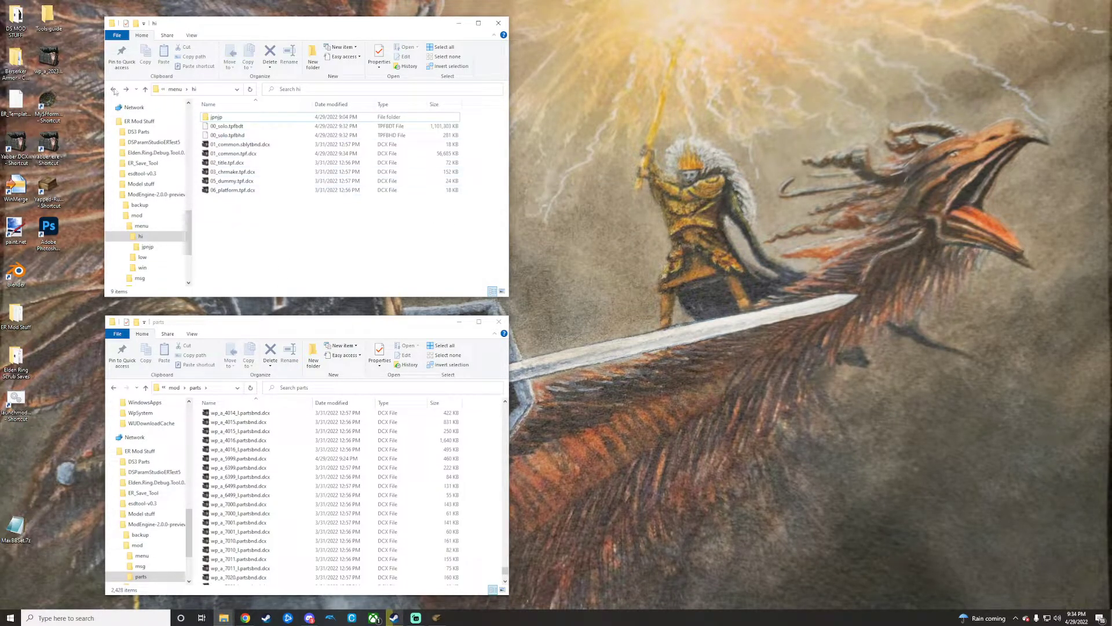
Step: Delete the old item-msgbnd-dcx and menu-msgbnd-dcx folders from mod\msg\engus
left_click(114, 90)
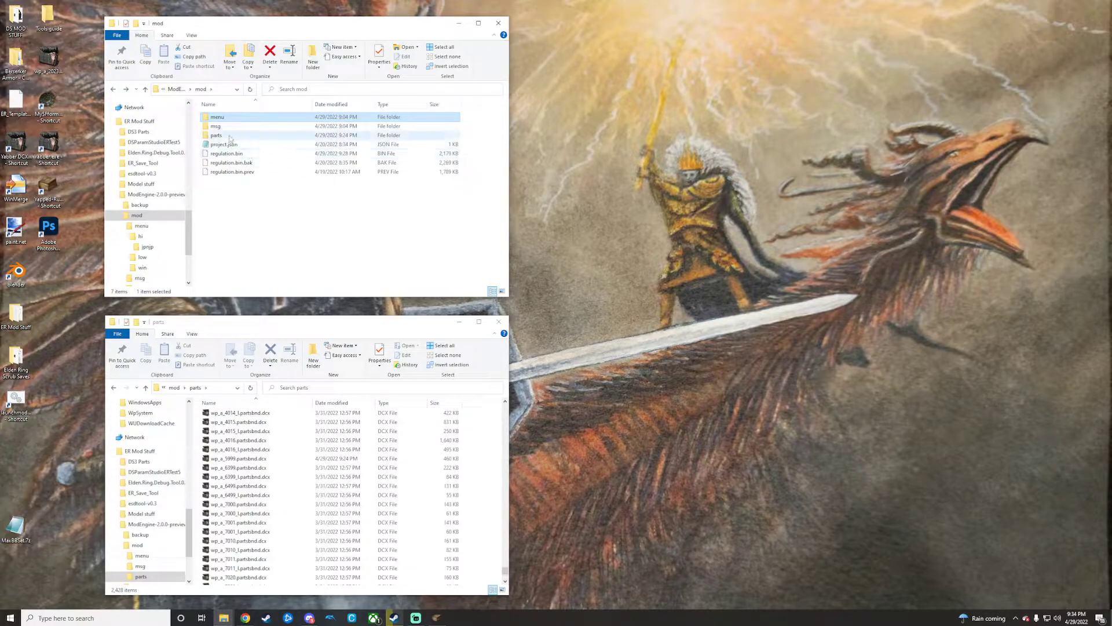
mouse_move(230, 135)
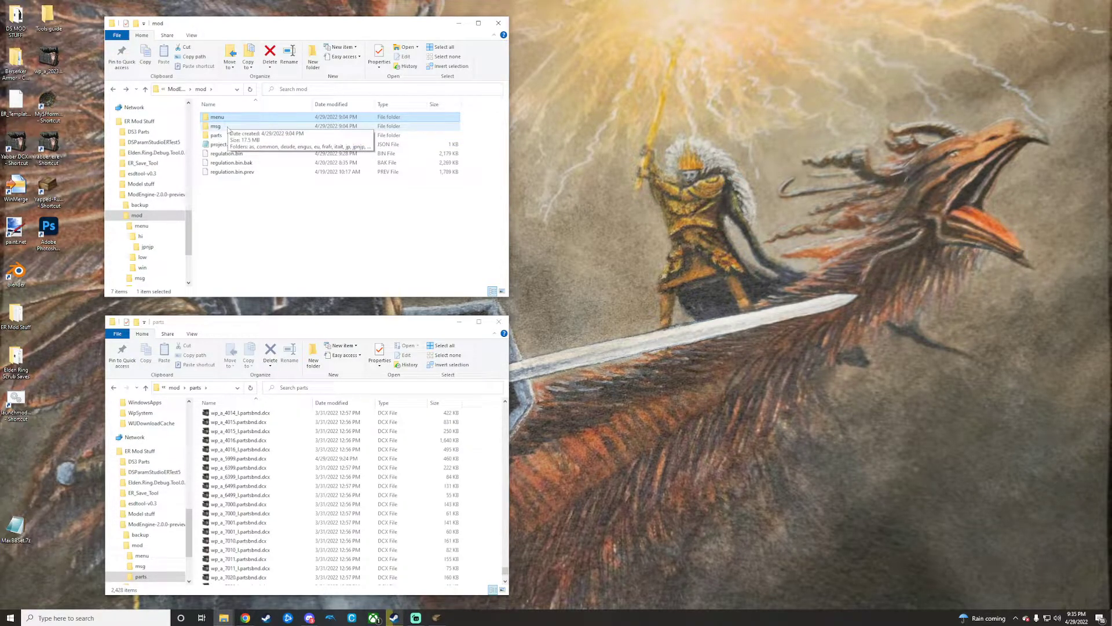
double_click(235, 126)
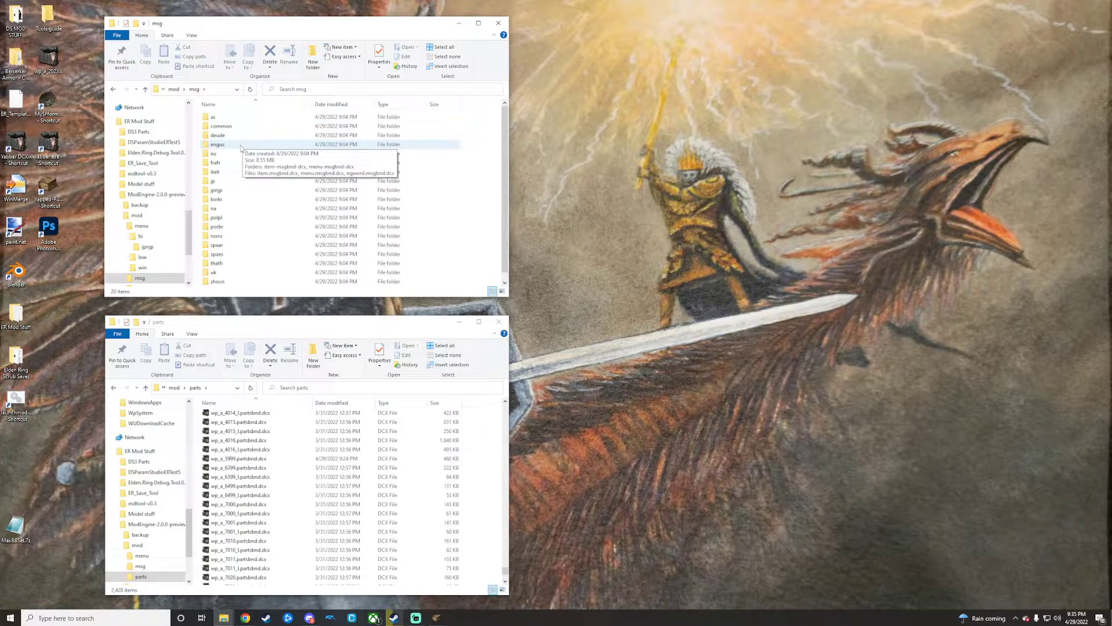
double_click(241, 146)
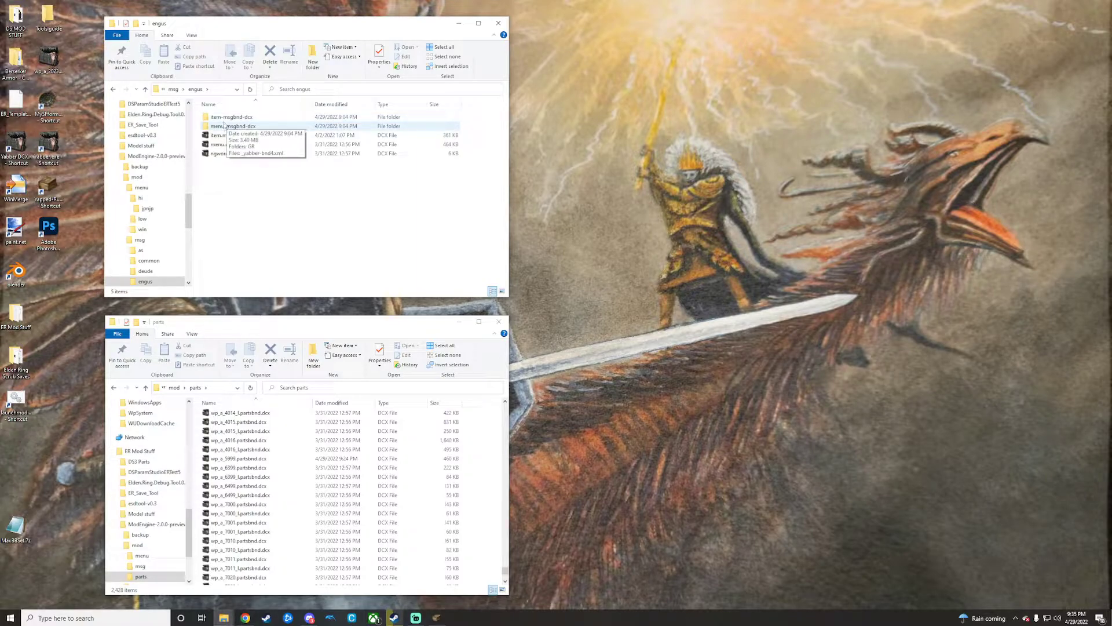
left_click_drag(198, 116, 229, 128)
right_click(229, 128)
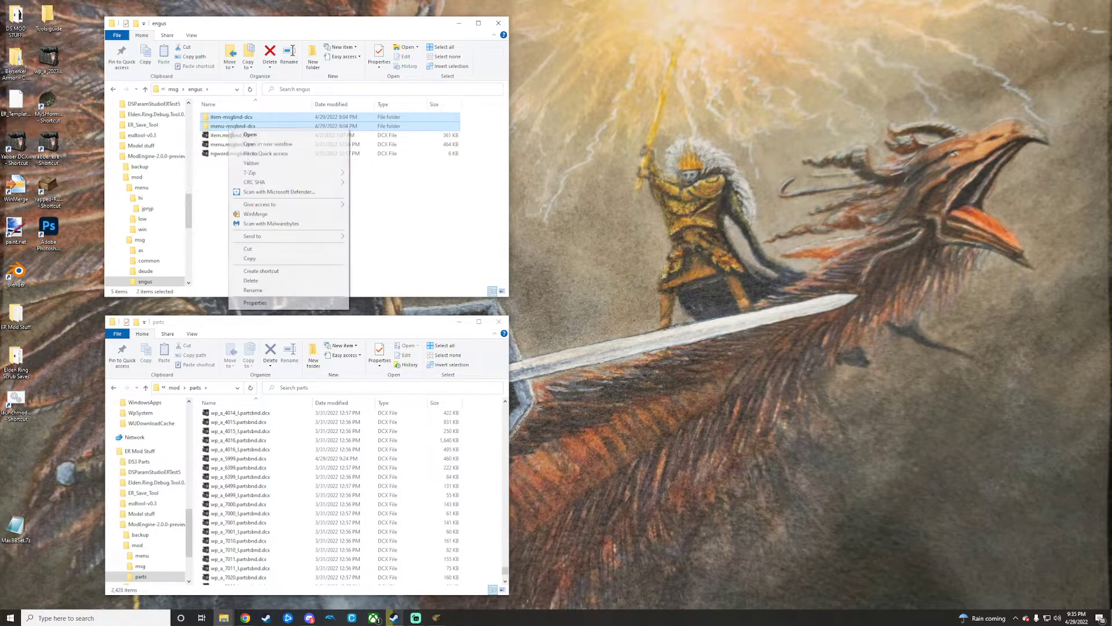
left_click(260, 280)
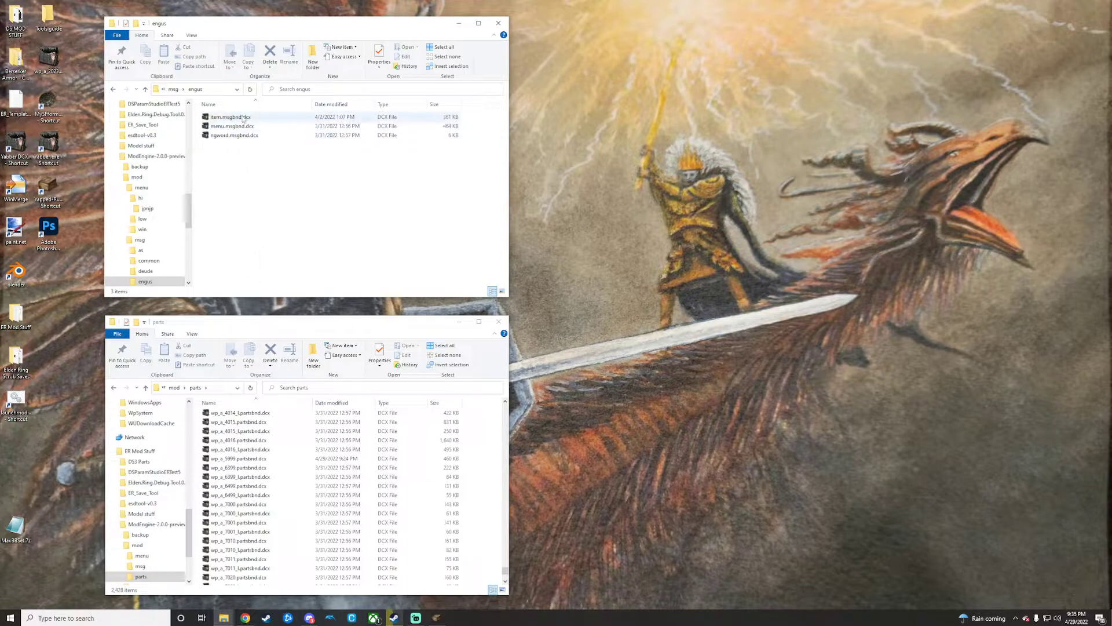
Step: Unpack item.msgbnd.dcx with Yabber and open the innermost engUS folder containing the FMG files
left_click_drag(243, 119, 51, 142)
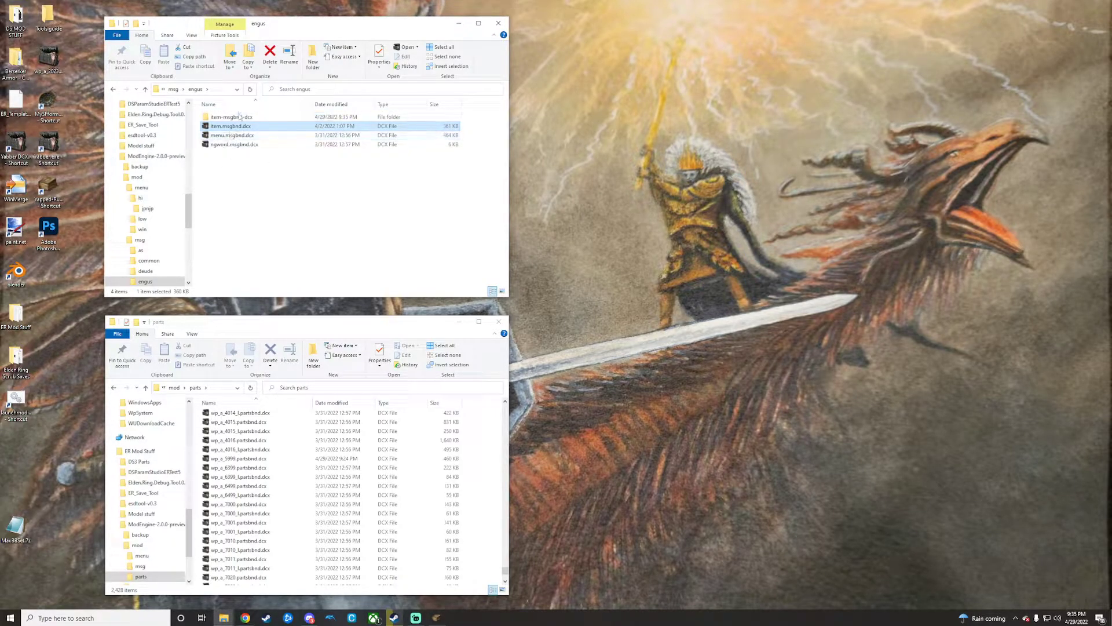
double_click(239, 117)
double_click(238, 118)
double_click(238, 118)
double_click(237, 120)
double_click(238, 120)
double_click(238, 120)
scroll(240, 133, "down", 3)
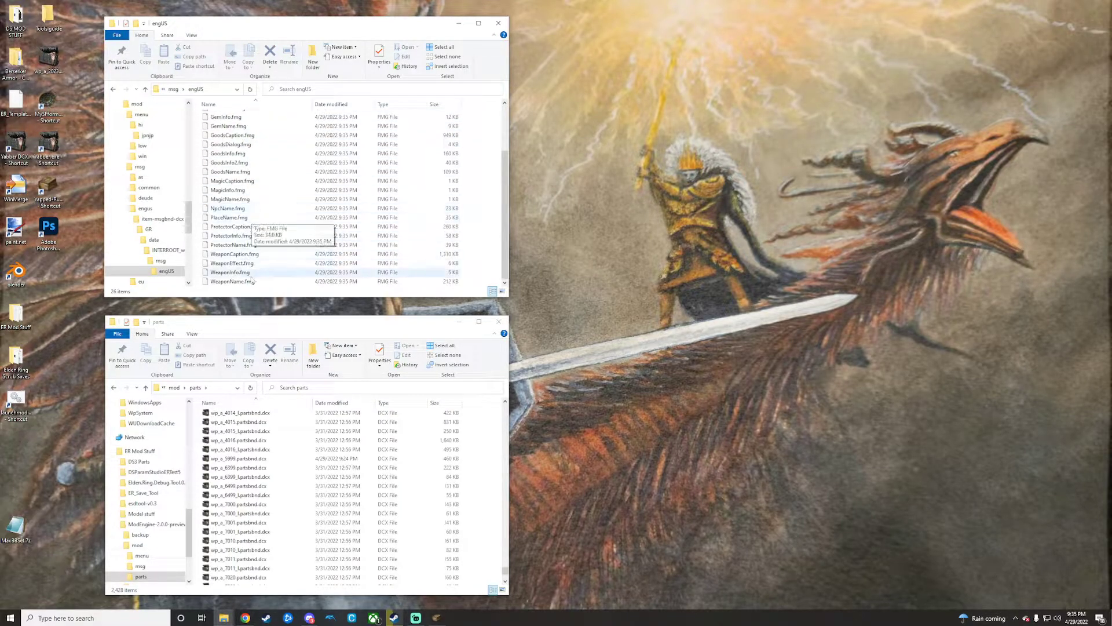
Step: Convert WeaponName.fmg and WeaponCaption.fmg to XML with Yabber
left_click(252, 281)
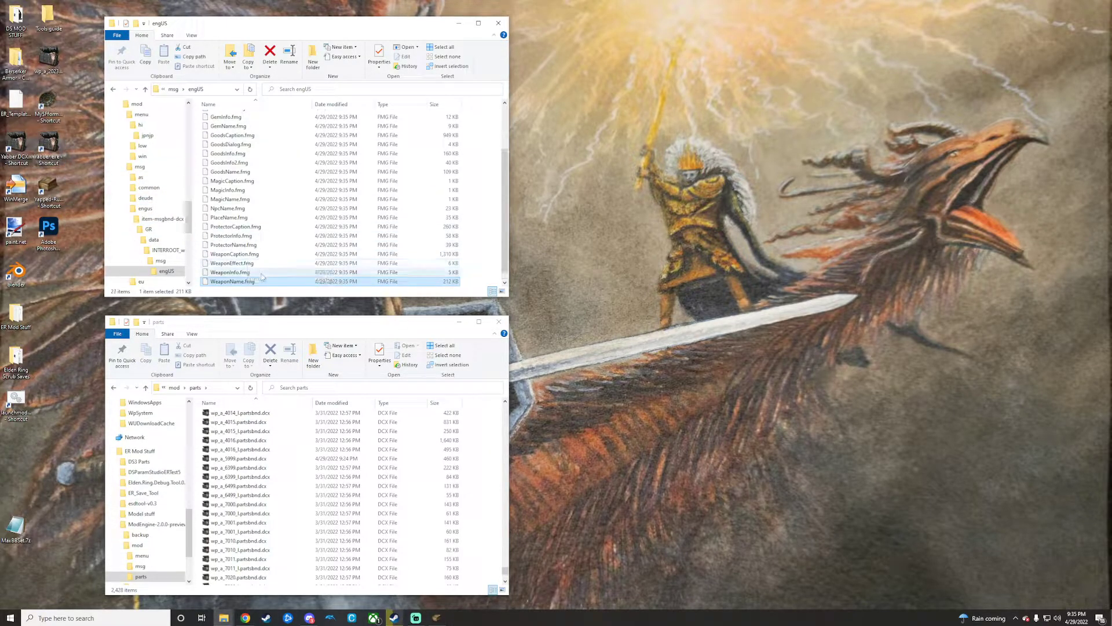
left_click_drag(258, 254, 49, 150)
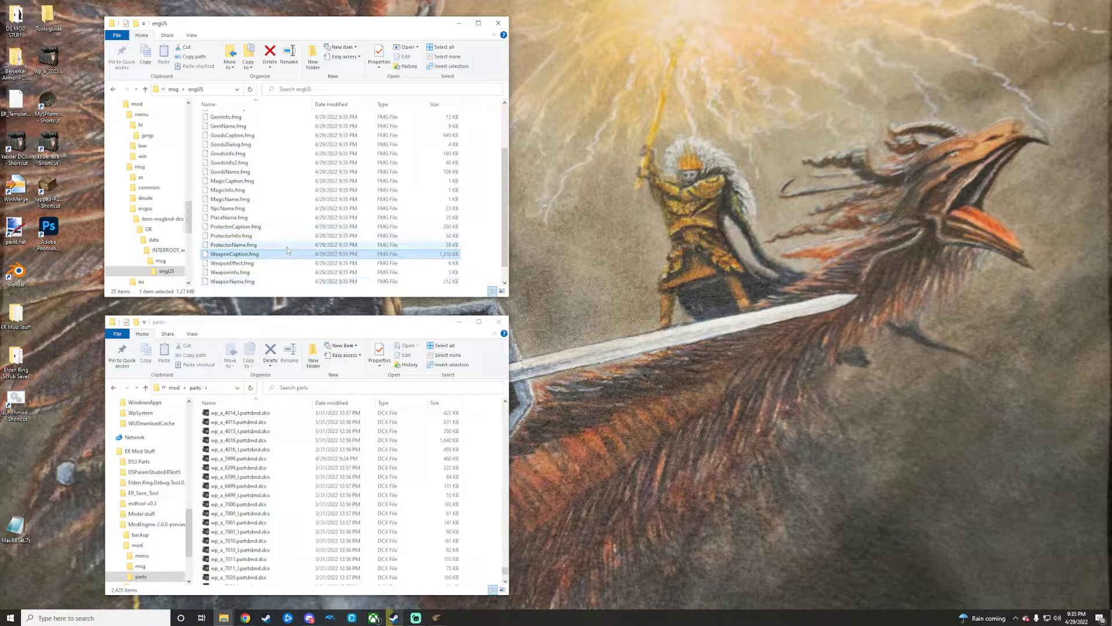
scroll(288, 250, "down", 1)
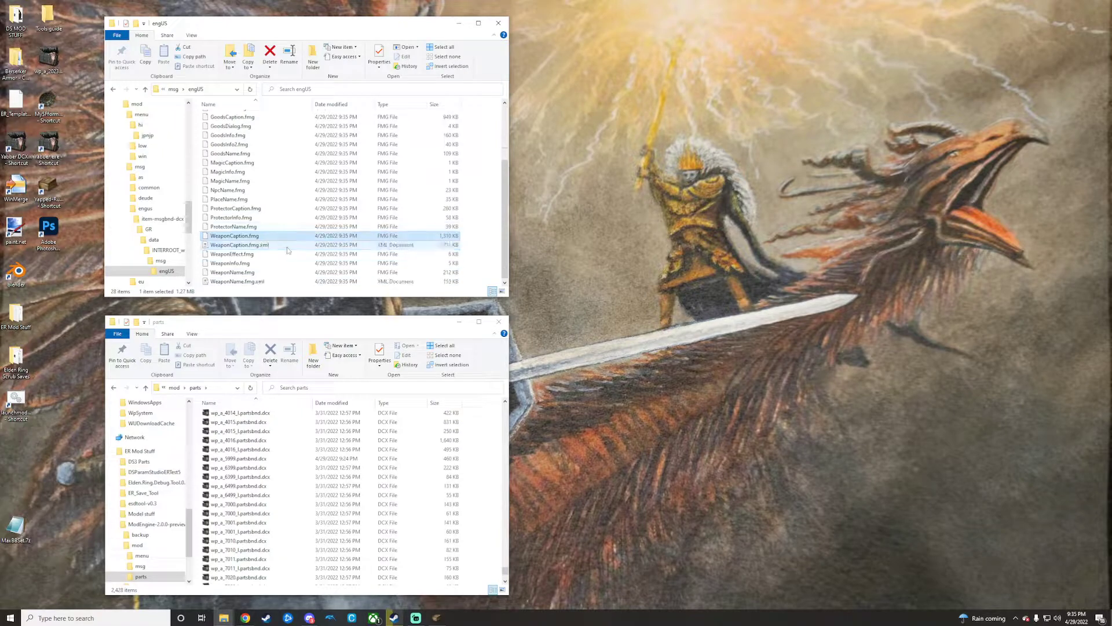
Step: Open WeaponName.fmg.xml and WeaponCaption.fmg.xml in Notepad++ and show the WeaponName file
left_click(239, 282)
right_click(239, 282)
left_click(279, 364)
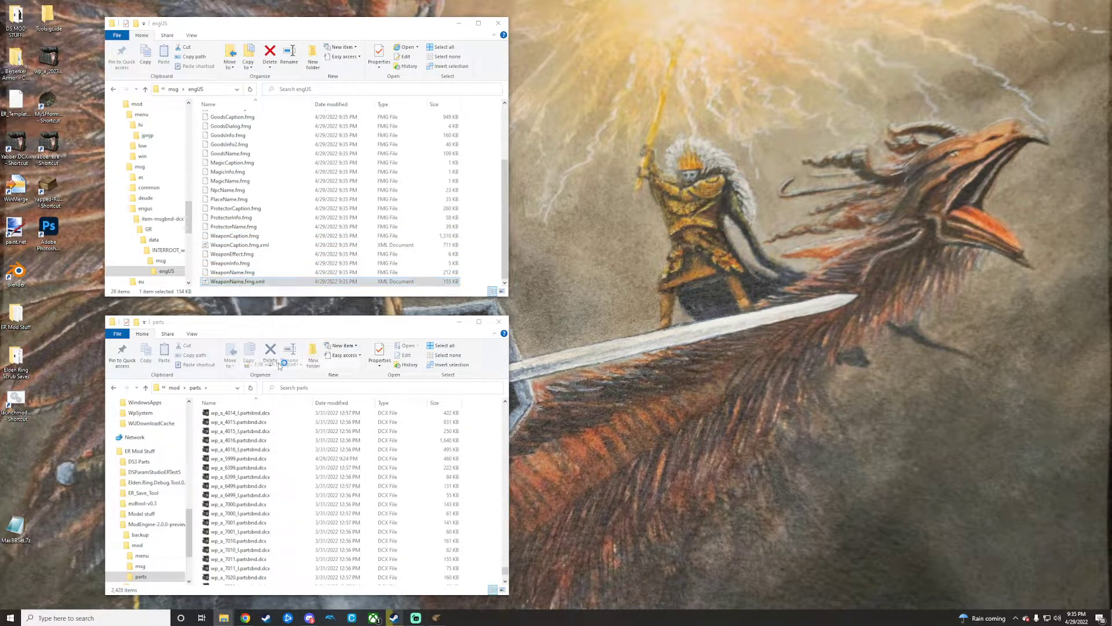
left_click(607, 157)
left_click(256, 245)
right_click(256, 247)
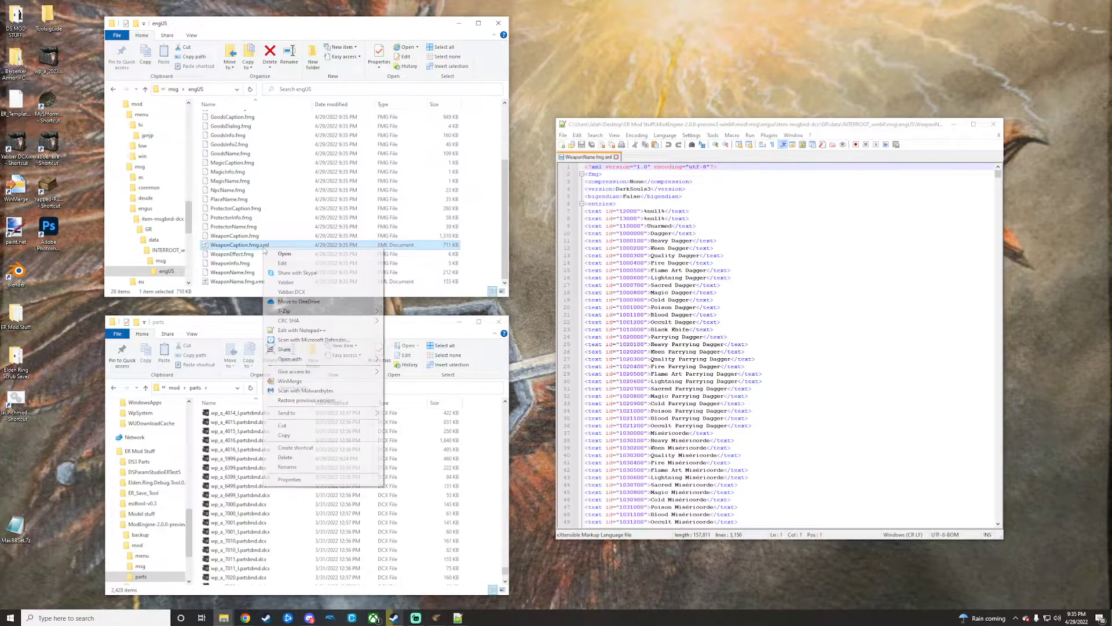
left_click(309, 331)
left_click_drag(769, 123, 773, 52)
left_click(590, 87)
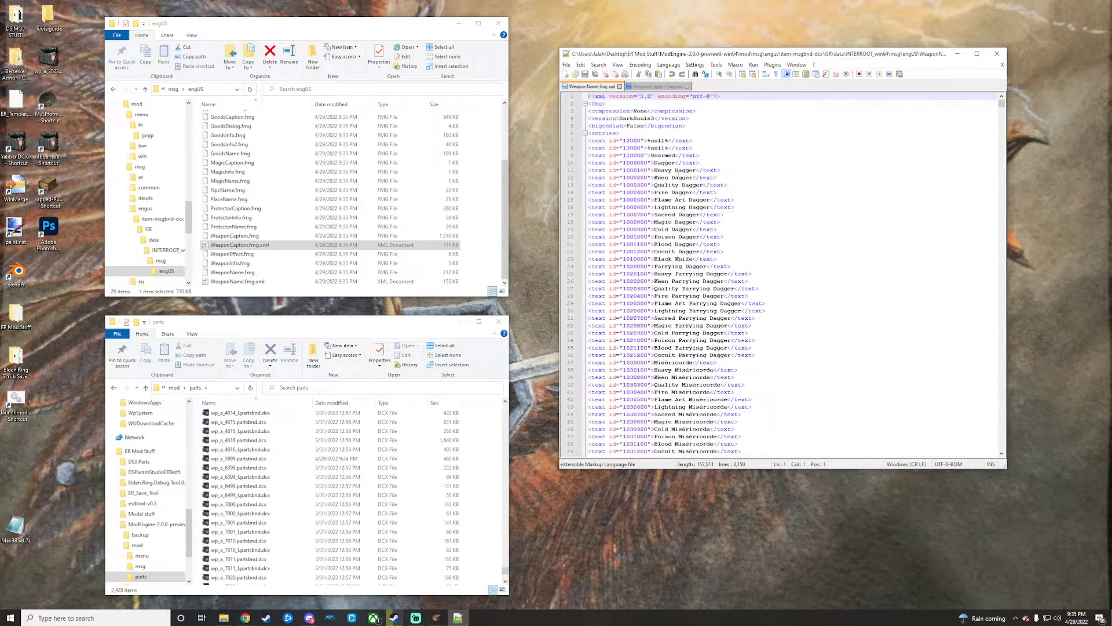
Step: Duplicate the Occult Lordsworn's Shield entry onto a new line directly below it in WeaponName.fmg.xml
scroll(755, 177, "down", 2)
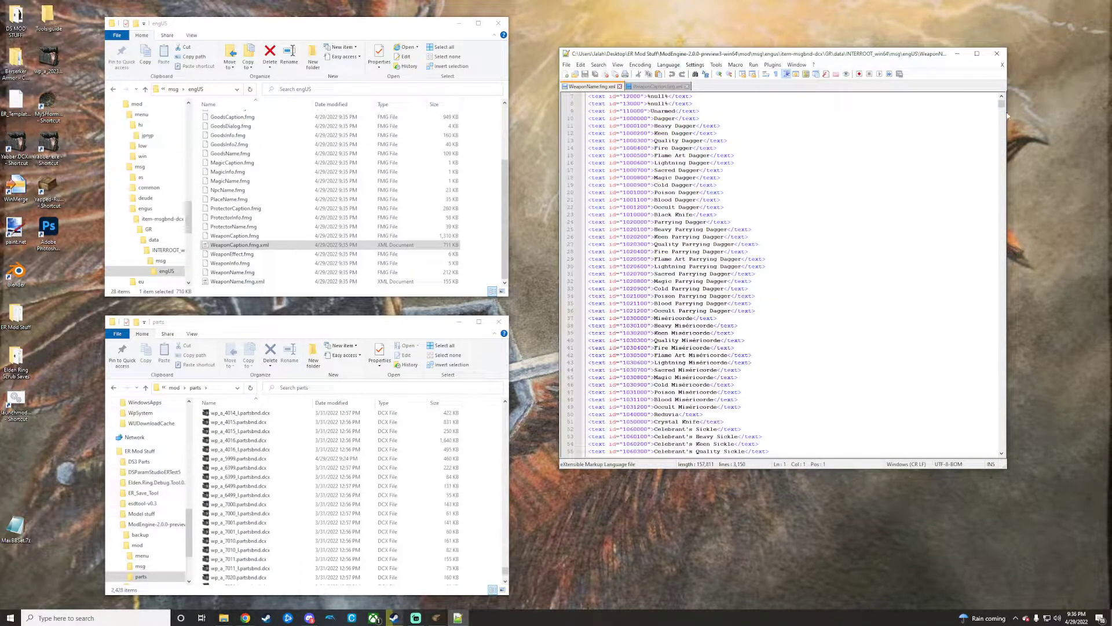
left_click_drag(1001, 107, 981, 403)
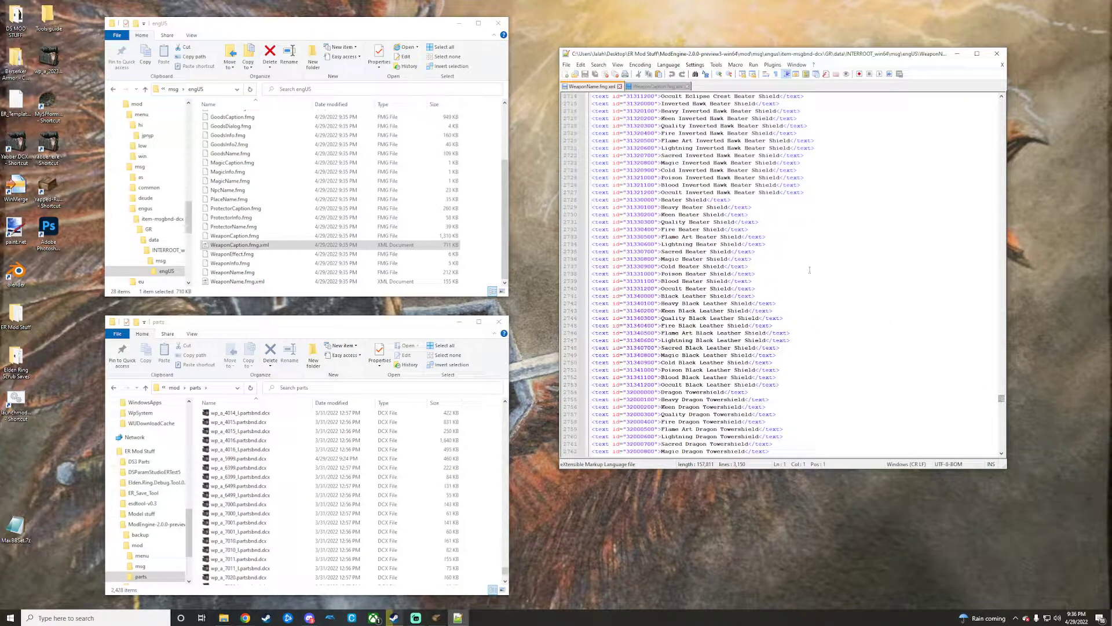
scroll(752, 214, "down", 20)
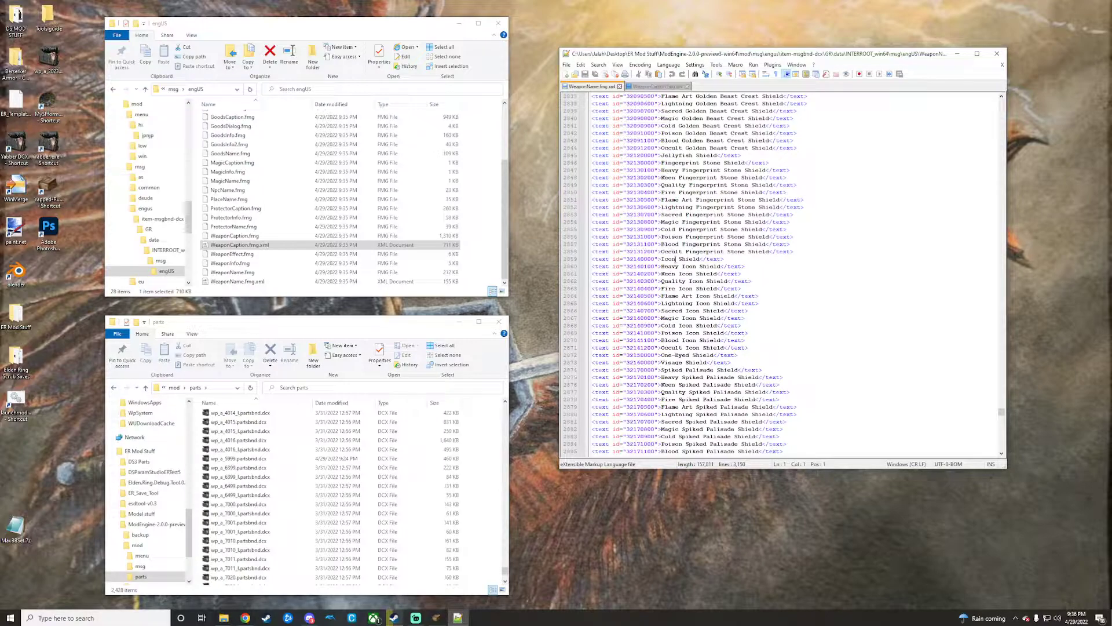
scroll(675, 255, "down", 20)
scroll(708, 279, "down", 17)
scroll(710, 280, "up", 10)
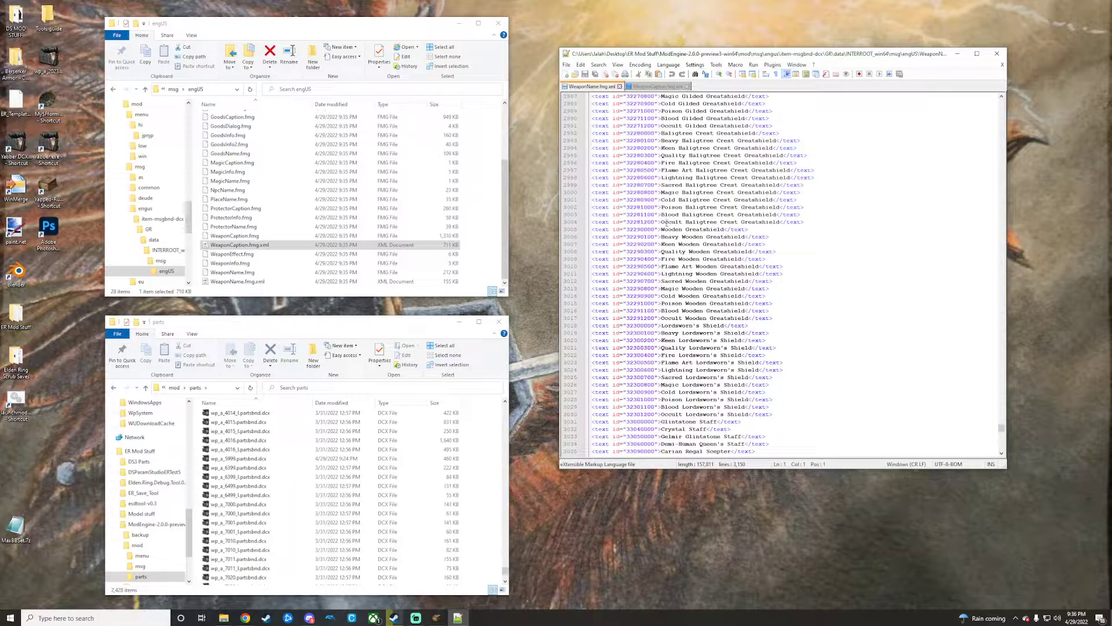
scroll(687, 291, "down", 4)
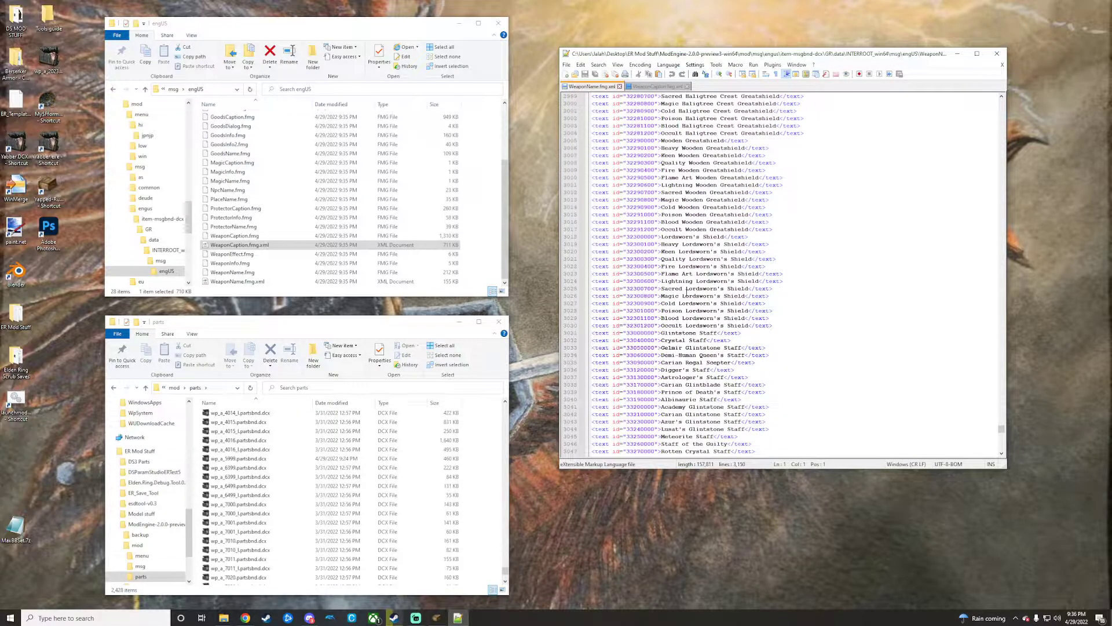
left_click_drag(662, 325, 745, 326)
left_click_drag(790, 326, 592, 326)
key("ctrl+c")
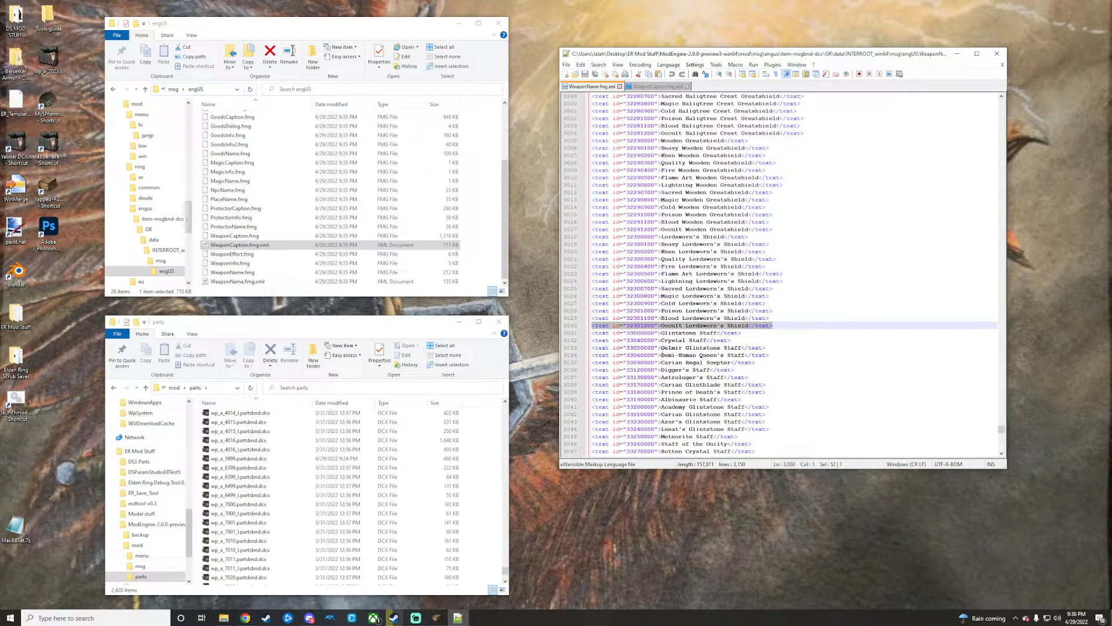
left_click(793, 325)
key("Return")
key("ctrl+v")
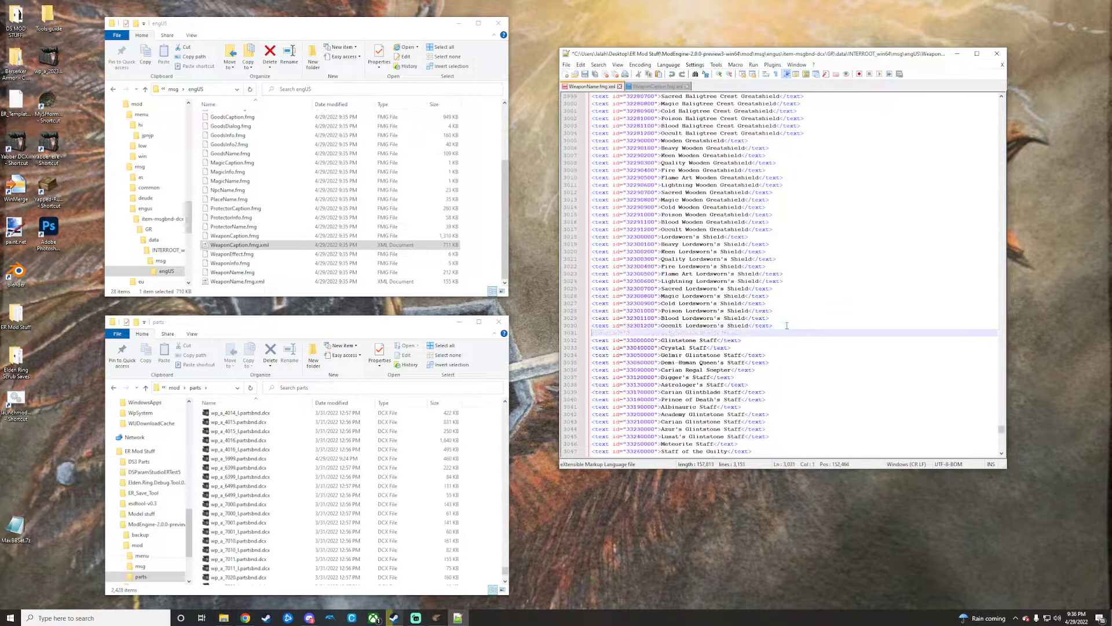
Step: Set the duplicated entry's id to 32302000 and its name to Crest Shield
left_click_drag(647, 332, 643, 332)
type("20")
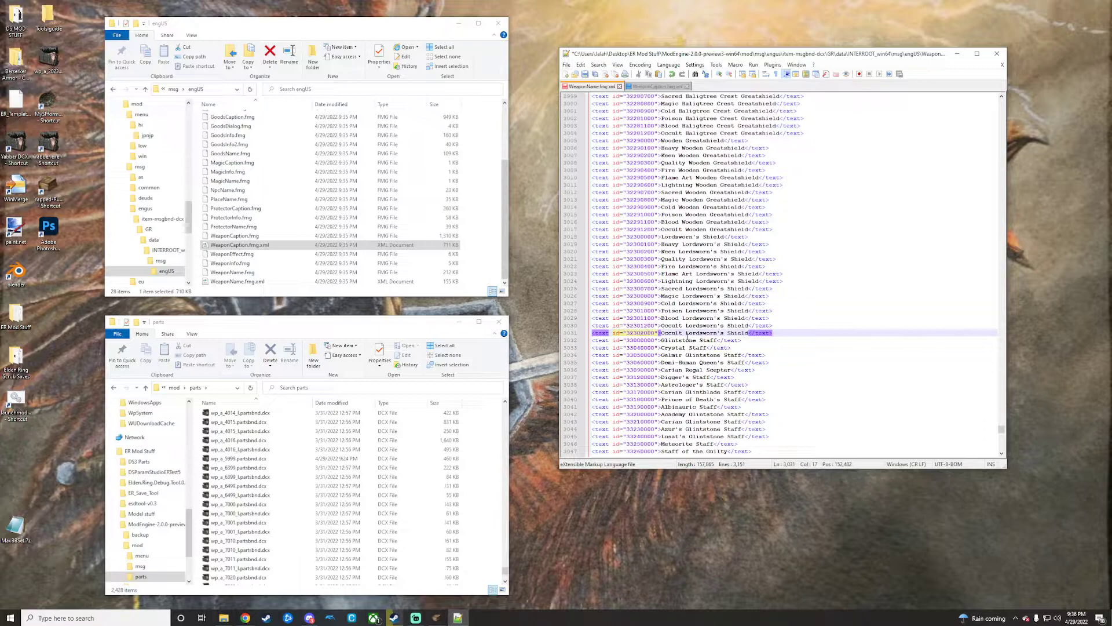
left_click_drag(661, 334, 722, 333)
type("Crest")
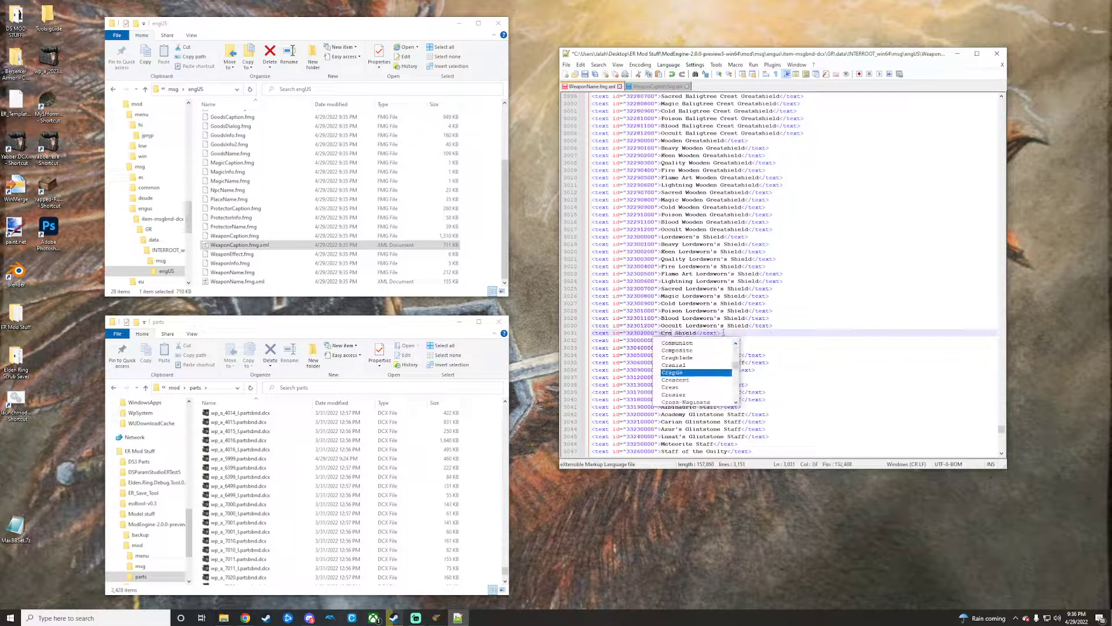
left_click(830, 297)
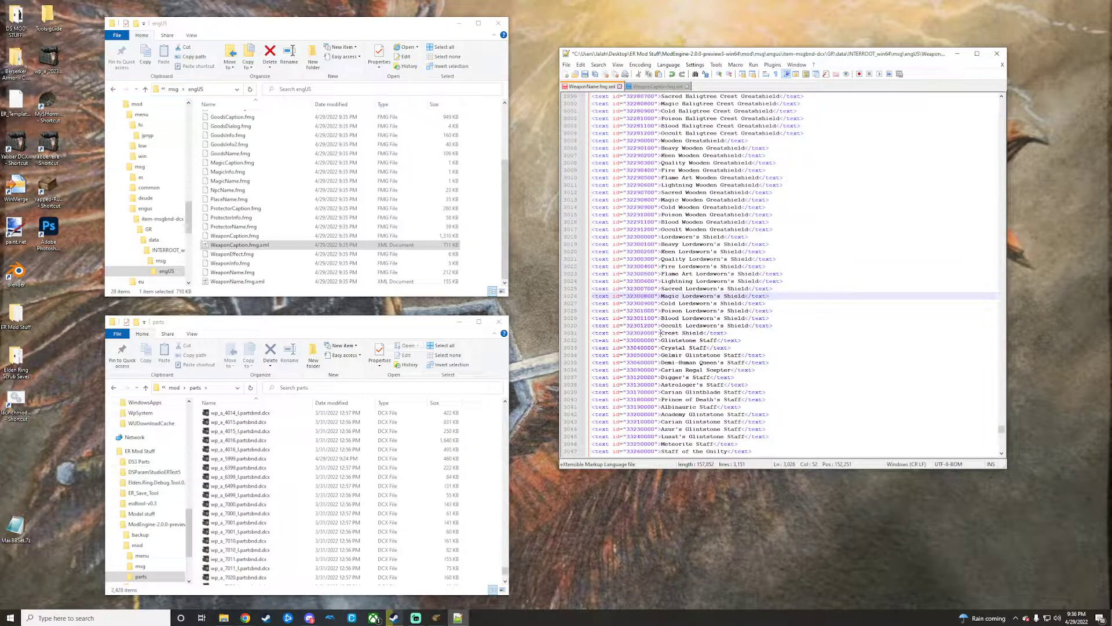
Step: Save WeaponName.fmg.xml and close it, leaving the WeaponCaption file open
left_click(567, 65)
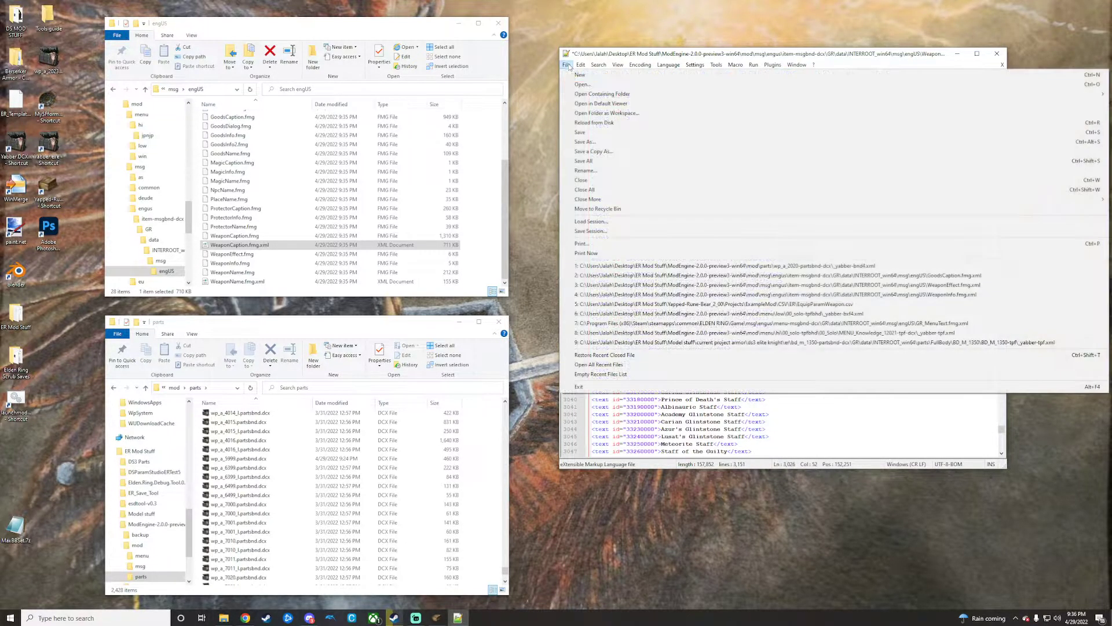
left_click(594, 137)
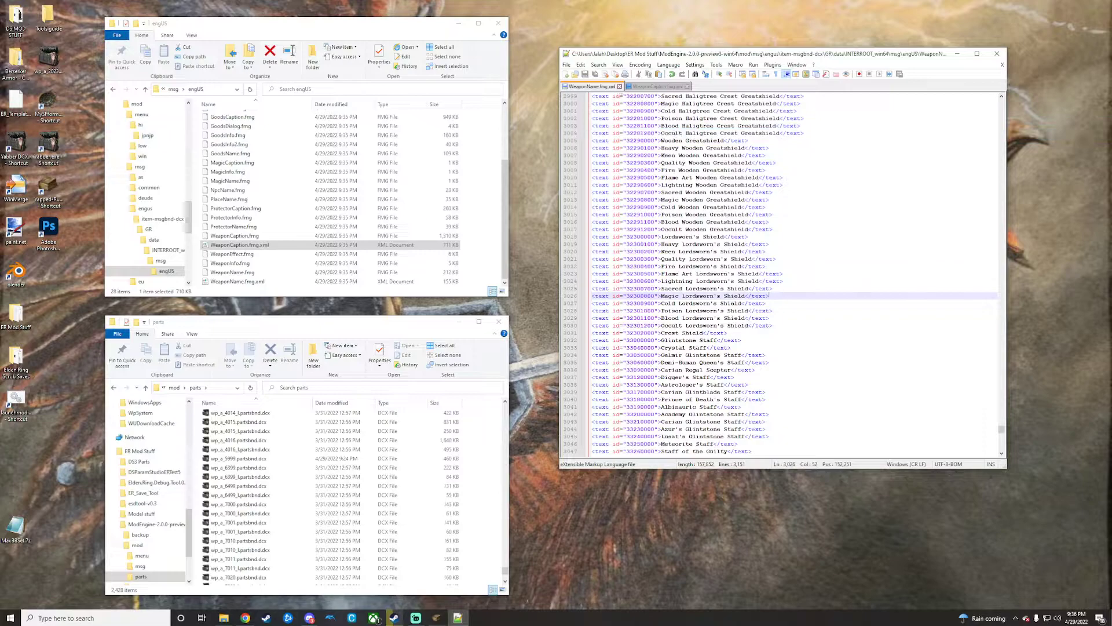
left_click(619, 86)
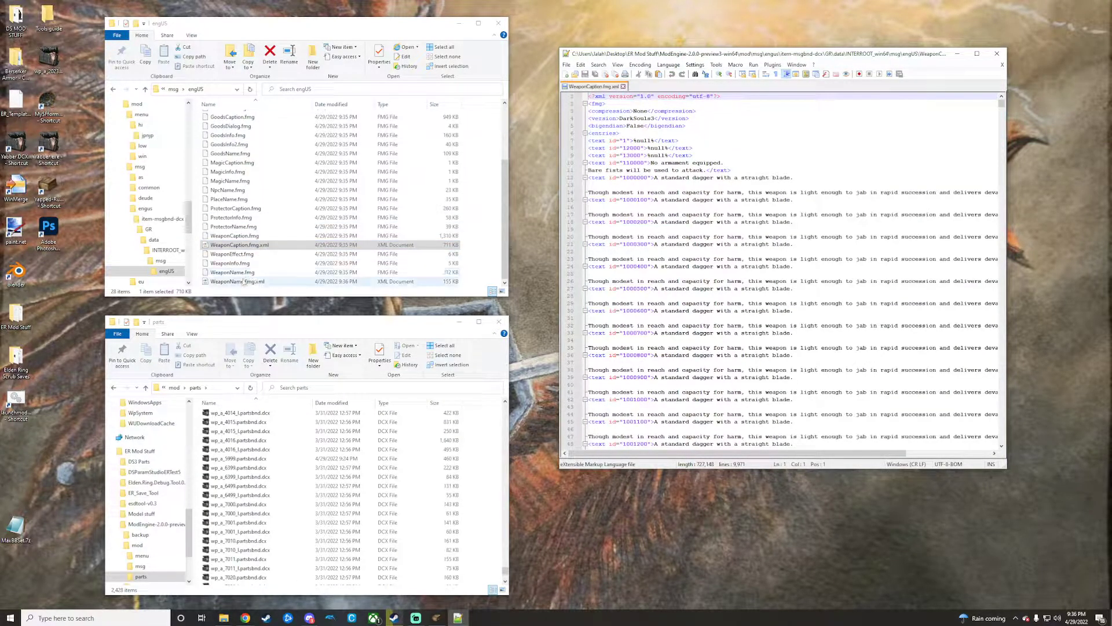
Step: Delete the original WeaponName.fmg and rebuild it from WeaponName.fmg.xml with Yabber
right_click(240, 273)
left_click(261, 475)
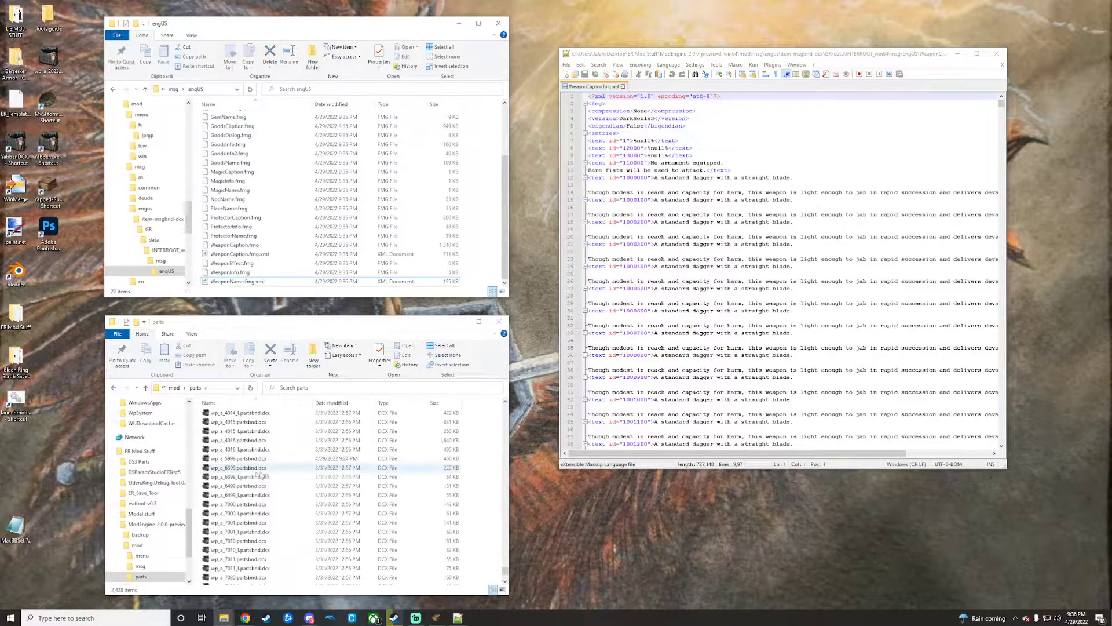
left_click_drag(274, 285, 113, 246)
left_click(240, 281)
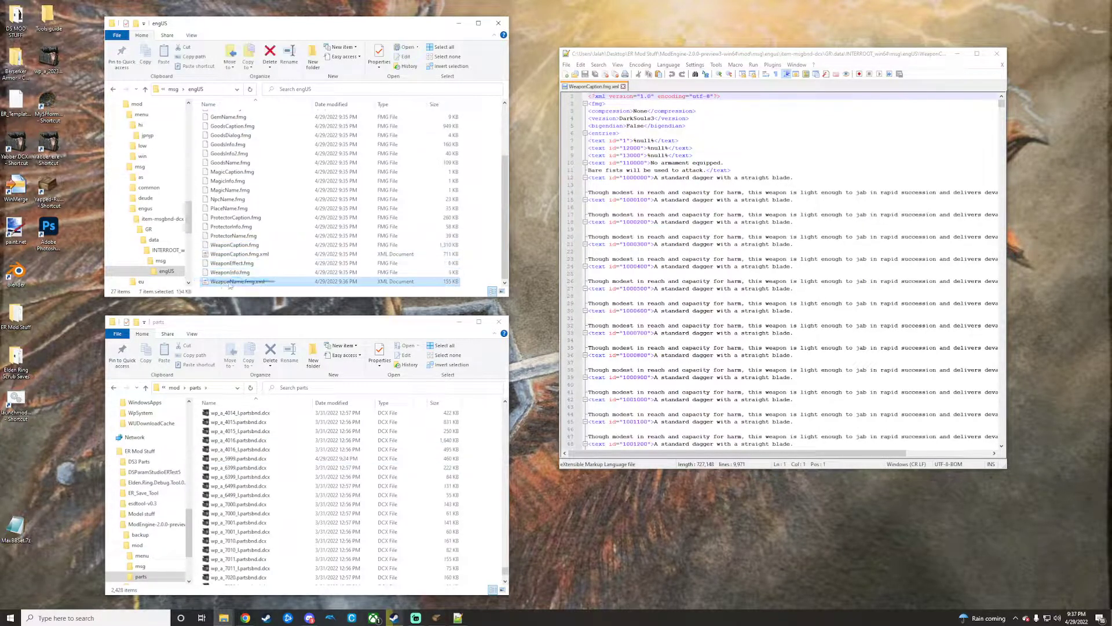
left_click_drag(259, 285, 39, 151)
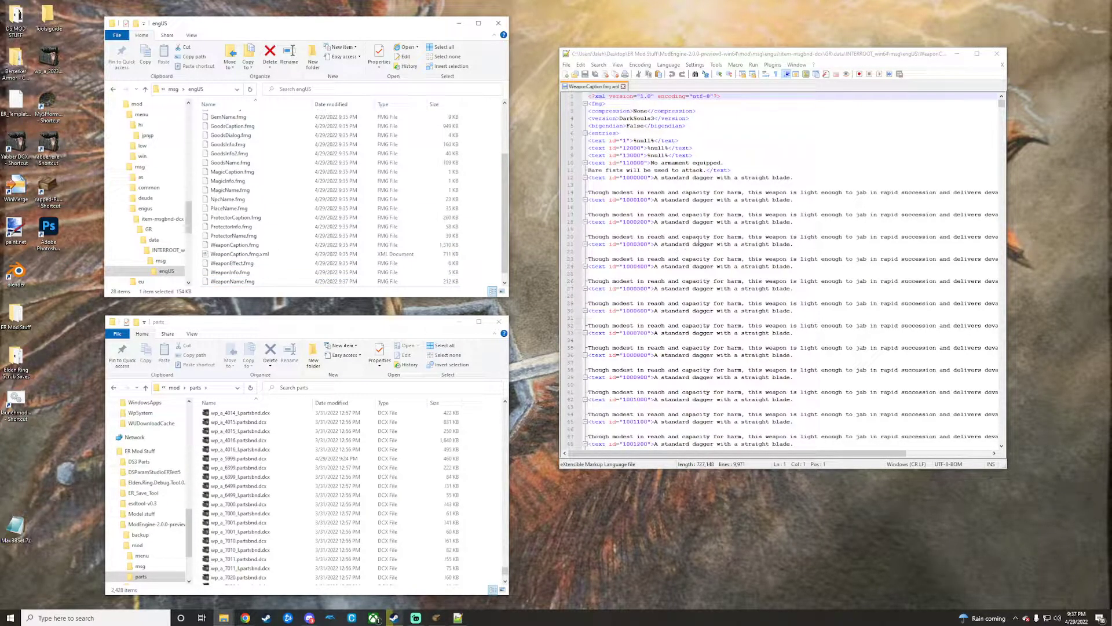
Step: Duplicate the wooden tower shield caption entry with id 32301200 directly below itself in WeaponCaption.fmg.xml
scroll(825, 199, "down", 20)
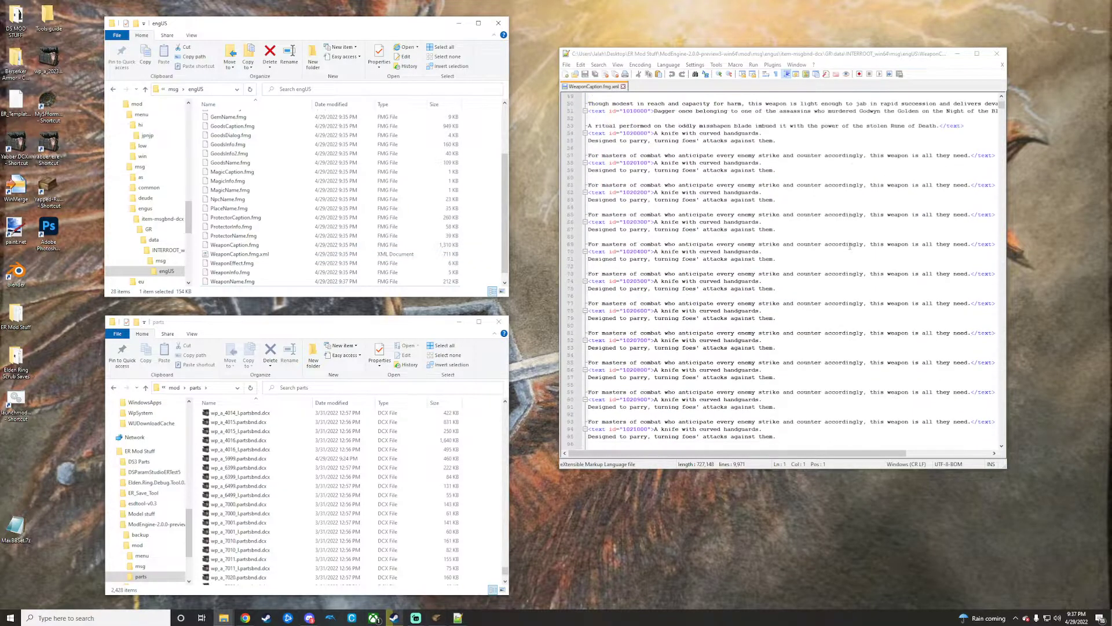
left_click_drag(1005, 114, 969, 387)
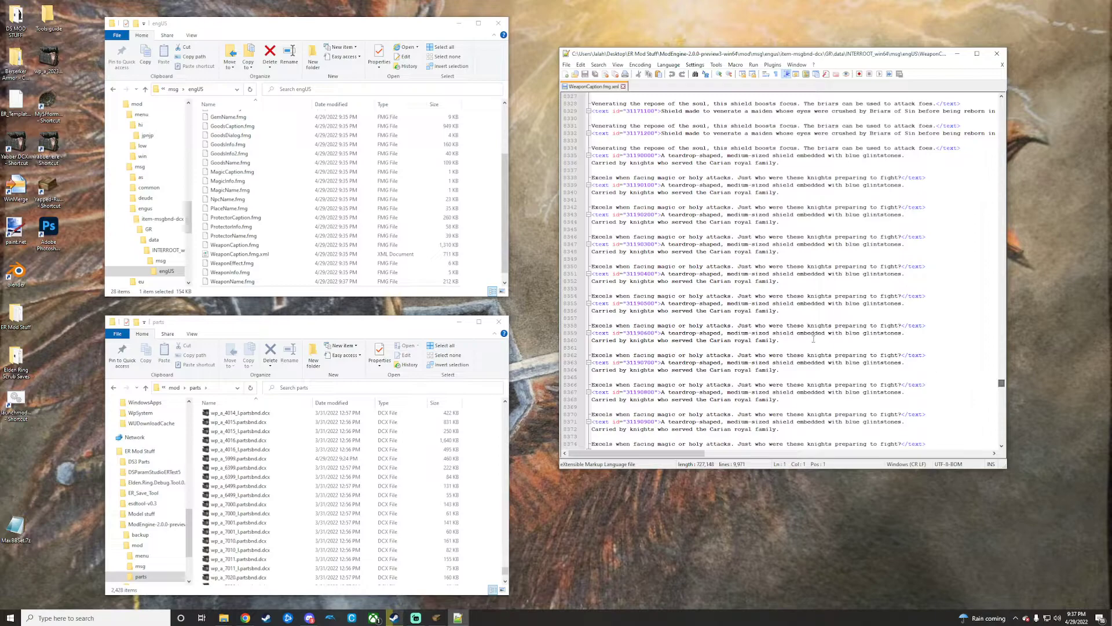
scroll(711, 288, "down", 9)
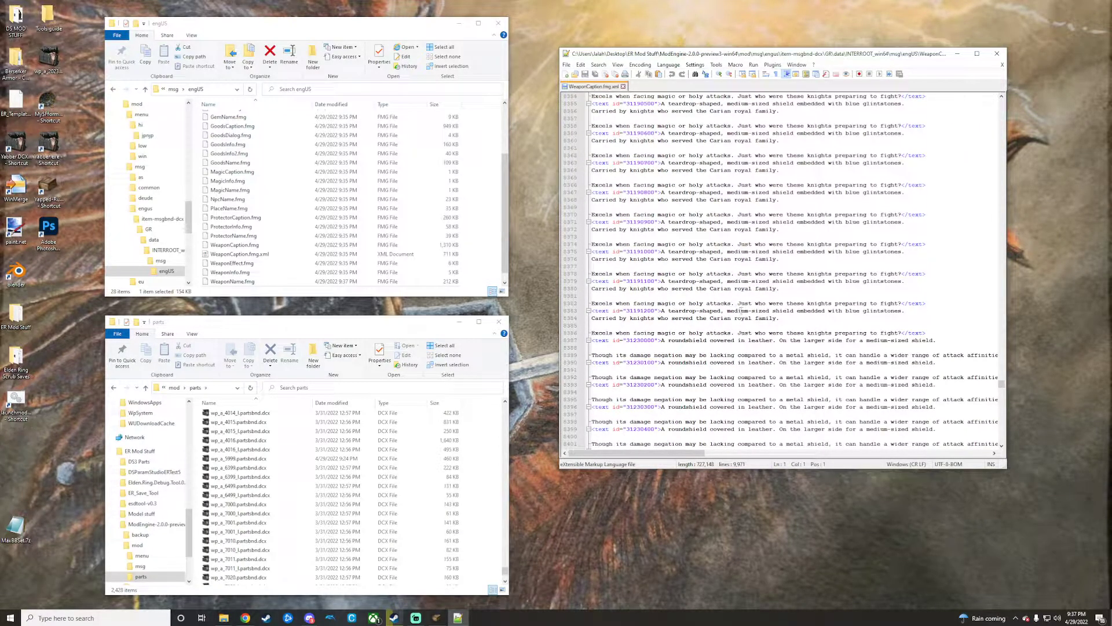
scroll(742, 310, "down", 20)
scroll(737, 331, "down", 20)
scroll(737, 332, "down", 20)
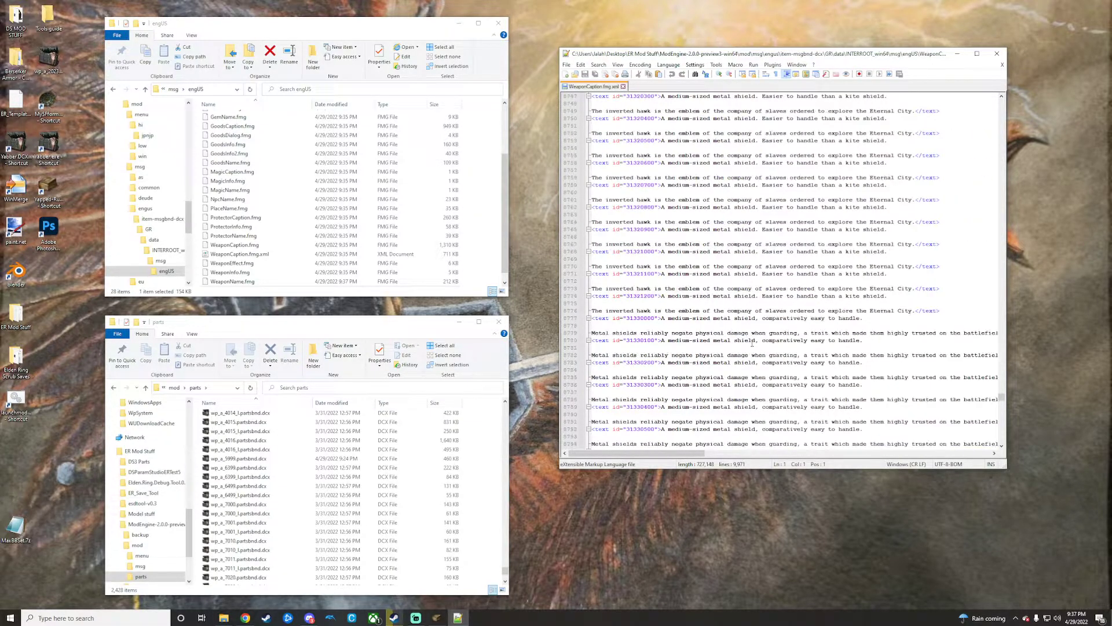
scroll(758, 347, "down", 15)
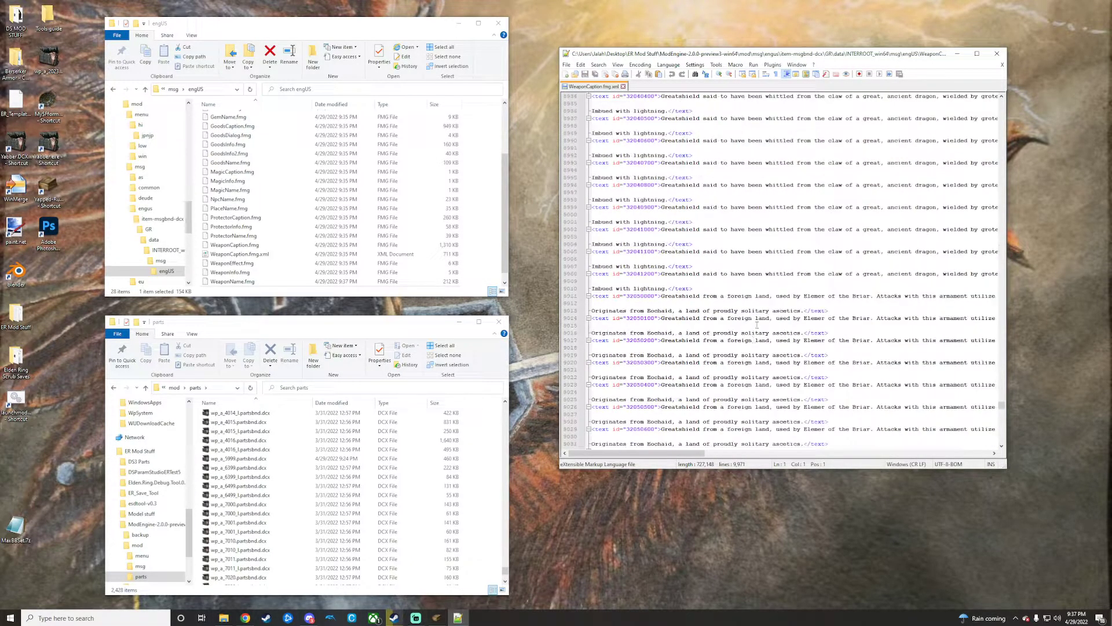
scroll(718, 313, "up", 5)
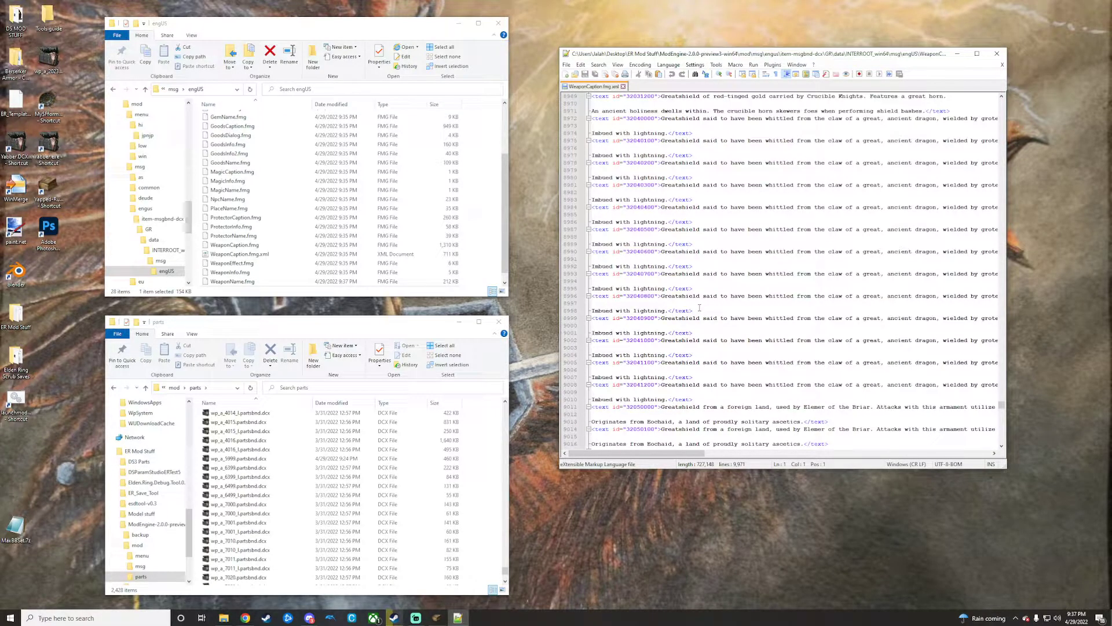
scroll(699, 308, "up", 6)
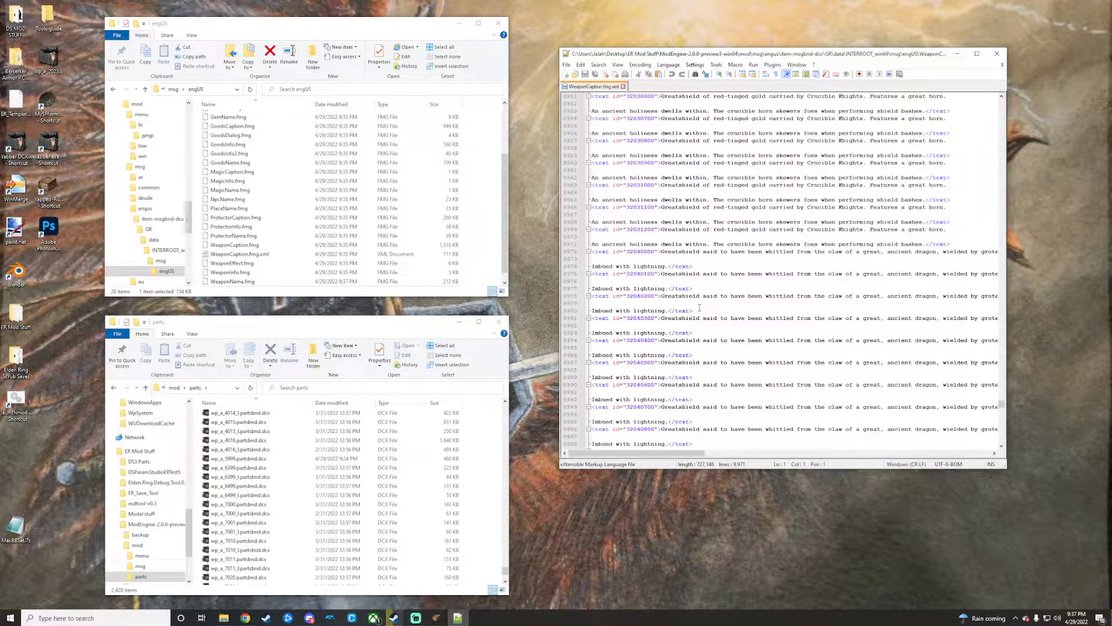
scroll(699, 307, "down", 20)
left_click_drag(1001, 408, 1001, 423)
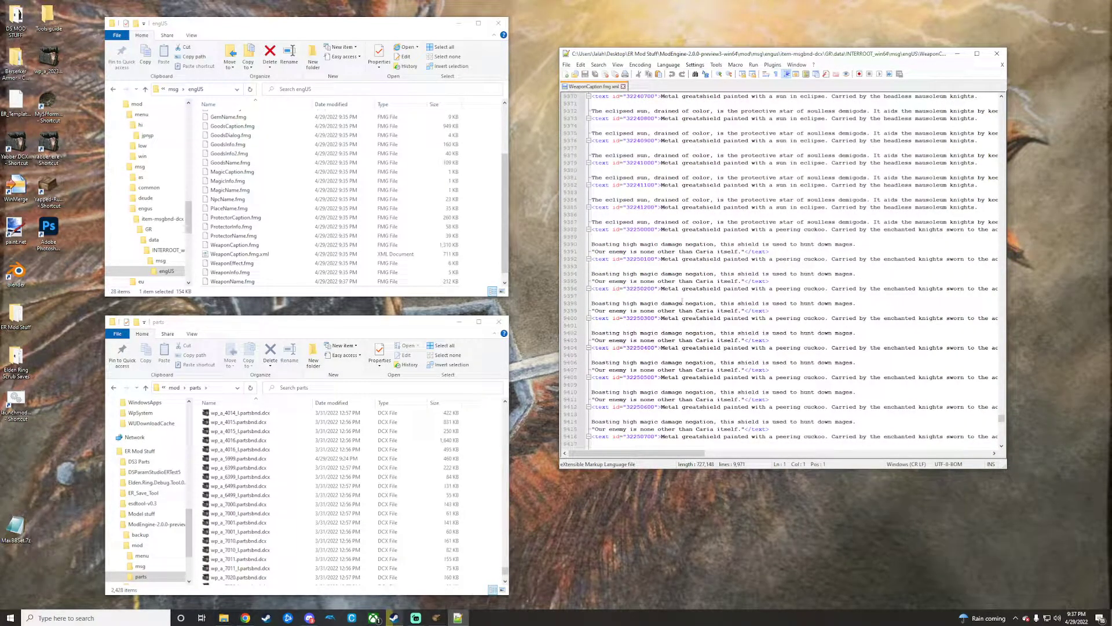
scroll(681, 301, "down", 20)
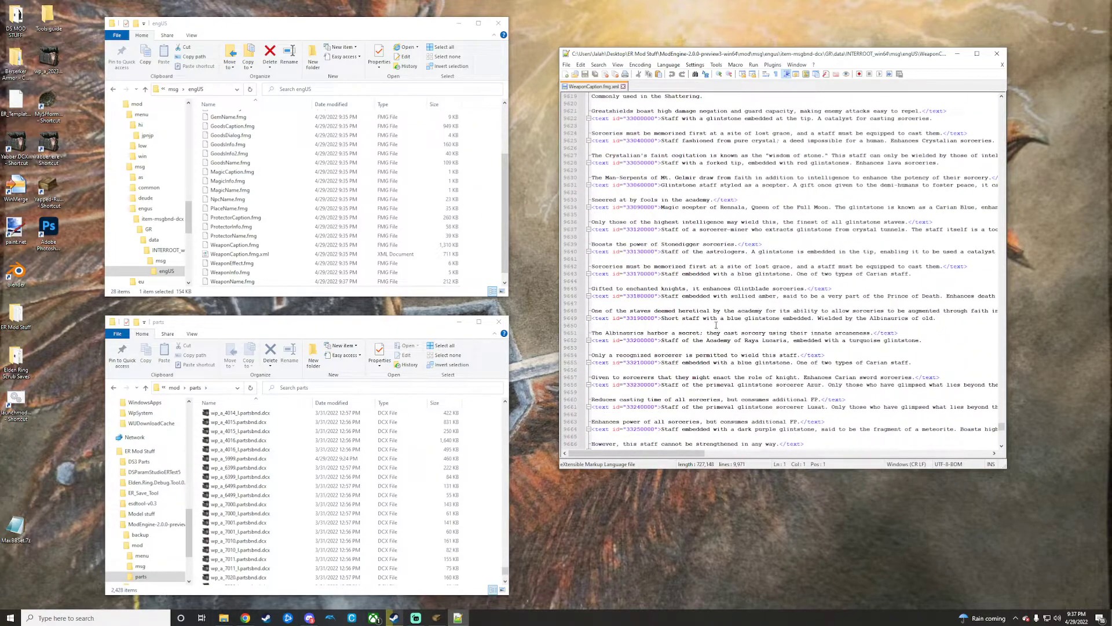
scroll(699, 312, "down", 16)
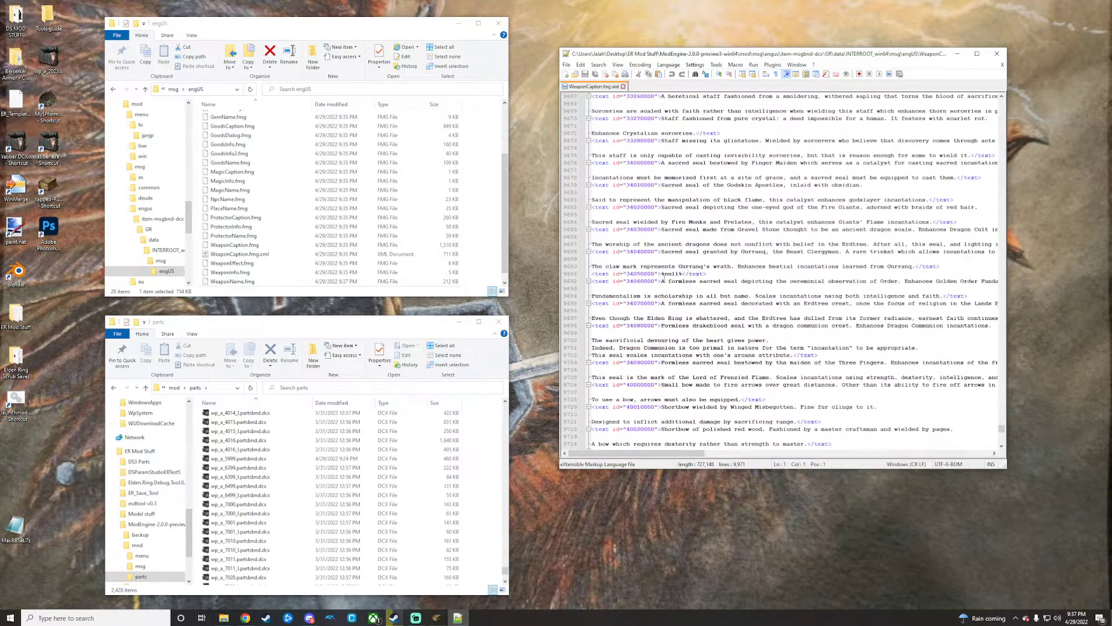
scroll(677, 299, "up", 3)
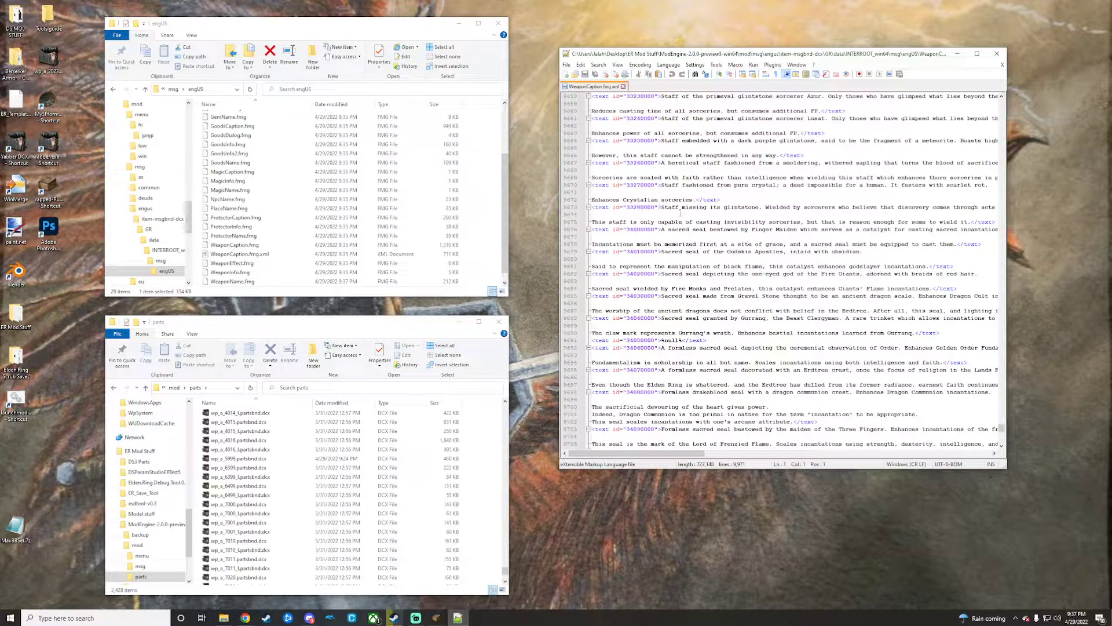
scroll(647, 191, "up", 8)
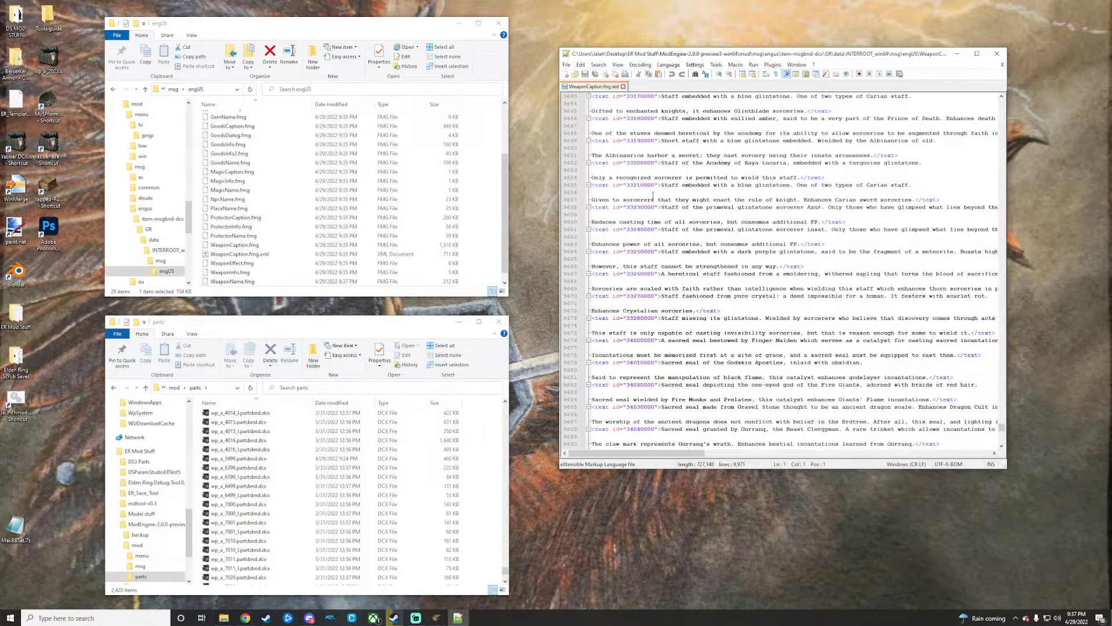
scroll(652, 195, "up", 8)
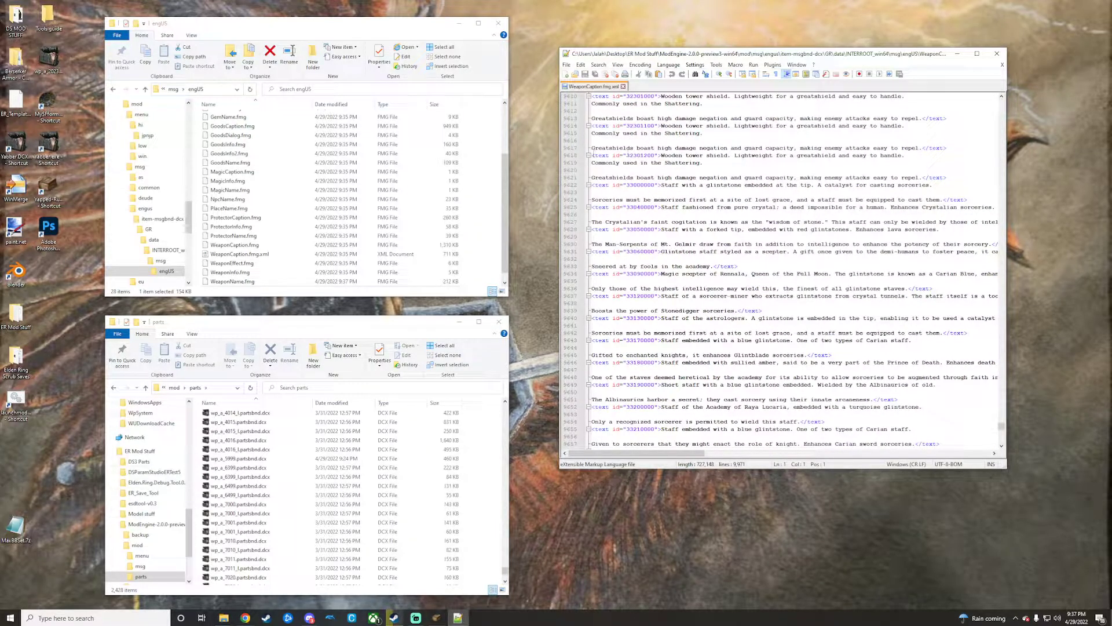
double_click(600, 155)
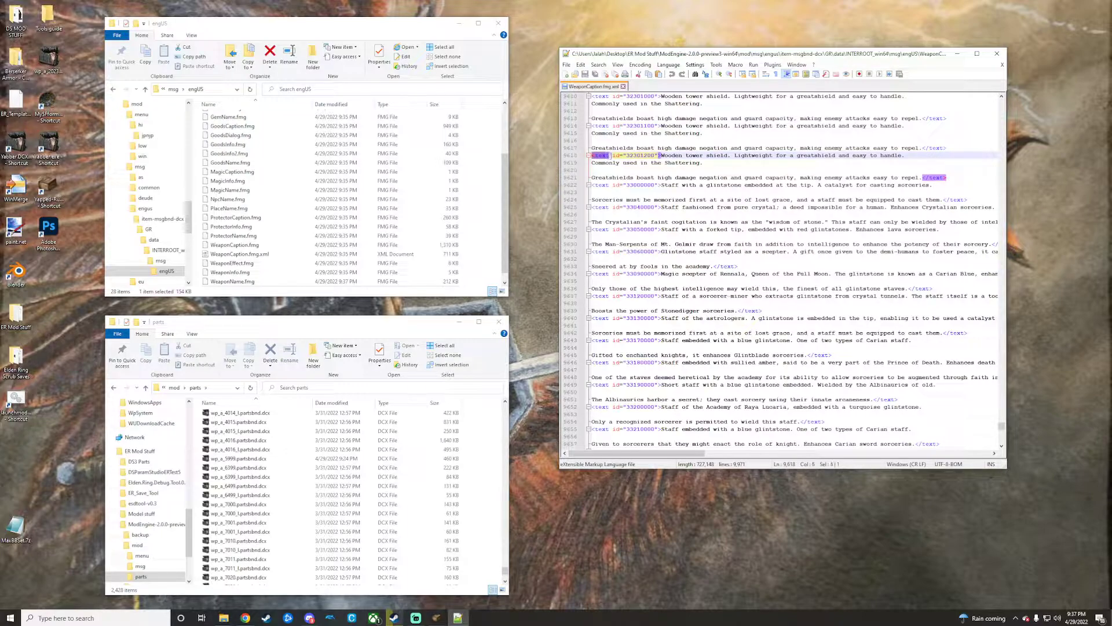
left_click_drag(592, 155, 948, 177)
key("ctrl+c")
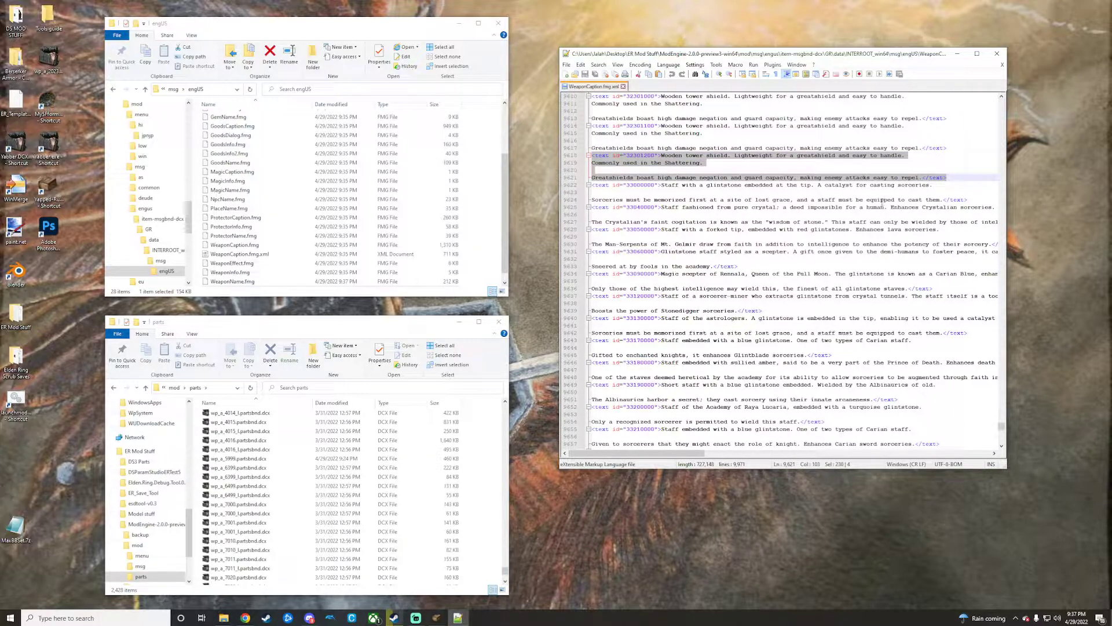
left_click(953, 178)
key("ctrl+v")
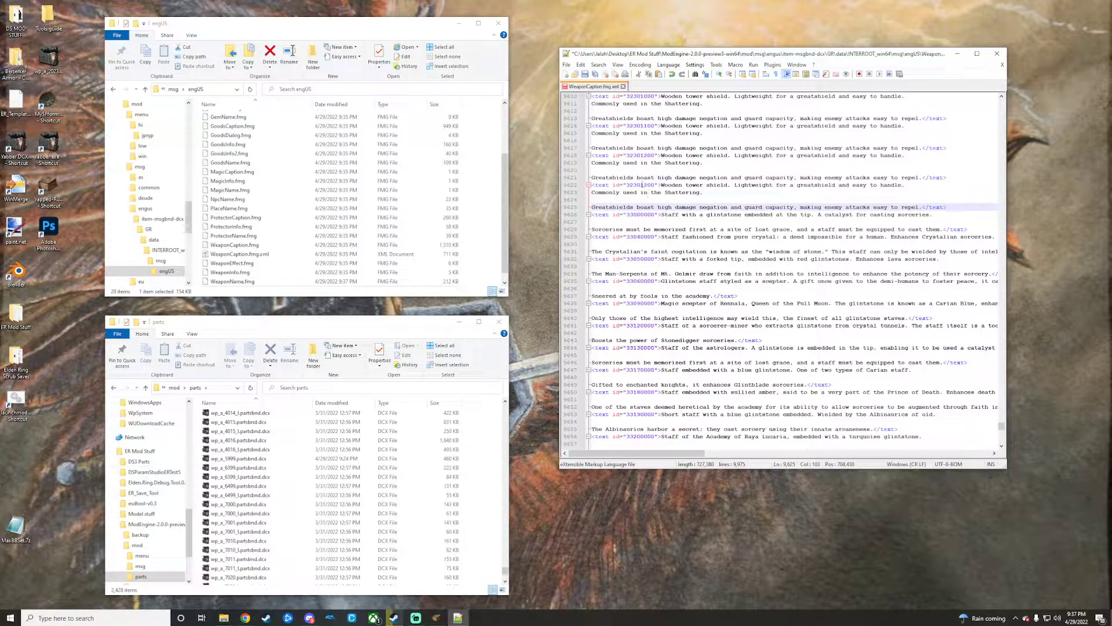
Step: Set the duplicated caption entry's id to 32302000
left_click_drag(647, 185, 644, 184)
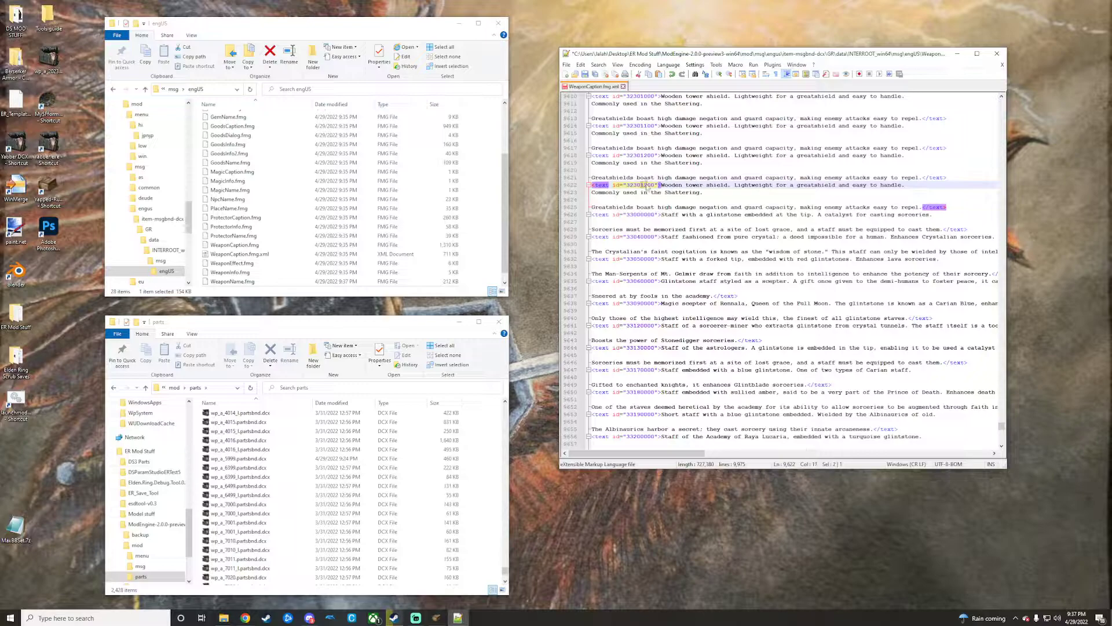
type("20")
left_click(683, 184)
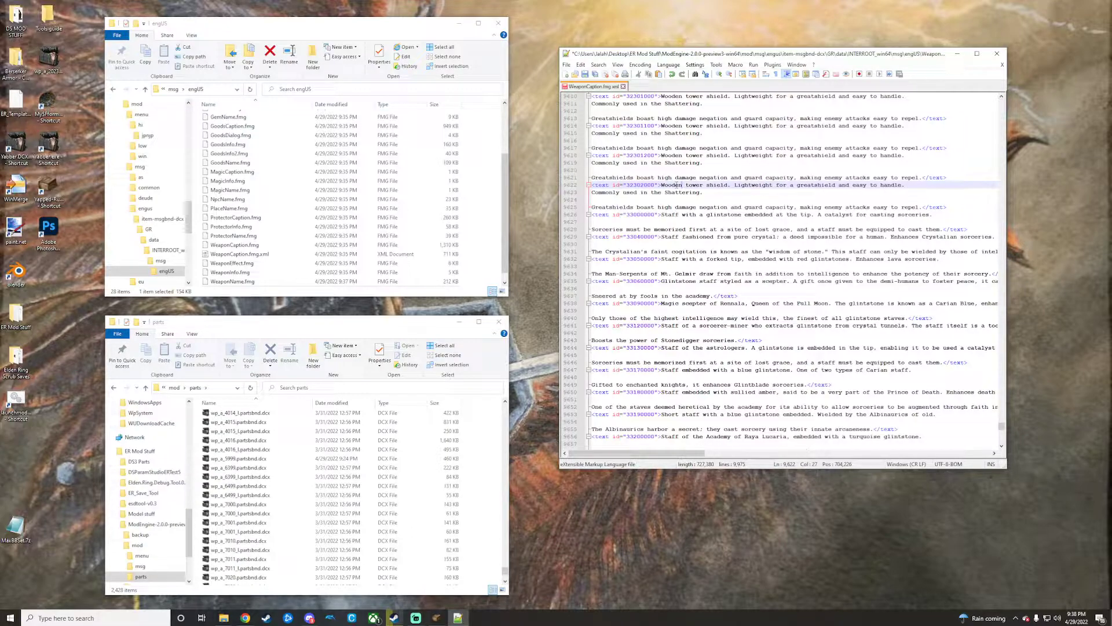
Step: Switch to the browser, search for "crest shield dark souls" in a new tab, and open the Dark Souls Wiki page's in-game description
left_click(246, 618)
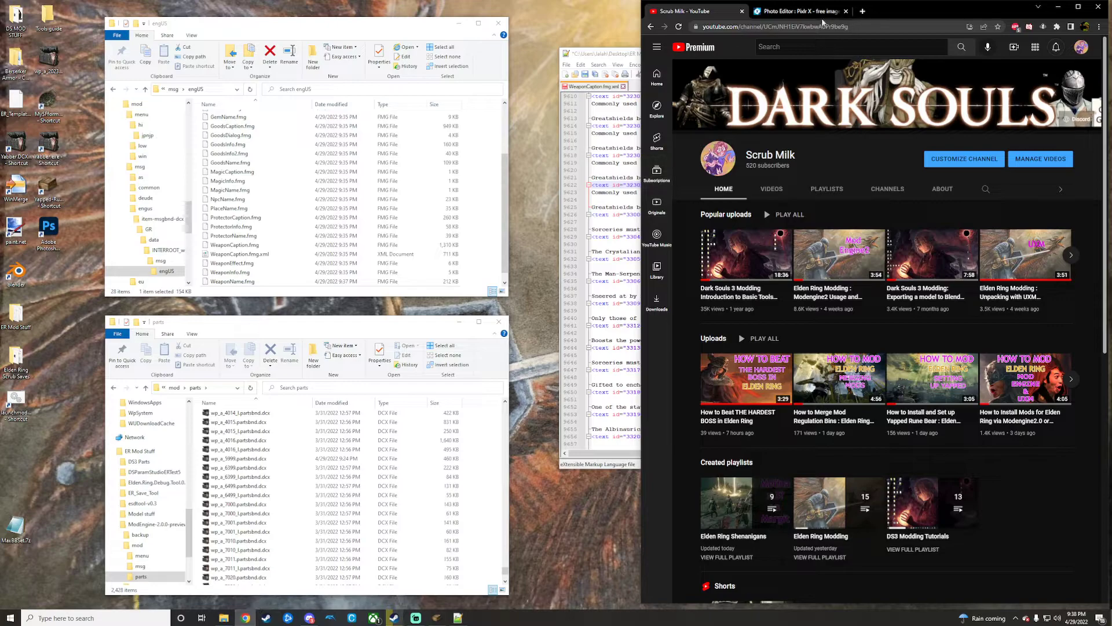
left_click(863, 11)
type("crest shield dark souls")
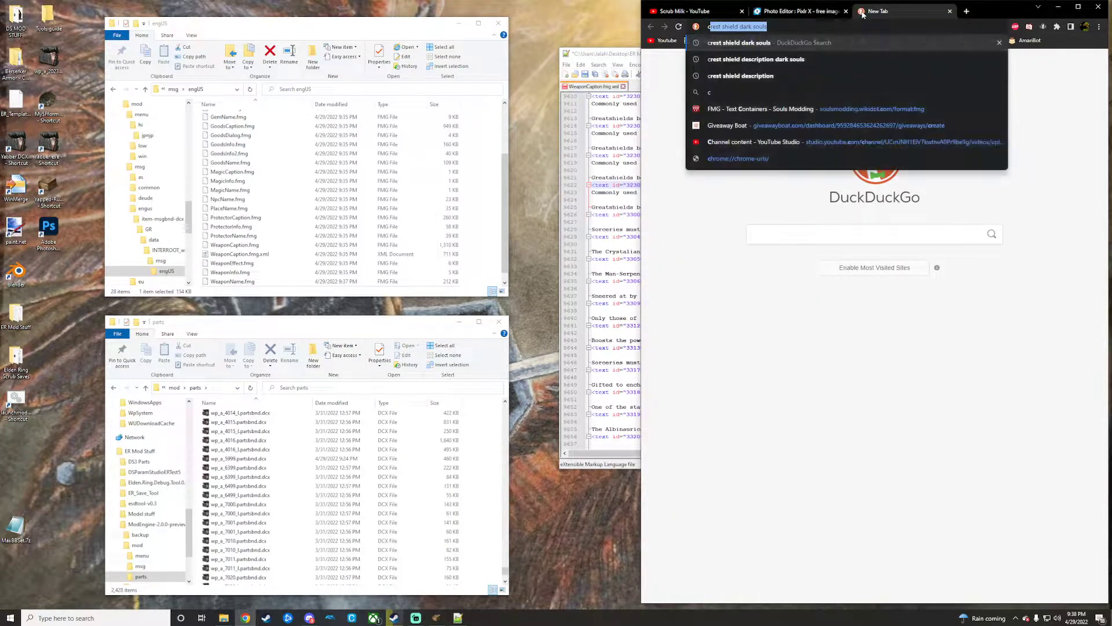
key("Return")
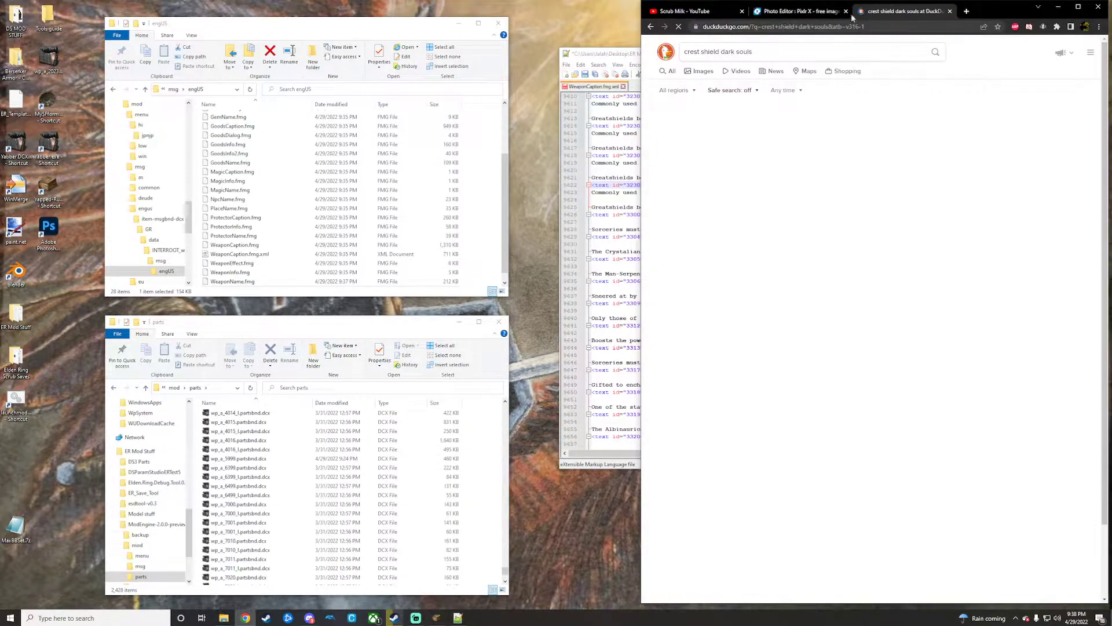
left_click(712, 131)
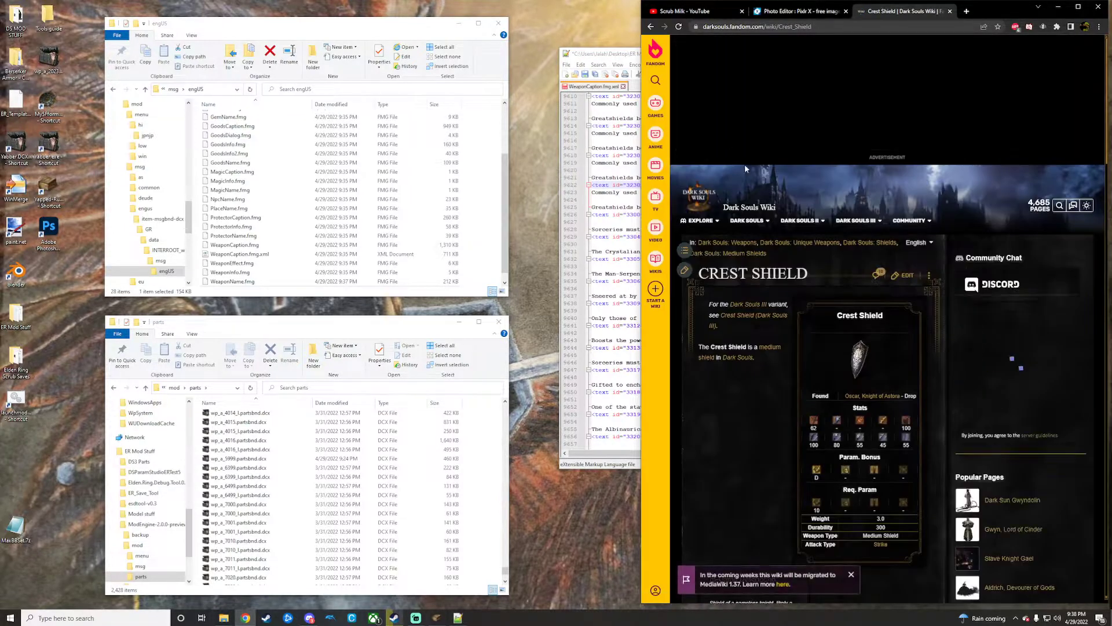
scroll(766, 286, "down", 1)
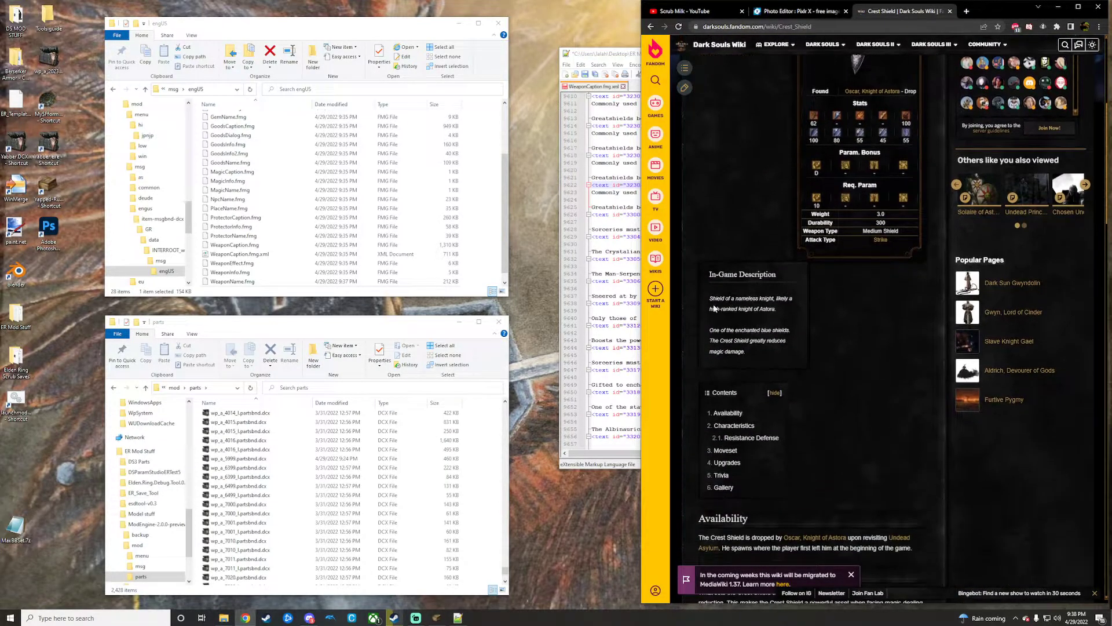
Step: Replace the new entry's opening two lines with the wiki text "Shield of a nameless knight, likely a high-ranked knight of Astora."
left_click_drag(708, 298, 779, 310)
key("ctrl+c")
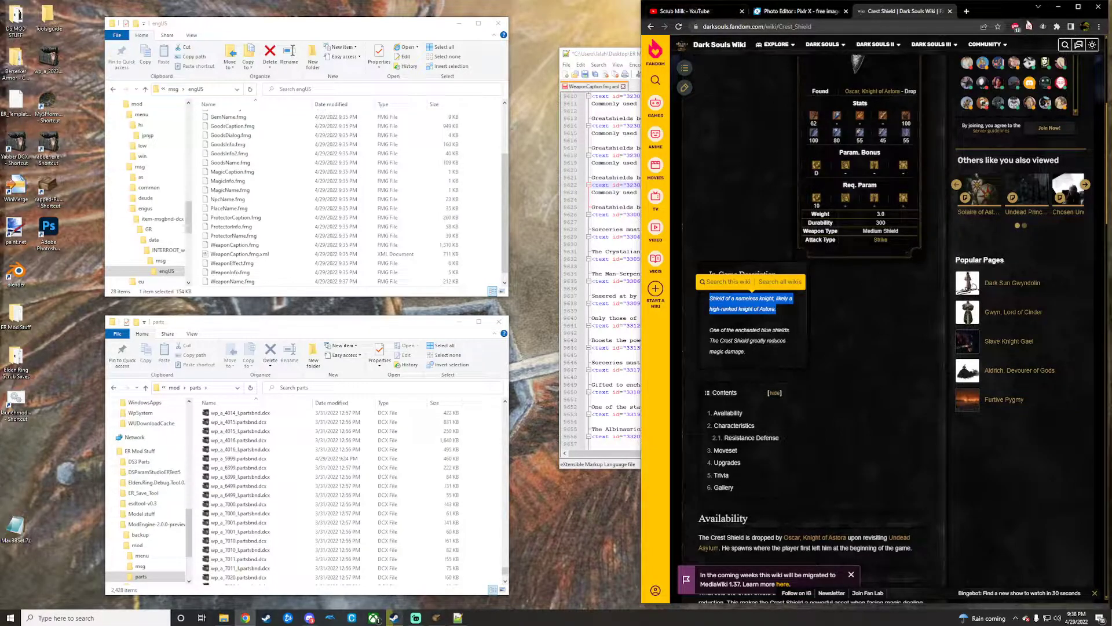
left_click(1057, 9)
left_click_drag(661, 184, 904, 190)
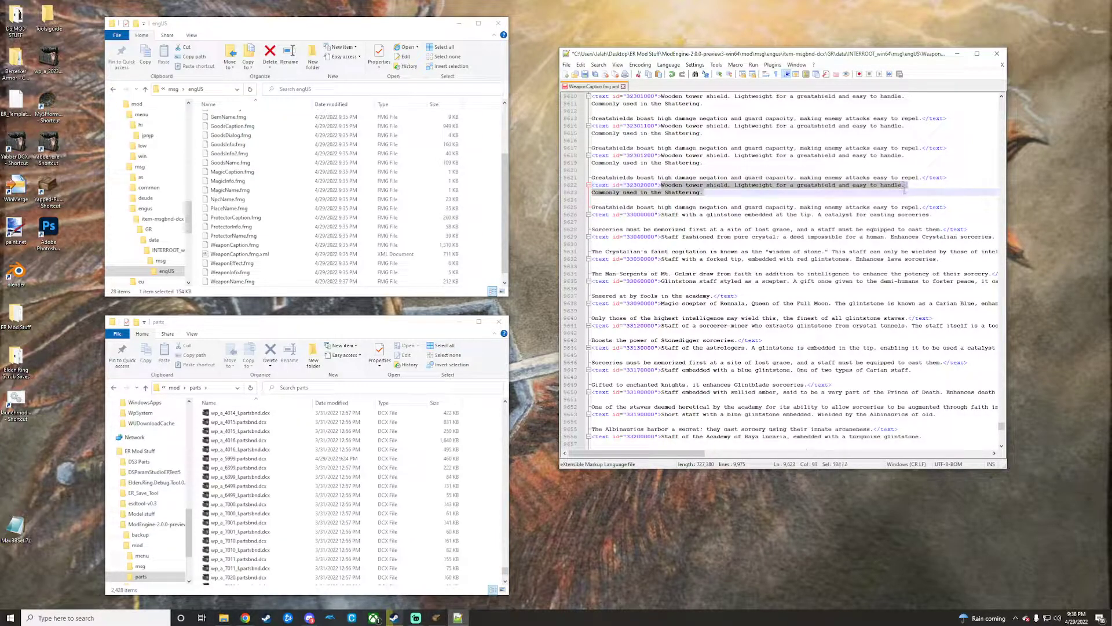
key("ctrl+v")
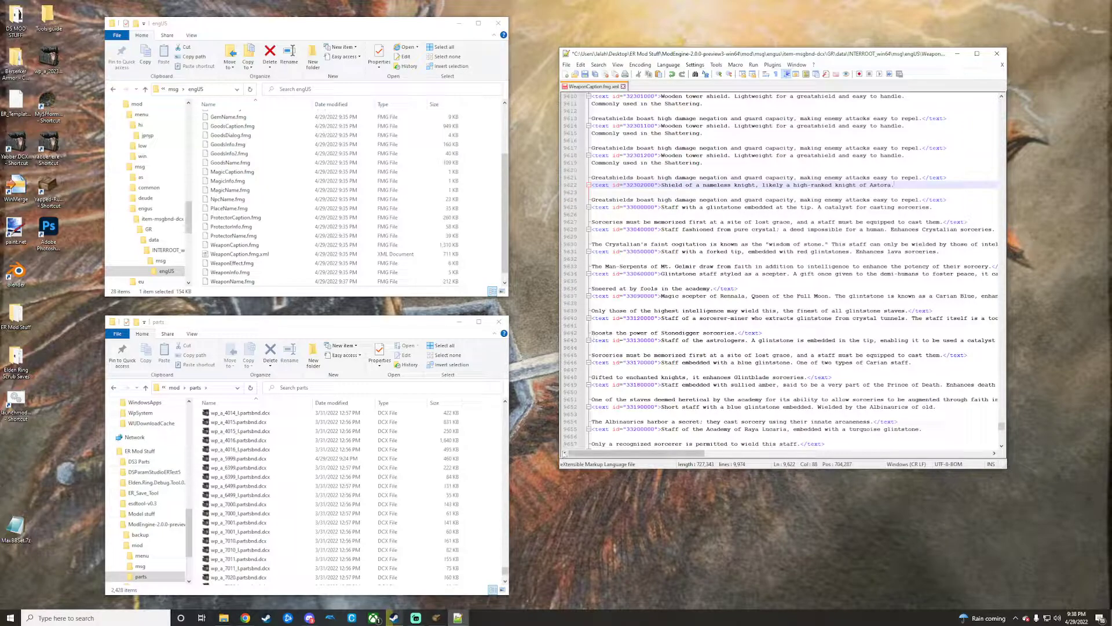
Step: Replace the new entry's last sentence with the wiki text "One of the enchanted blue shields. The Crest Shield greatly reduces magic damage."
left_click(245, 618)
left_click_drag(710, 330, 764, 352)
key("ctrl+c")
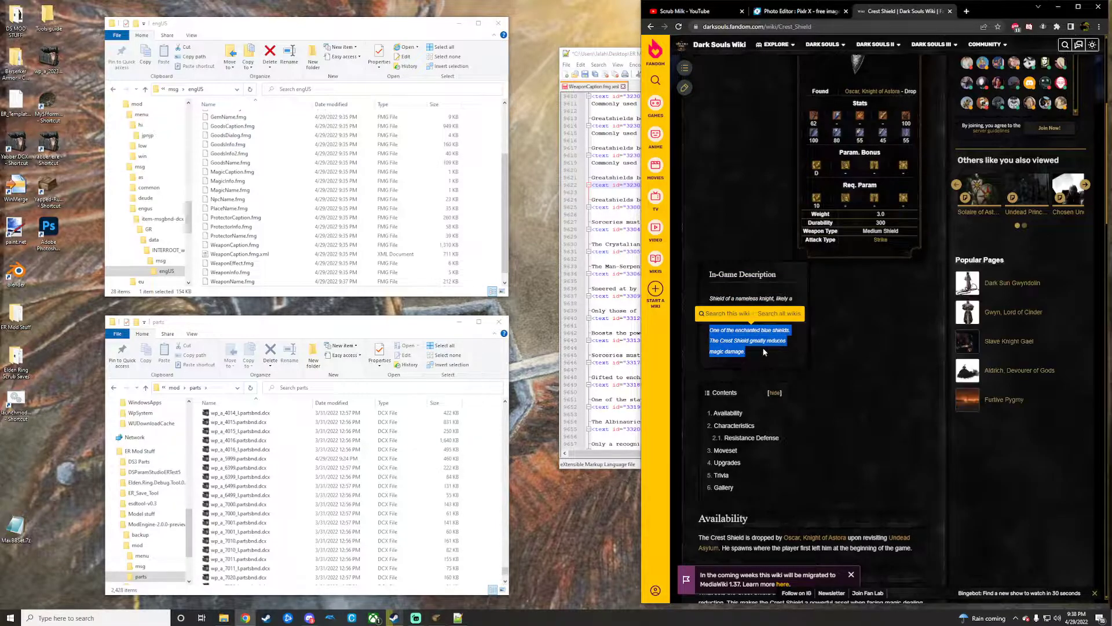
key("alt+Tab")
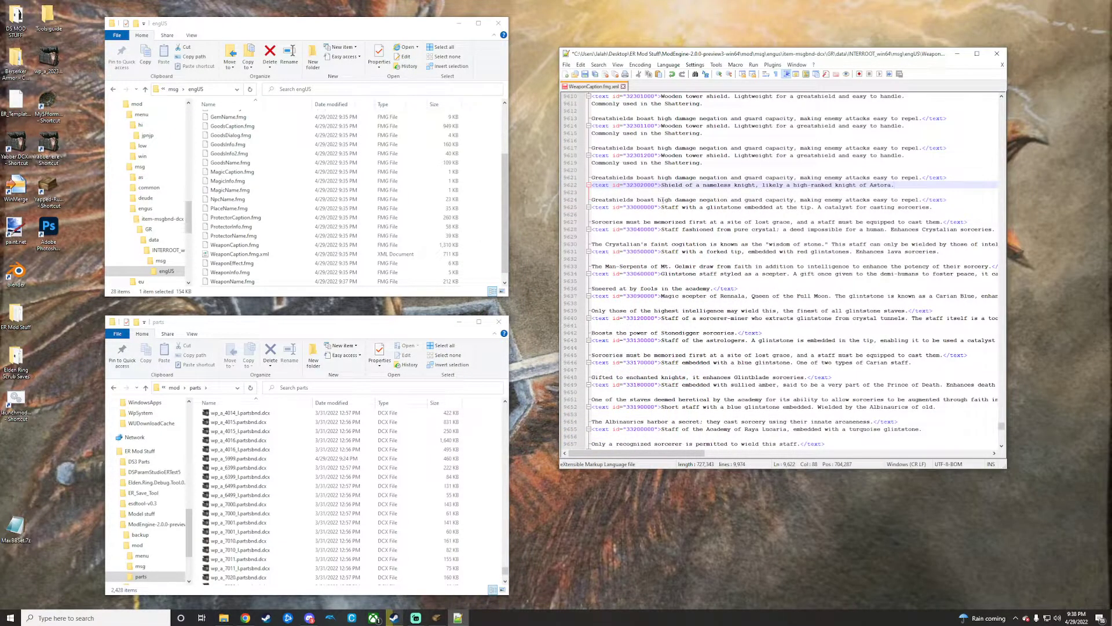
left_click_drag(591, 199, 919, 199)
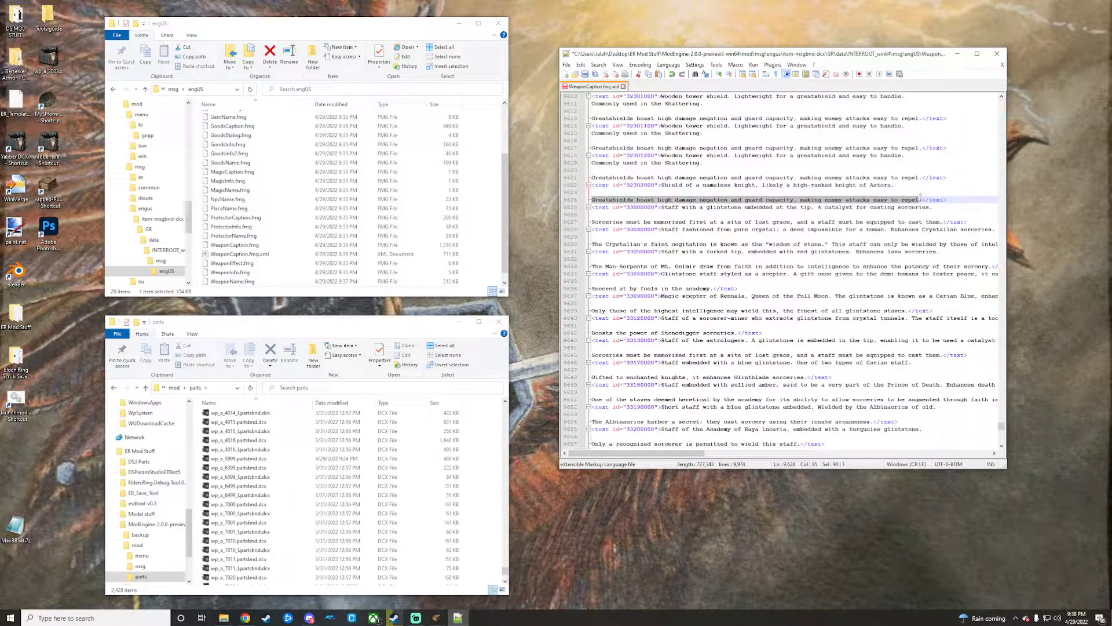
key("ctrl+v")
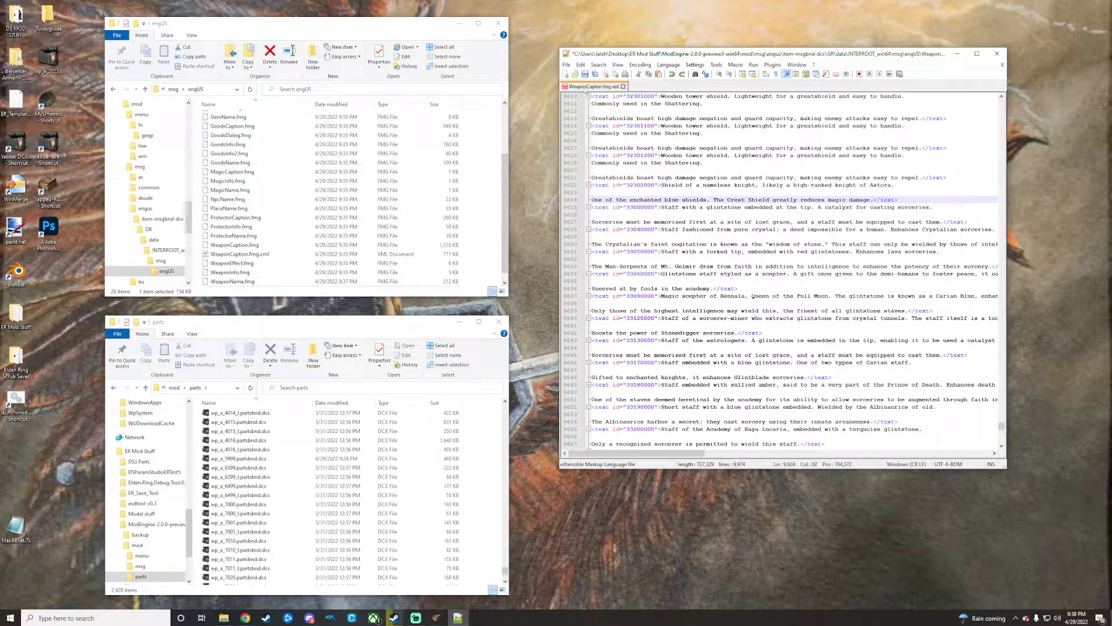
Step: Save WeaponCaption.fmg.xml and close Notepad++
left_click(566, 64)
left_click(638, 123)
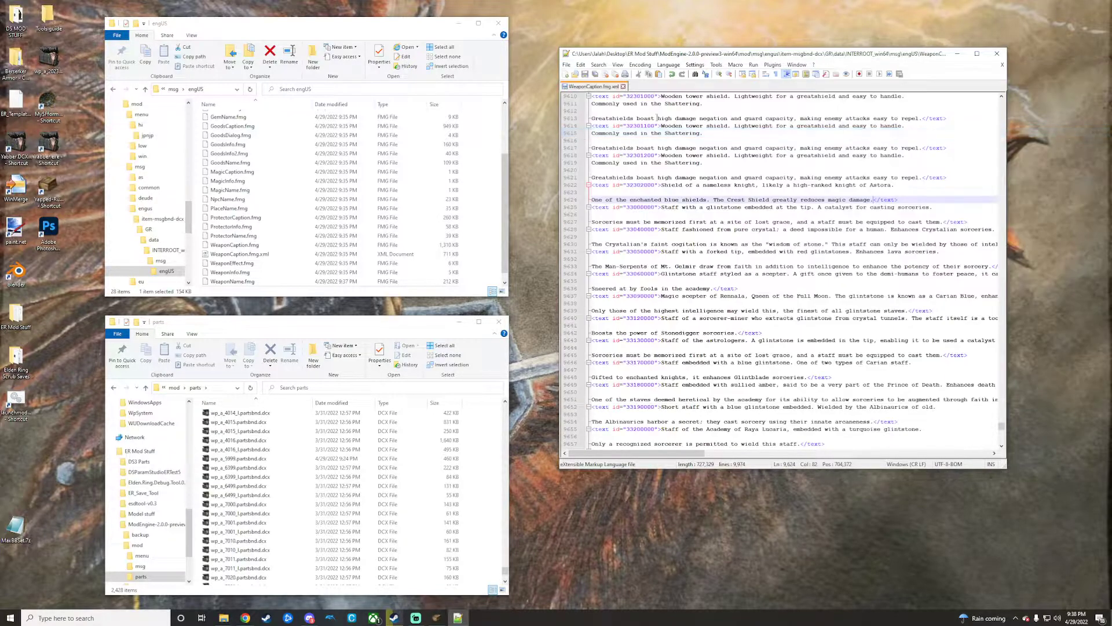
left_click(997, 54)
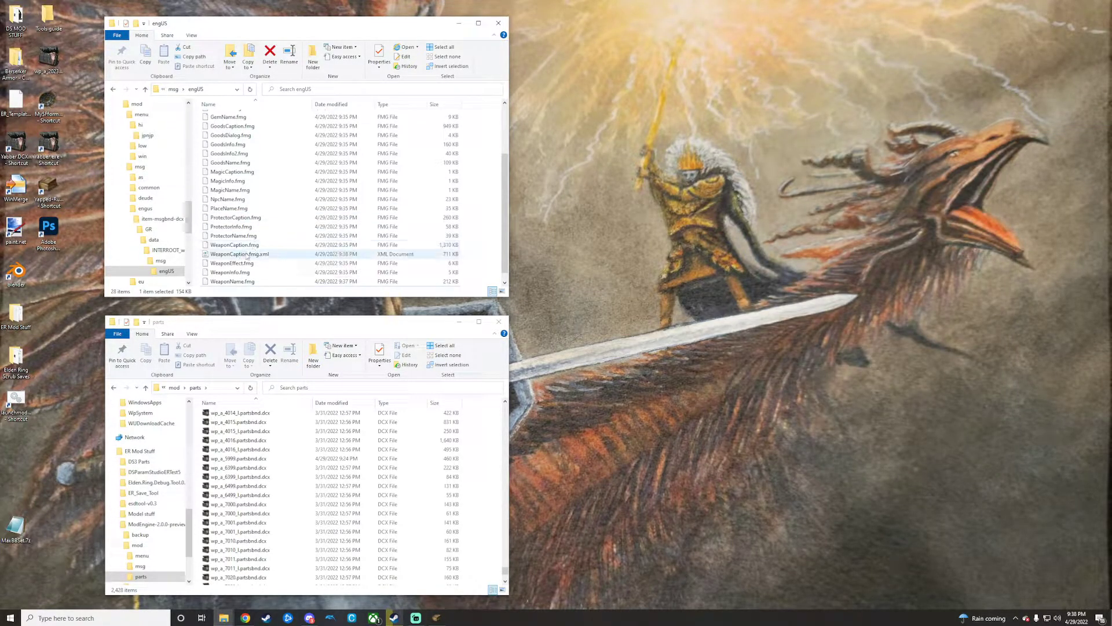
Step: Delete the original WeaponCaption.fmg and rebuild it from WeaponCaption.fmg.xml with Yabber
right_click(249, 245)
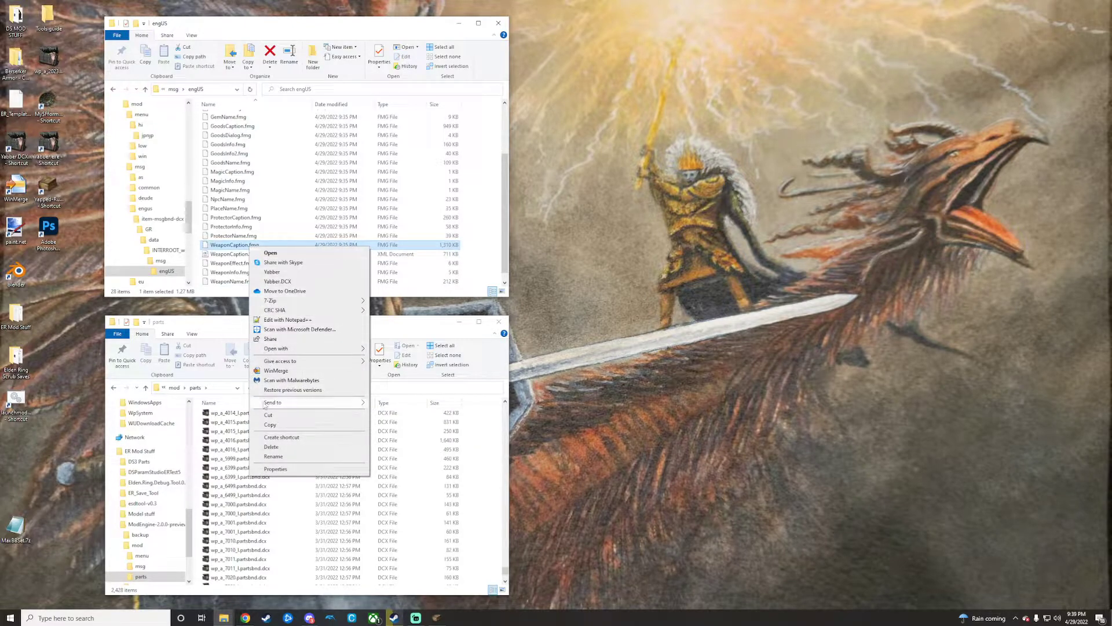
left_click(271, 446)
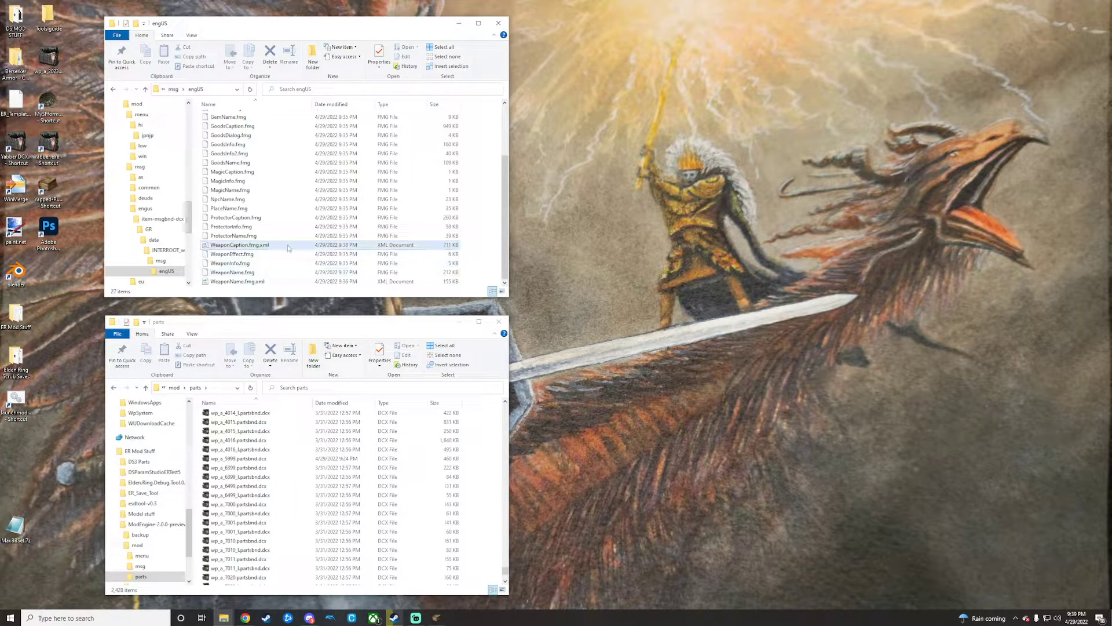
left_click_drag(287, 248, 49, 145)
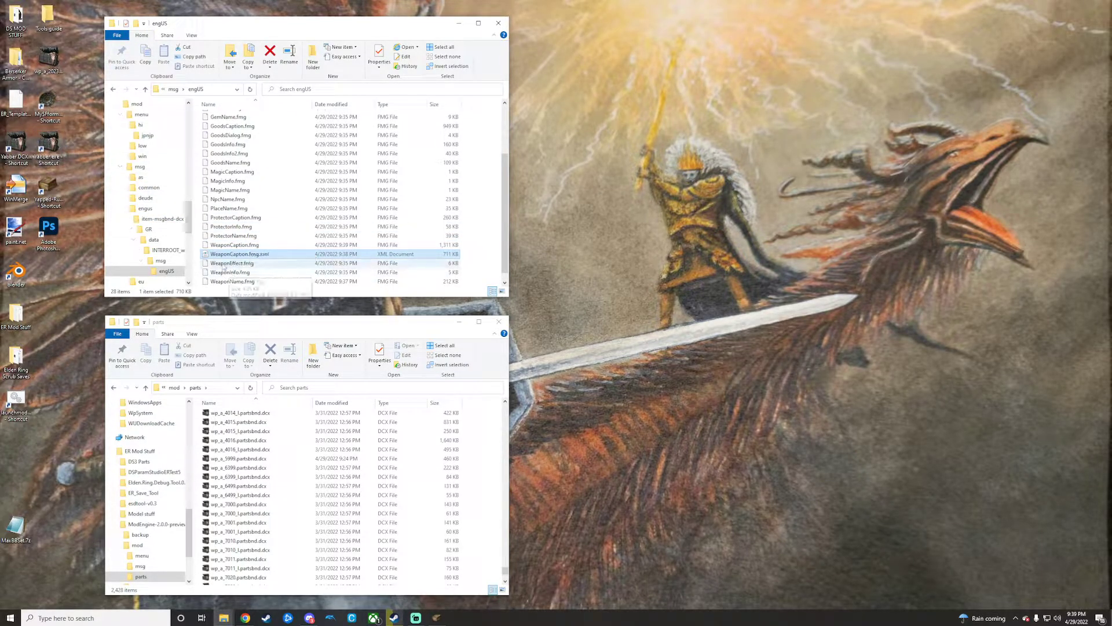
Step: Delete the original item.msgbnd.dcx in the engus folder and rebuild it from the item-msgbnd-dcx folder with Yabber
scroll(237, 254, "down", 1)
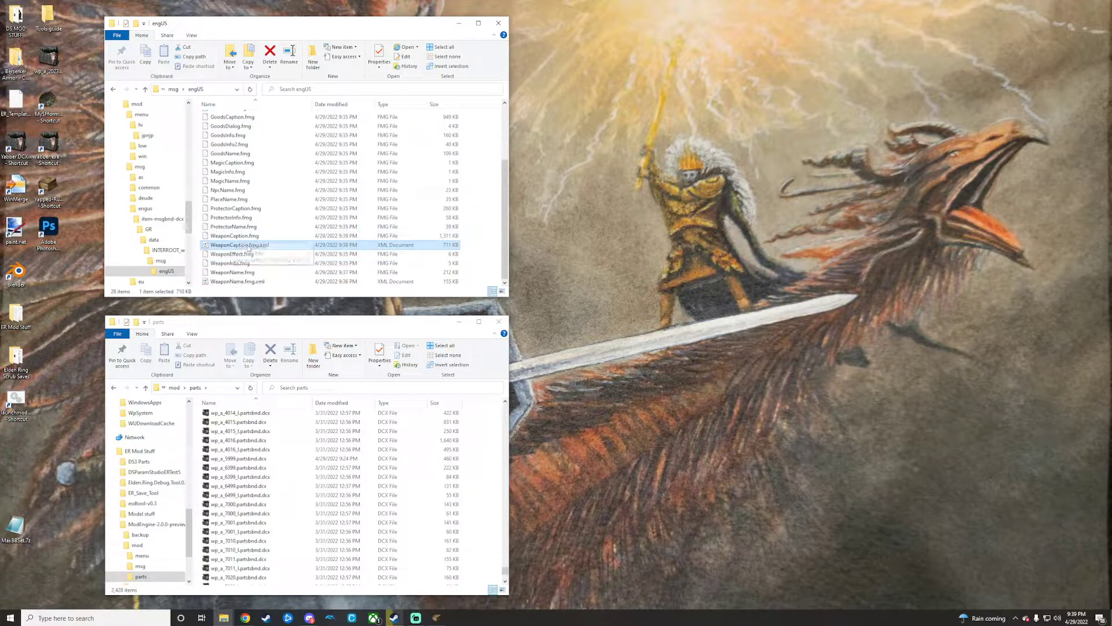
left_click(113, 89)
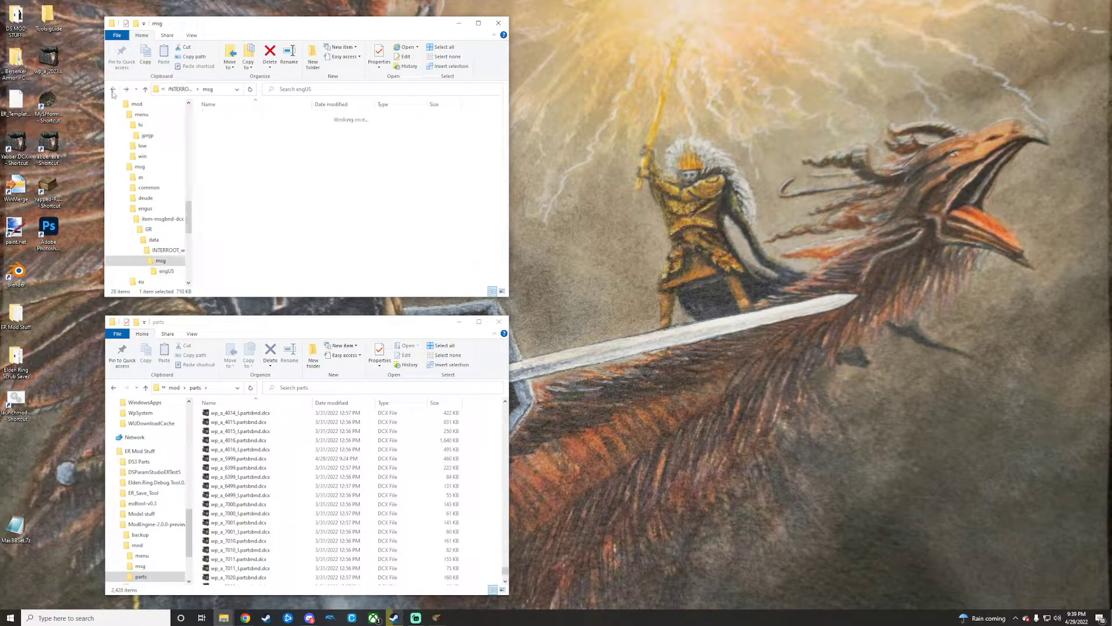
left_click(113, 89)
left_click(113, 90)
left_click(113, 90)
left_click(113, 89)
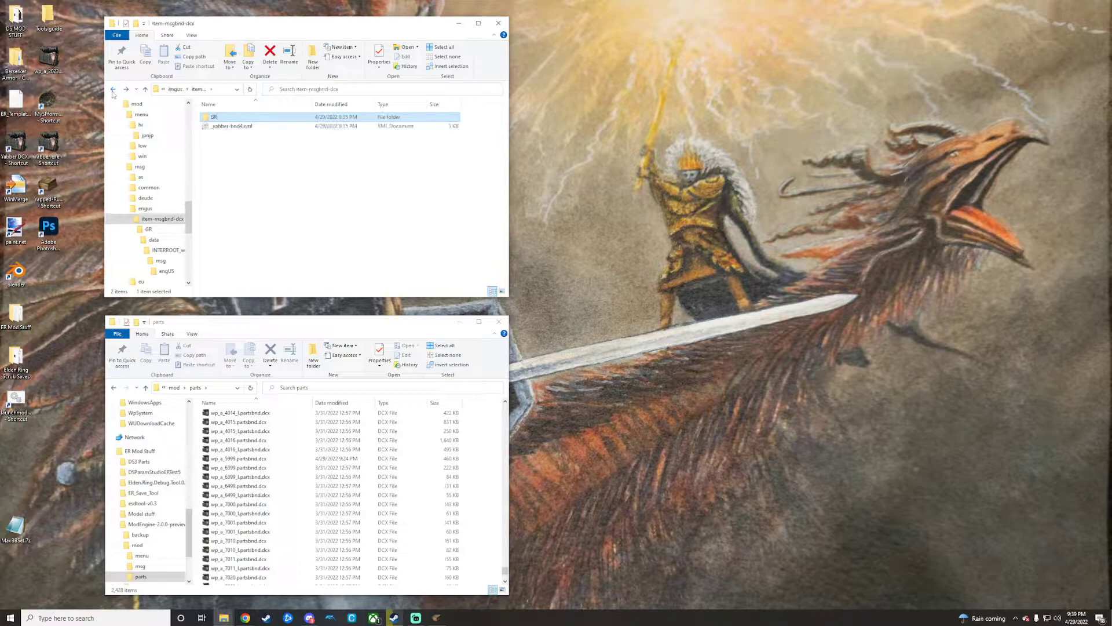
left_click(113, 90)
left_click(233, 126)
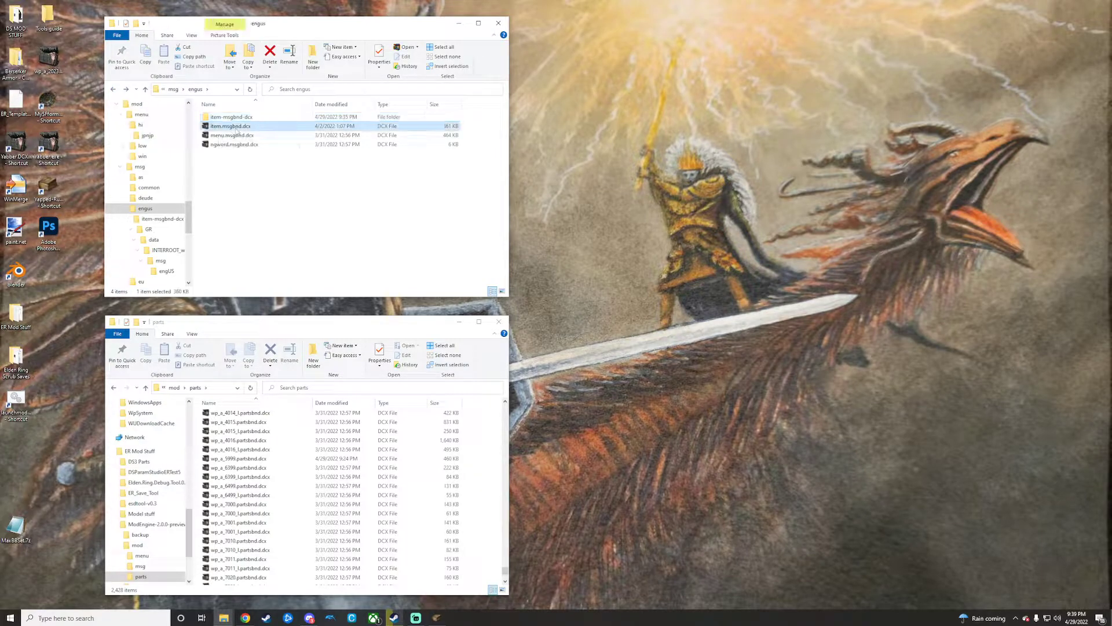
right_click(235, 128)
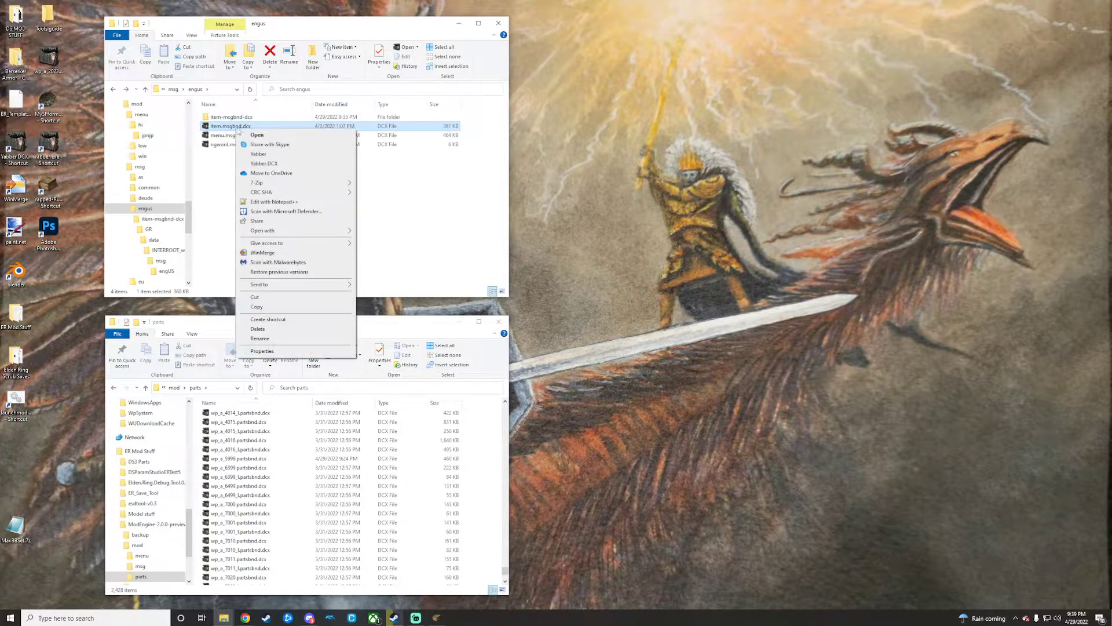
left_click(270, 330)
left_click_drag(270, 119, 62, 149)
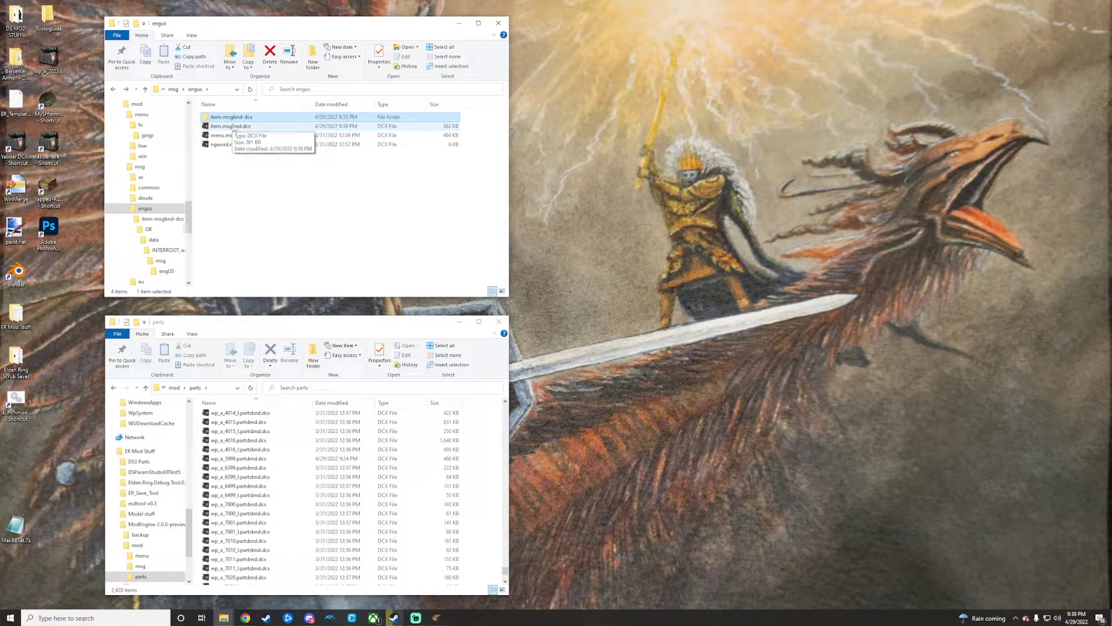
left_click(114, 95)
left_click(114, 91)
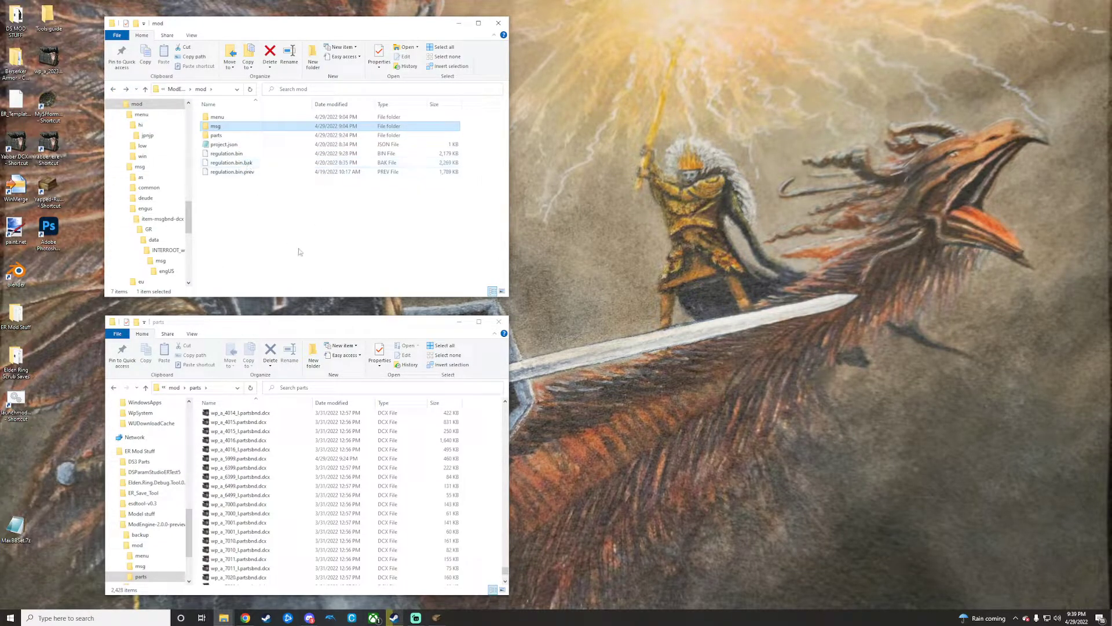
Step: Switch to Yapped, set iconId to 361 on the Crest Shield weapon row, and save the params
left_click(437, 619)
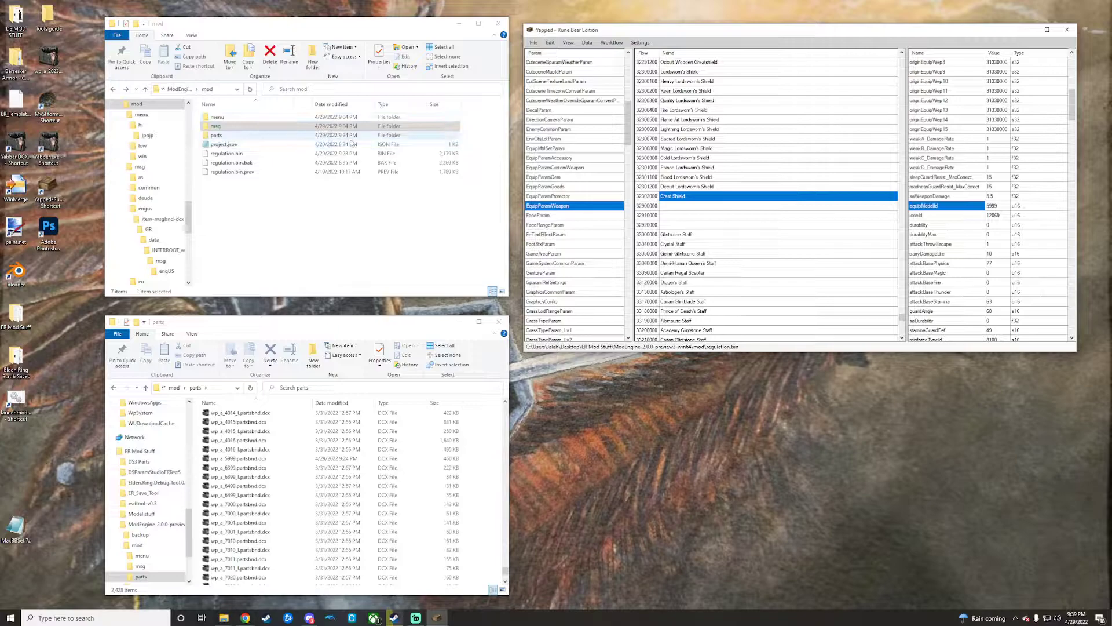
left_click(995, 216)
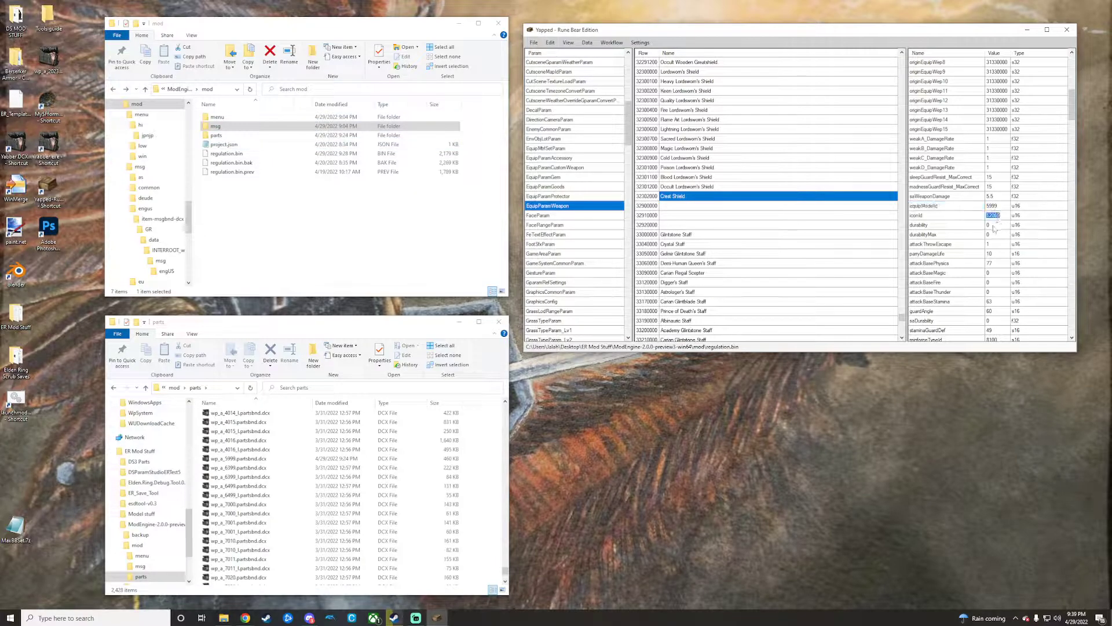
type("361")
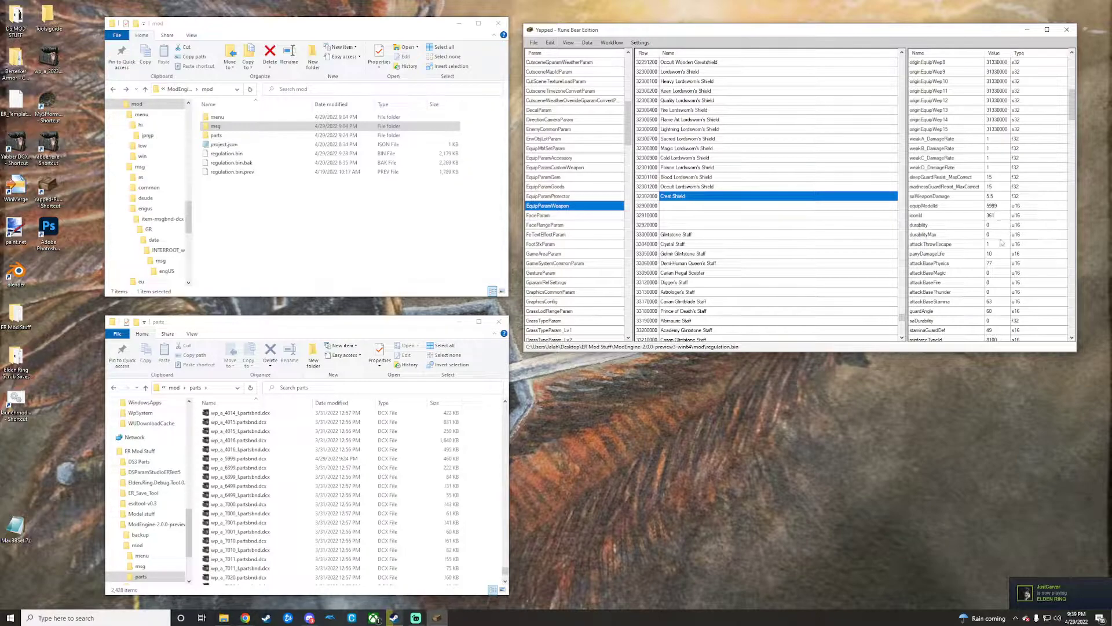
left_click(981, 217)
left_click(534, 43)
left_click(541, 64)
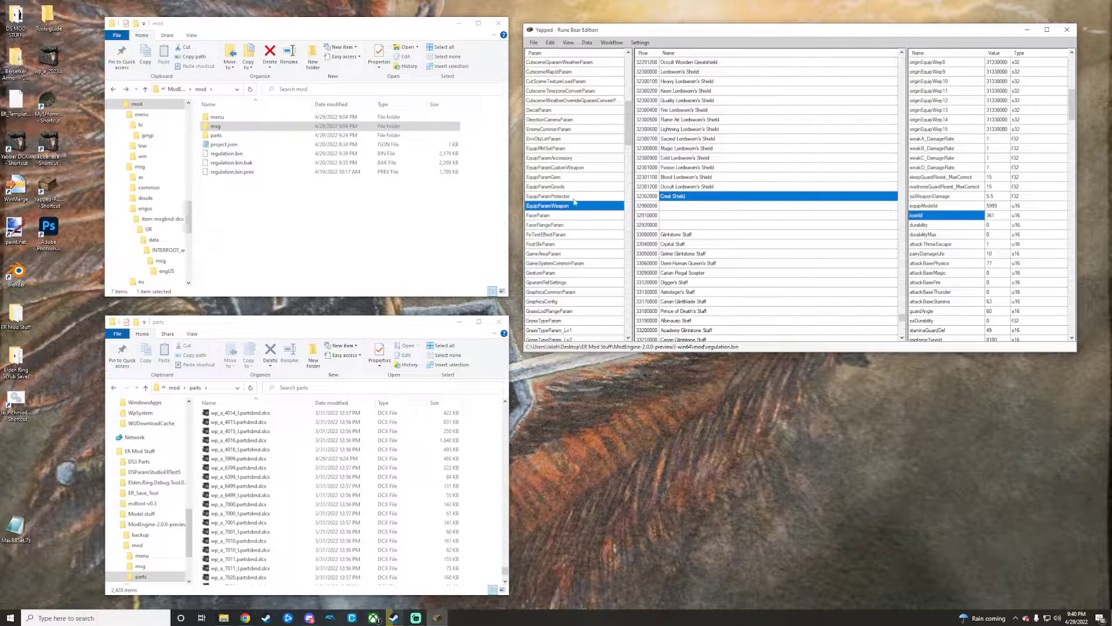
Step: Delete row 100521, [Merchant Kale] Crest Shield, from ShopLineupParam and save the params
scroll(571, 211, "down", 15)
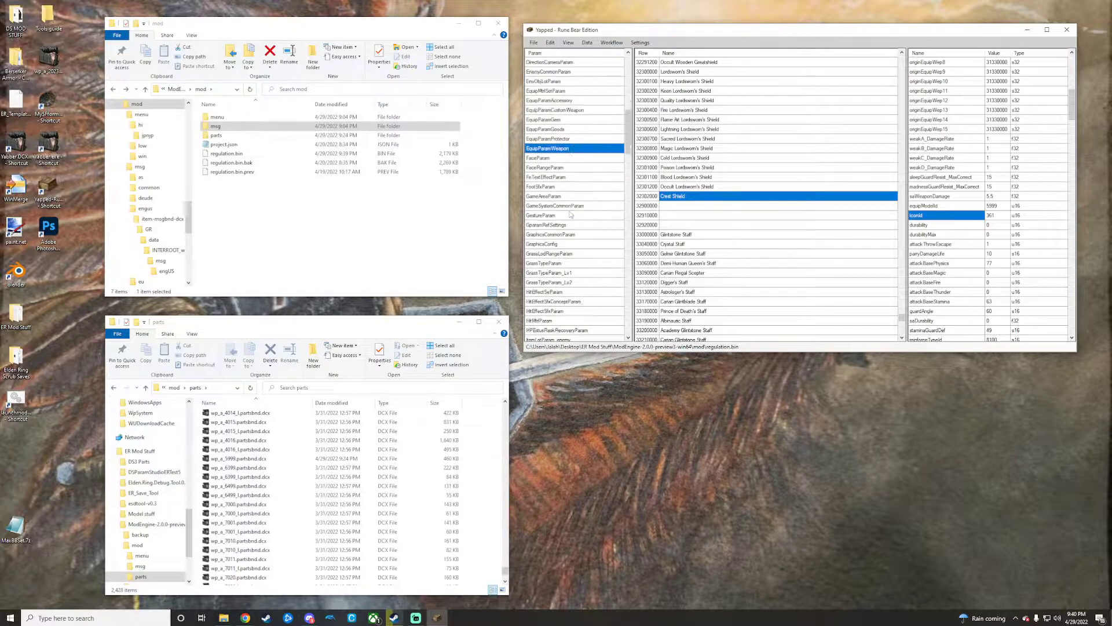
scroll(571, 212, "down", 15)
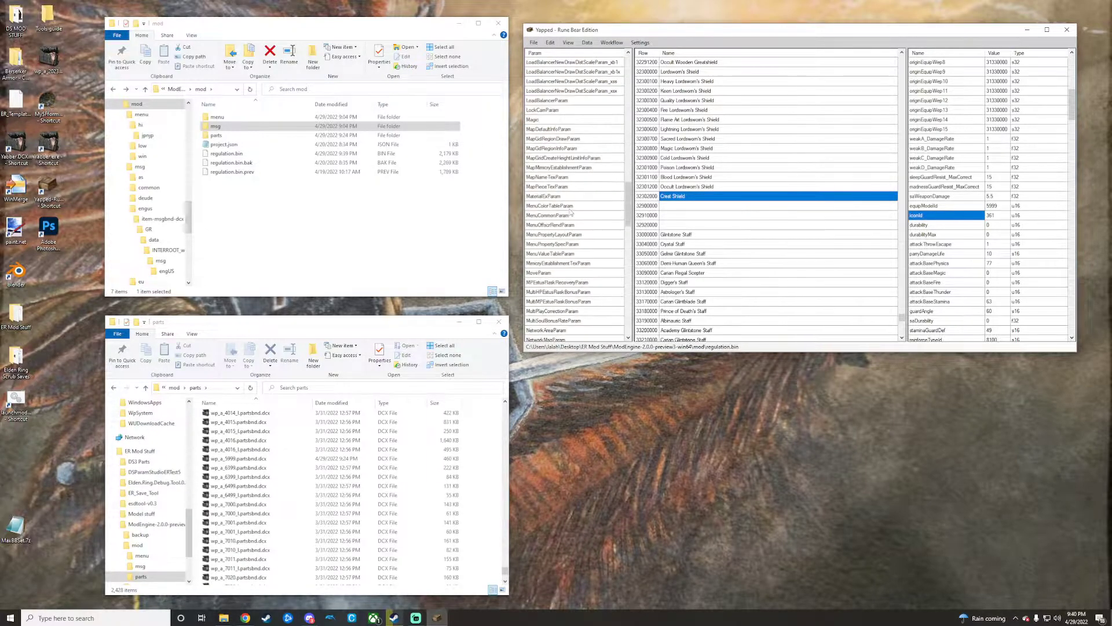
scroll(570, 212, "down", 2)
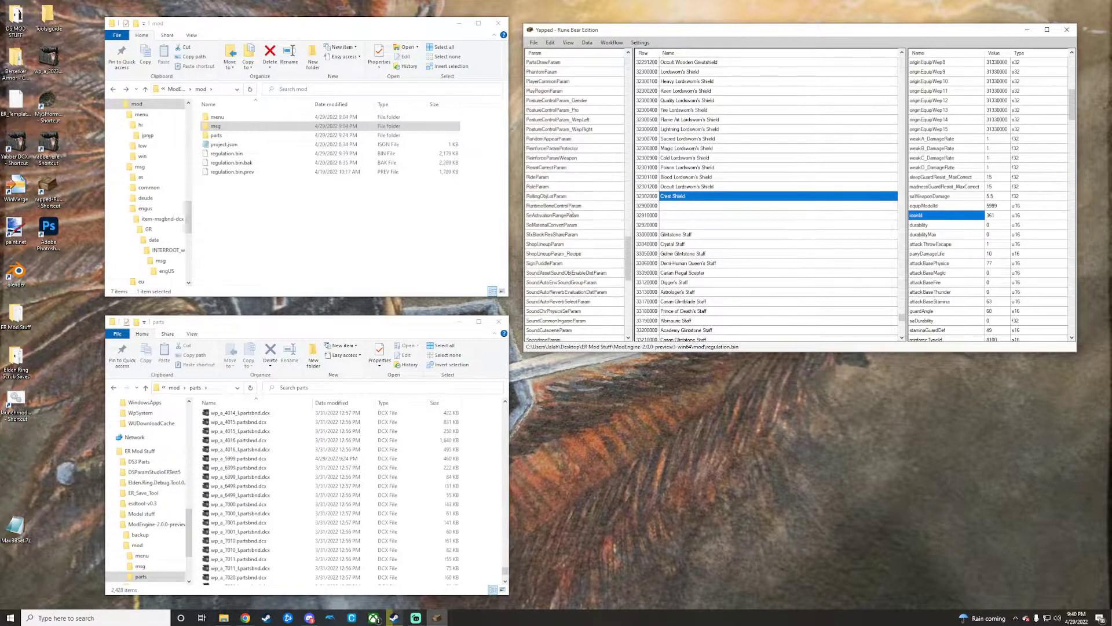
left_click(565, 246)
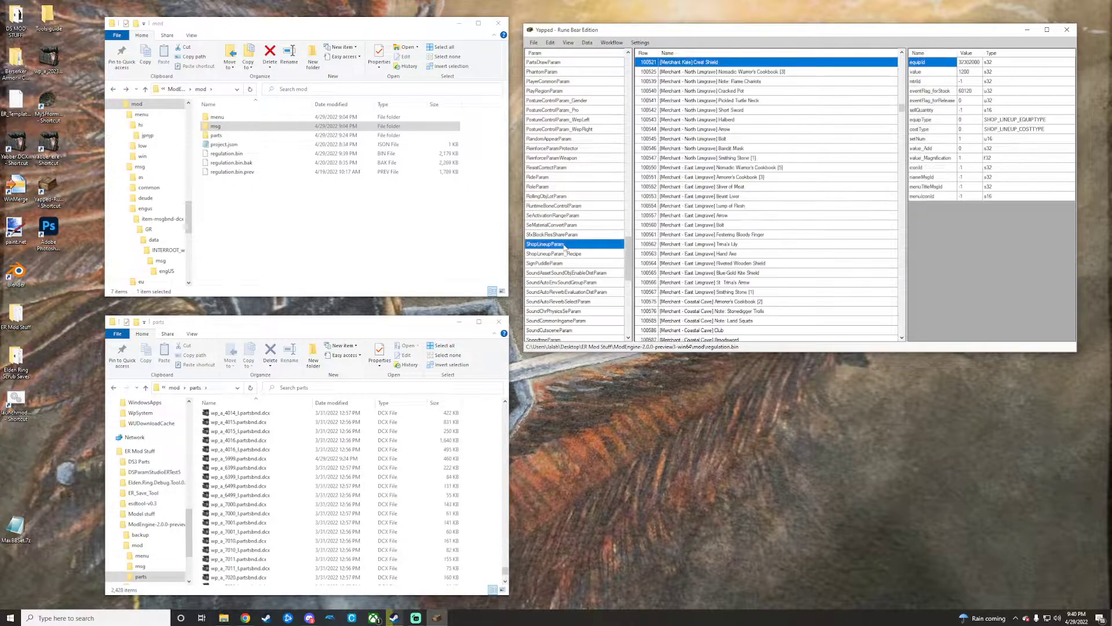
scroll(734, 224, "up", 3)
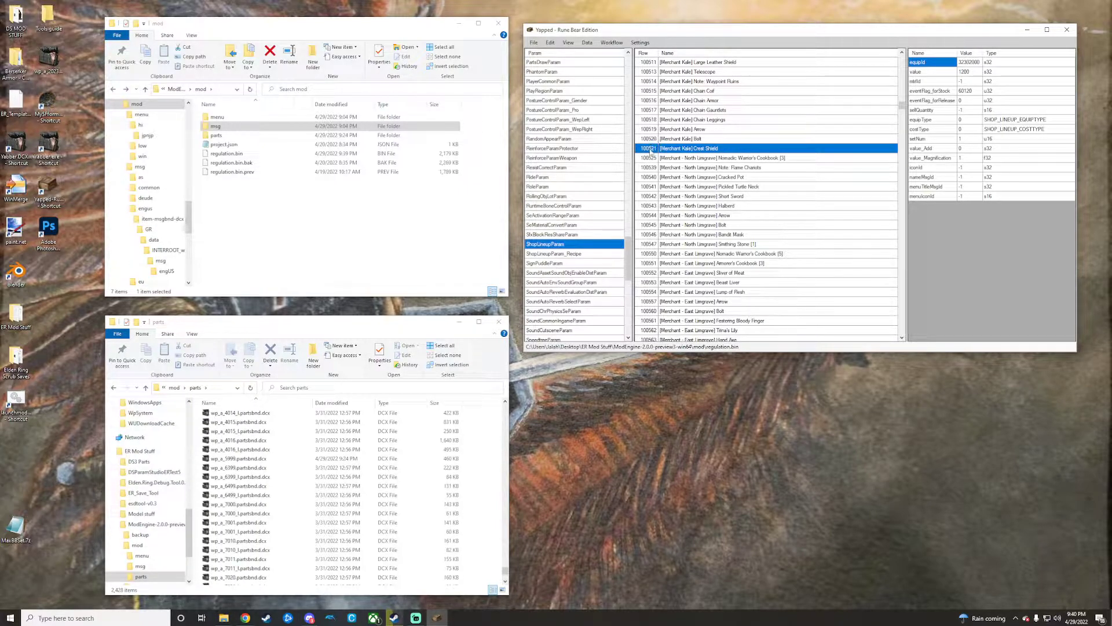
left_click(651, 149)
left_click(550, 43)
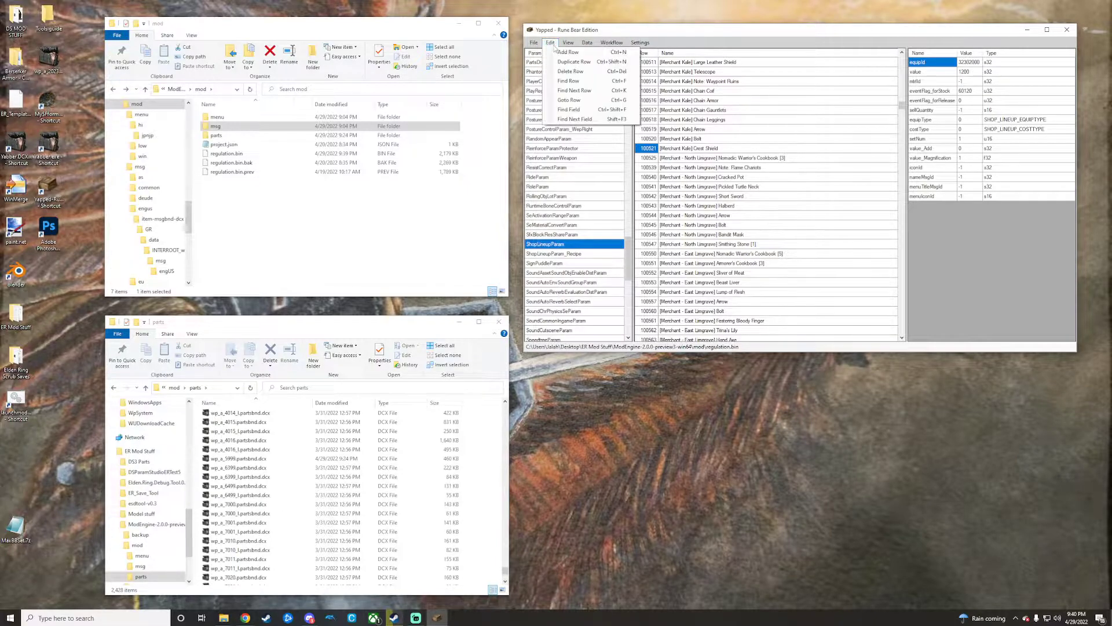
left_click(570, 71)
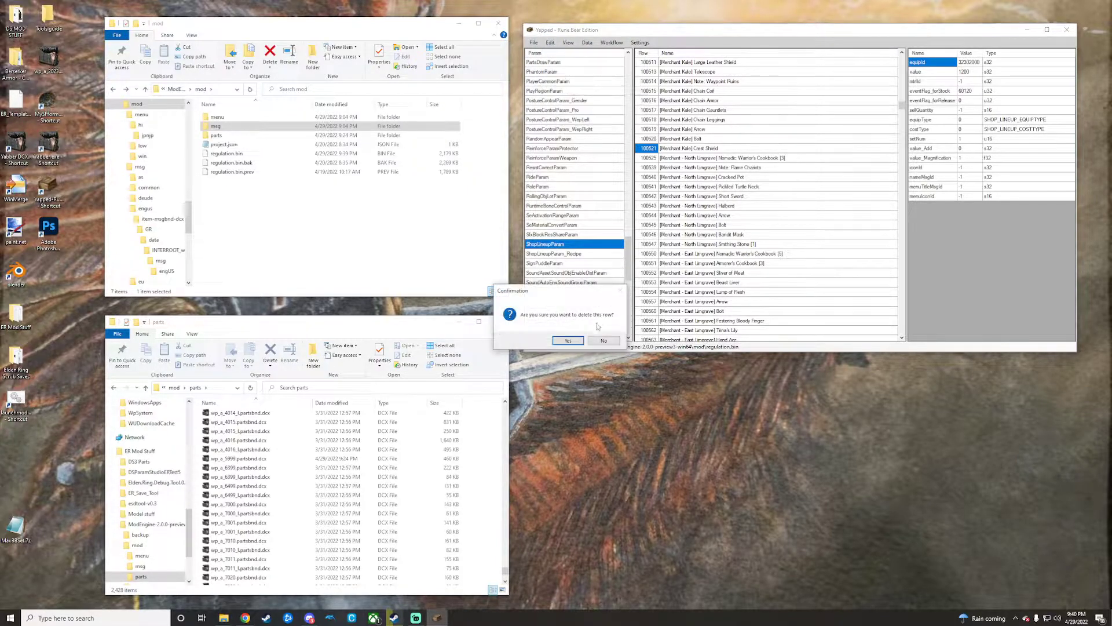
left_click(568, 341)
left_click(534, 43)
left_click(550, 66)
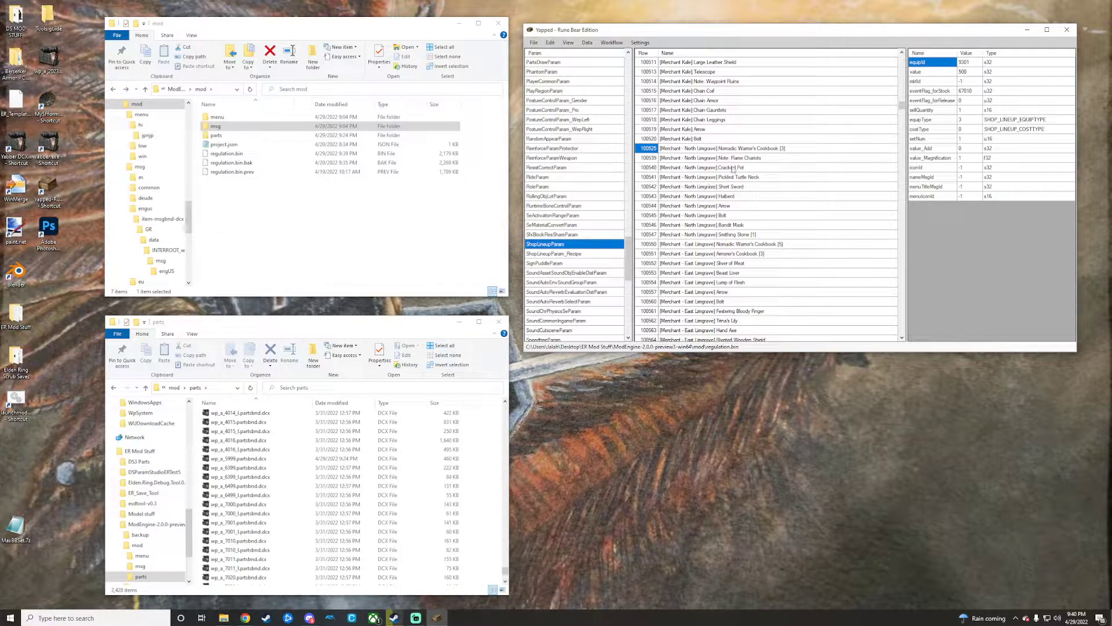
Step: Duplicate the [Merchant Kale] Bolt row as a new shop row with ID 100521 and name "[Merchant Kale] Crest Shield"
scroll(712, 142, "up", 4)
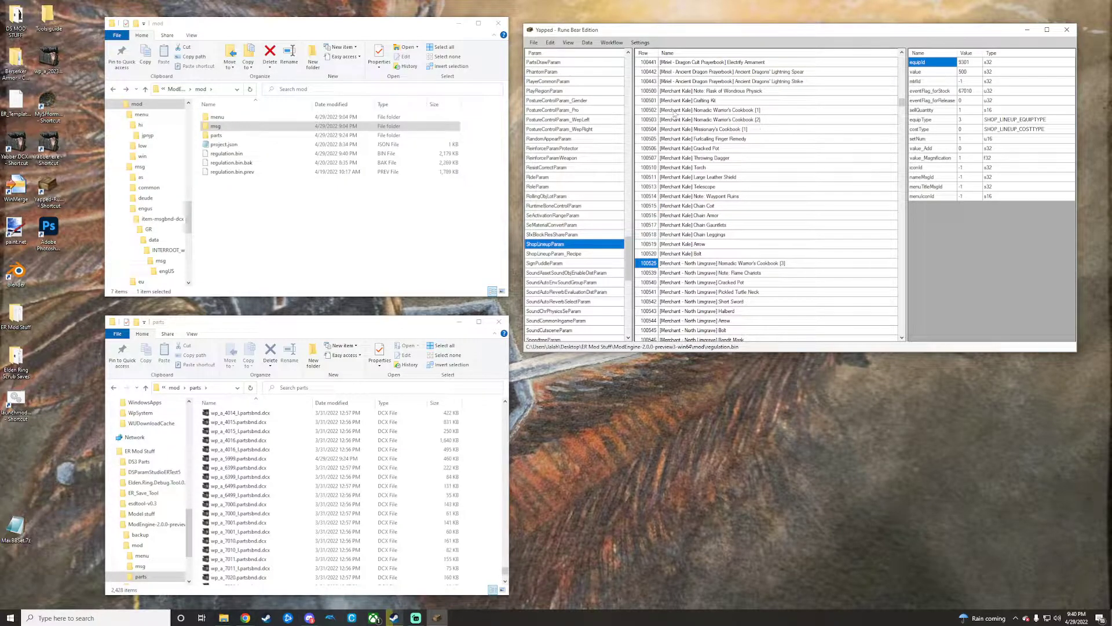
left_click(651, 254)
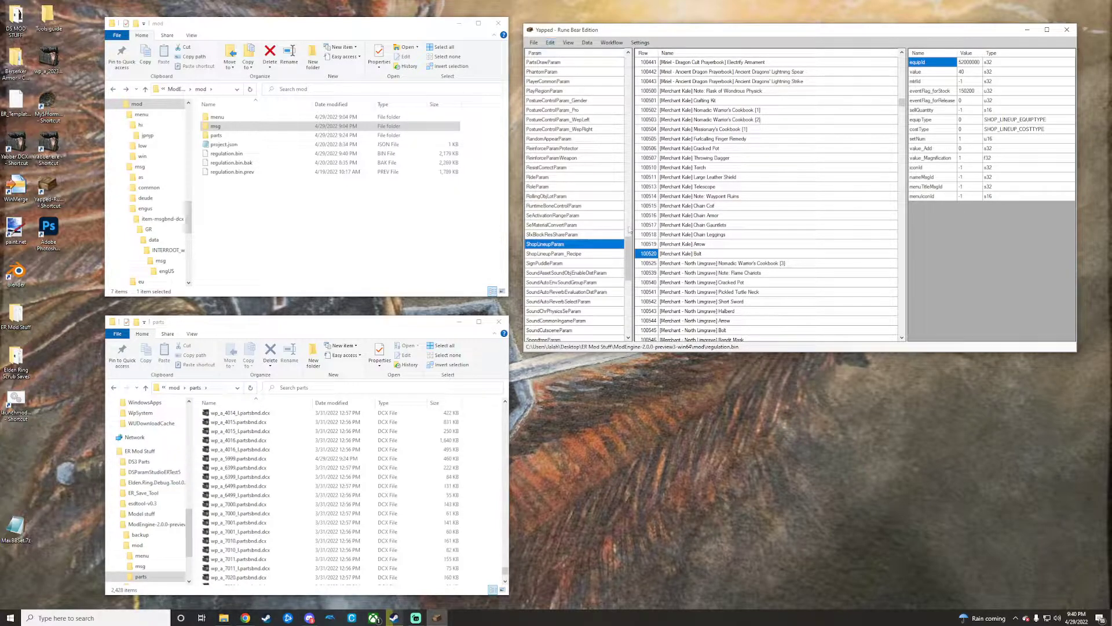
left_click(556, 45)
left_click(572, 62)
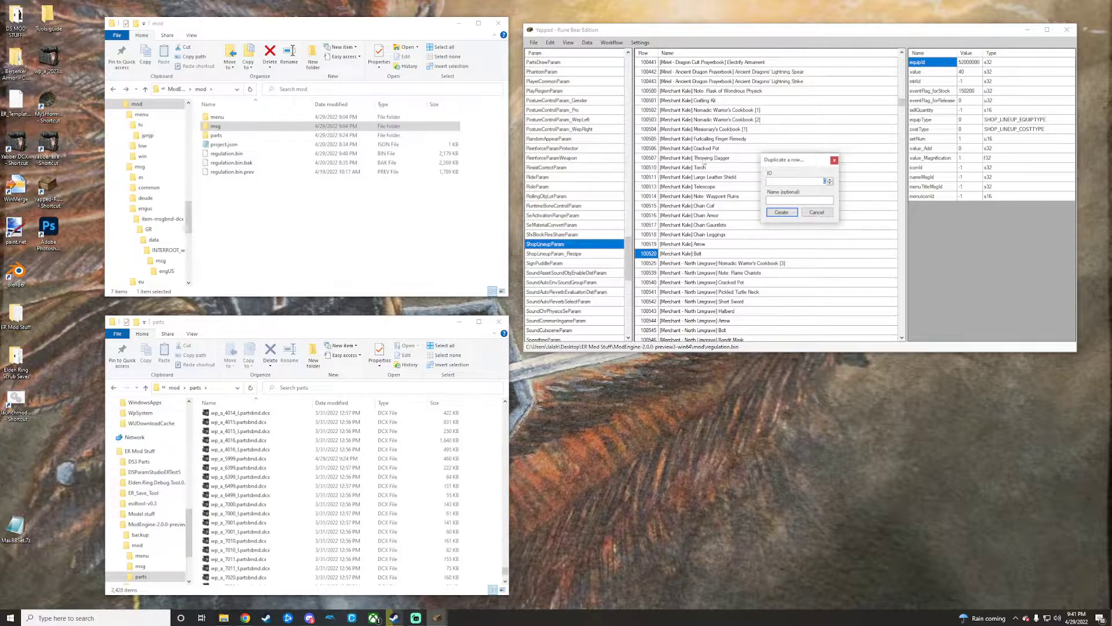
type("100520")
type("Cry")
type("st Shiel")
type("d")
left_click(782, 212)
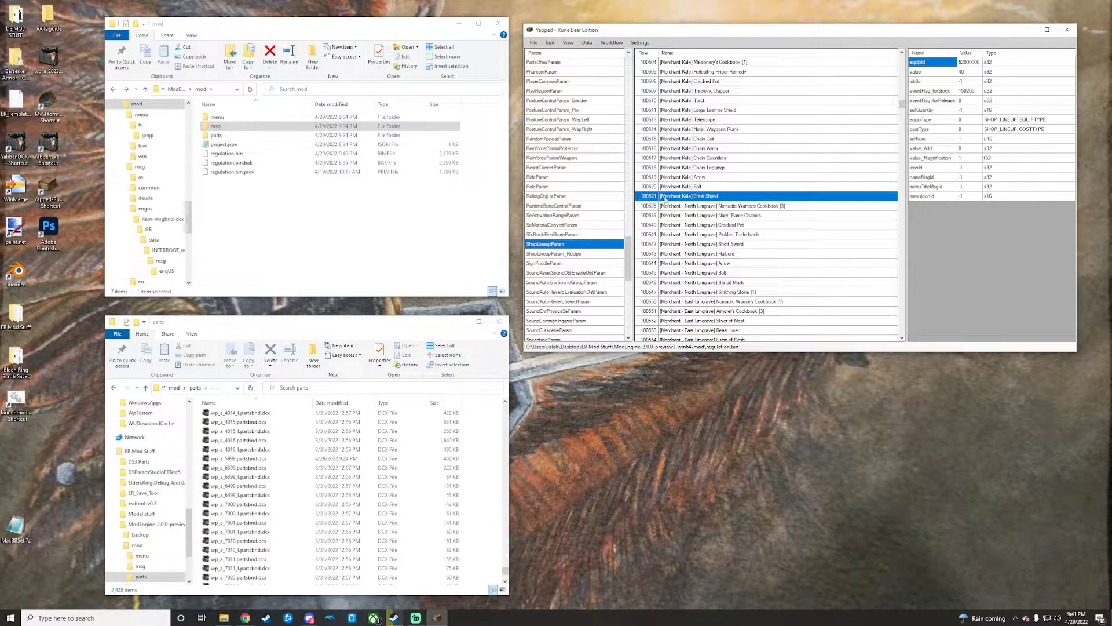
Step: Check the stock flag of Kale's Crafting Kit row and set eventFlag_forStock to 60120 on the Crest Shield shop row
scroll(706, 107, "up", 3)
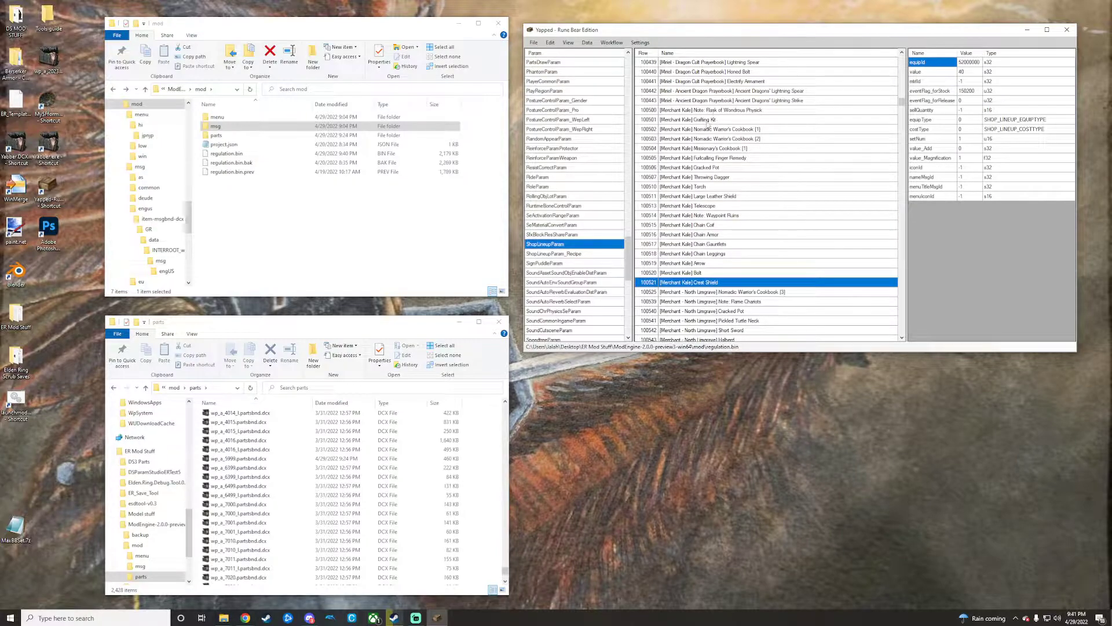
left_click(706, 120)
double_click(973, 91)
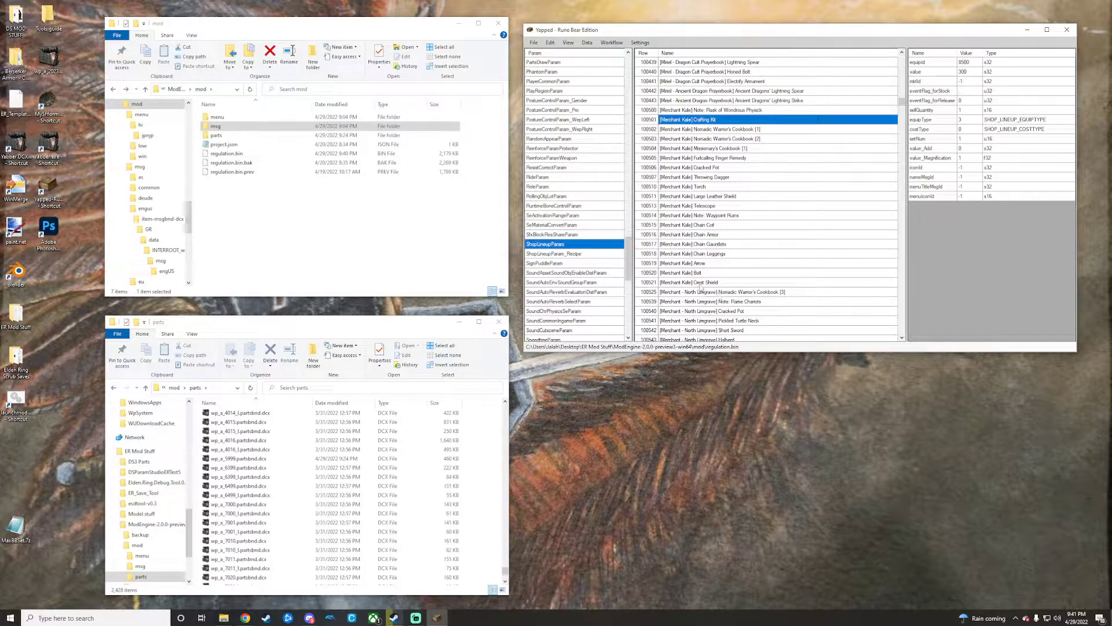
left_click(702, 283)
double_click(972, 90)
type("60120")
key("Return")
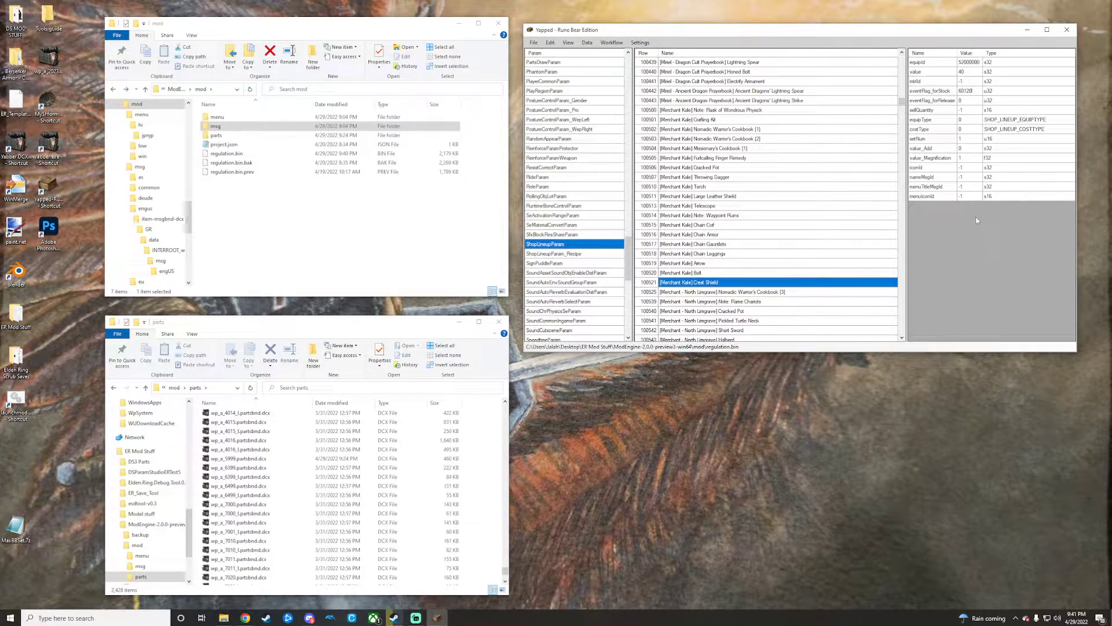
Step: Set the Crest Shield shop row's value to 1500 and its equipId to 32302000, and save the params
left_click(961, 72)
type("1500")
left_click(938, 73)
double_click(970, 64)
type("3230")
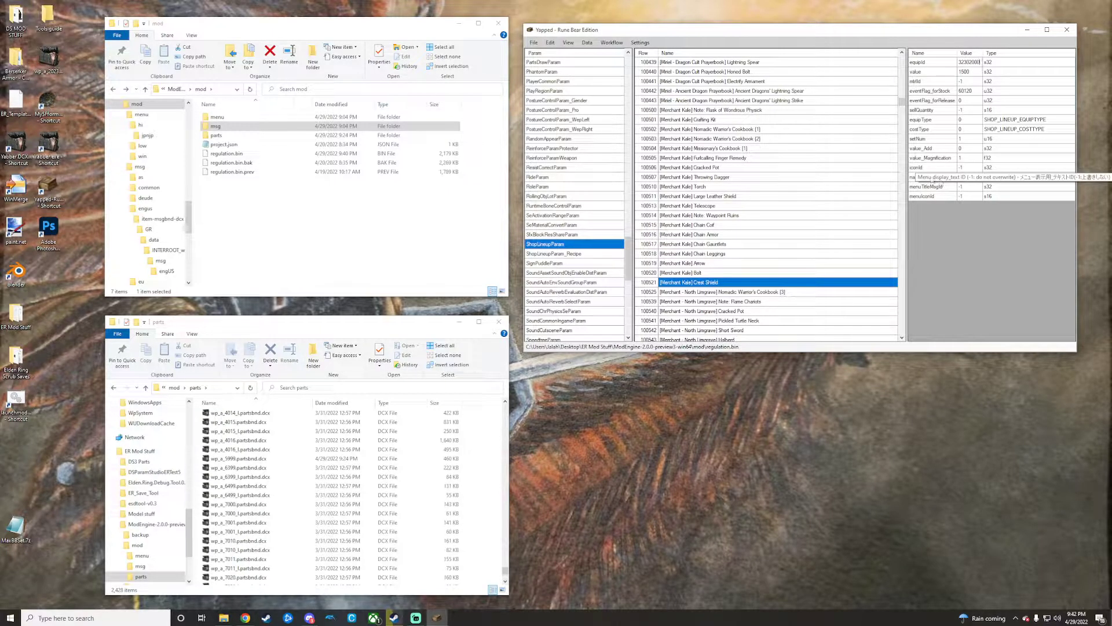
left_click(534, 42)
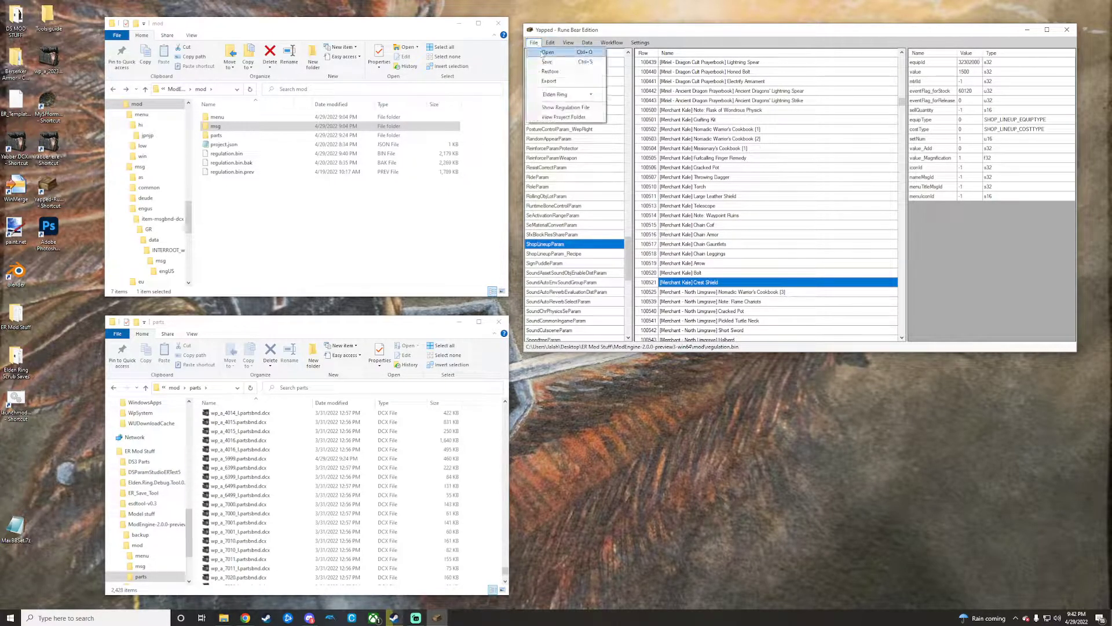
left_click(545, 64)
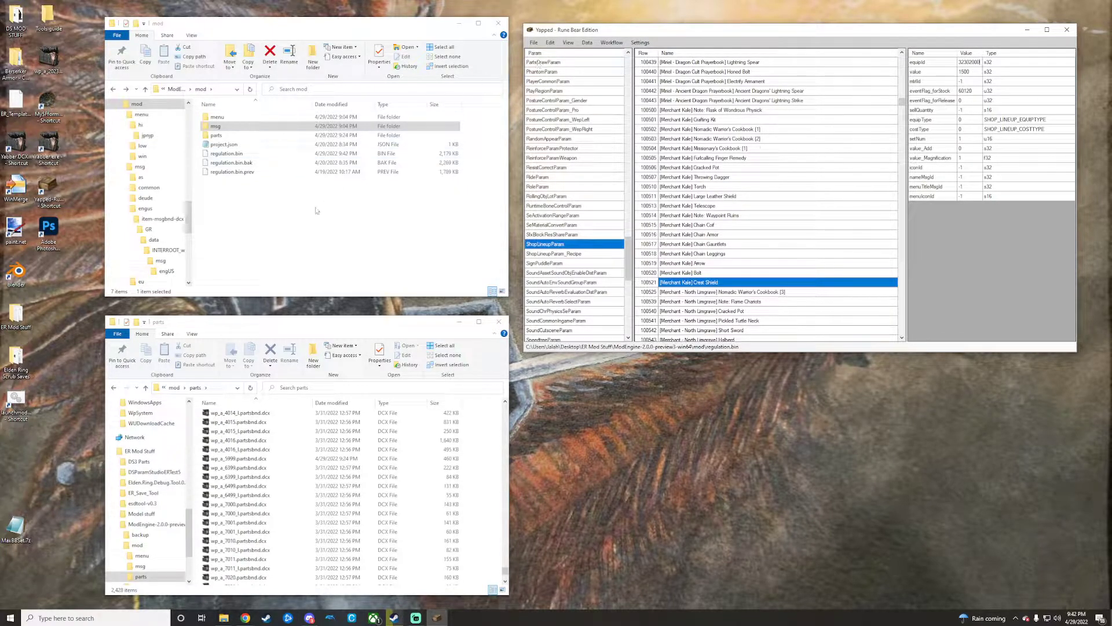
Step: Launch Elden Ring with the mod from the desktop shortcut and load into the saved game
double_click(18, 401)
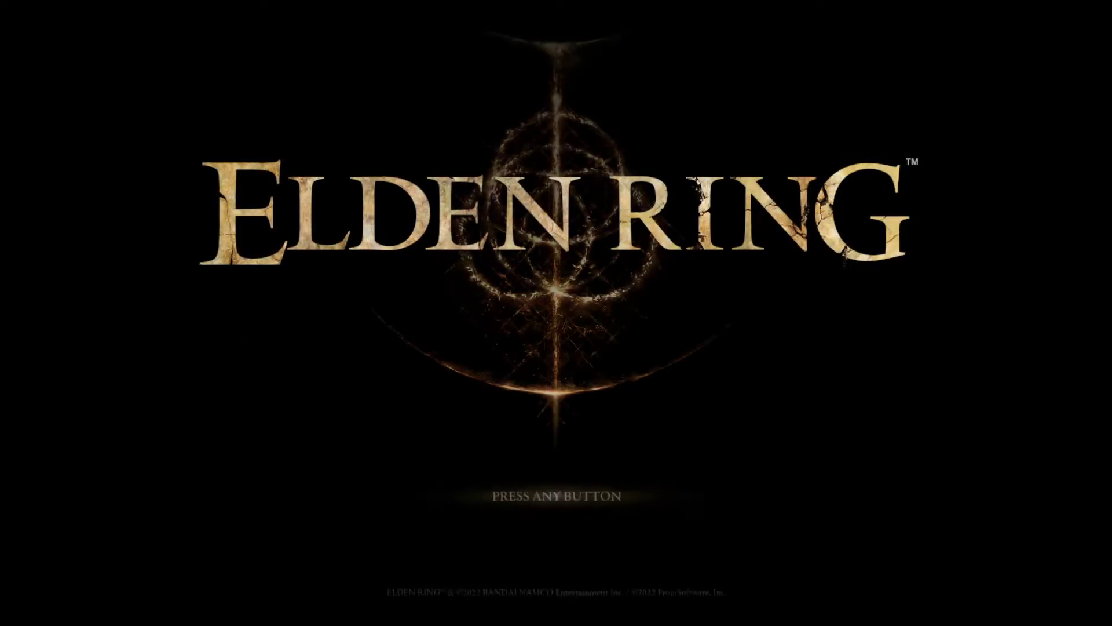
key("Return")
key("Return")
key("Return")
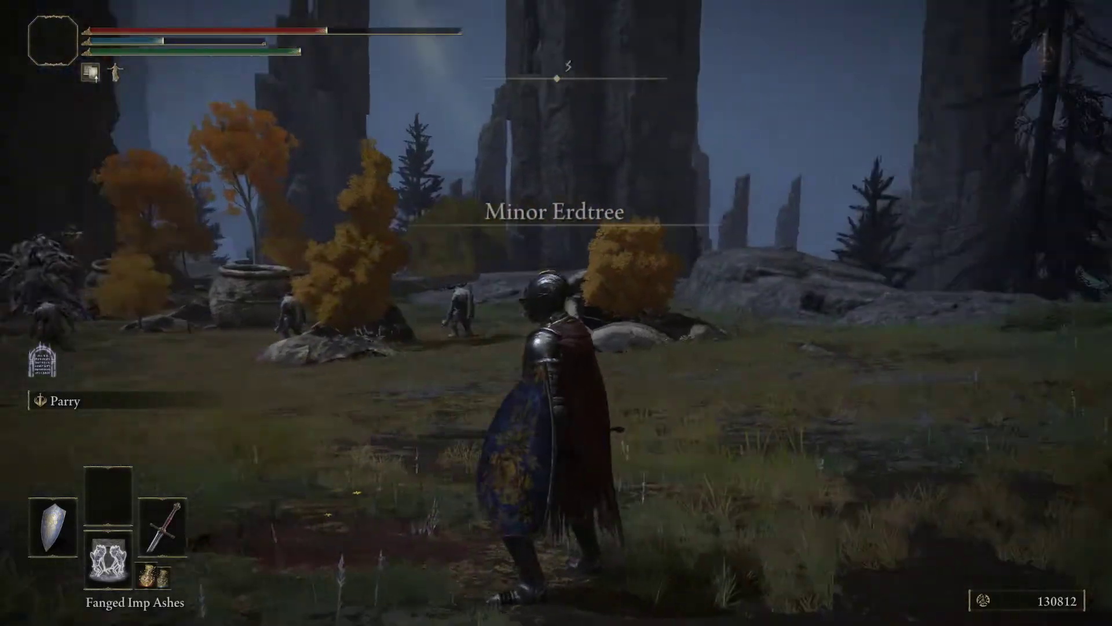
Step: Replace the Crest Shield in the Left Hand Armament 1 slot with the Heater Shield
key("Escape")
key("e")
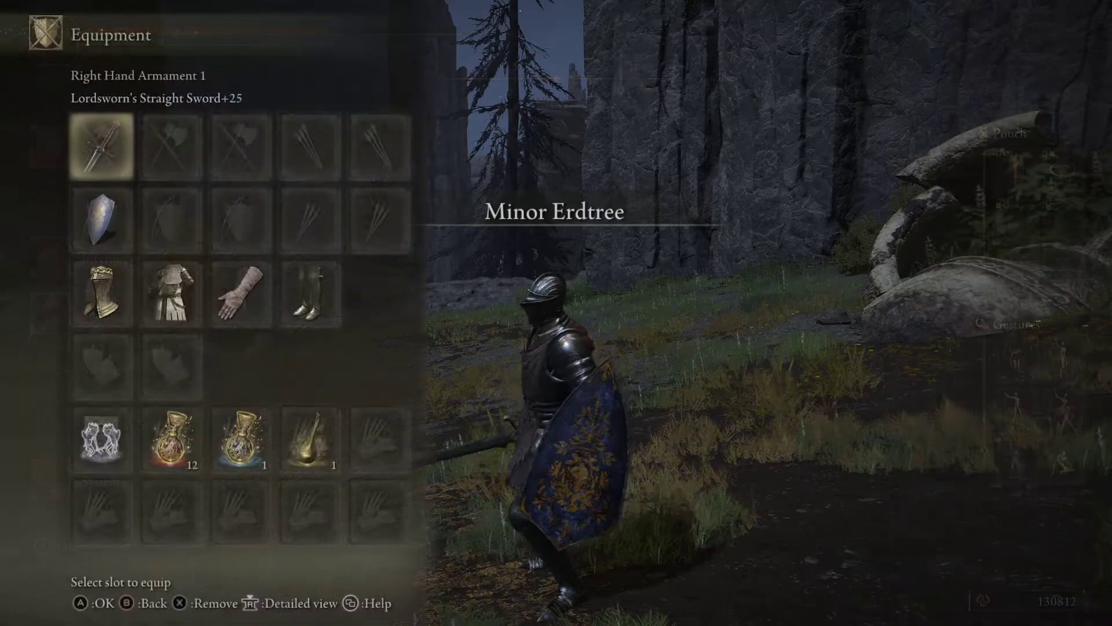
key("Down")
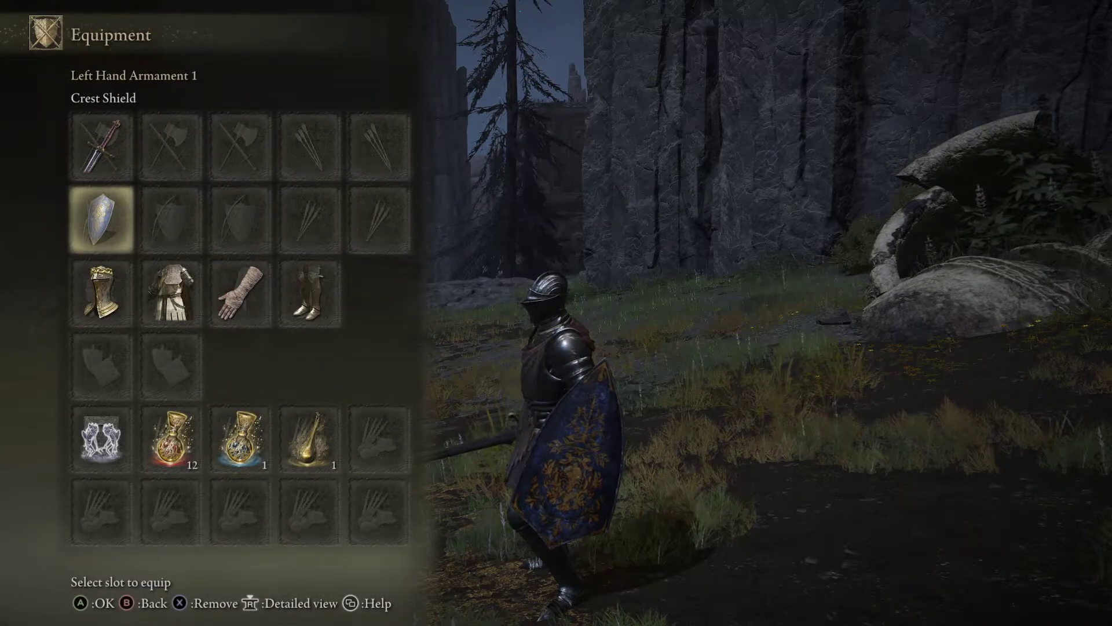
key("r")
key("e")
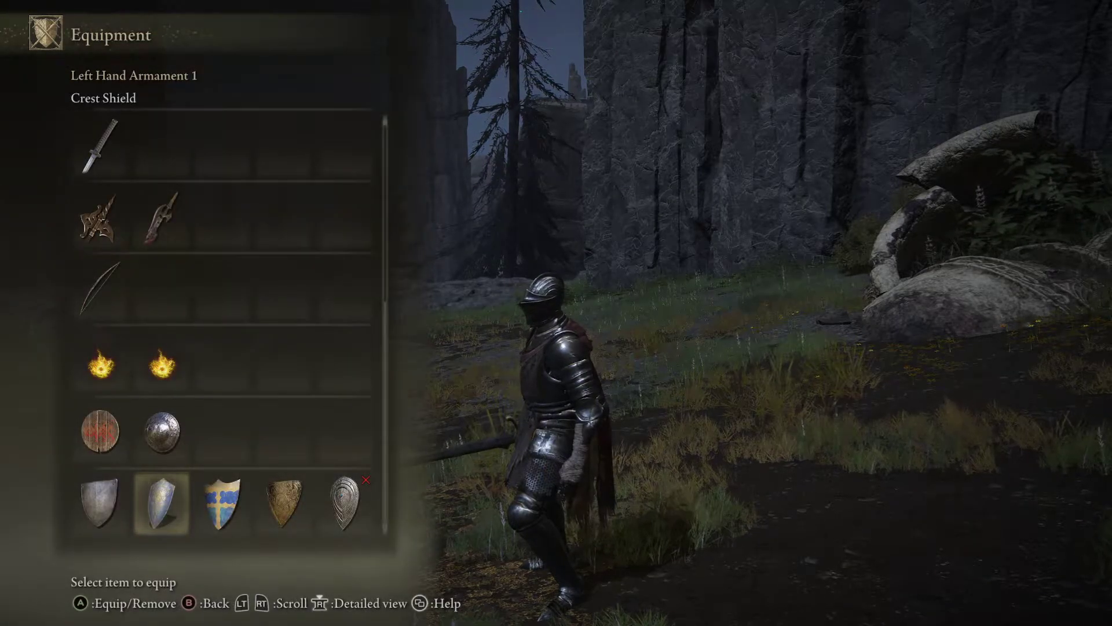
key("Left")
key("e")
key("Right")
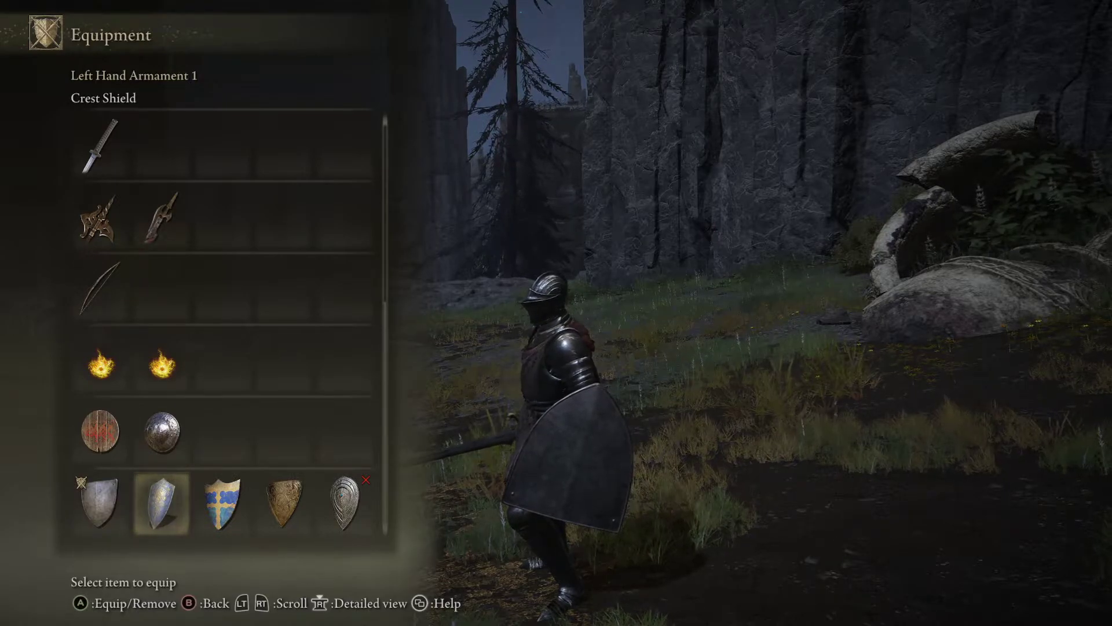
key("Escape")
key("Escape")
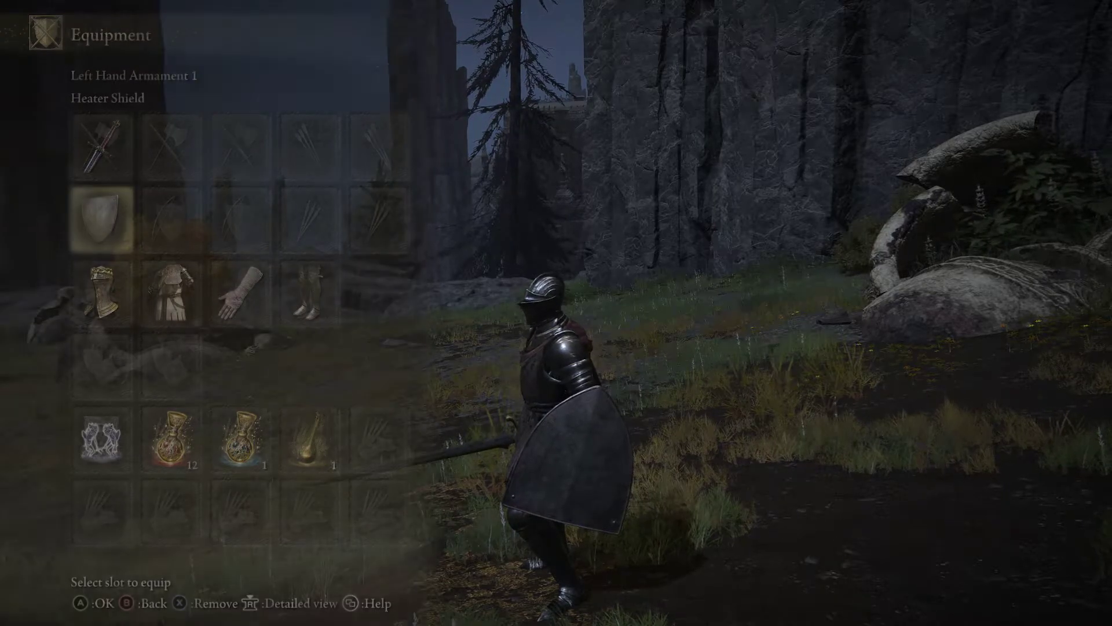
key("Escape")
key("Escape")
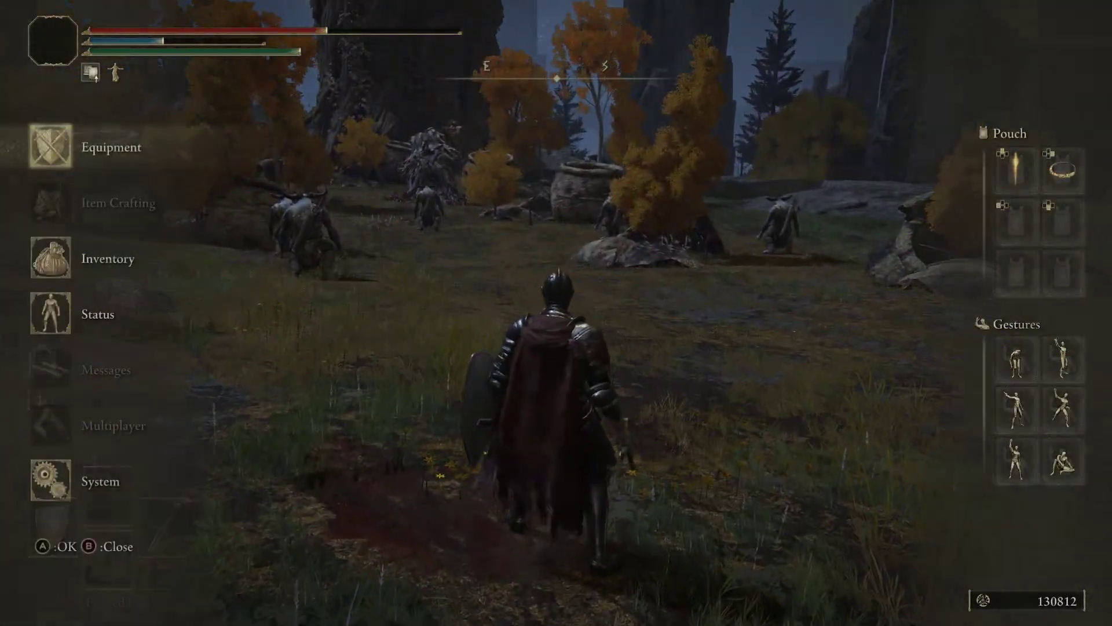
key("Escape")
Step: Fast travel to the Church of Elleh site of grace in Limgrave
key("g")
key("f")
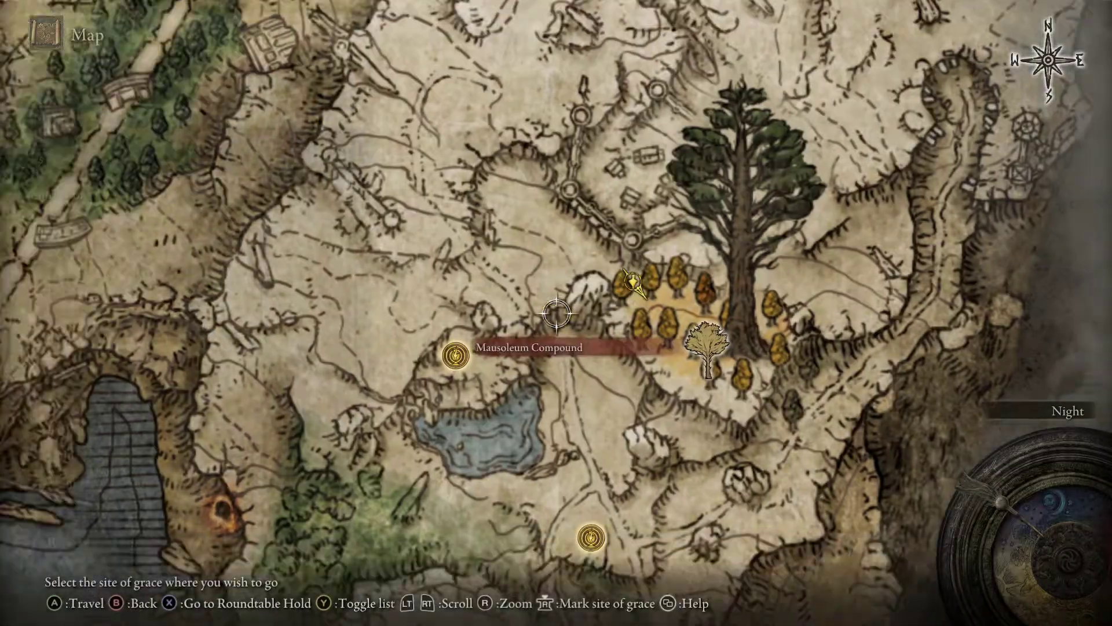
key("Escape")
scroll(556, 313, "down", 8)
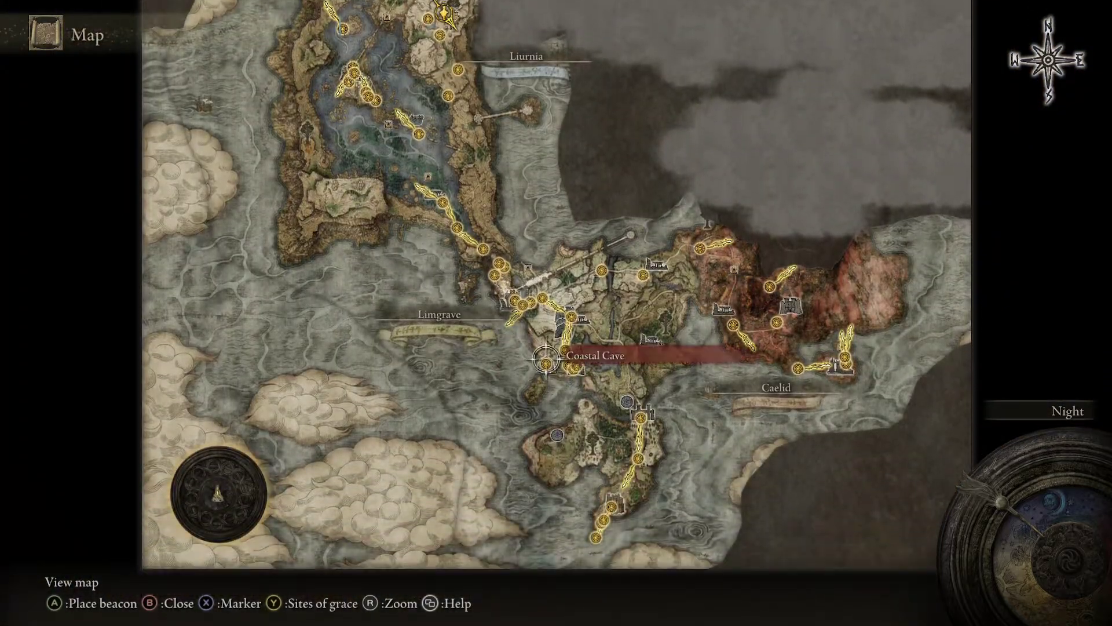
scroll(556, 333, "up", 5)
key("e")
key("e")
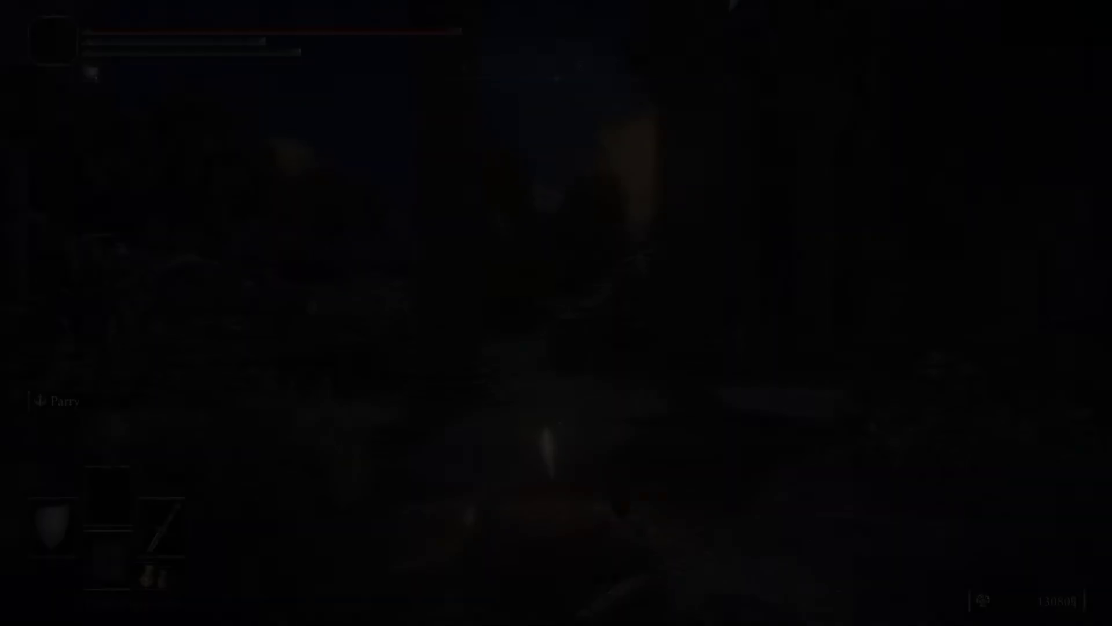
Step: Talk to Merchant Kalé and look for the Crest Shield among the items he sells
key("w")
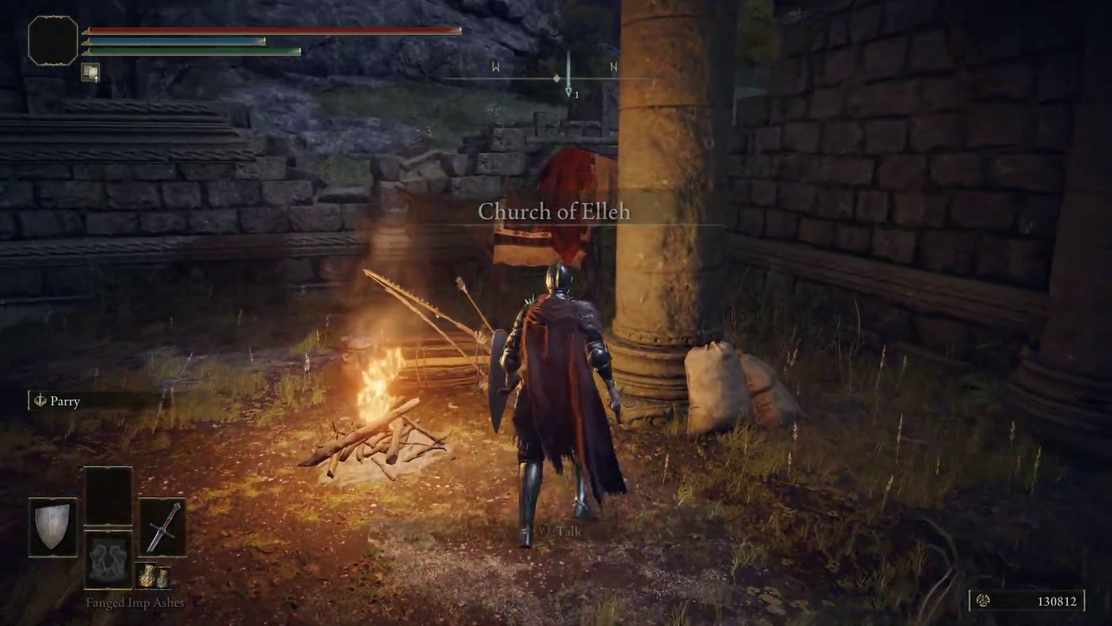
key("e")
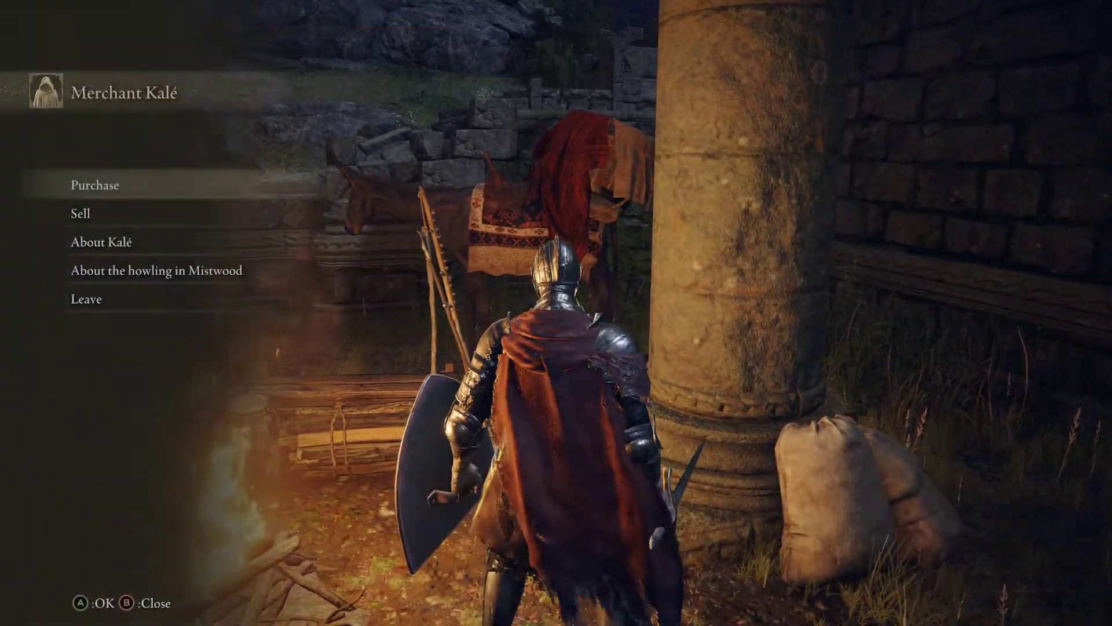
key("e")
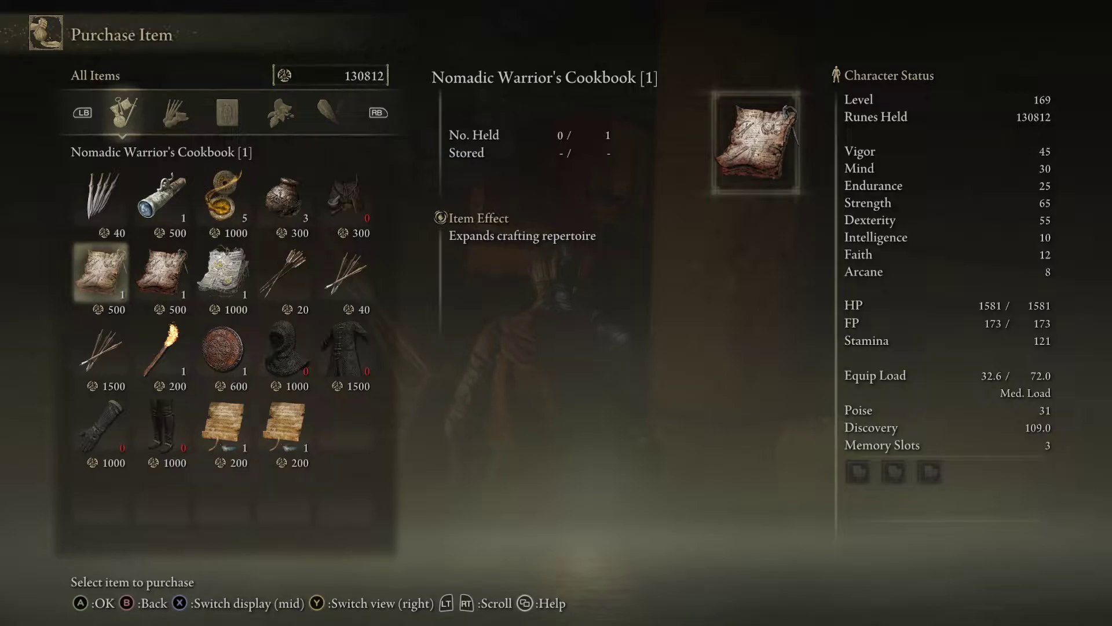
key("Escape")
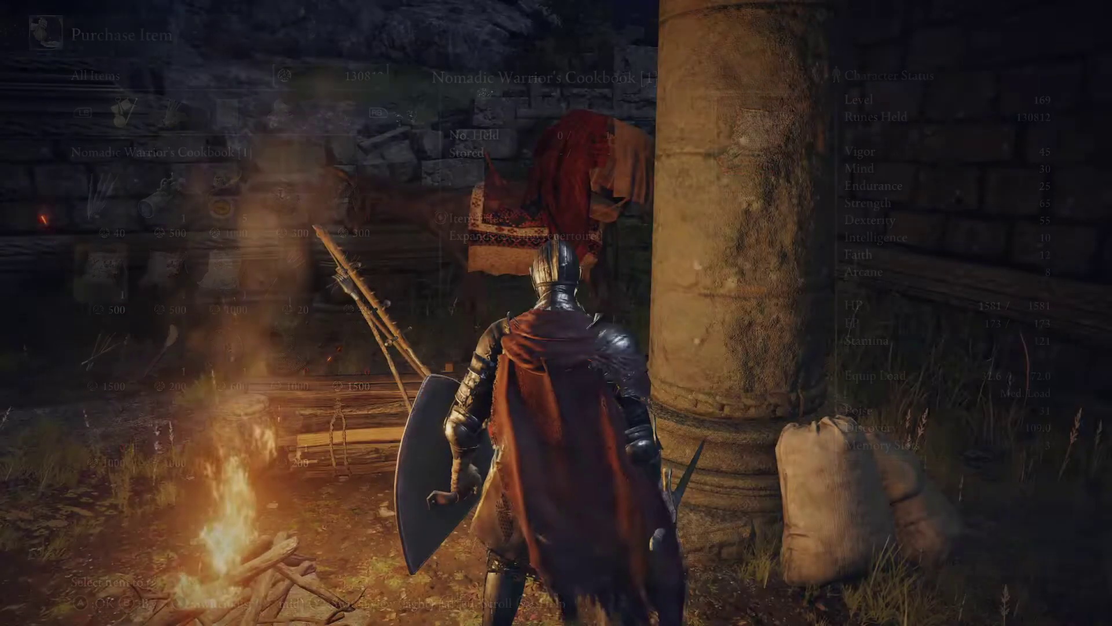
key("Escape")
key("a")
key("w")
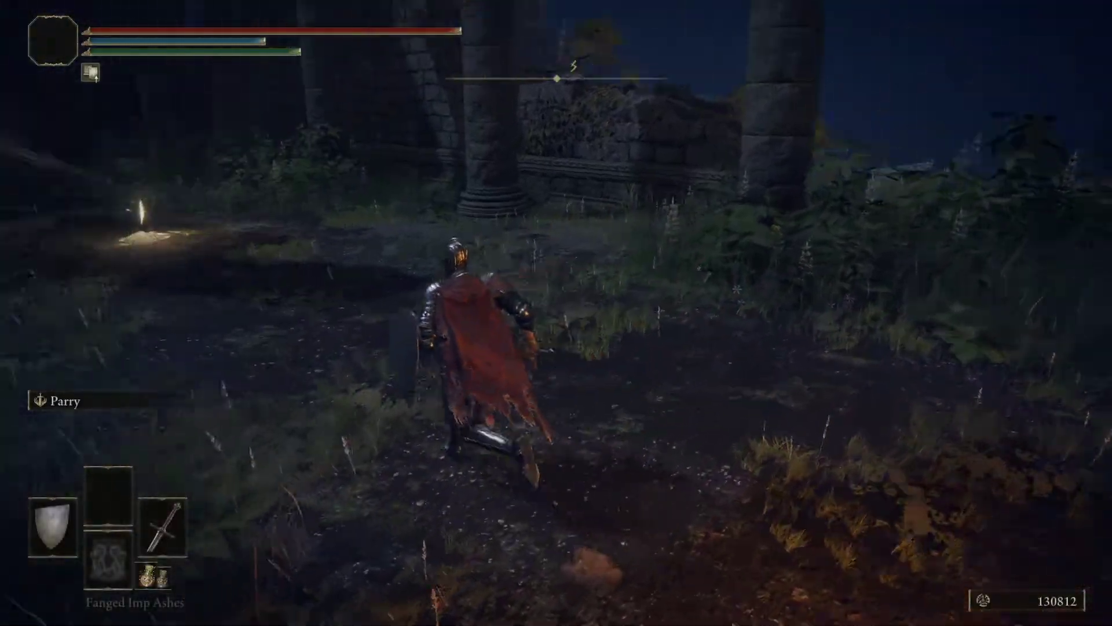
Step: Quit the game and return to the desktop with the param editor
key("Escape")
key("Up")
key("Return")
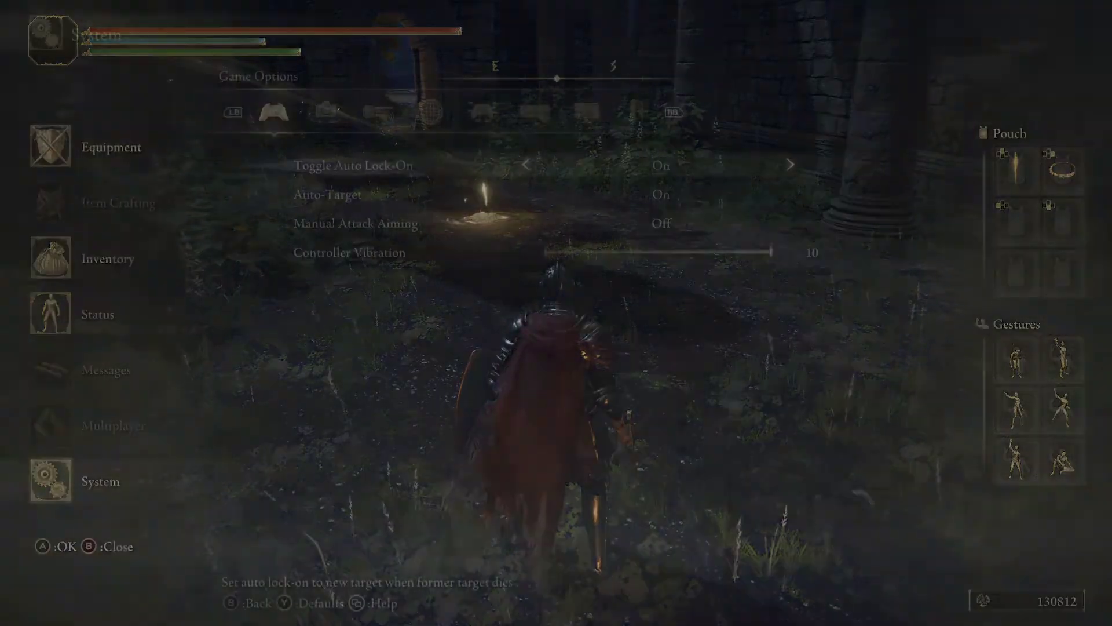
key("Left")
key("z")
key("Return")
key("Return")
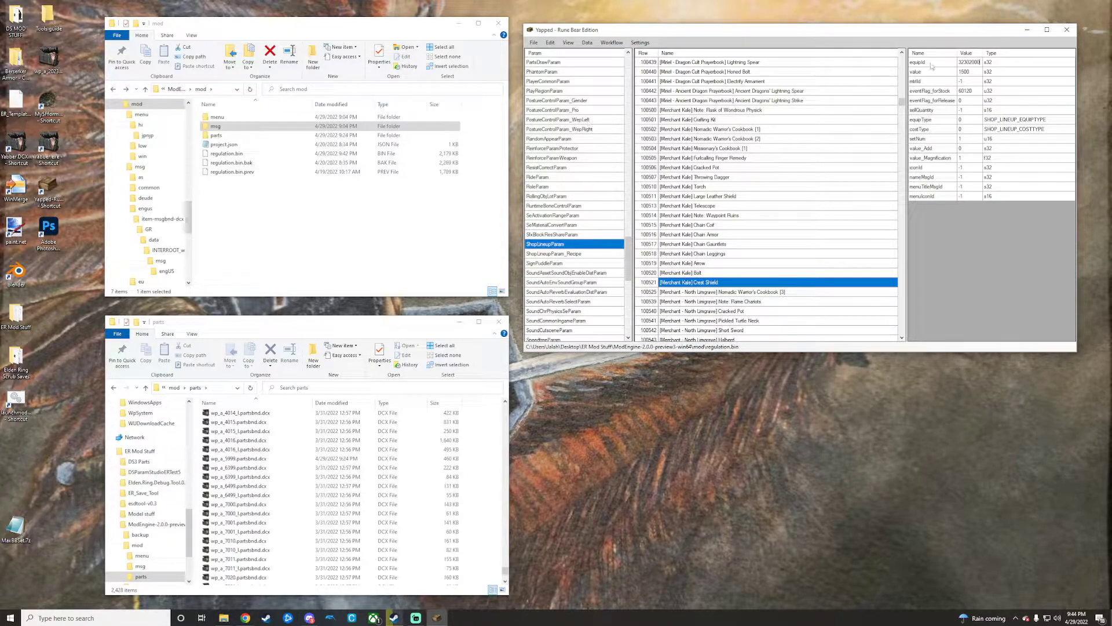
Step: Copy the Crest Shield row's ID in EquipParamWeapon
scroll(583, 234, "up", 1)
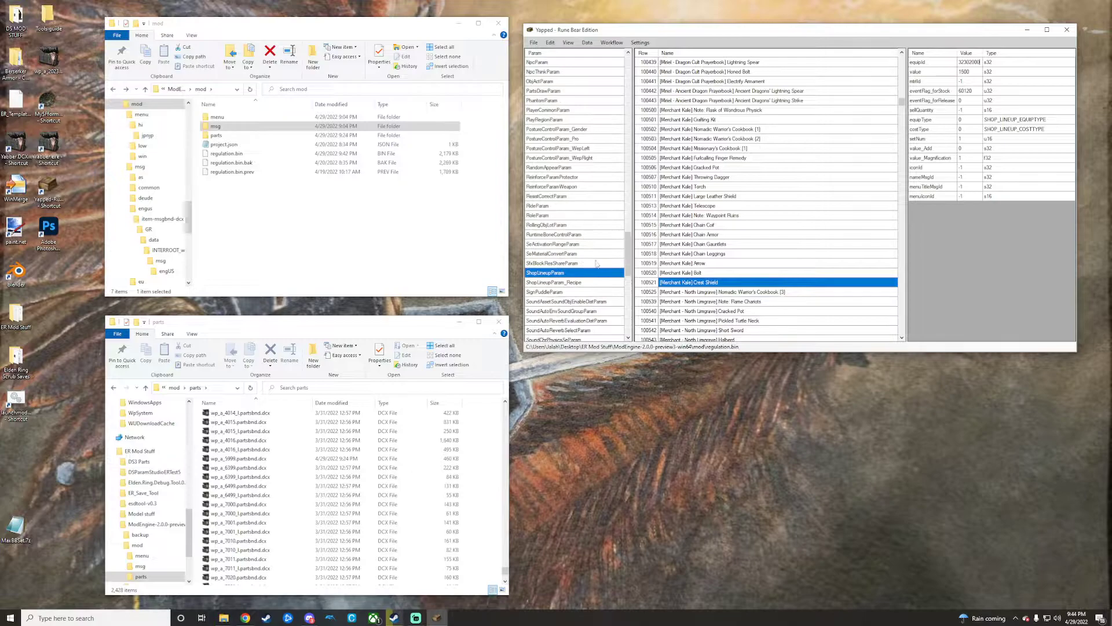
scroll(597, 263, "up", 20)
scroll(591, 260, "up", 10)
scroll(572, 243, "up", 1)
scroll(572, 240, "down", 3)
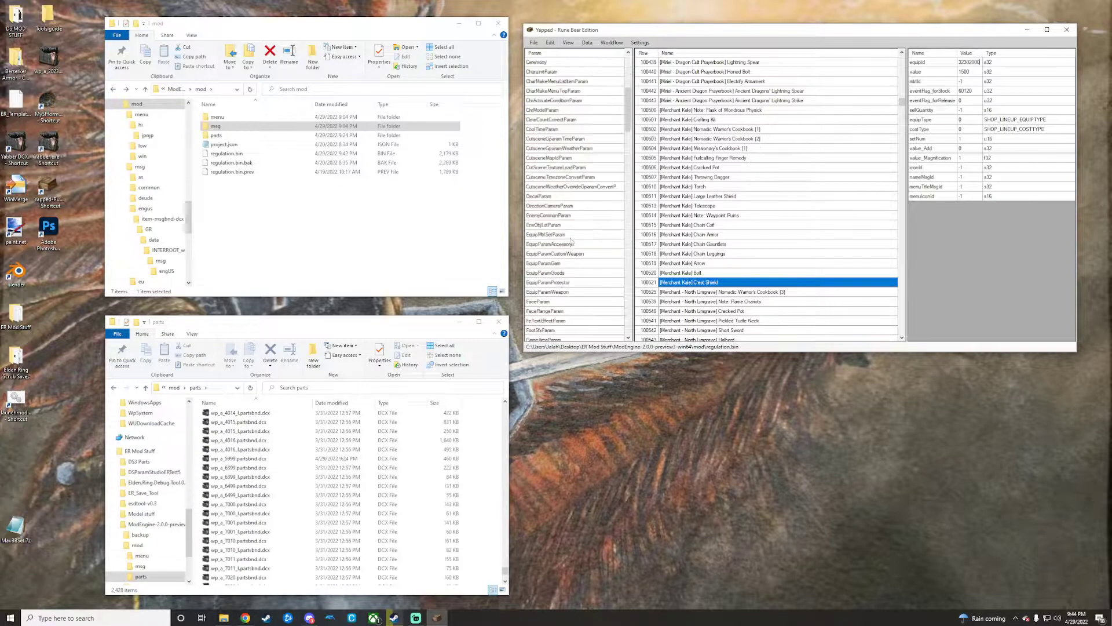
left_click(574, 291)
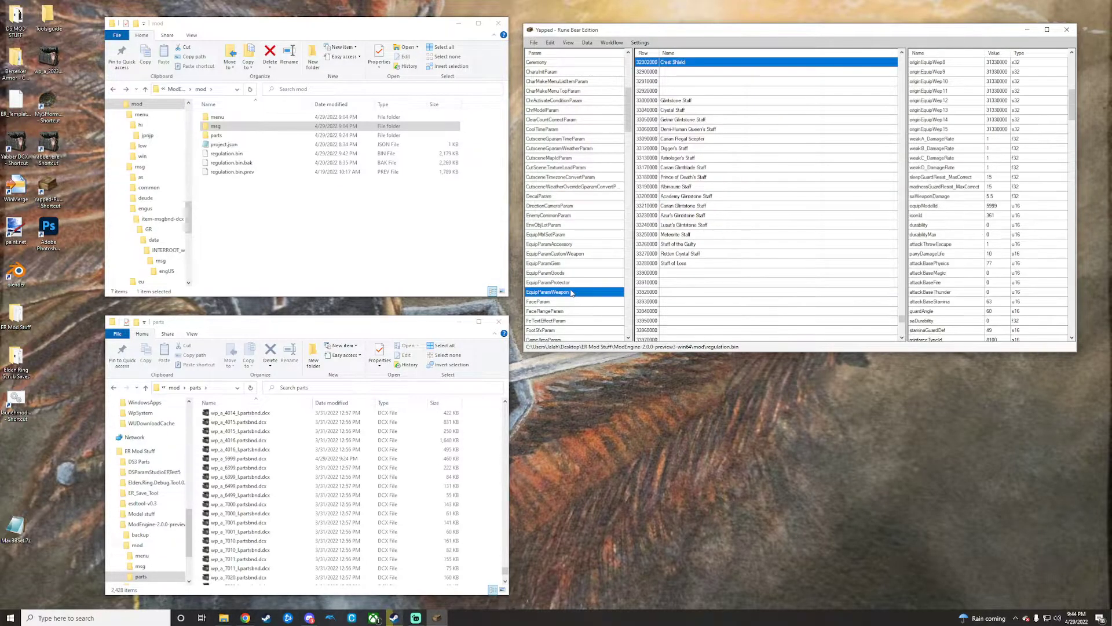
left_click(654, 64)
key("ctrl+c")
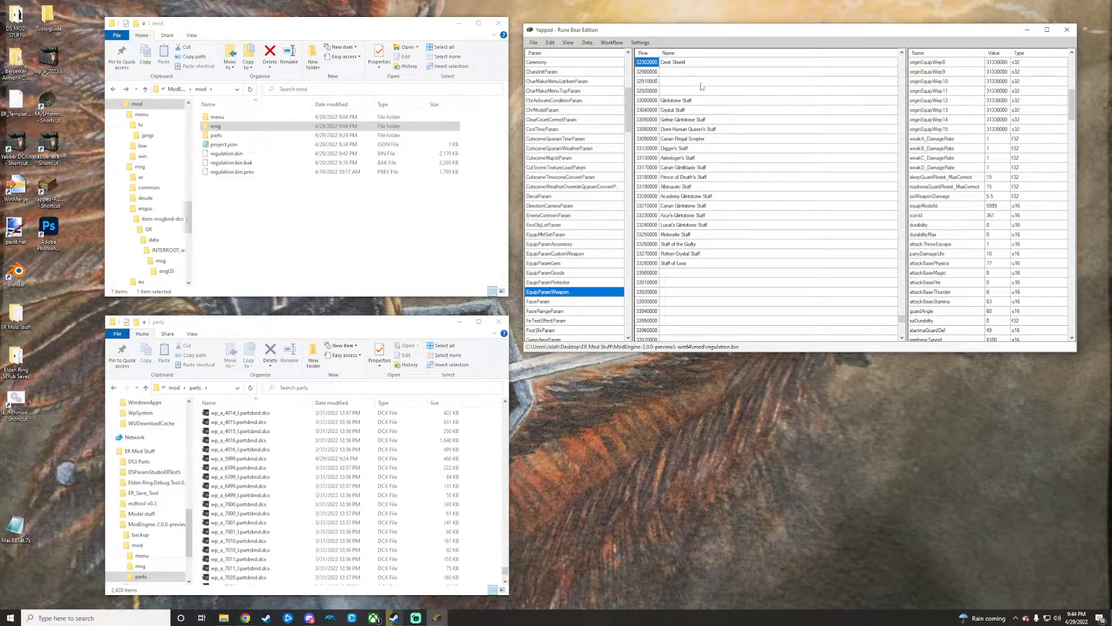
Step: Set the Crest Shield weapon row's originEquipWep fields to its own ID, 32302000
scroll(973, 189, "up", 5)
left_click(997, 129)
key("ctrl+v")
left_click(998, 139)
key("ctrl+v")
left_click(997, 148)
key("ctrl+v")
left_click(998, 157)
key("ctrl+v")
left_click(997, 168)
key("ctrl+v")
left_click(998, 176)
key("ctrl+v")
left_click(997, 186)
key("ctrl+v")
left_click(997, 196)
key("ctrl+v")
key("ctrl+v")
left_click(997, 215)
key("ctrl+v")
left_click(998, 224)
key("ctrl+v")
left_click(998, 234)
key("ctrl+v")
left_click(996, 244)
key("ctrl+v")
left_click(996, 253)
key("ctrl+v")
left_click(997, 263)
scroll(952, 234, "up", 6)
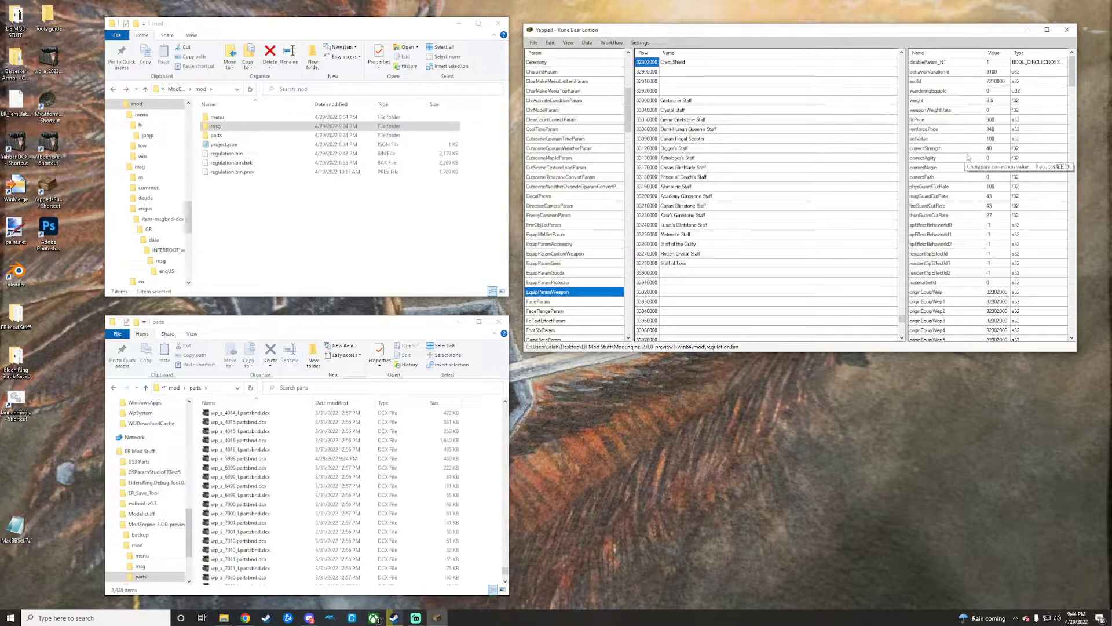
Step: Commit equipId 32302000 on the [Merchant Kale] Crest Shield row in ShopLineupParam
left_click(648, 63)
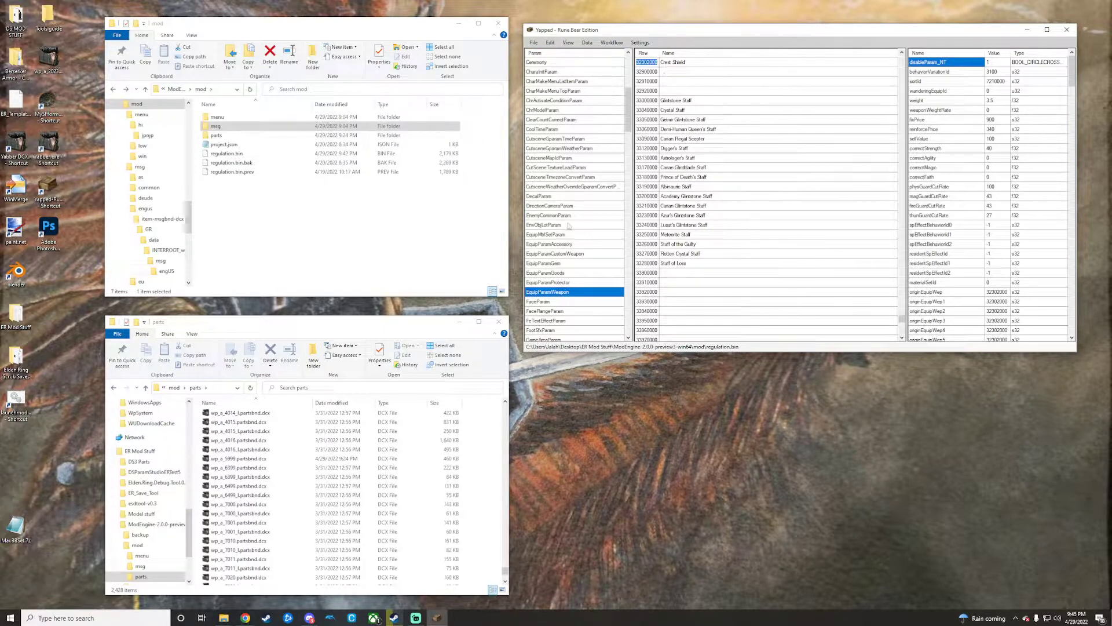
scroll(572, 220, "down", 18)
scroll(572, 226, "down", 7)
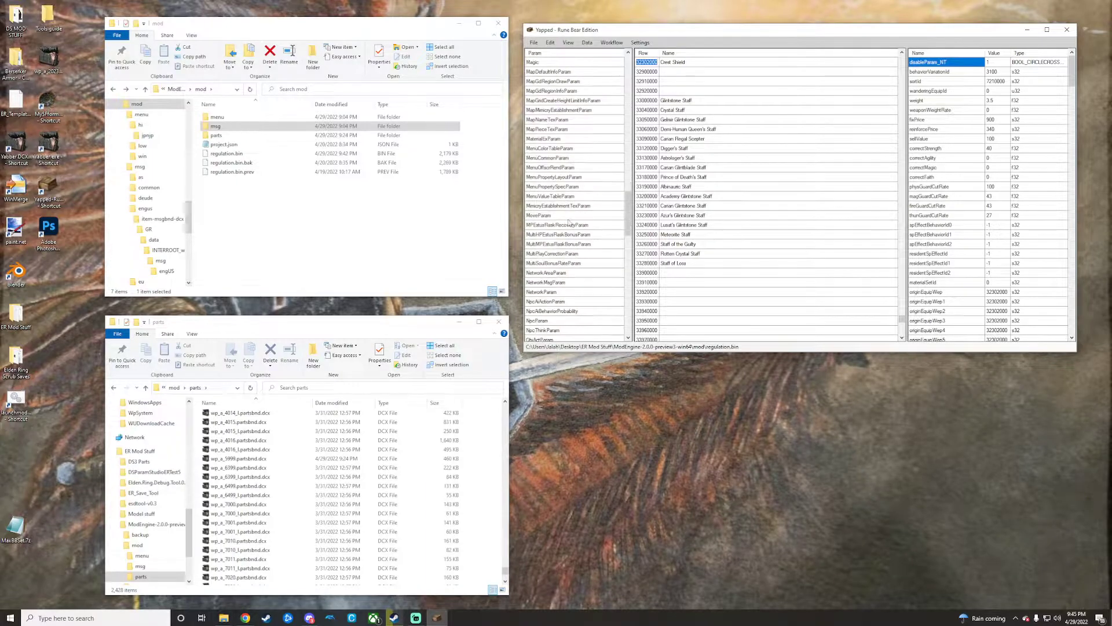
scroll(570, 237, "down", 5)
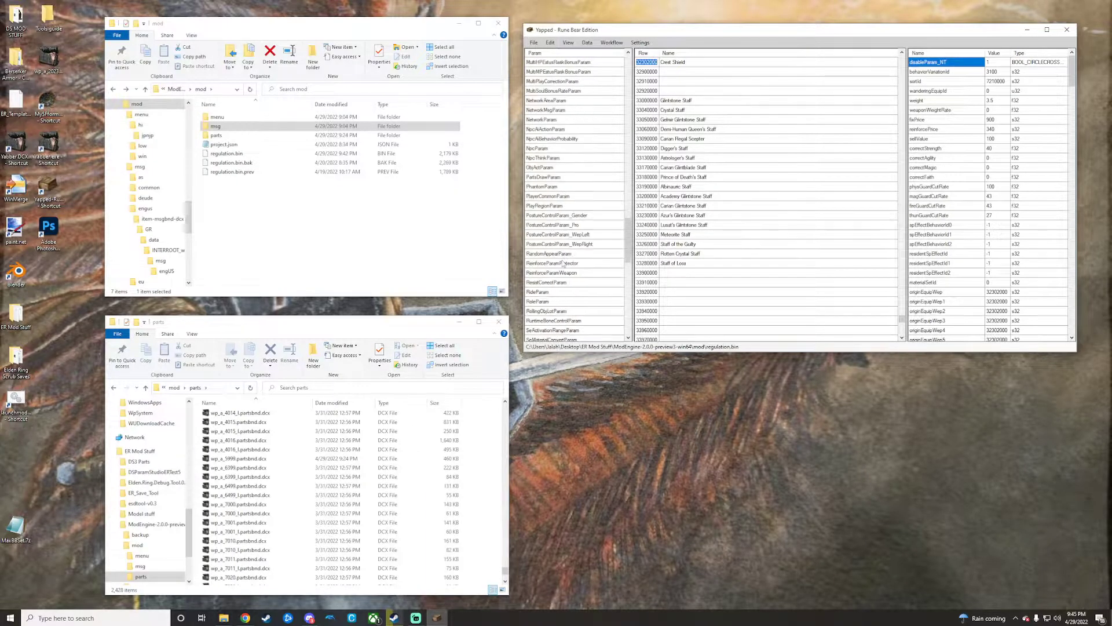
scroll(563, 267, "down", 2)
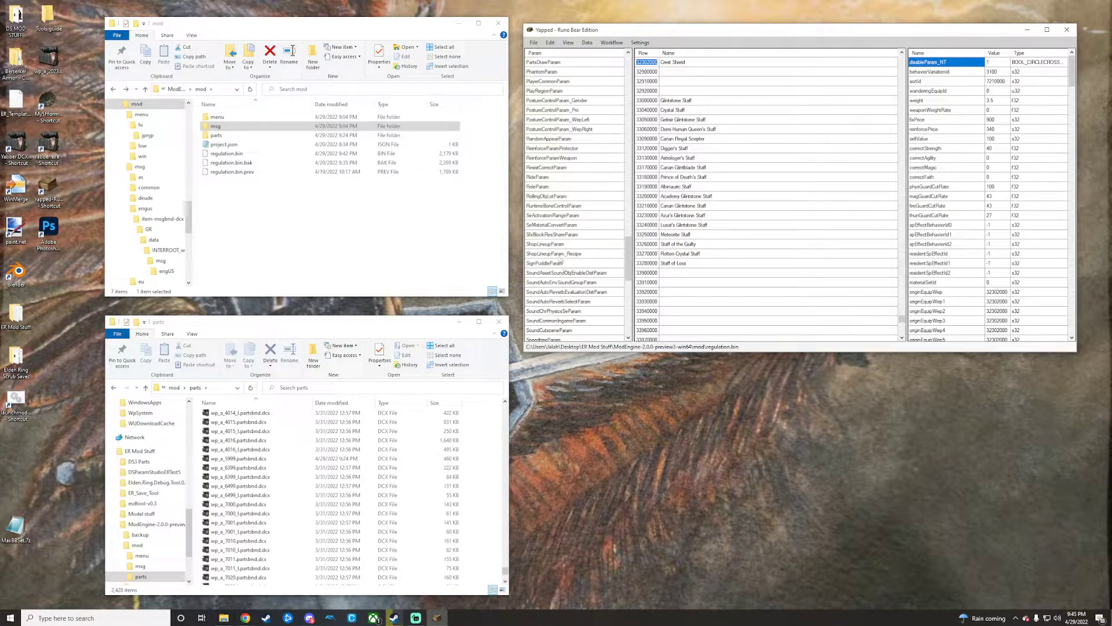
left_click(558, 244)
left_click(969, 64)
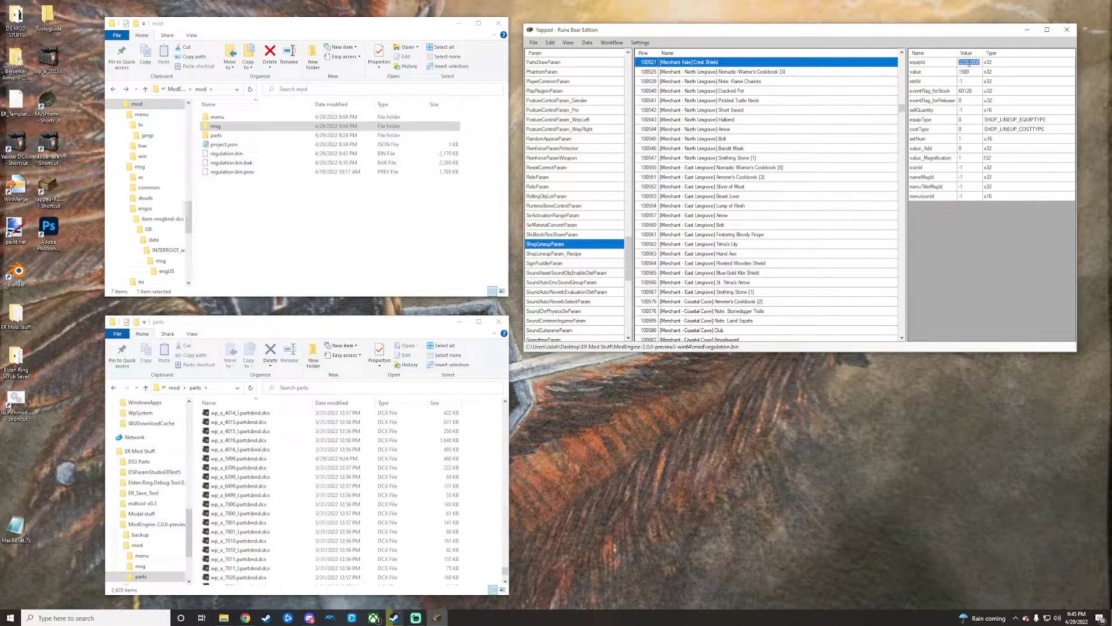
left_click(947, 62)
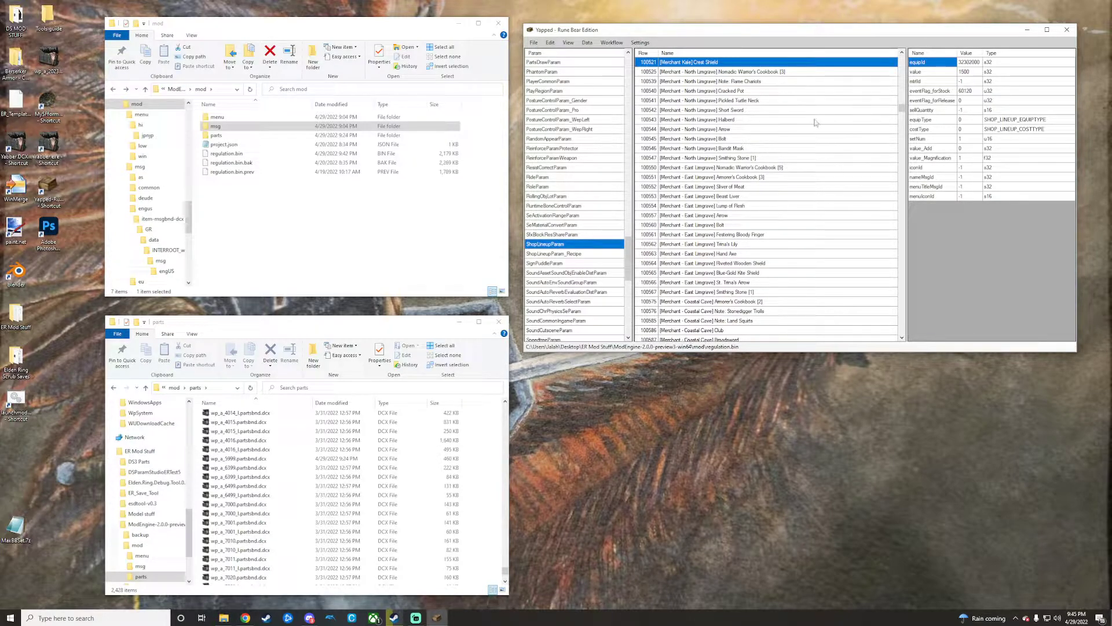
Step: Save the params, relaunch the modded Elden Ring from the desktop shortcut and load the saved game
scroll(810, 123, "up", 1)
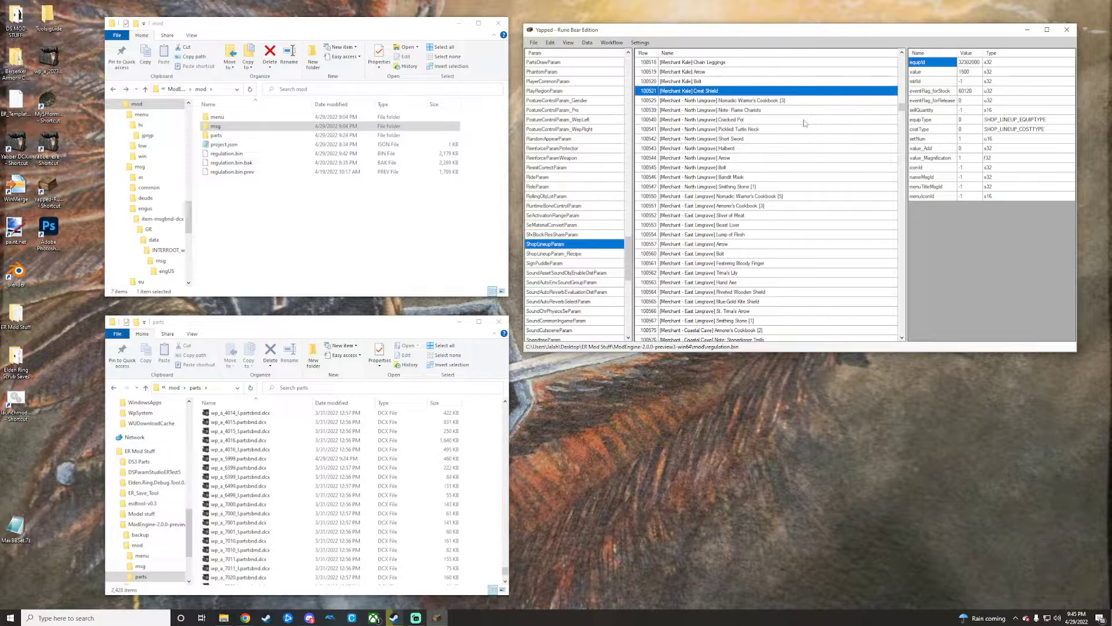
left_click(534, 42)
left_click(549, 68)
left_click(534, 44)
left_click(548, 66)
double_click(17, 400)
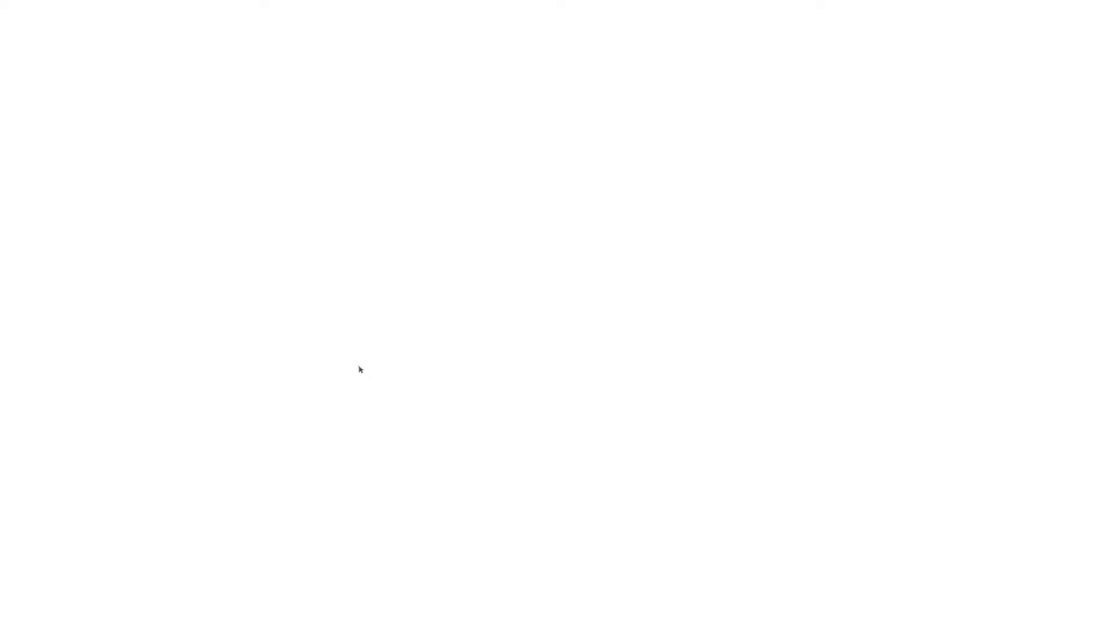
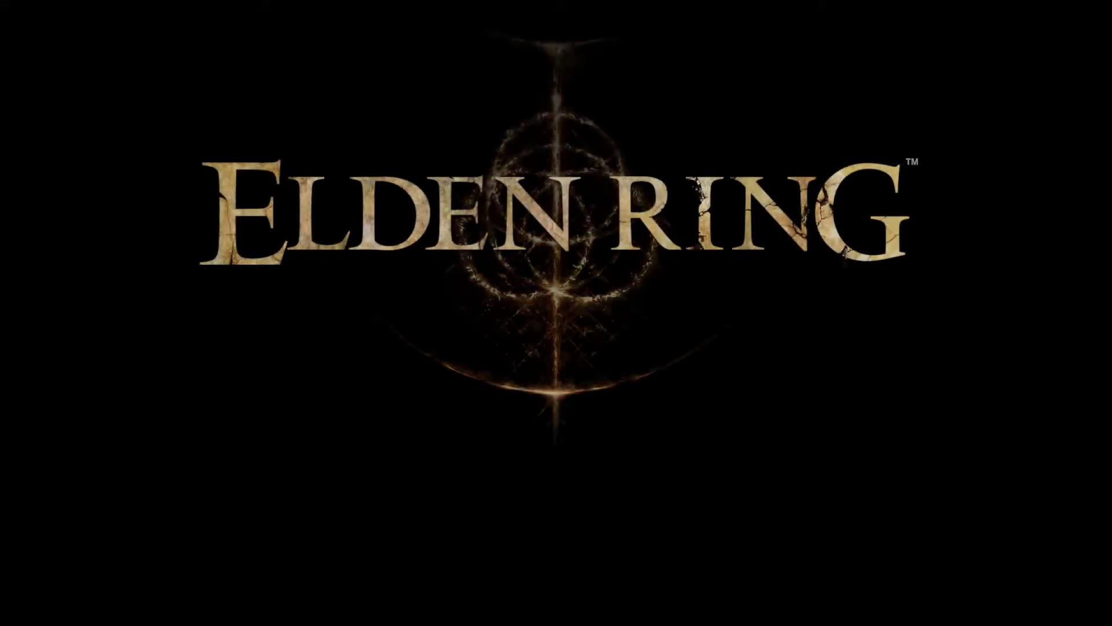
key("Return")
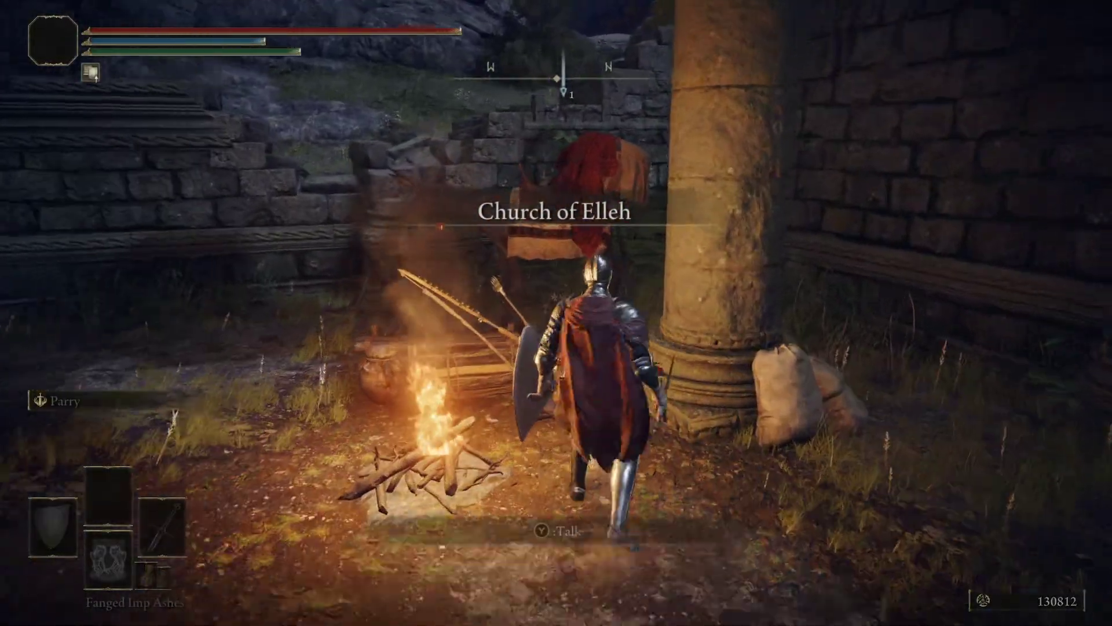
Step: Talk to Merchant Kalé and purchase the Crest Shield for 1500 runes
key("e")
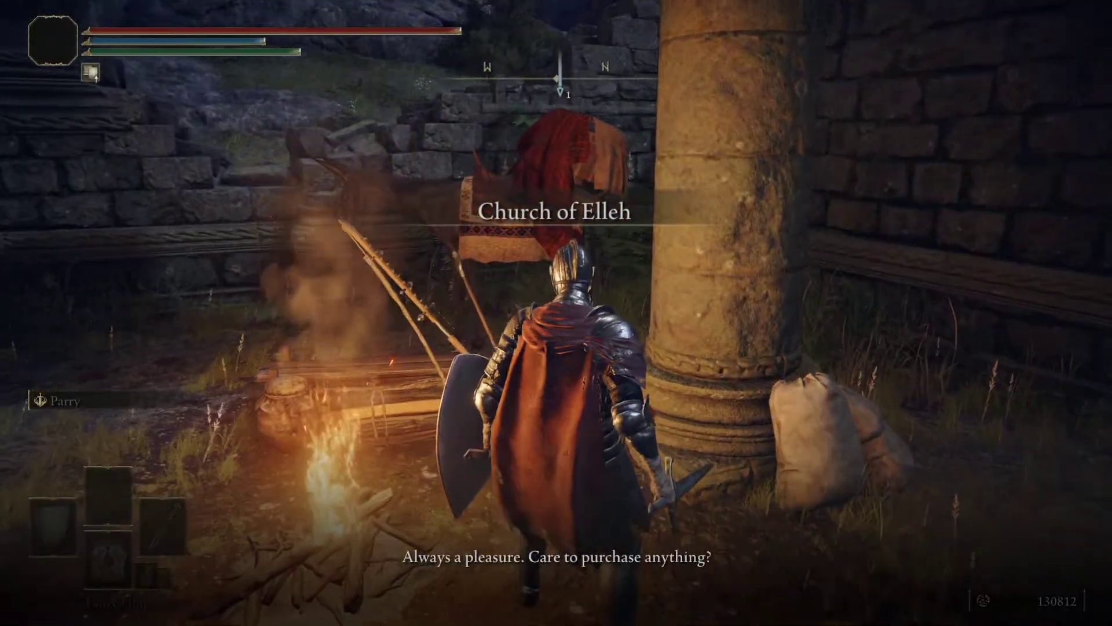
key("e")
key("Down")
key("Down")
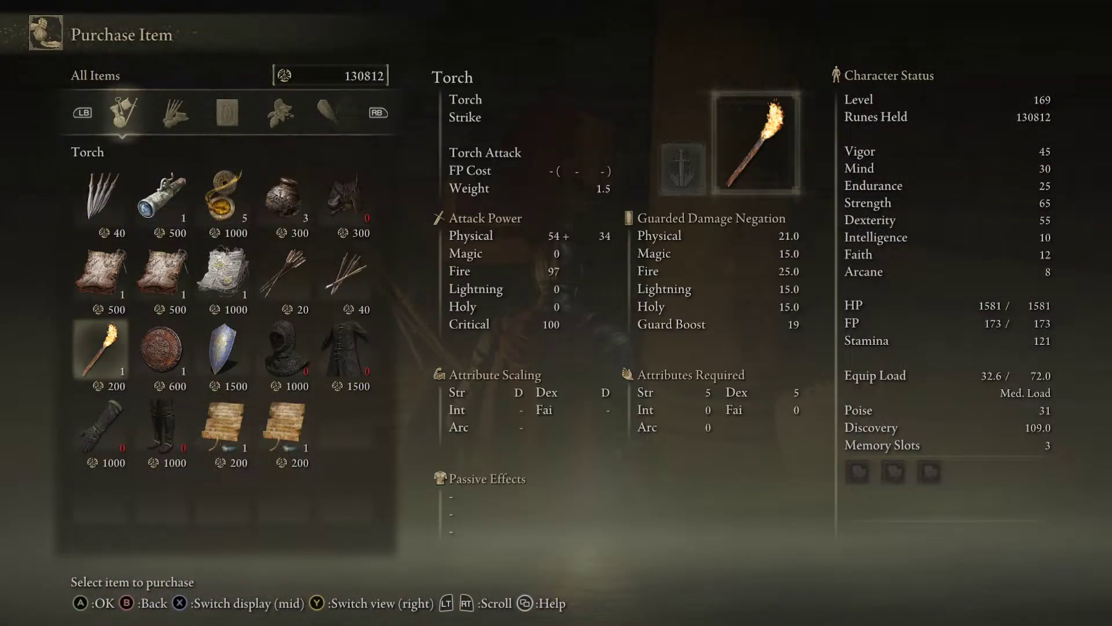
key("Right")
key("Right")
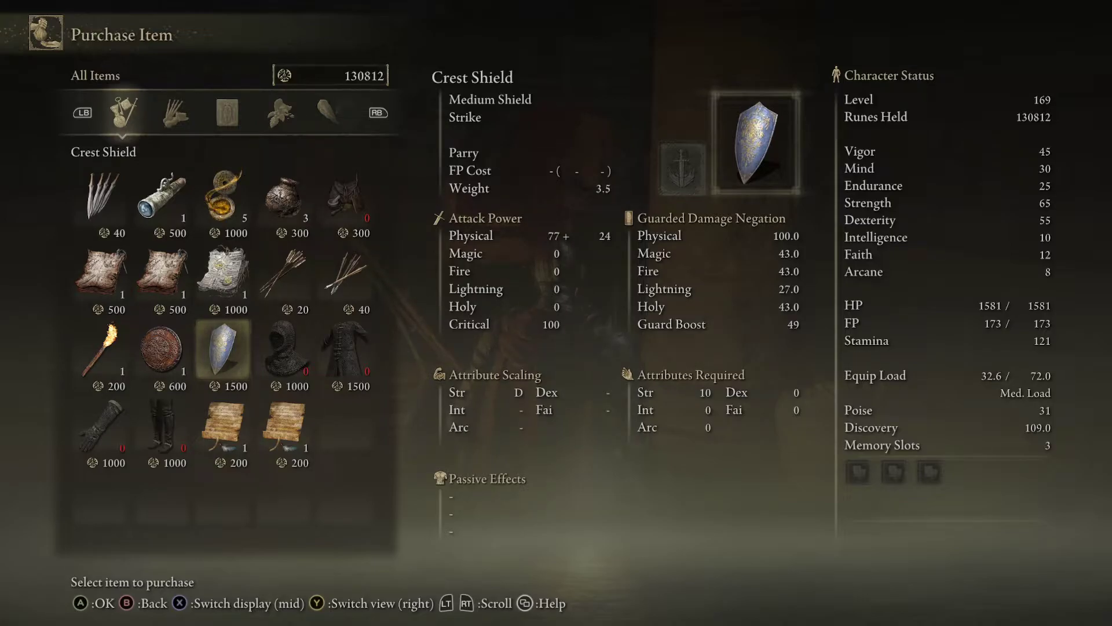
key("Return")
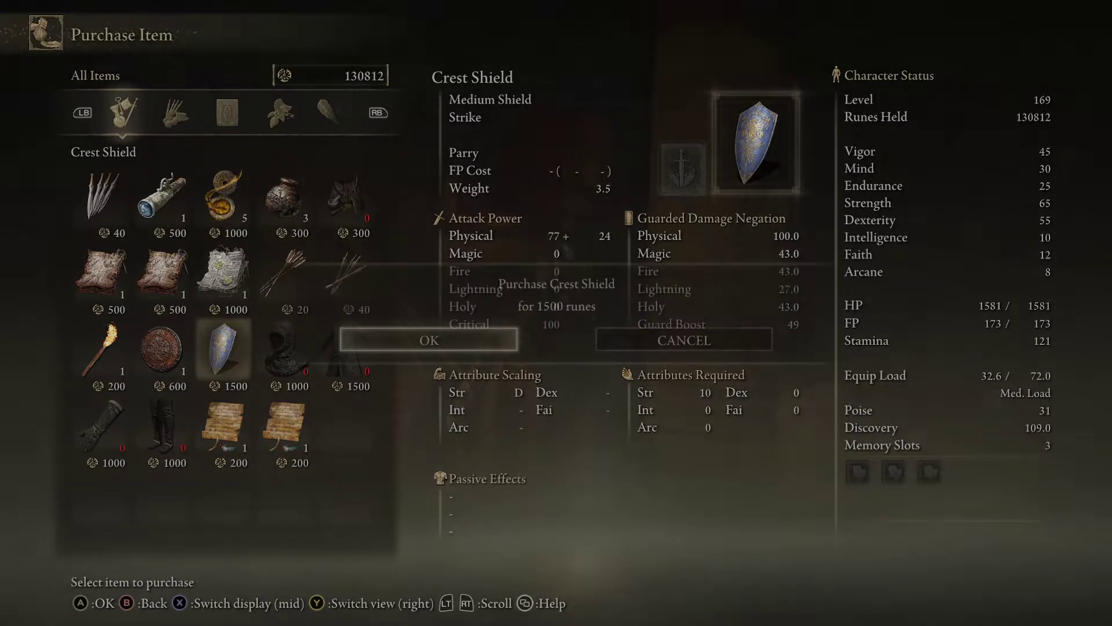
key("Return")
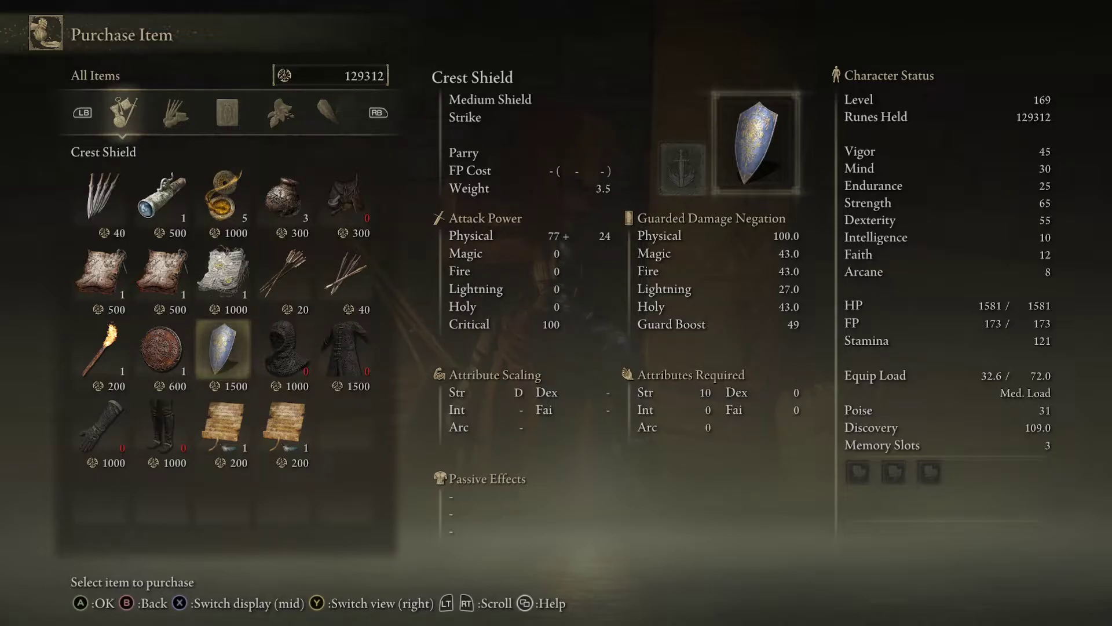
Step: View the Crest Shield's description in the shop and leave the merchant
key("x")
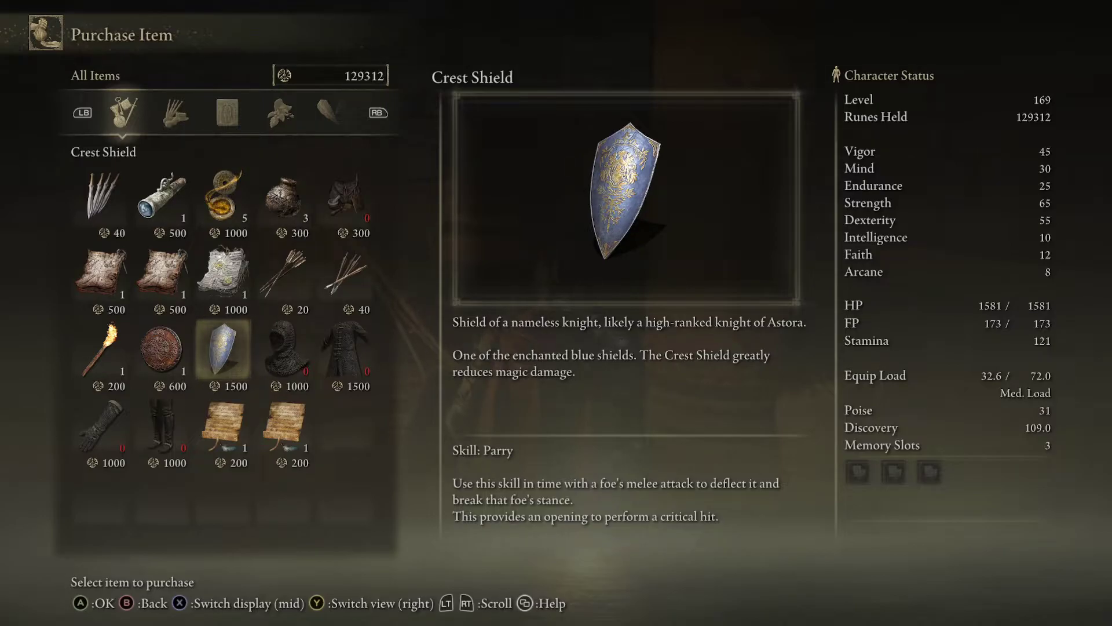
key("Escape")
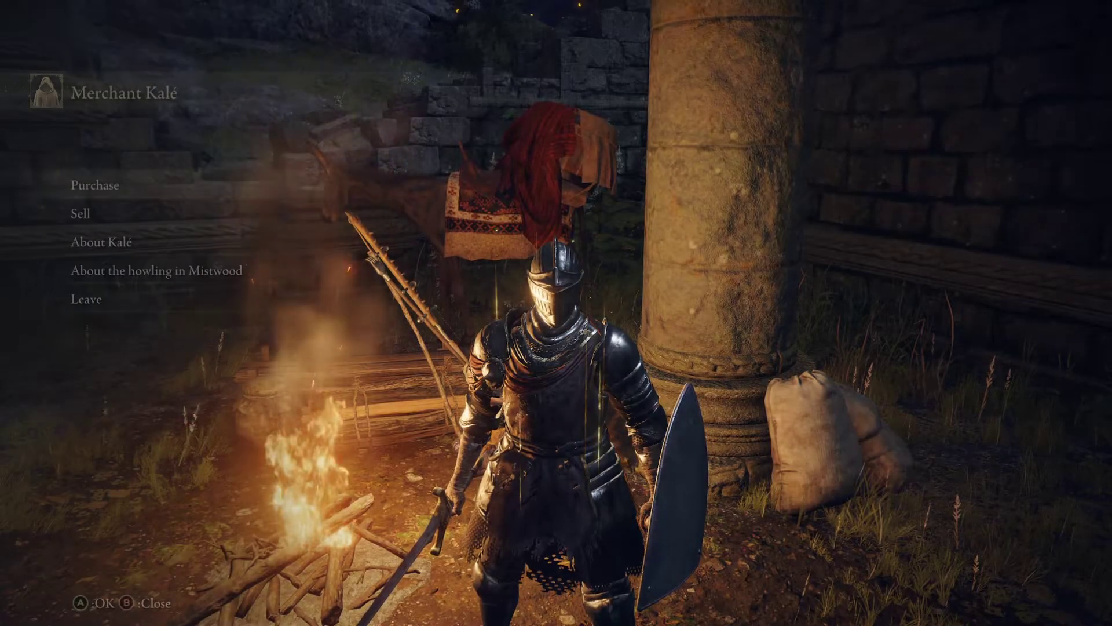
key("Escape")
key("a")
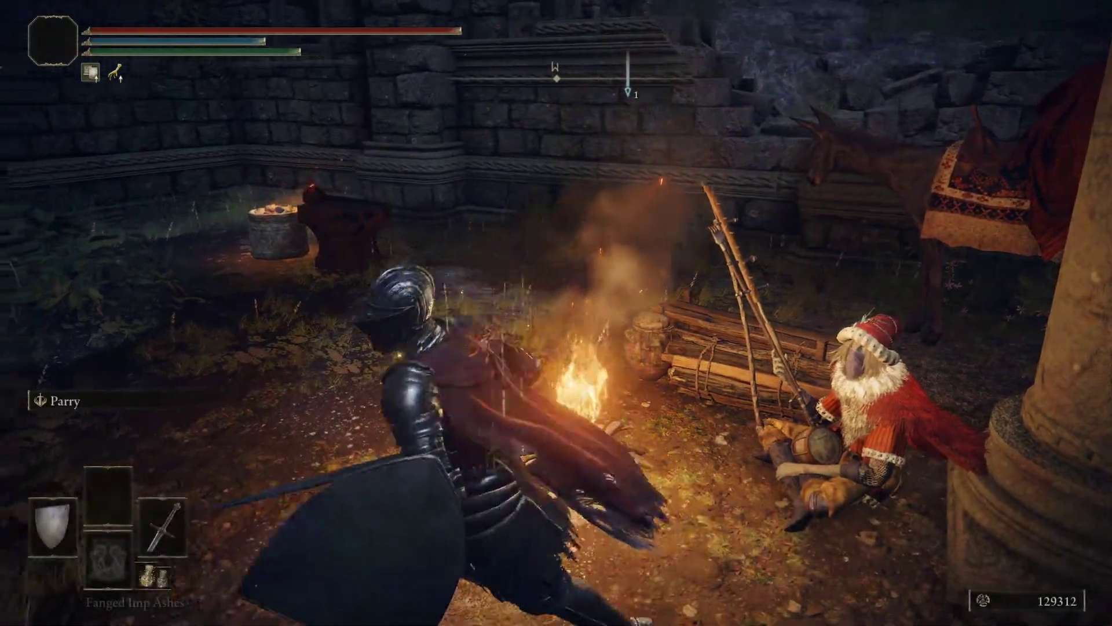
Step: Equip the Crest Shield as Left Hand Armament 1 in place of the Heater Shield
key("Escape")
key("e")
key("e")
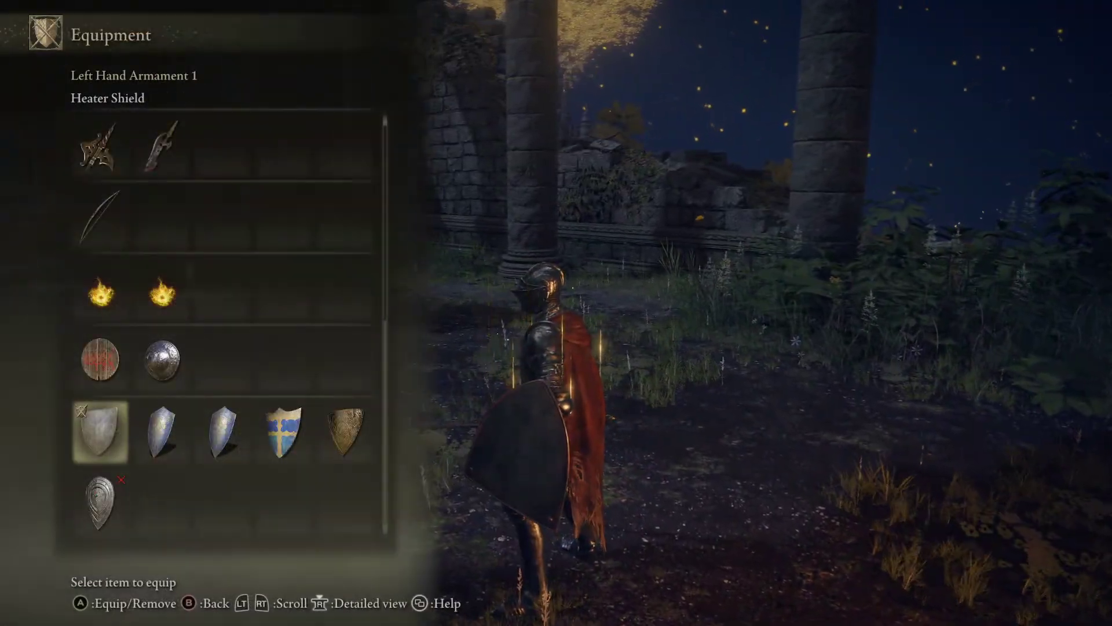
key("d")
key("e")
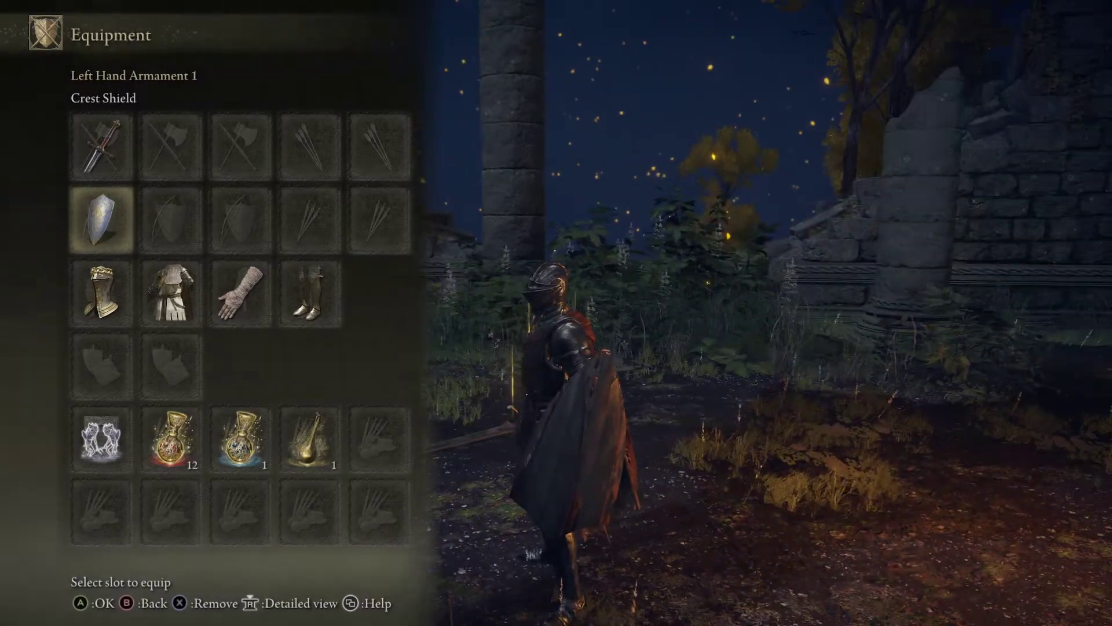
Step: Examine the equipped Crest Shield's appearance in the left-hand armament list and return to the desktop
key("e")
key("d")
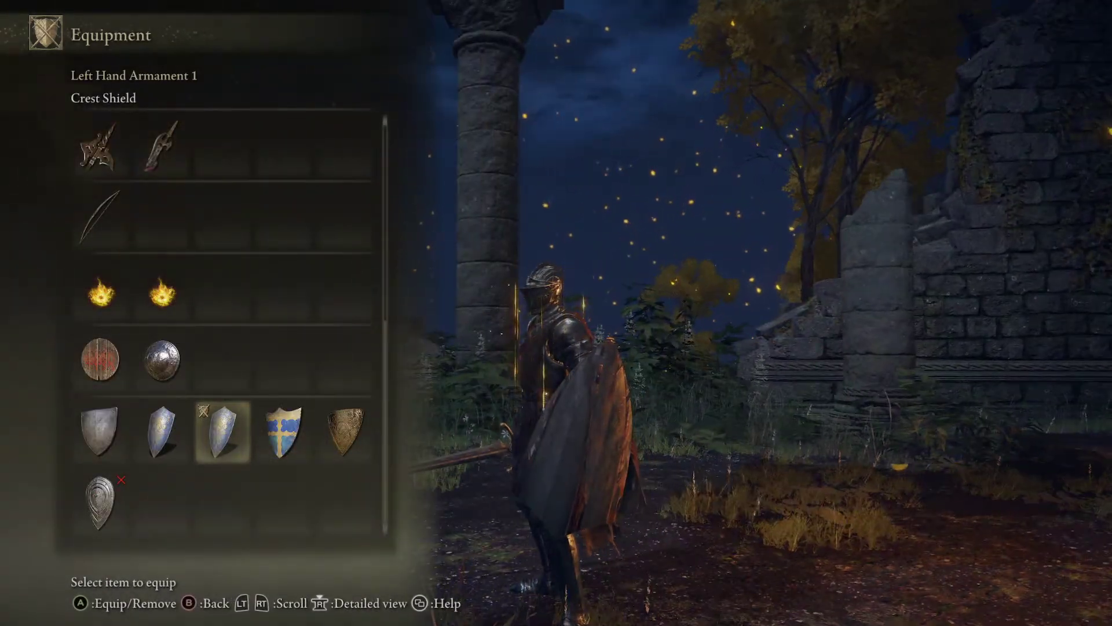
key("a")
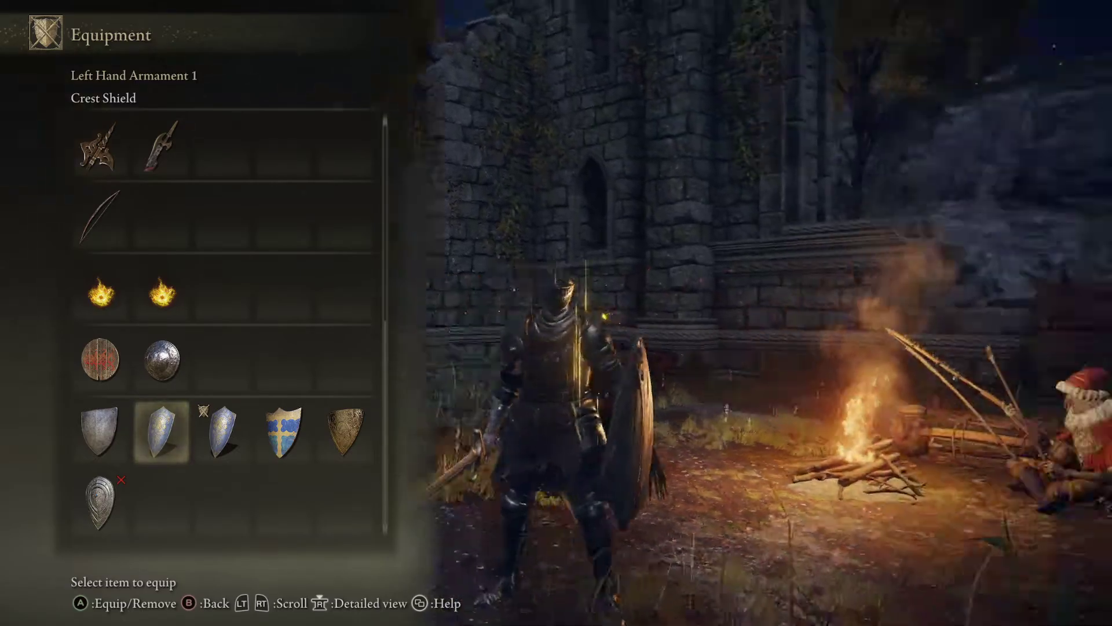
key("Escape")
key("Escape")
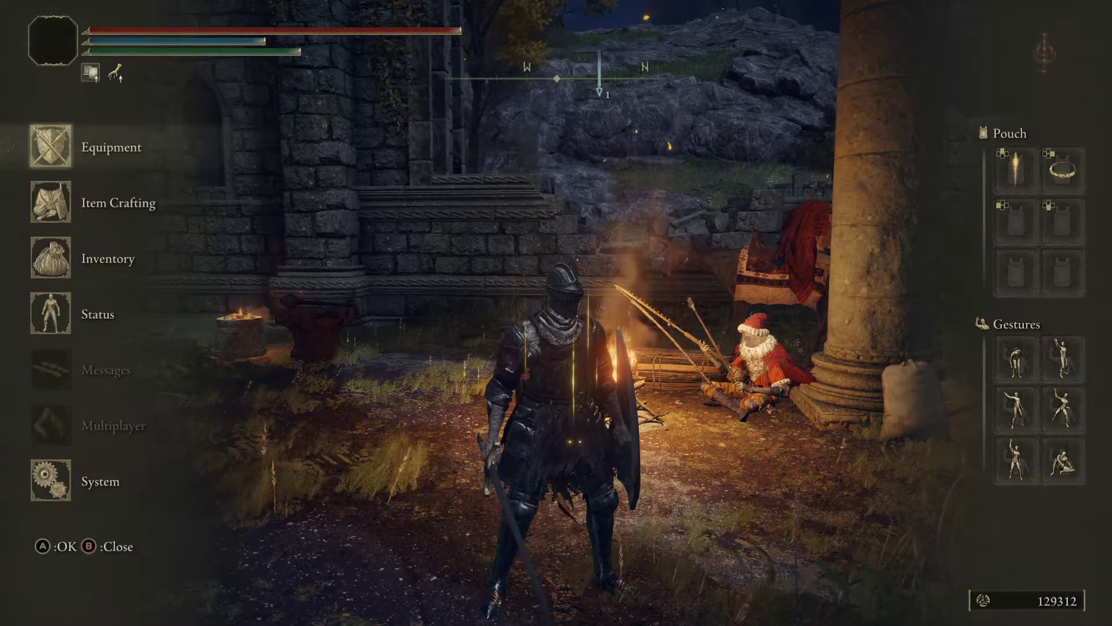
key("Escape")
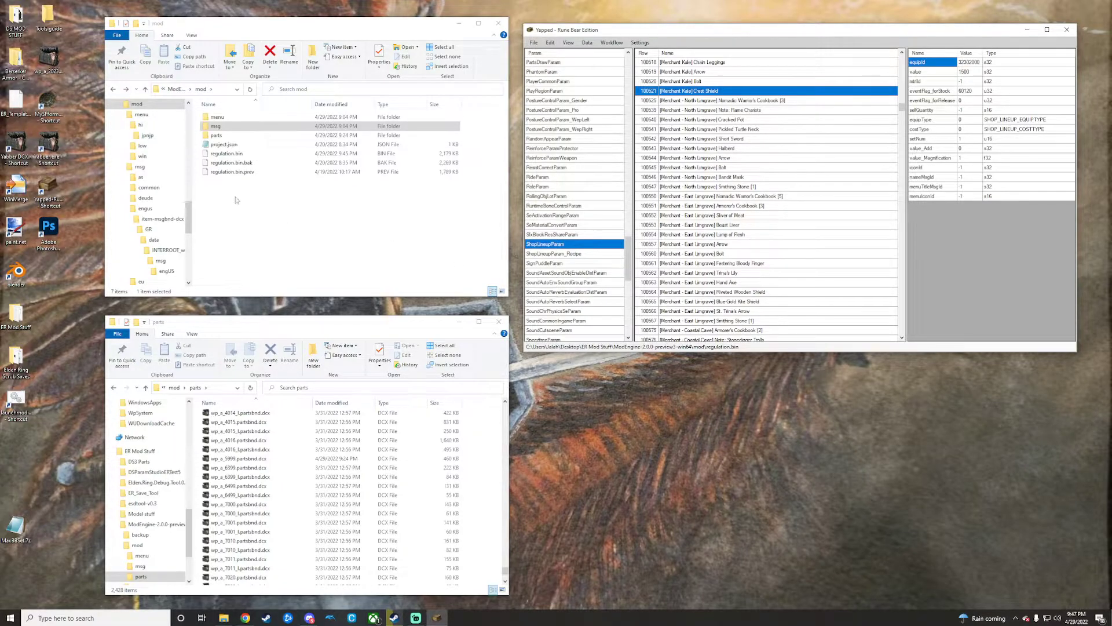
Step: Search the mod's parts folder for 599 and unpack wp_a_5999.partsbnd.dcx with Yabber
left_click(316, 388)
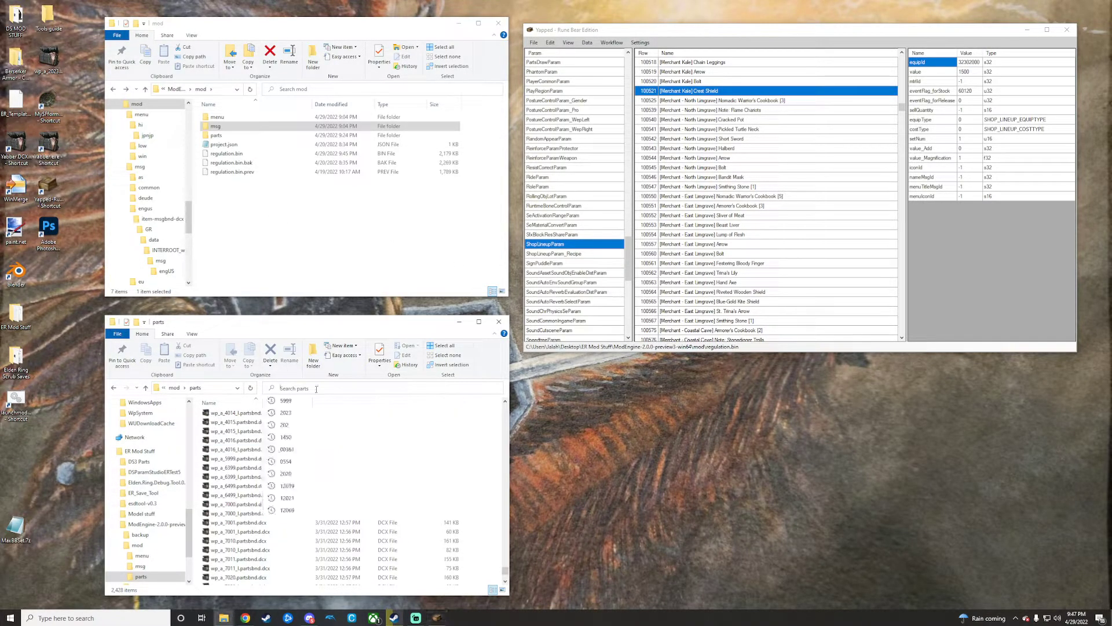
type("599")
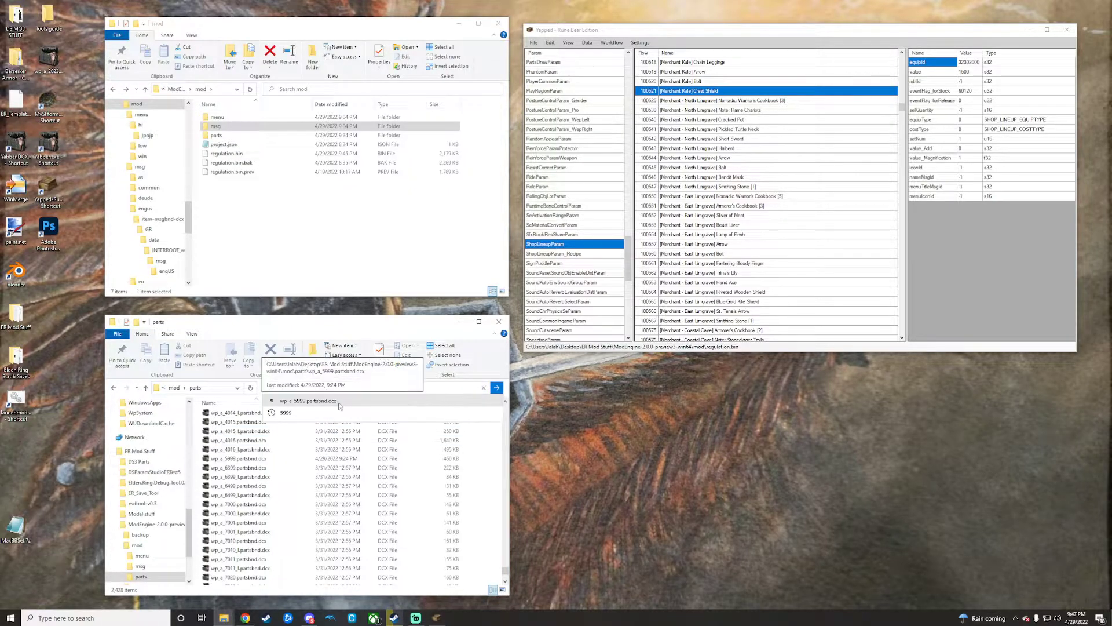
left_click(495, 389)
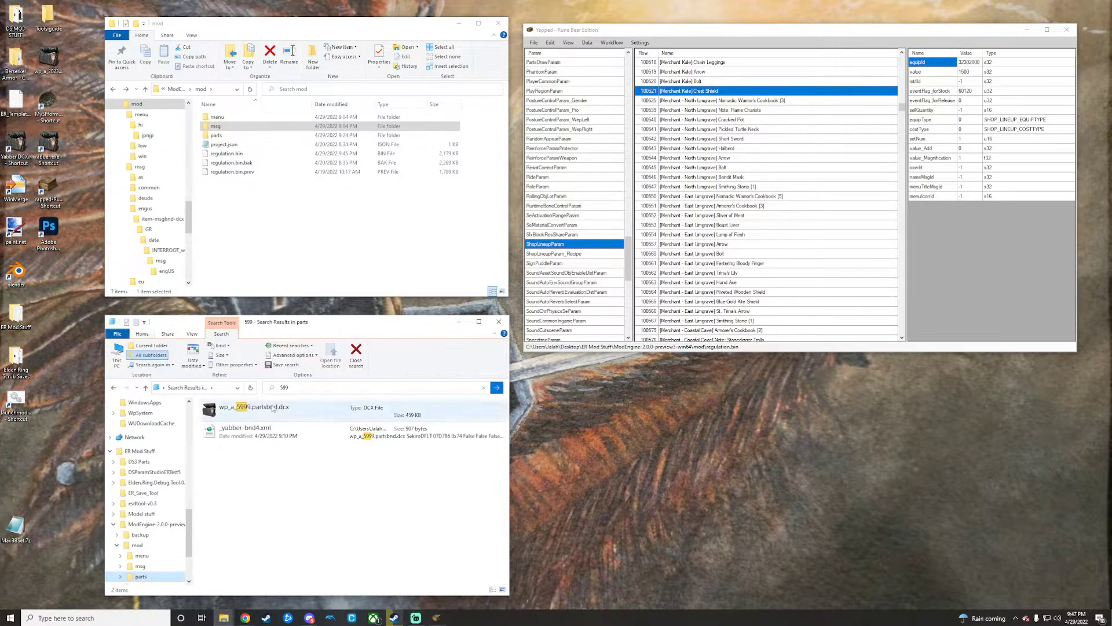
right_click(307, 410)
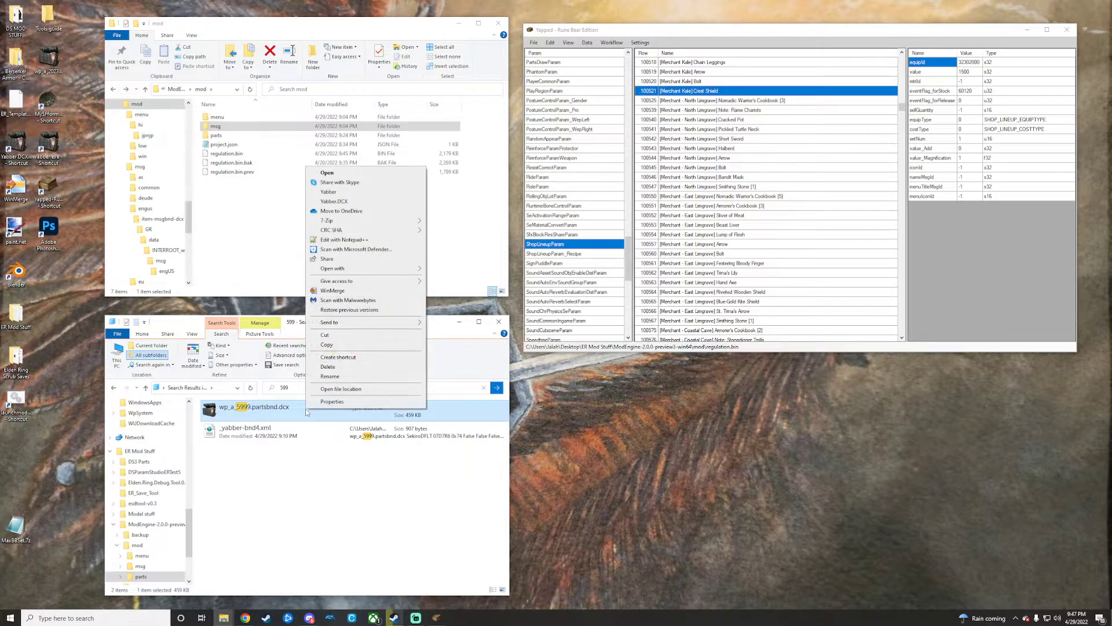
left_click(326, 345)
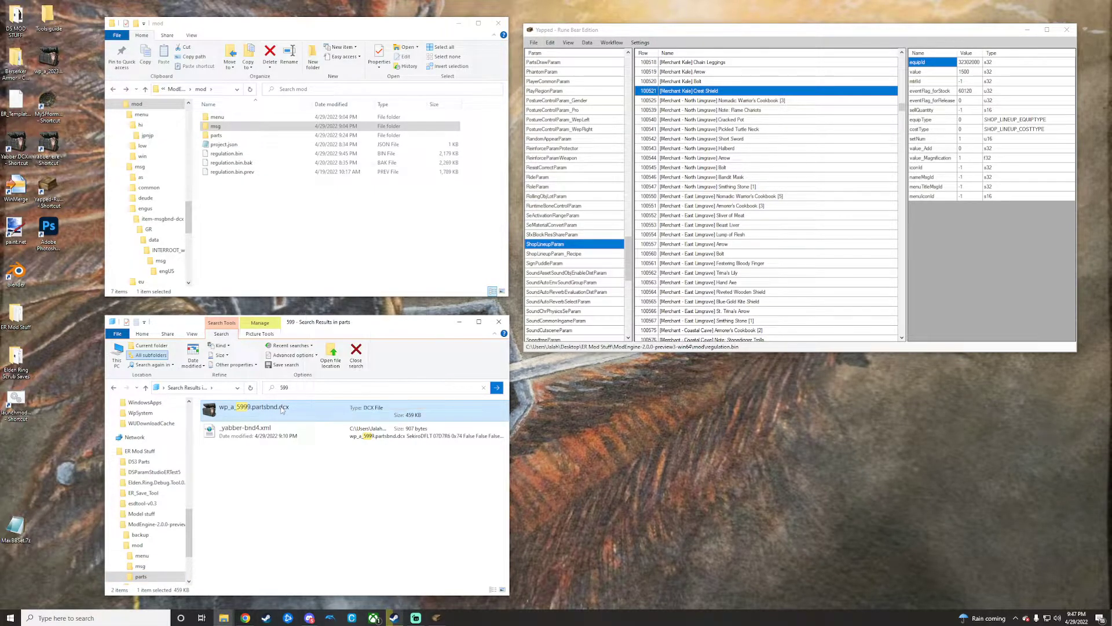
Step: Delete the unpacked wp_a_2020-partsbnd-dcx folder from the parts folder
left_click(113, 387)
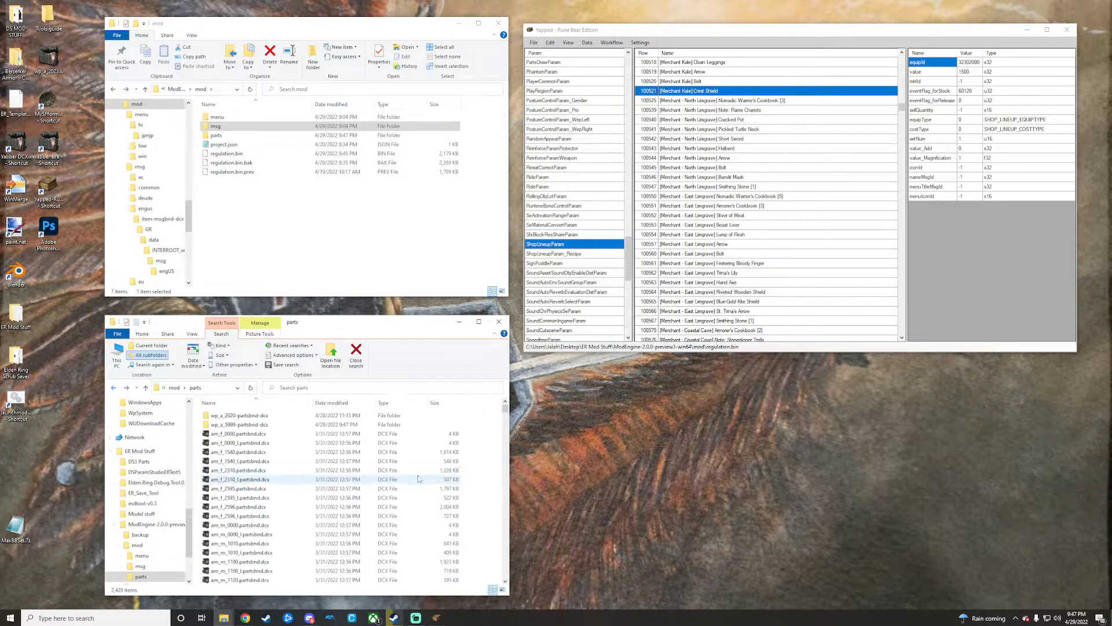
left_click(275, 419)
right_click(275, 418)
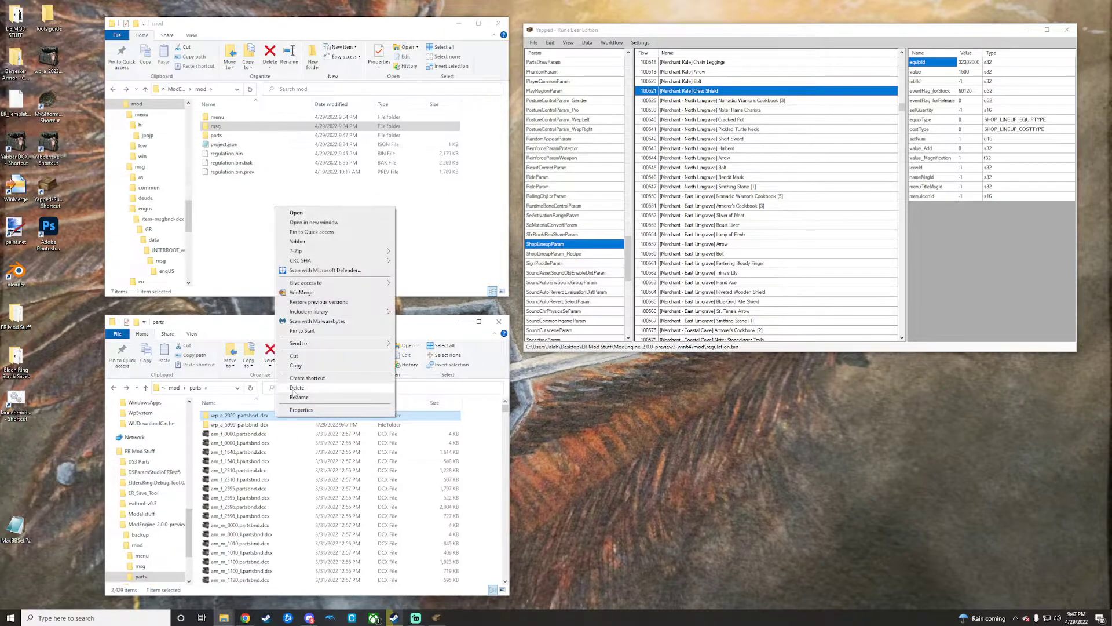
left_click(293, 388)
Step: Look through the unpacked wp_a_5999-partsbnd-dcx folder down to the files inside WP_A_2023
double_click(272, 418)
double_click(272, 417)
double_click(273, 417)
double_click(273, 419)
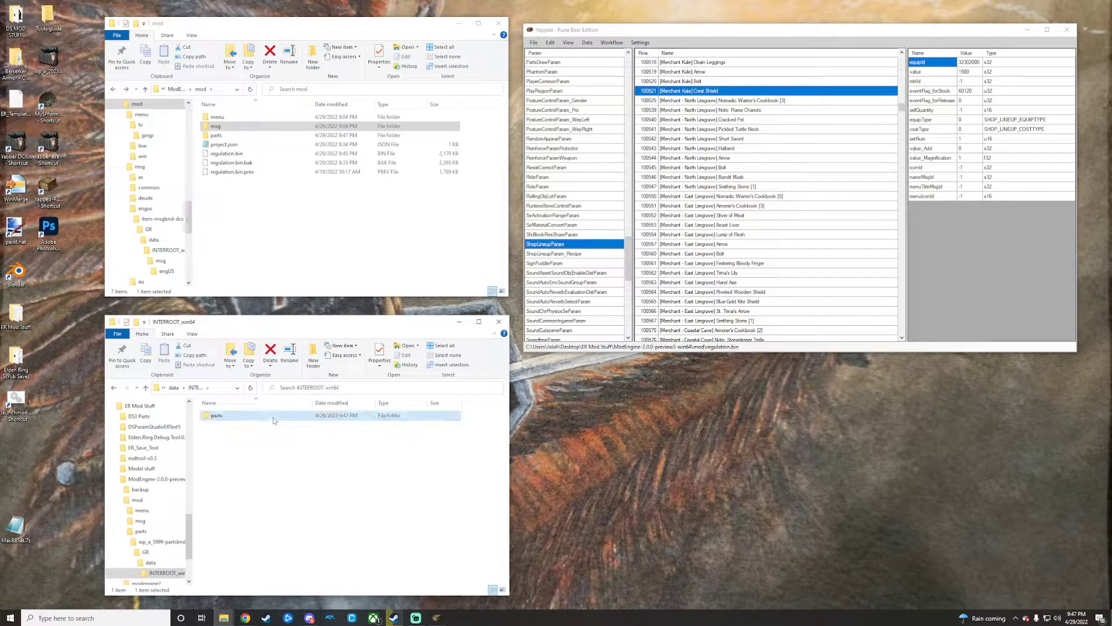
double_click(274, 415)
double_click(274, 416)
double_click(274, 416)
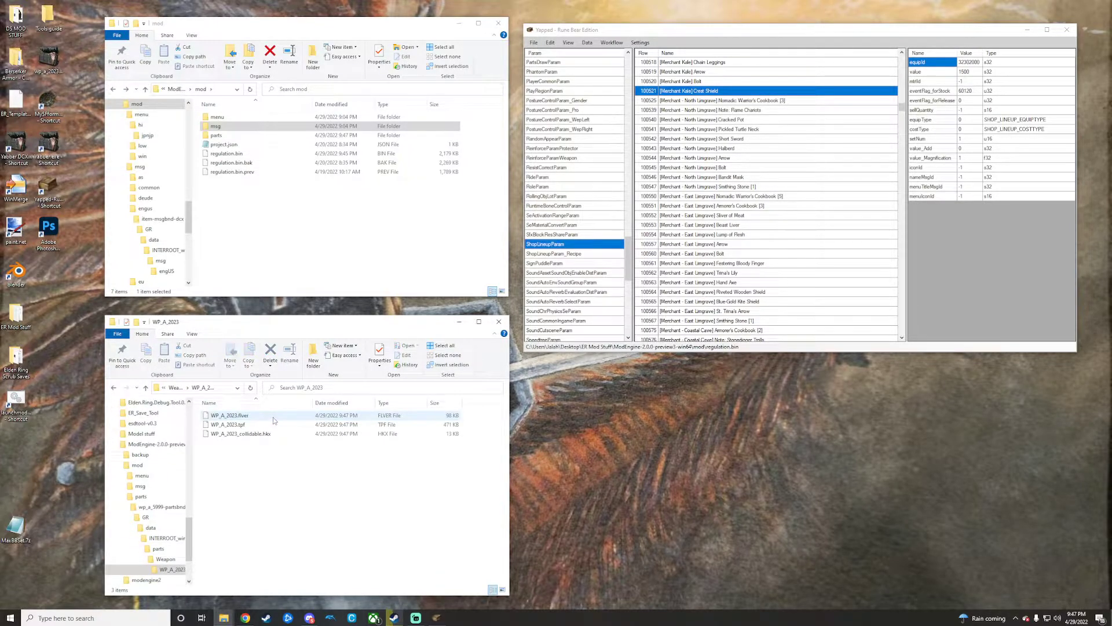
Step: Return to the parts folder and delete the unpacked wp_a_5999-partsbnd-dcx folder
left_click(114, 390)
left_click(113, 389)
left_click(113, 390)
left_click(114, 389)
left_click(113, 390)
left_click(114, 390)
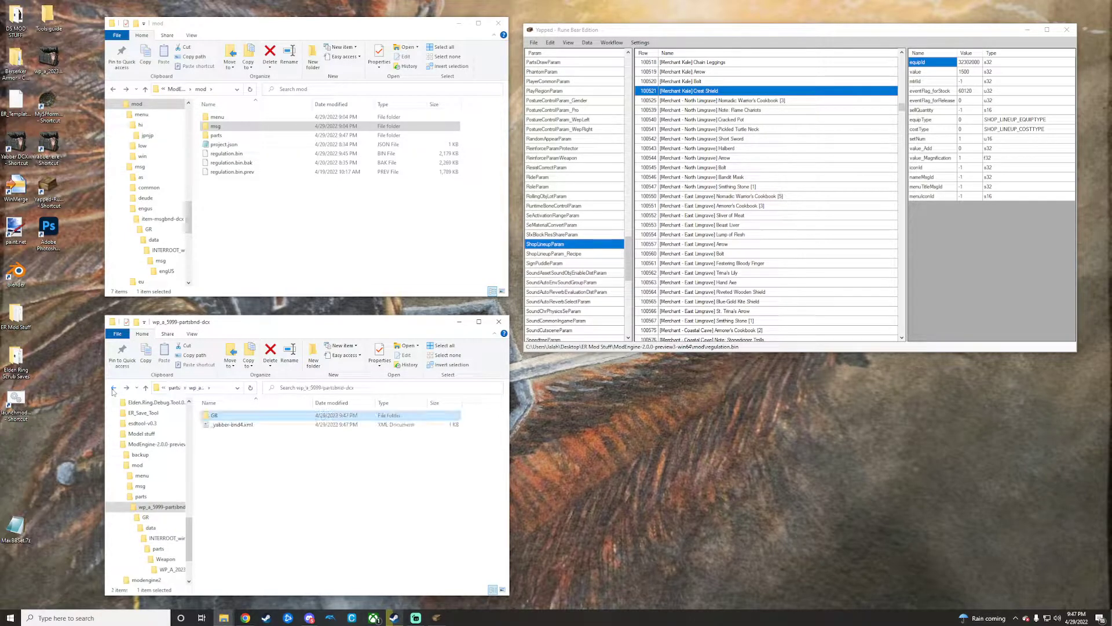
left_click(114, 389)
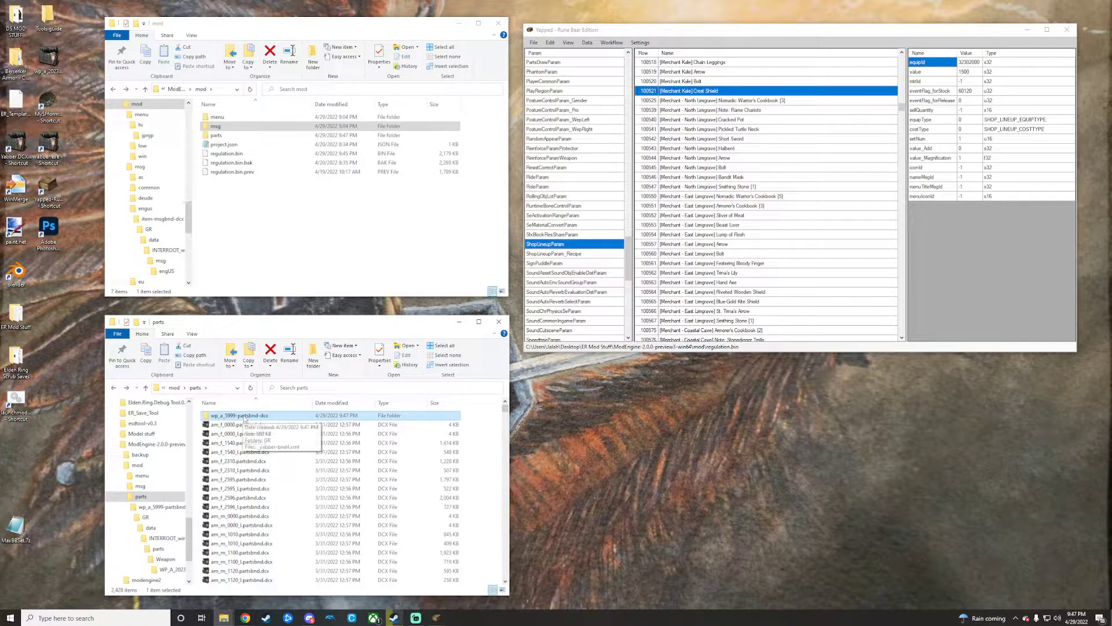
right_click(235, 417)
left_click(234, 416)
right_click(228, 414)
left_click(255, 392)
Step: Check whether the parts folder already holds a file numbered 4500
left_click(324, 387)
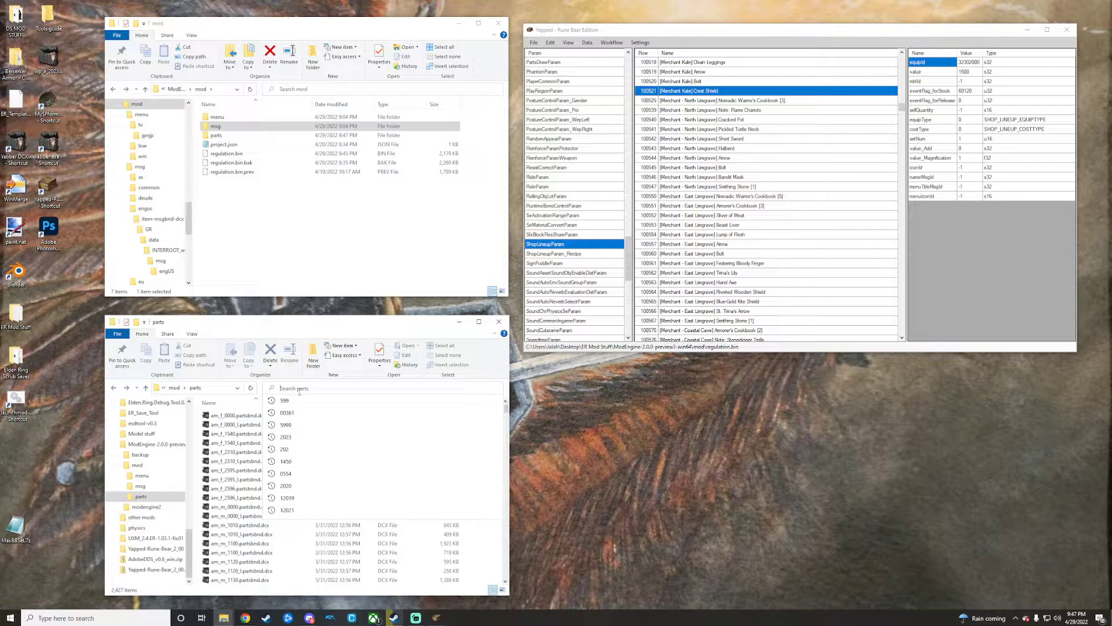
type("4500")
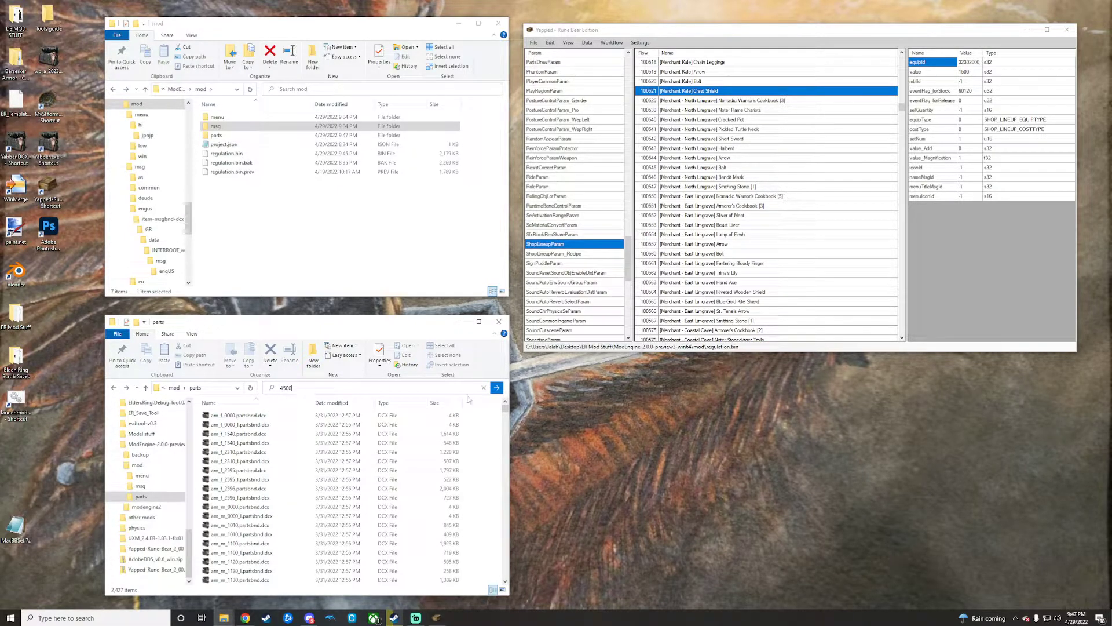
left_click(496, 388)
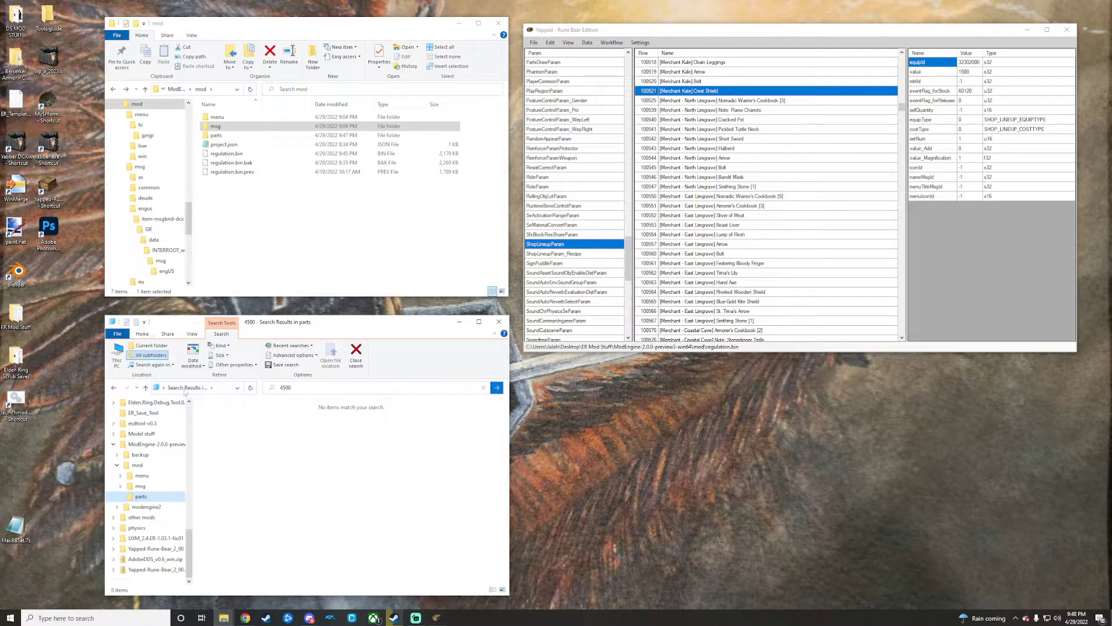
Step: Find wp_a_5999.partsbnd.dcx in the parts folder and rename it wp_a_4500.partsbnd.dcx
left_click(114, 387)
left_click(311, 394)
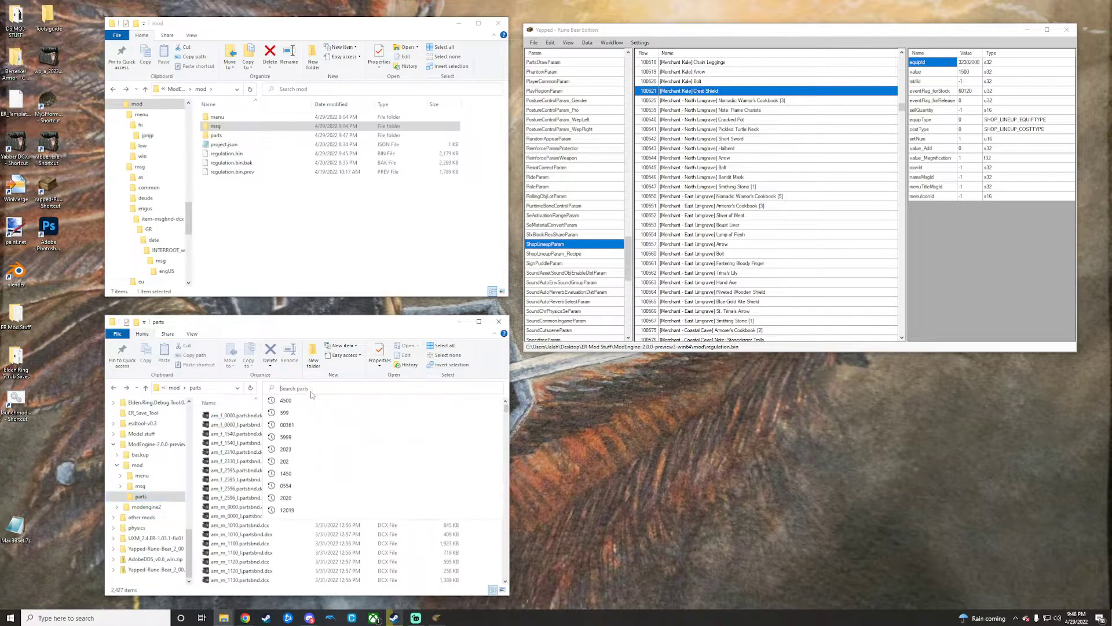
type("5999")
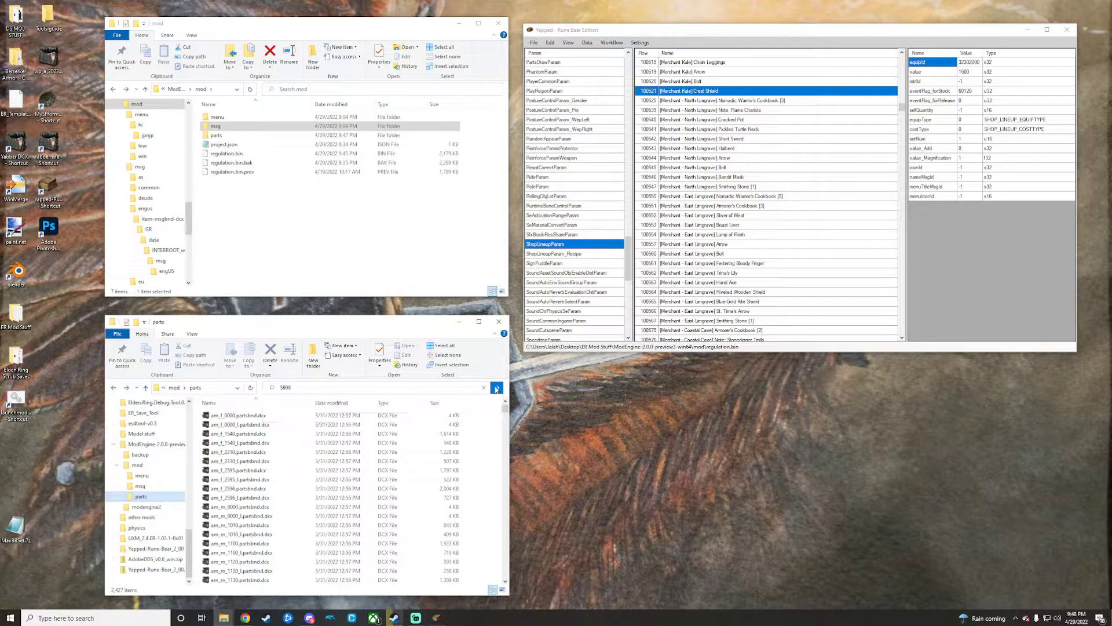
left_click(496, 389)
right_click(284, 408)
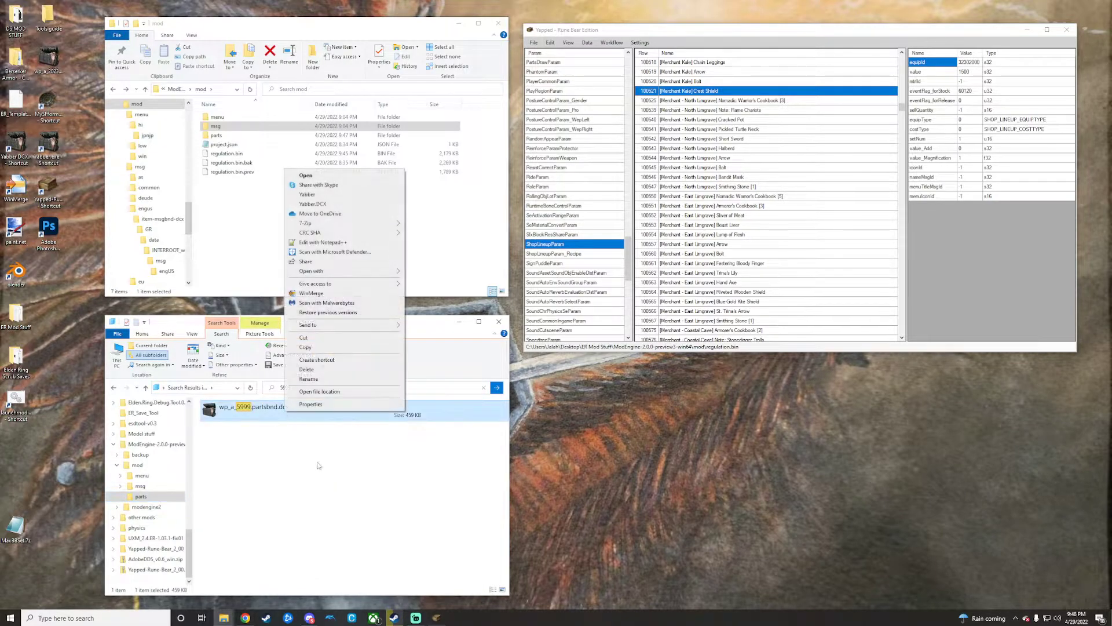
left_click(322, 379)
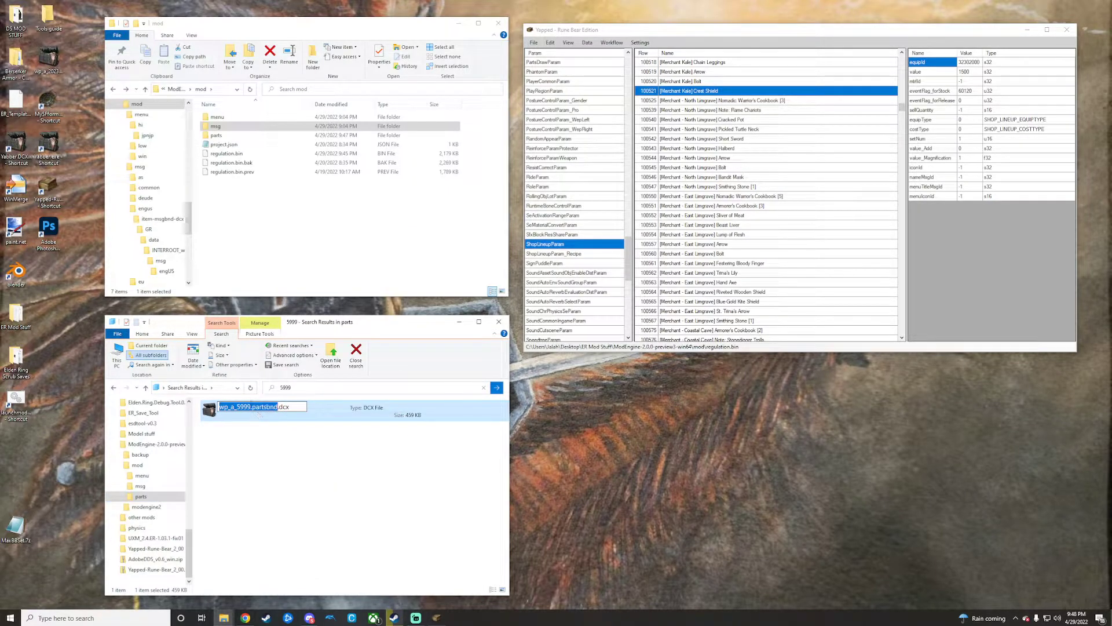
left_click_drag(252, 406, 238, 407)
type("4500")
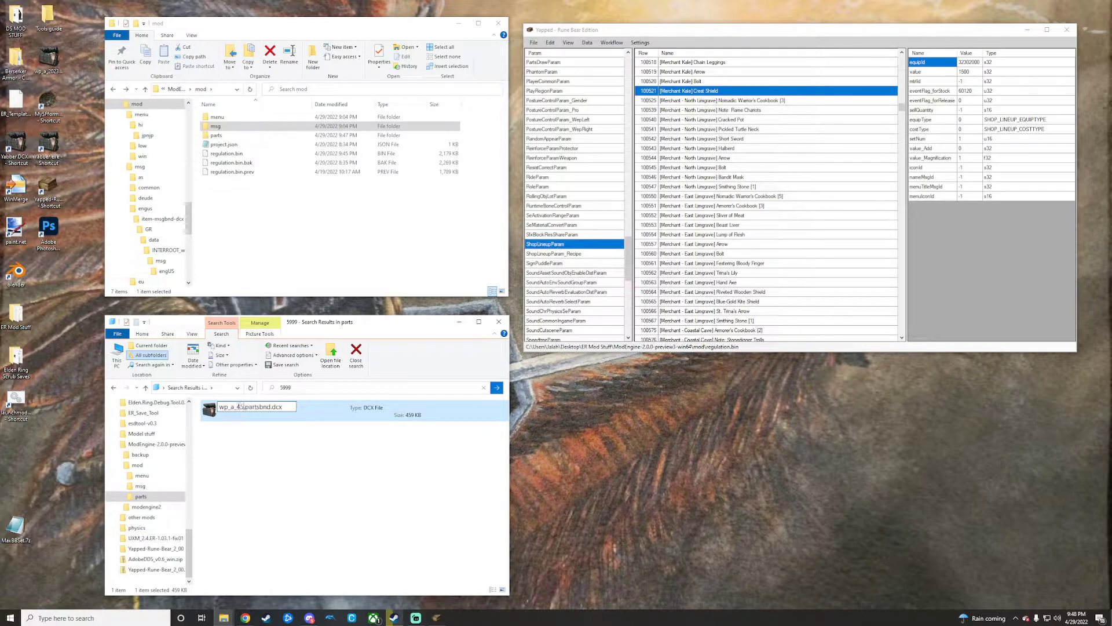
left_click(286, 451)
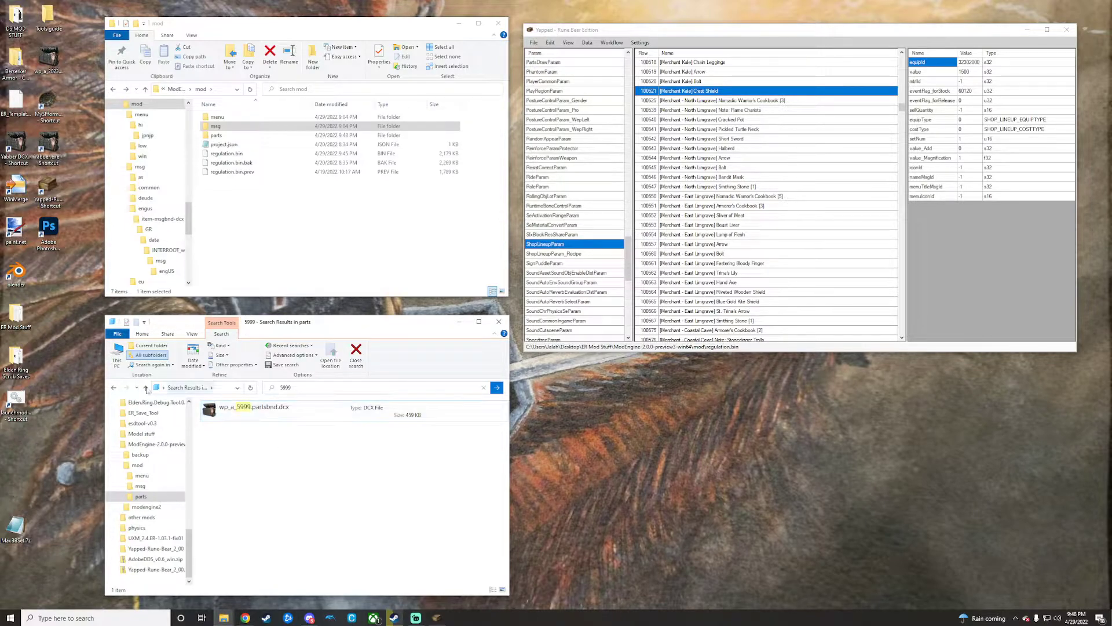
Step: Search the parts folder for 4500 again to check the renamed file
left_click(116, 392)
left_click(301, 388)
left_click(286, 412)
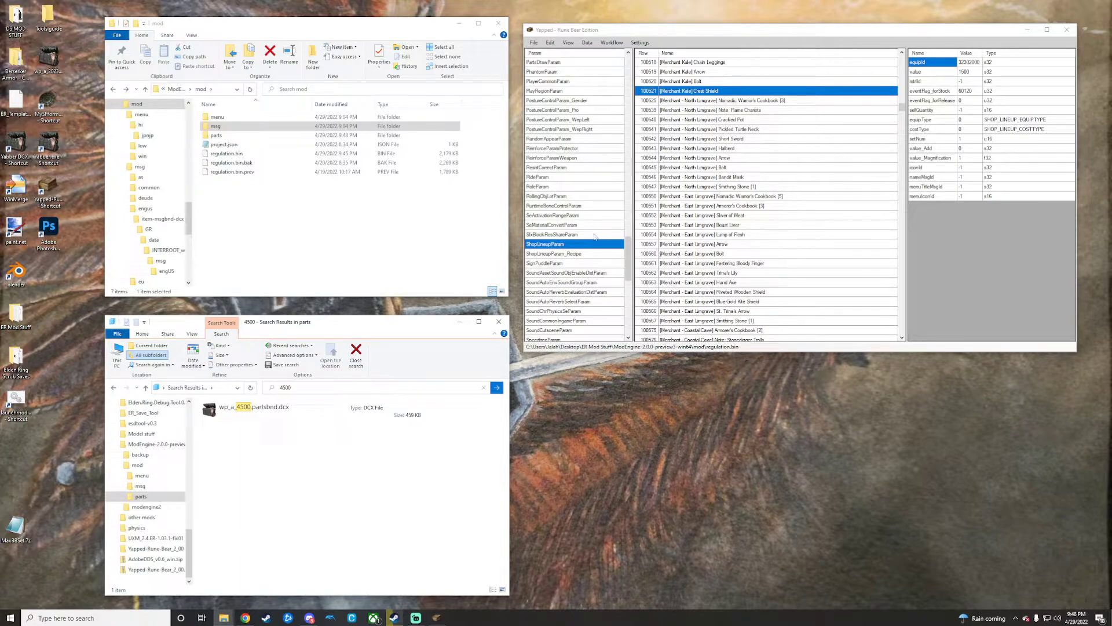
Step: Switch to Yapped and open the EquipParamWeapon table at the Crest Shield row
scroll(588, 223, "up", 20)
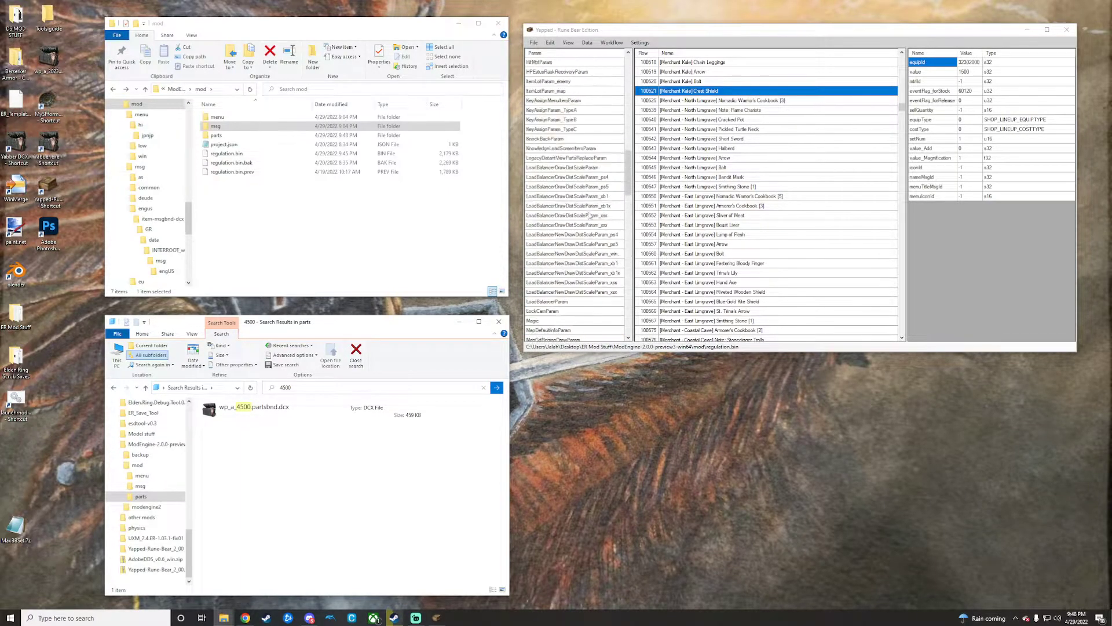
scroll(588, 215, "up", 7)
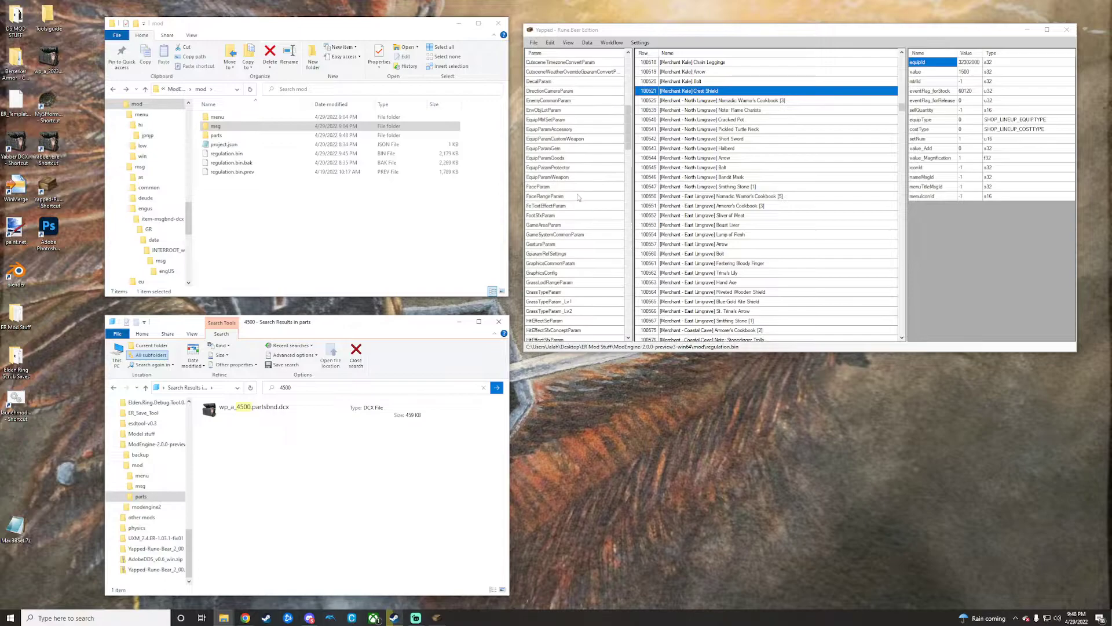
left_click(568, 179)
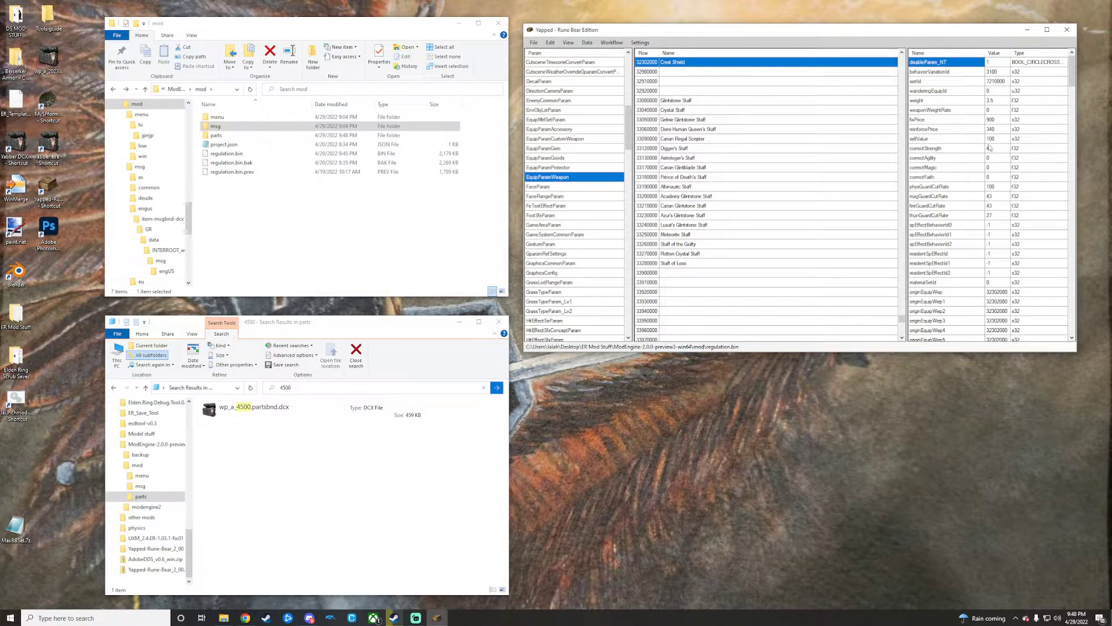
Step: Find the Crest Shield's equipModelId field and set it to 4500 to match the renamed parts file
scroll(1001, 141, "down", 13)
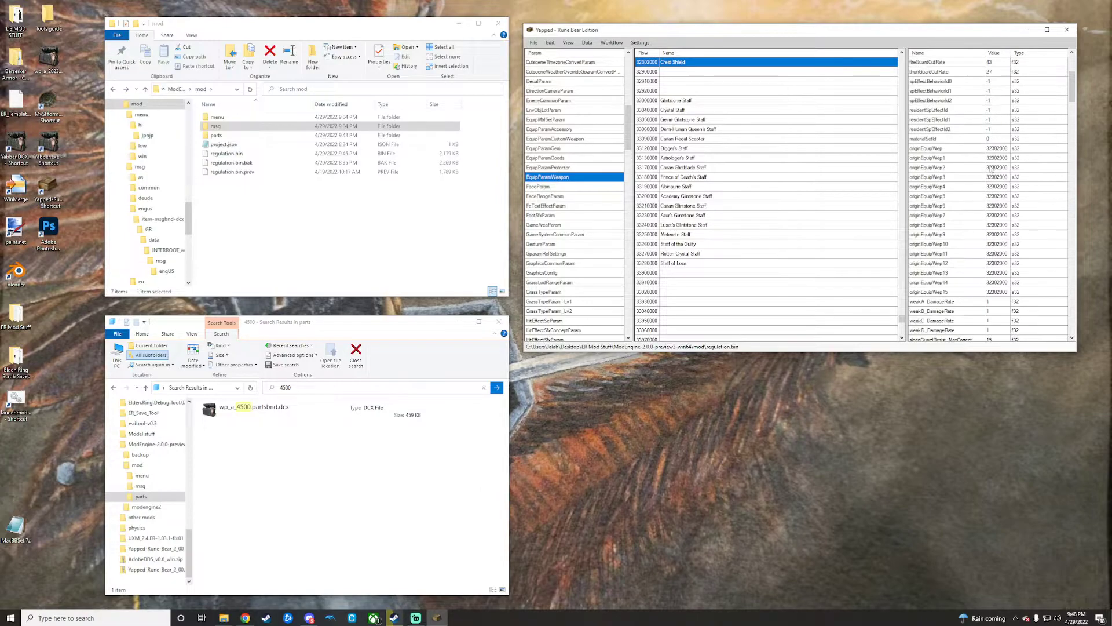
scroll(989, 175, "down", 2)
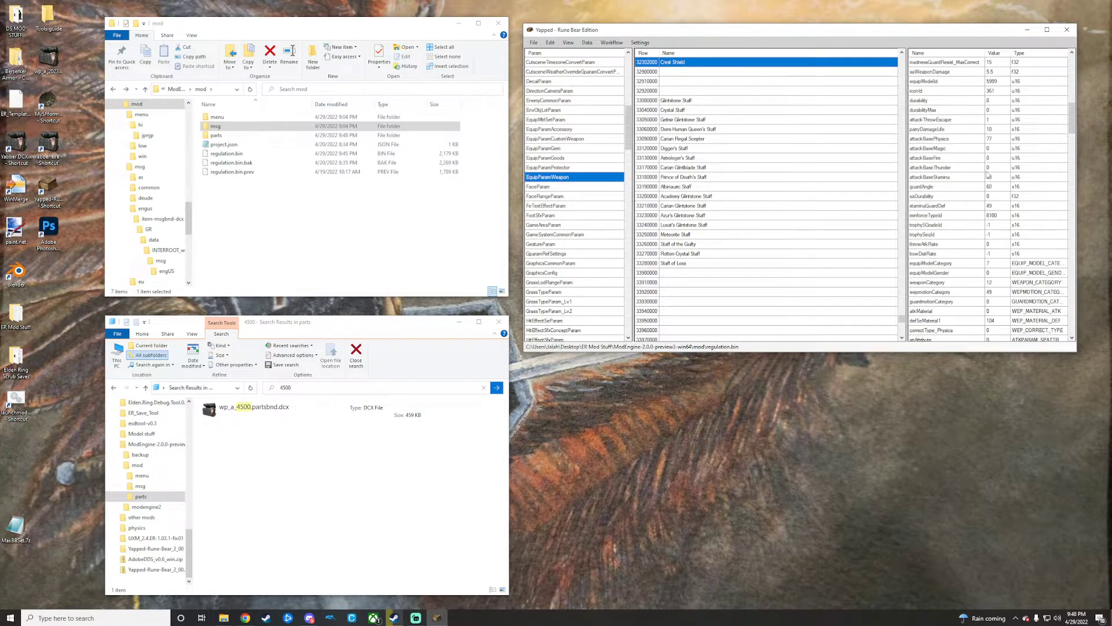
scroll(988, 175, "down", 2)
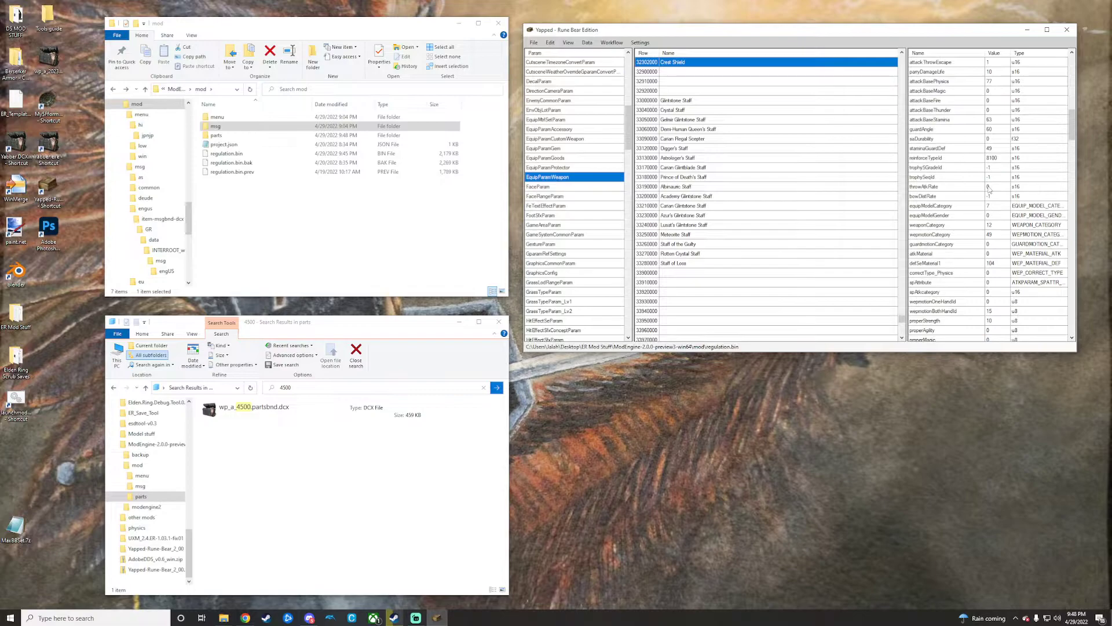
scroll(1000, 168, "down", 6)
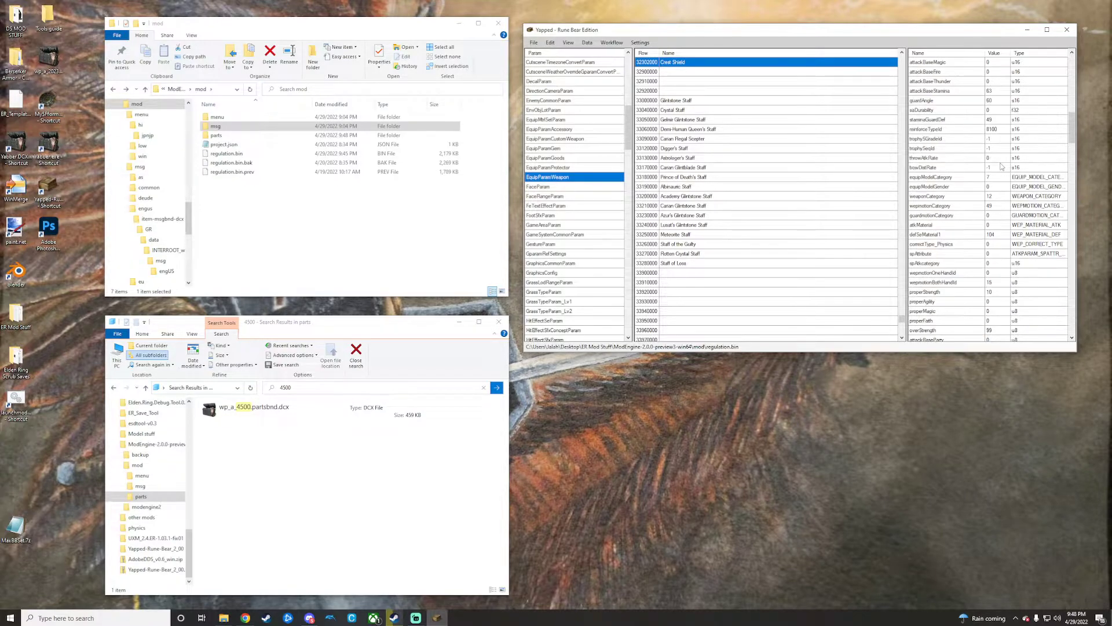
scroll(997, 183, "down", 9)
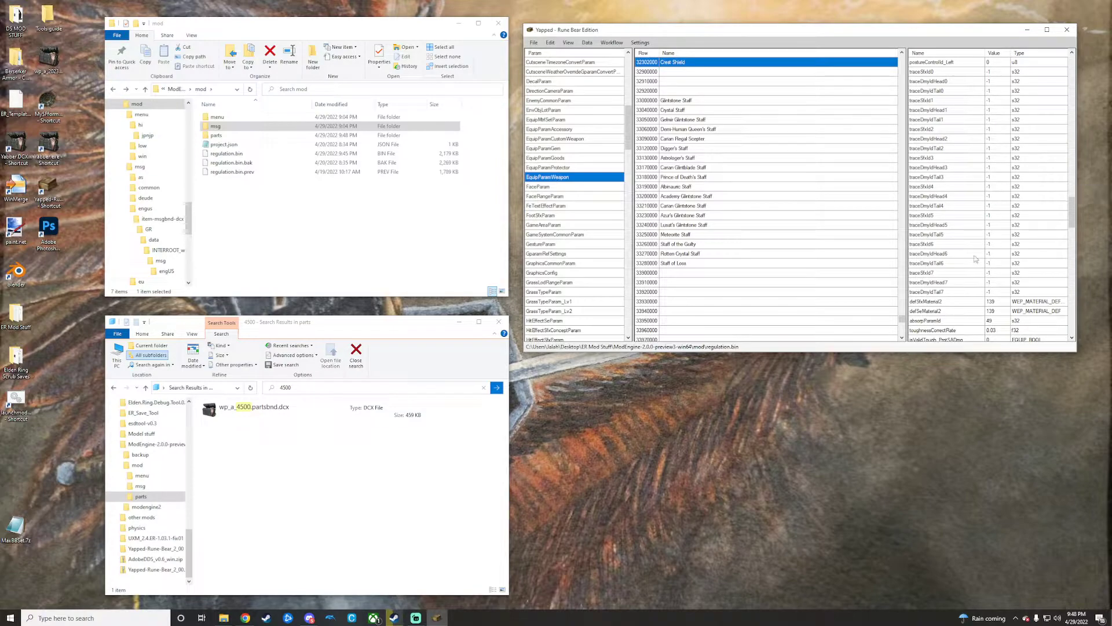
scroll(984, 233, "down", 8)
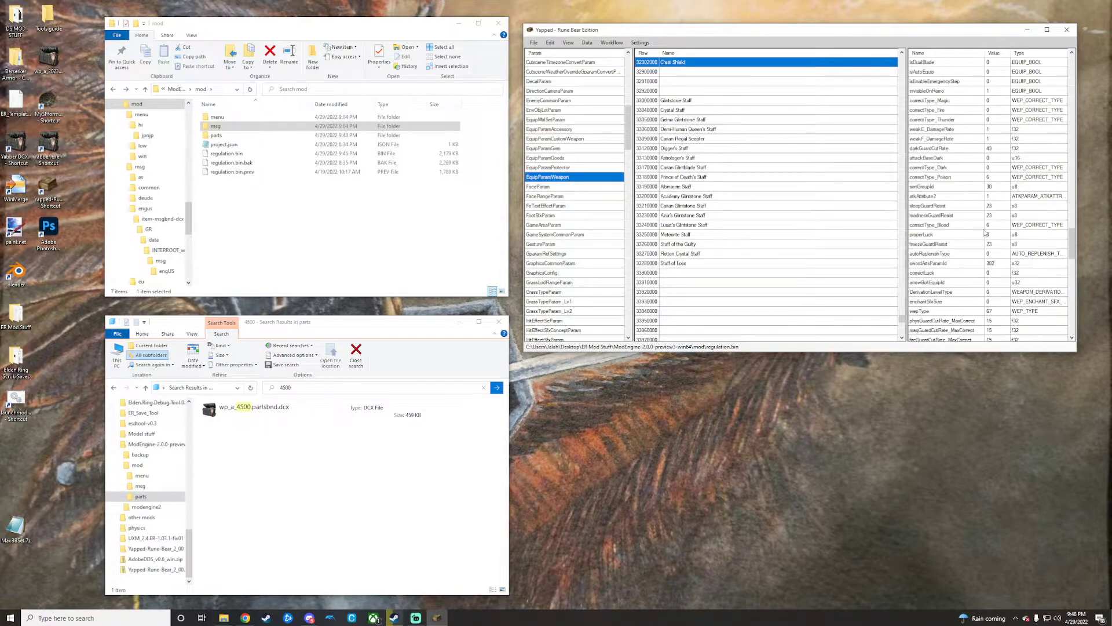
scroll(992, 228, "down", 9)
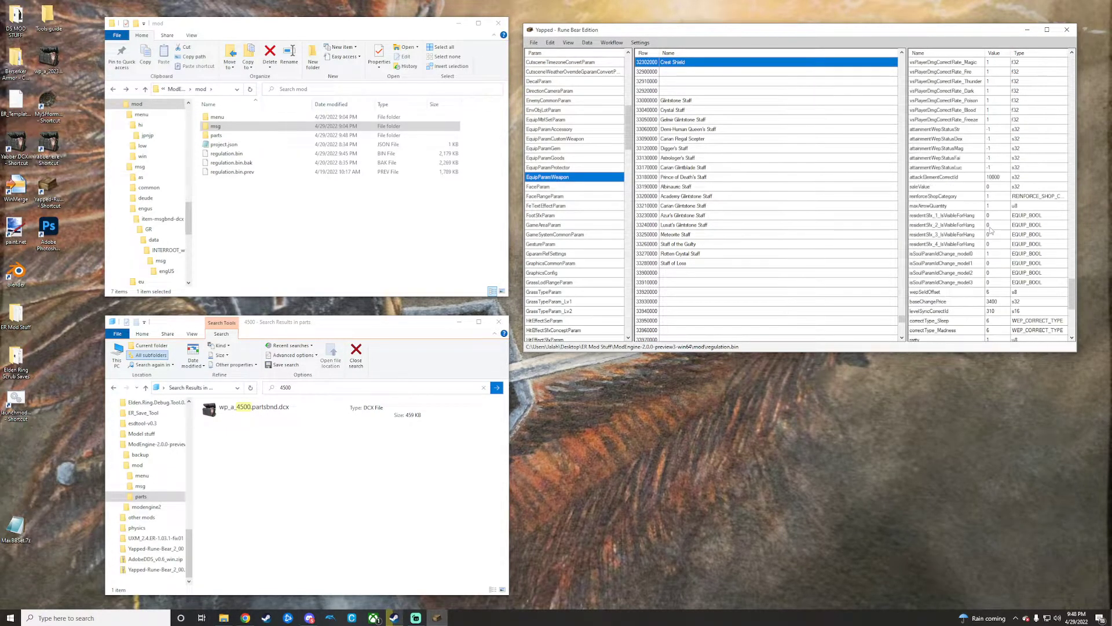
scroll(1006, 257, "up", 20)
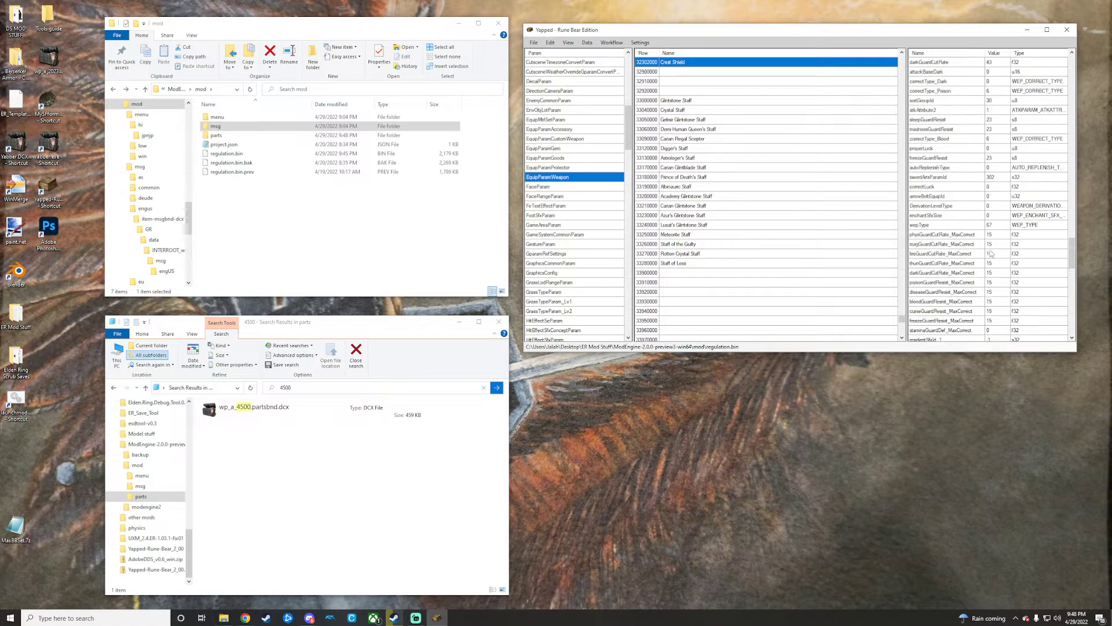
scroll(990, 250, "up", 15)
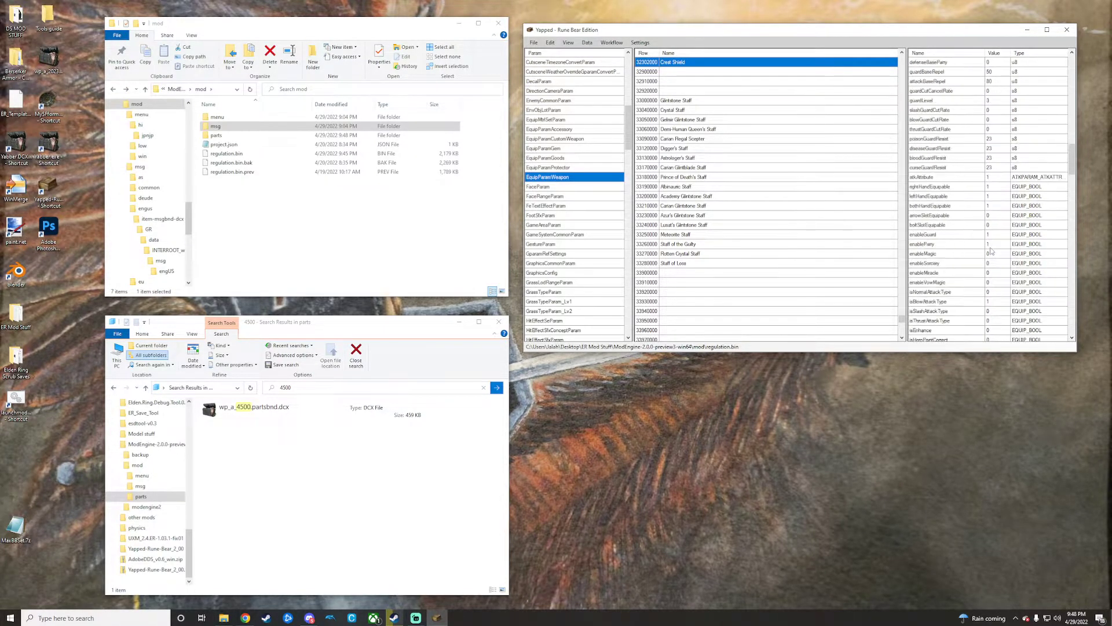
scroll(990, 250, "up", 4)
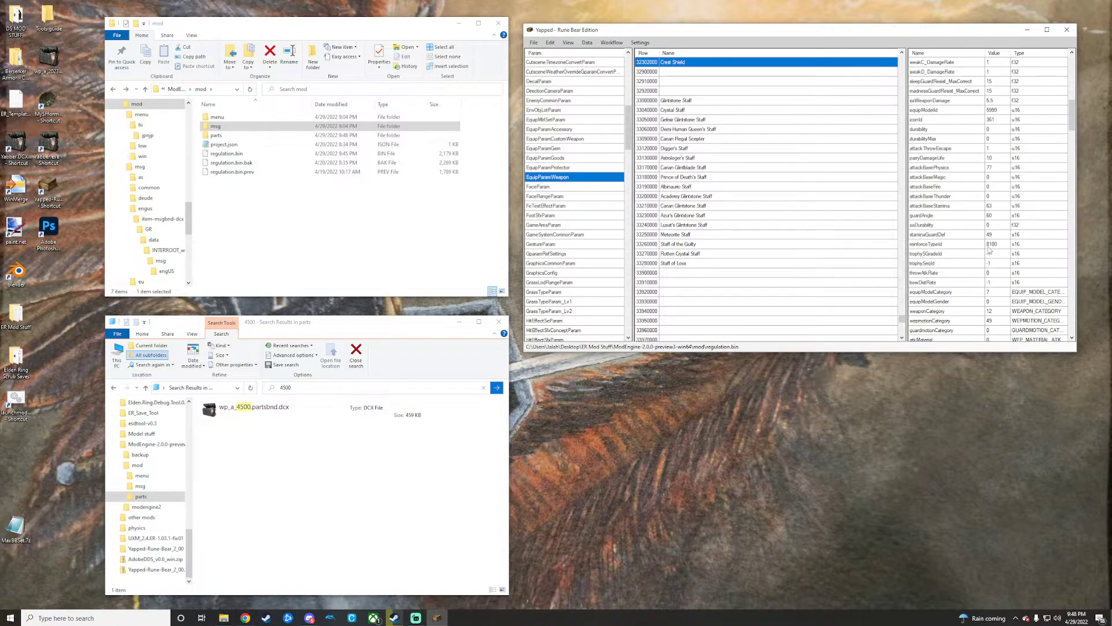
mouse_move(1001, 203)
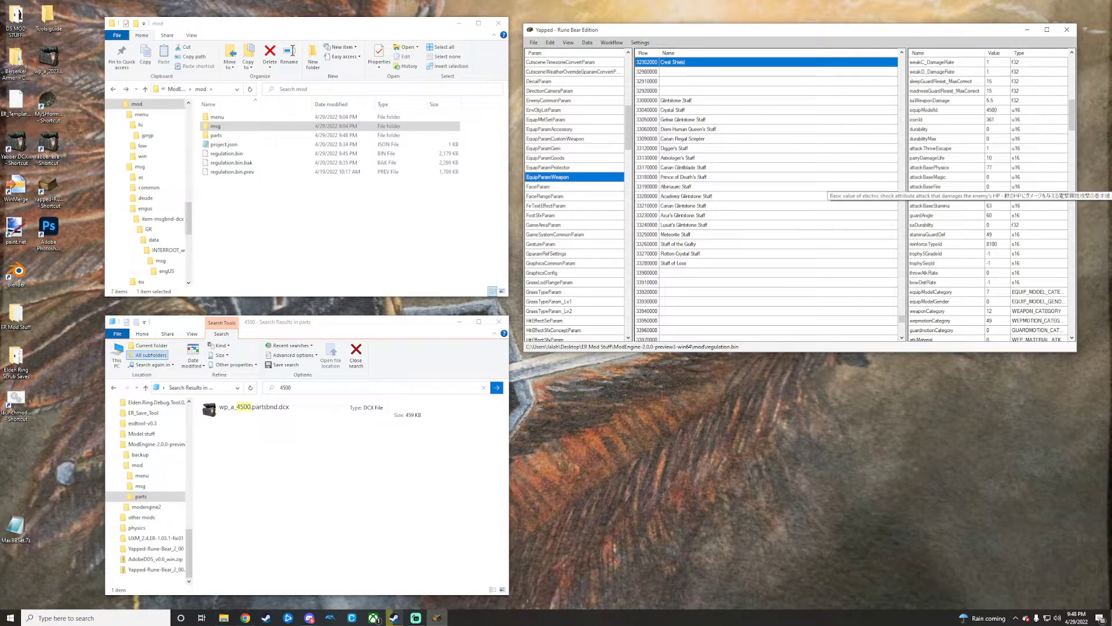
left_click(967, 110)
Step: Save the edited params to the mod's regulation.bin
left_click(533, 42)
left_click(549, 69)
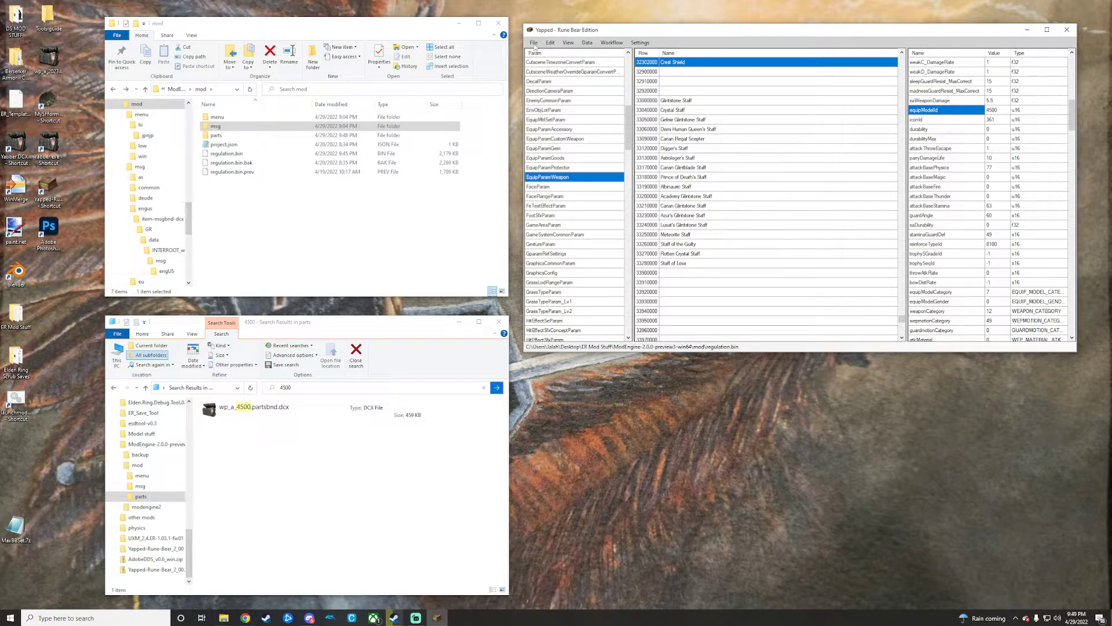
mouse_move(545, 30)
left_mouse_down()
mouse_move(555, 36)
mouse_move(546, 32)
left_mouse_up()
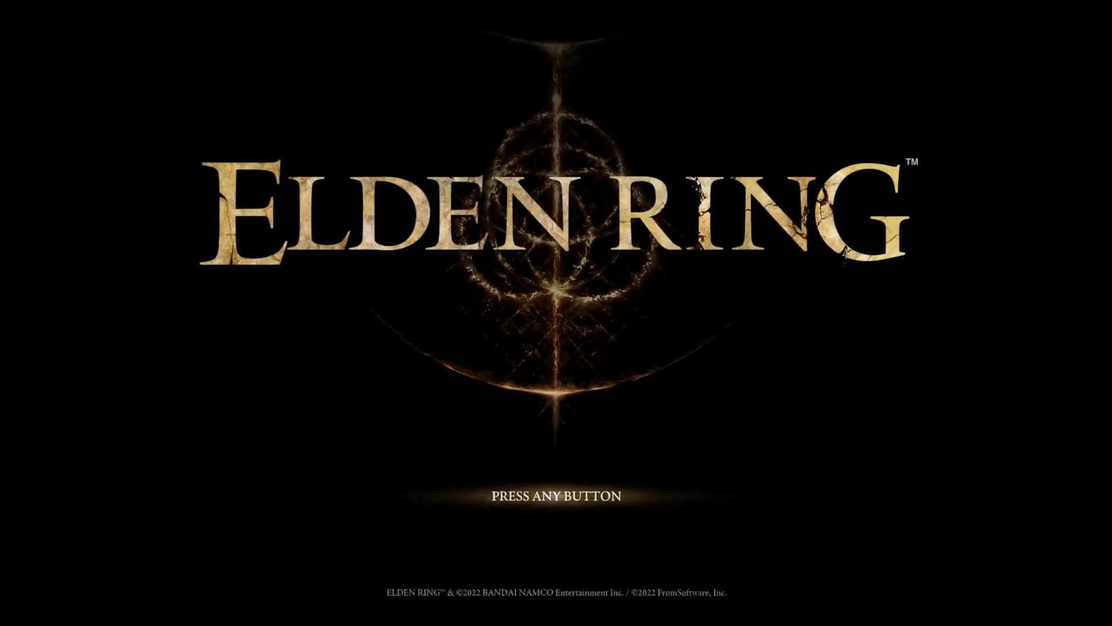
Step: Continue past the Elden Ring title screen and load the saved character into the game world
key("Return")
key("Return")
key("Return")
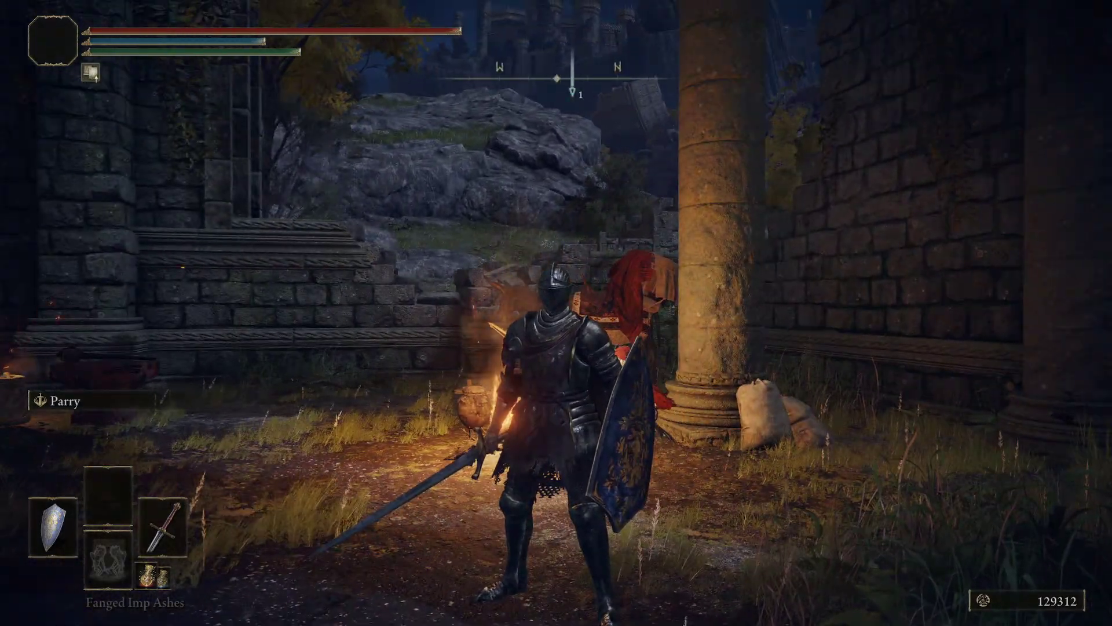
Step: Move and turn the character near the merchant to examine the equipped Crest Shield's model
key("w")
key("s")
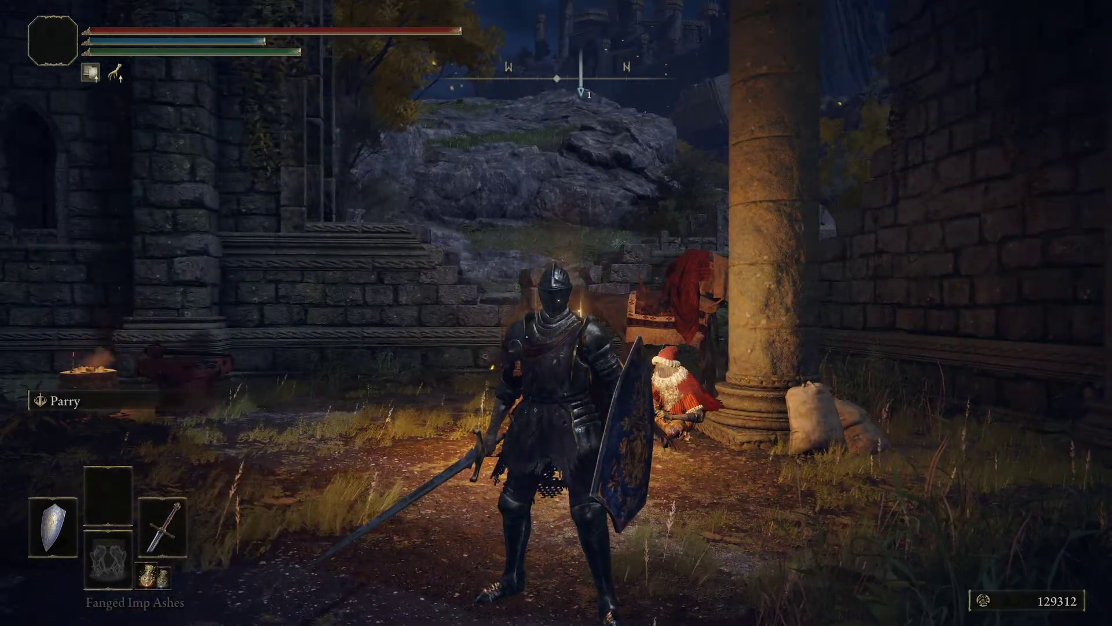
key("w")
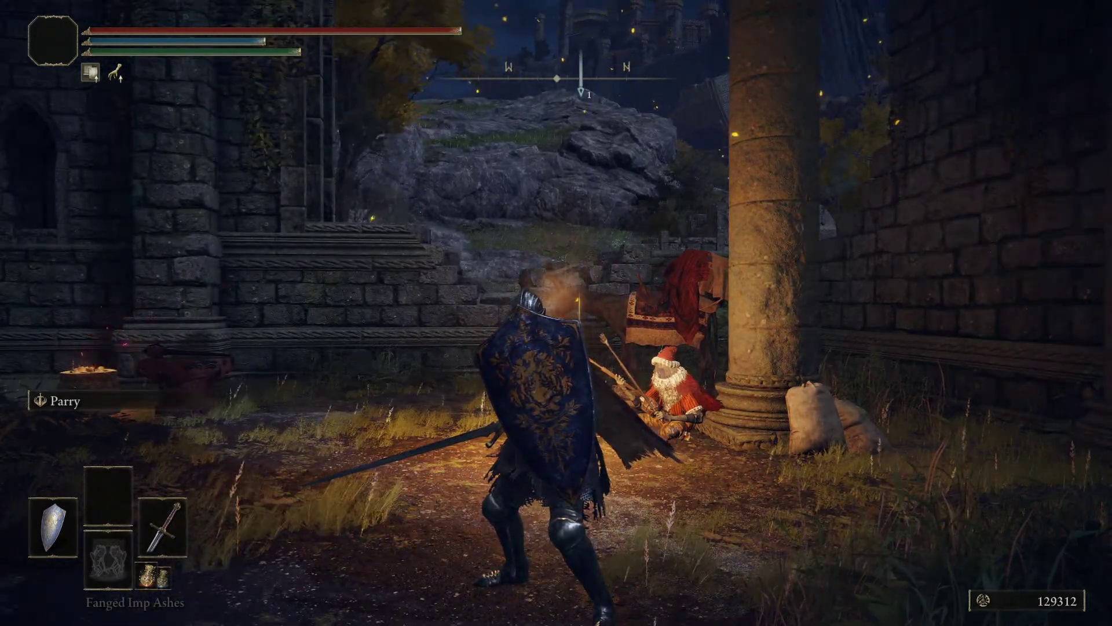